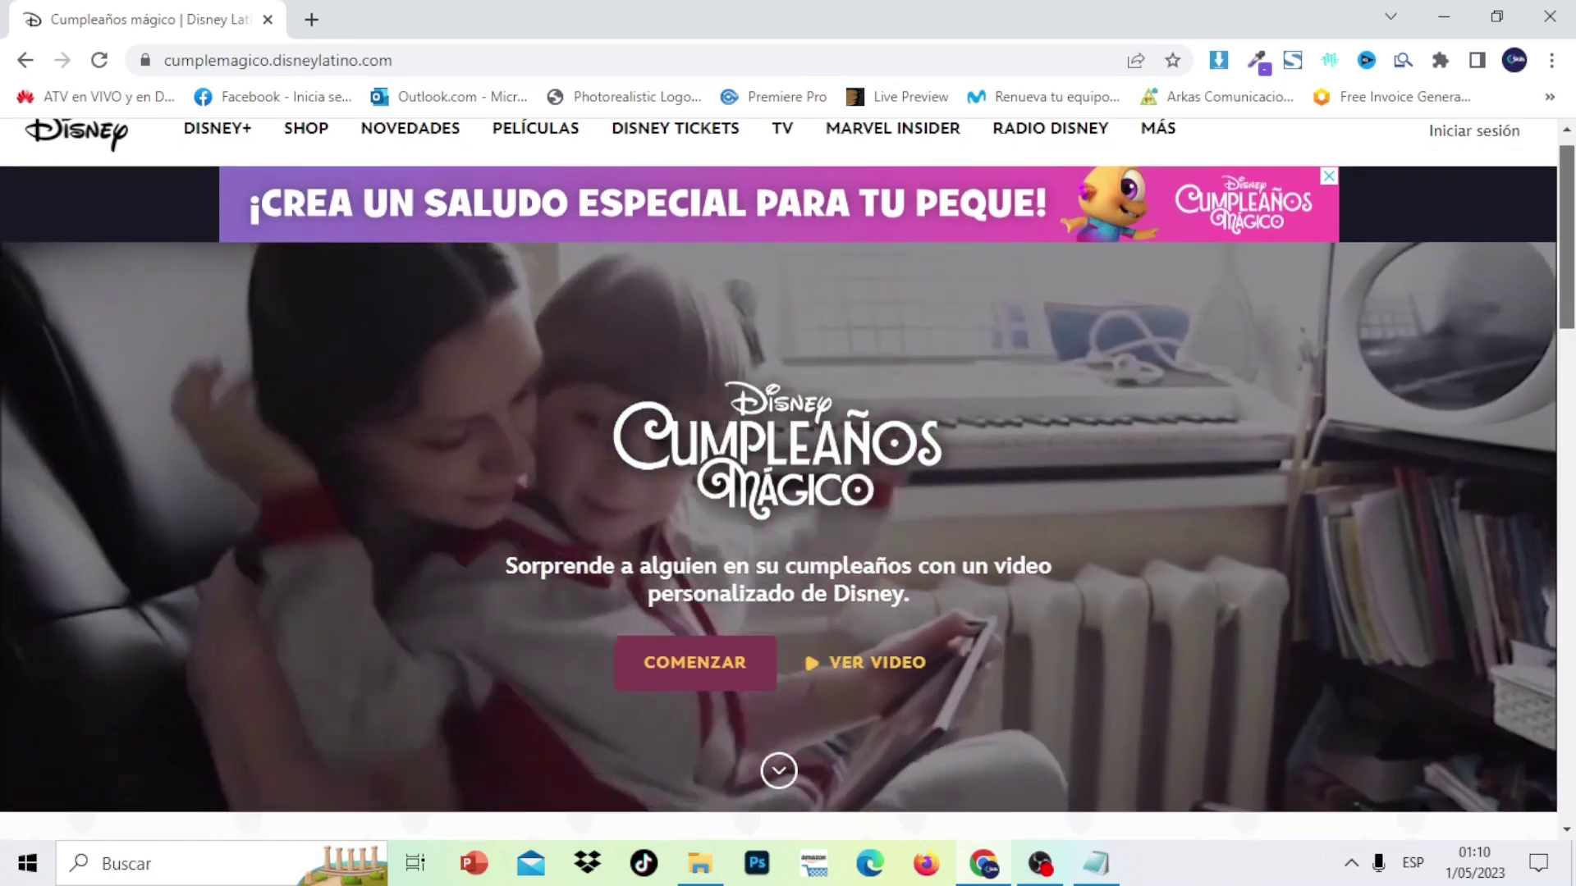
Start a new personalized birthday greeting with COMENZAR
scroll(778, 479, down, 1)
scroll(778, 479, down, 3)
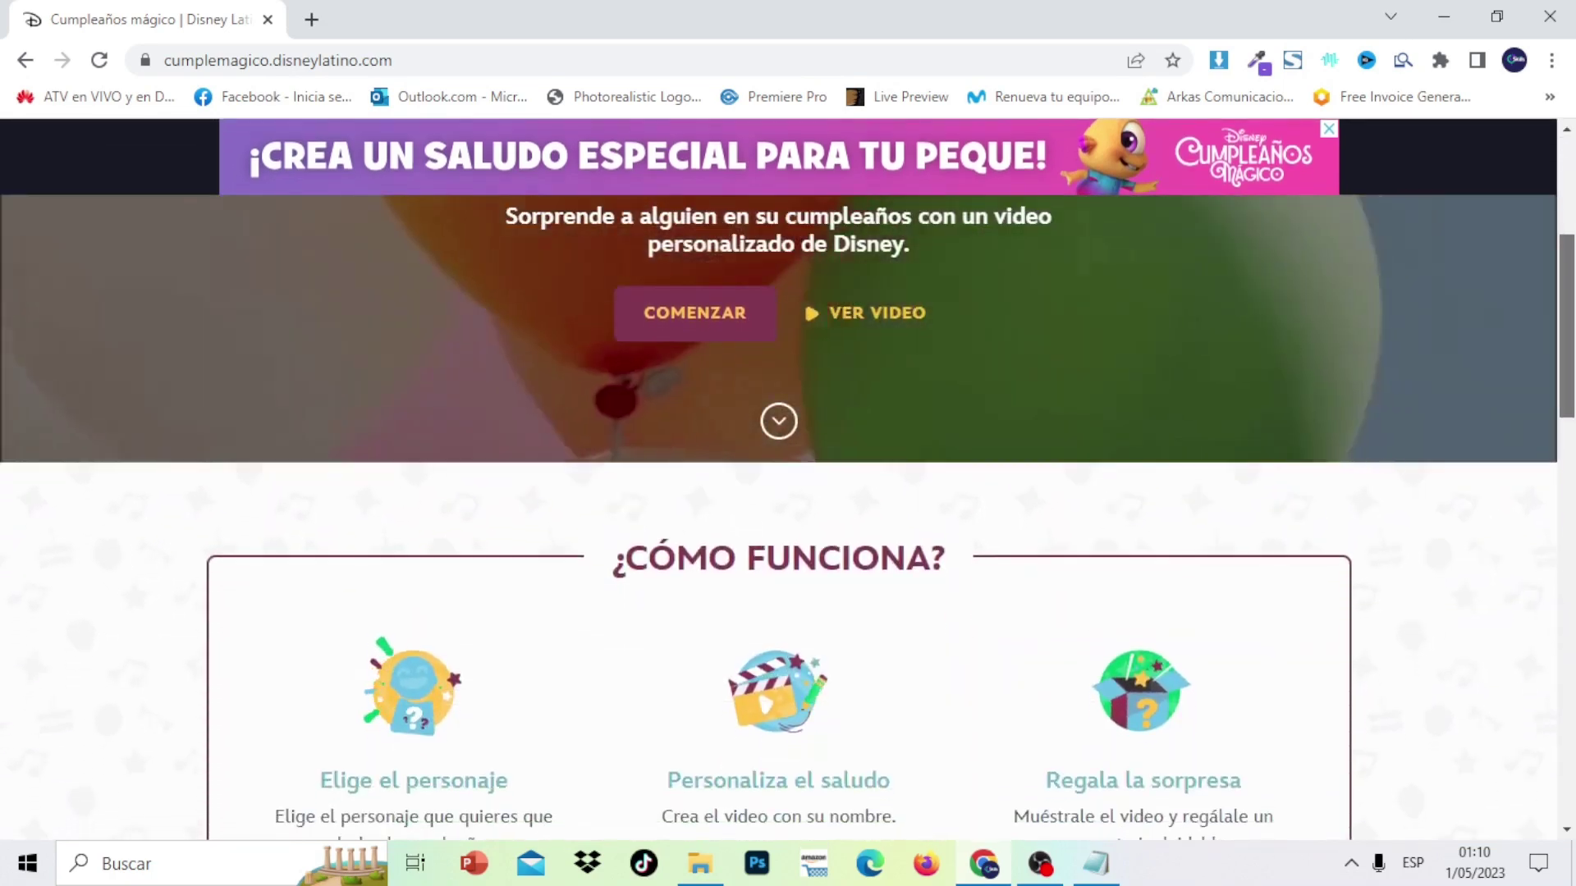
scroll(778, 478, up, 5)
scroll(778, 478, down, 2)
scroll(876, 630, down, 7)
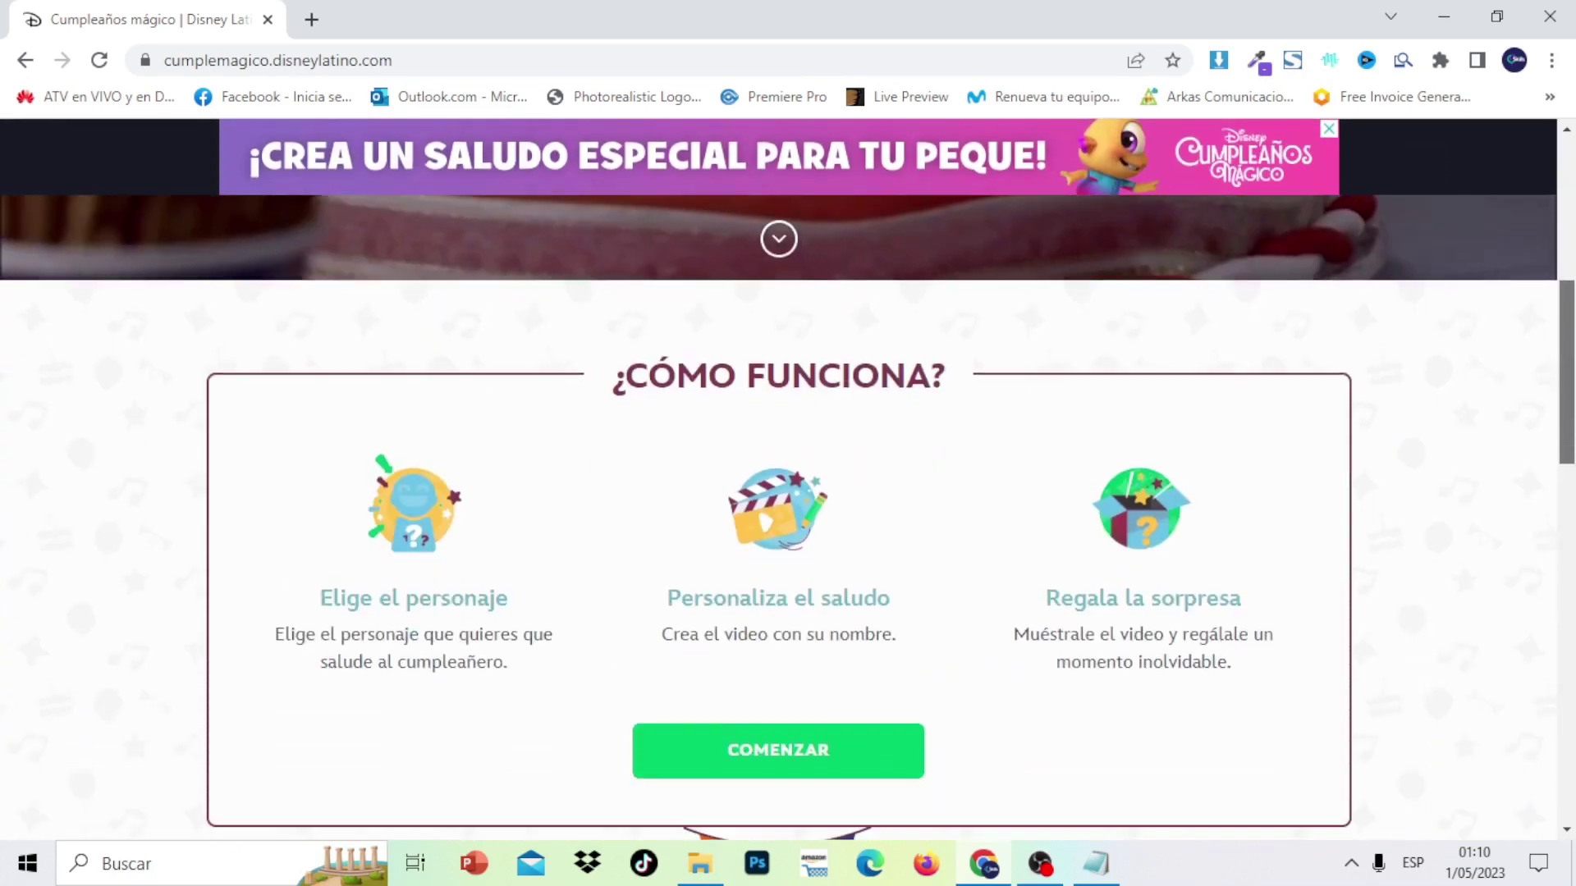
click(781, 644)
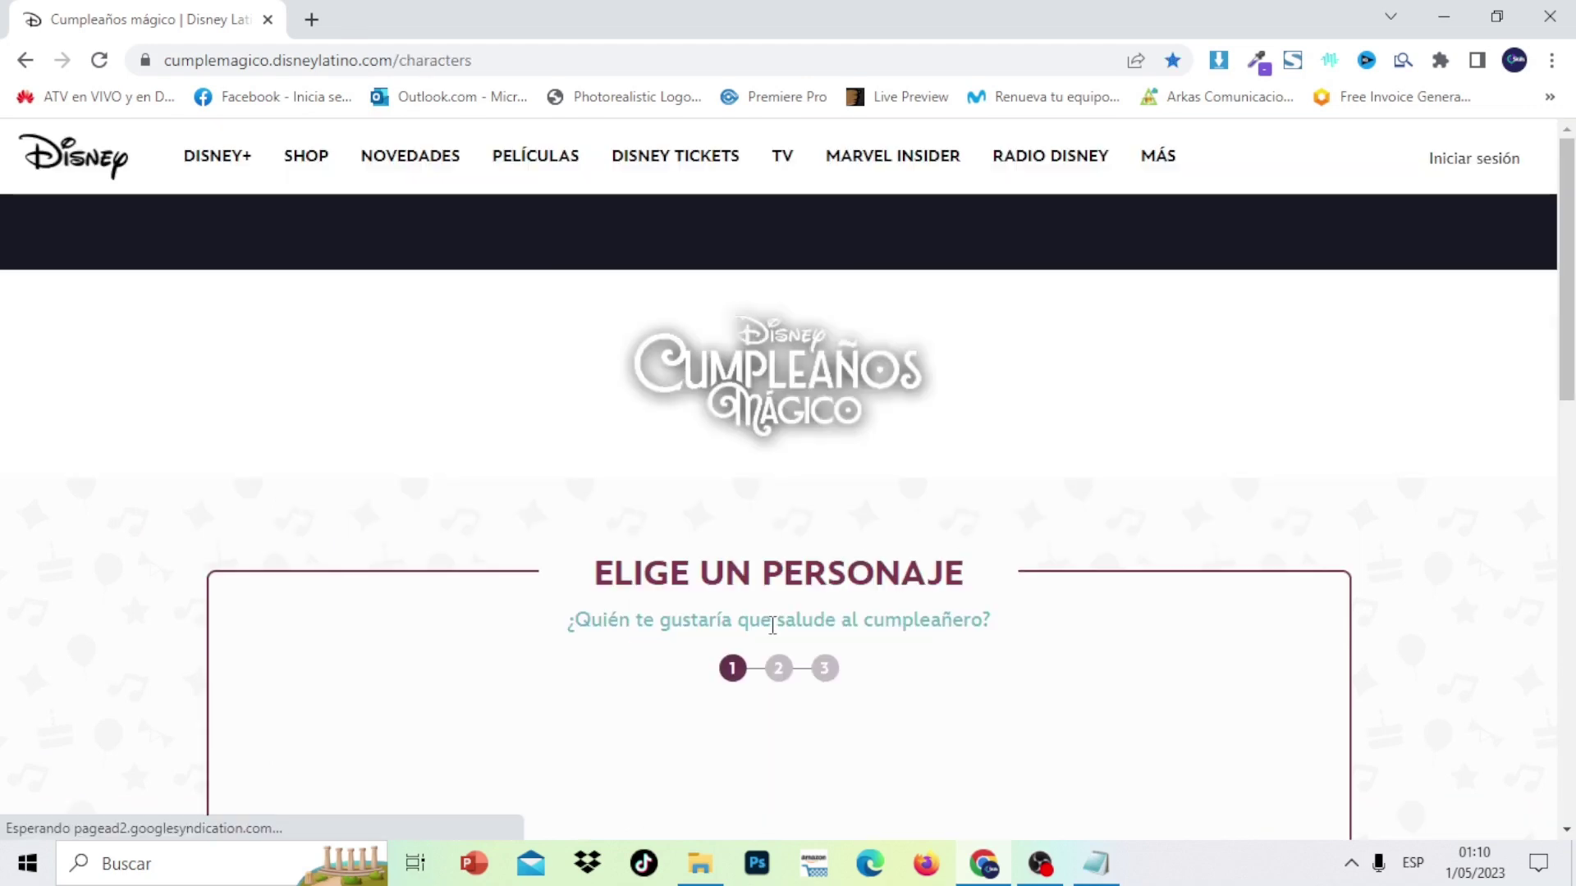
Browse the character cards, including Princesas, Mickey Mouse, Nivis and Capitán Topa
scroll(778, 492, down, 5)
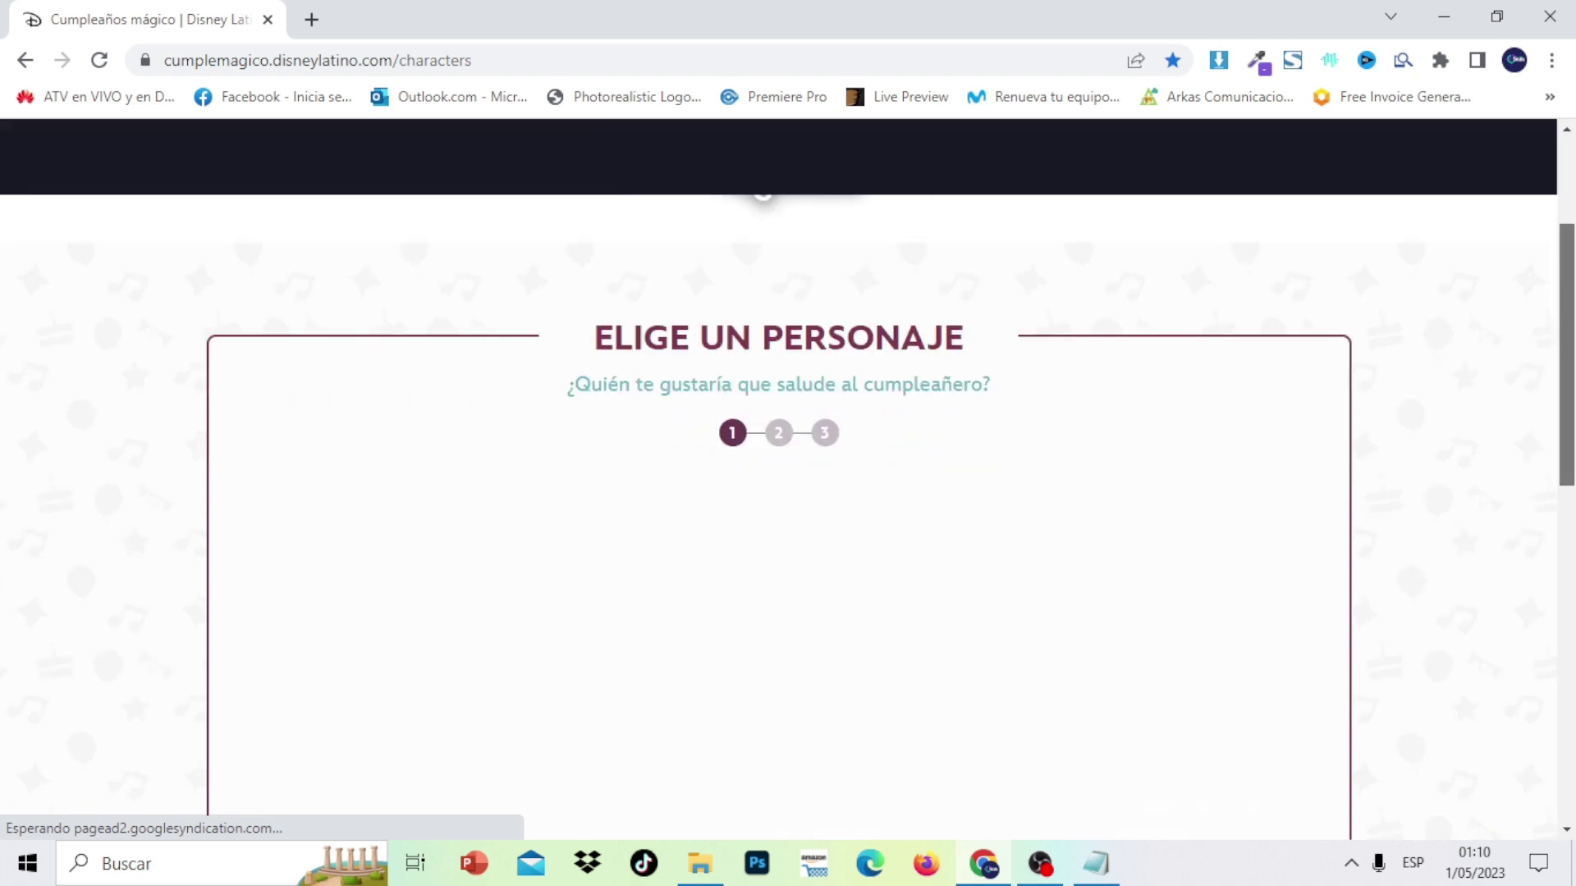
scroll(778, 493, up, 5)
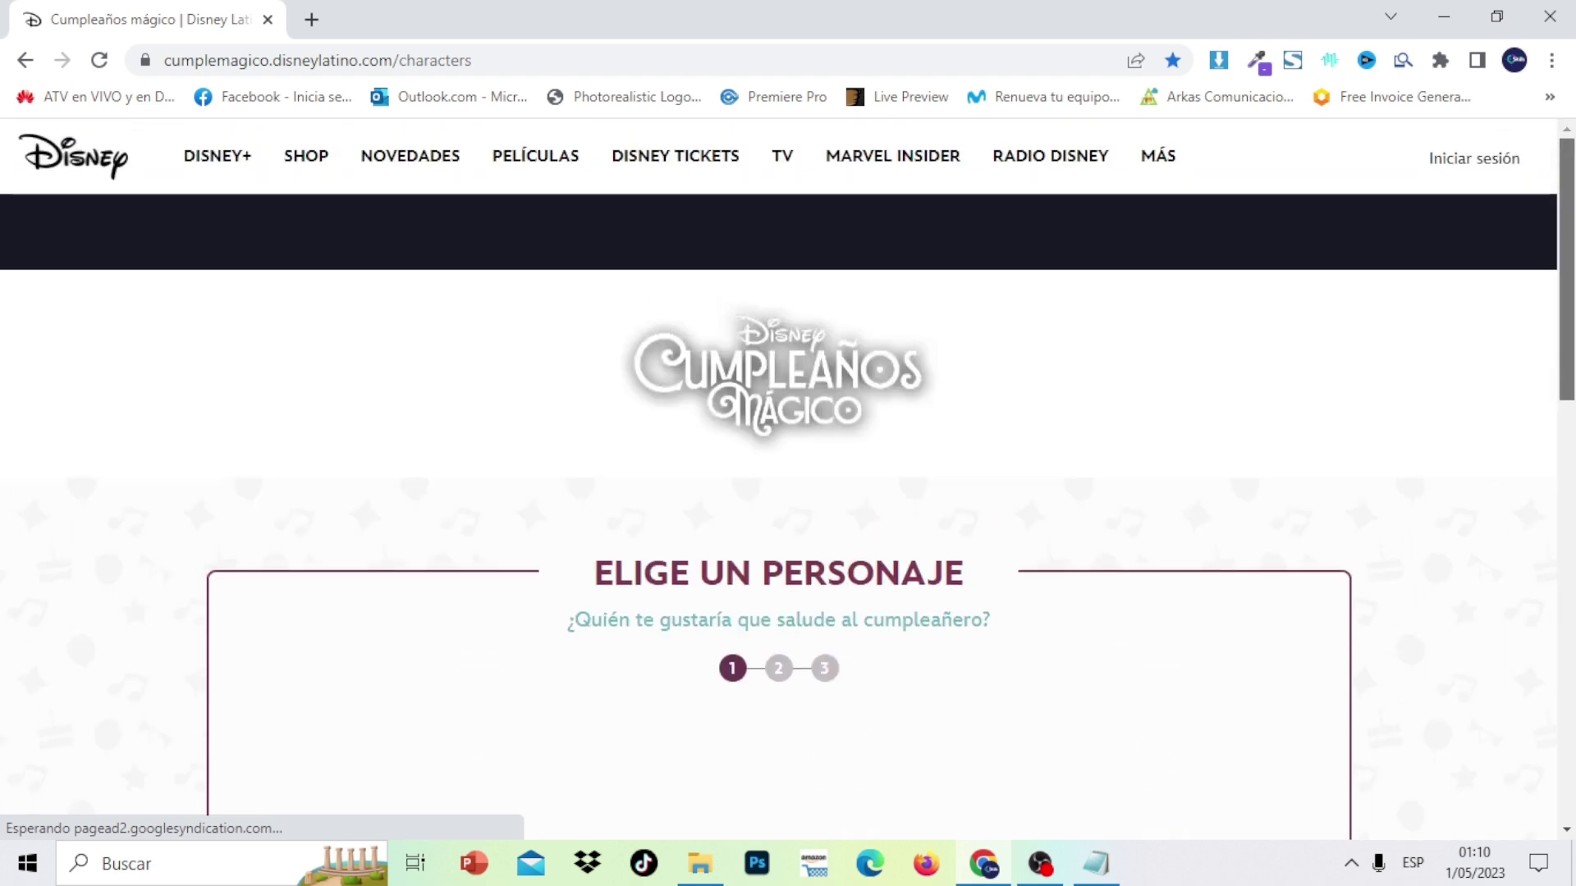
scroll(1568, 415, down, 5)
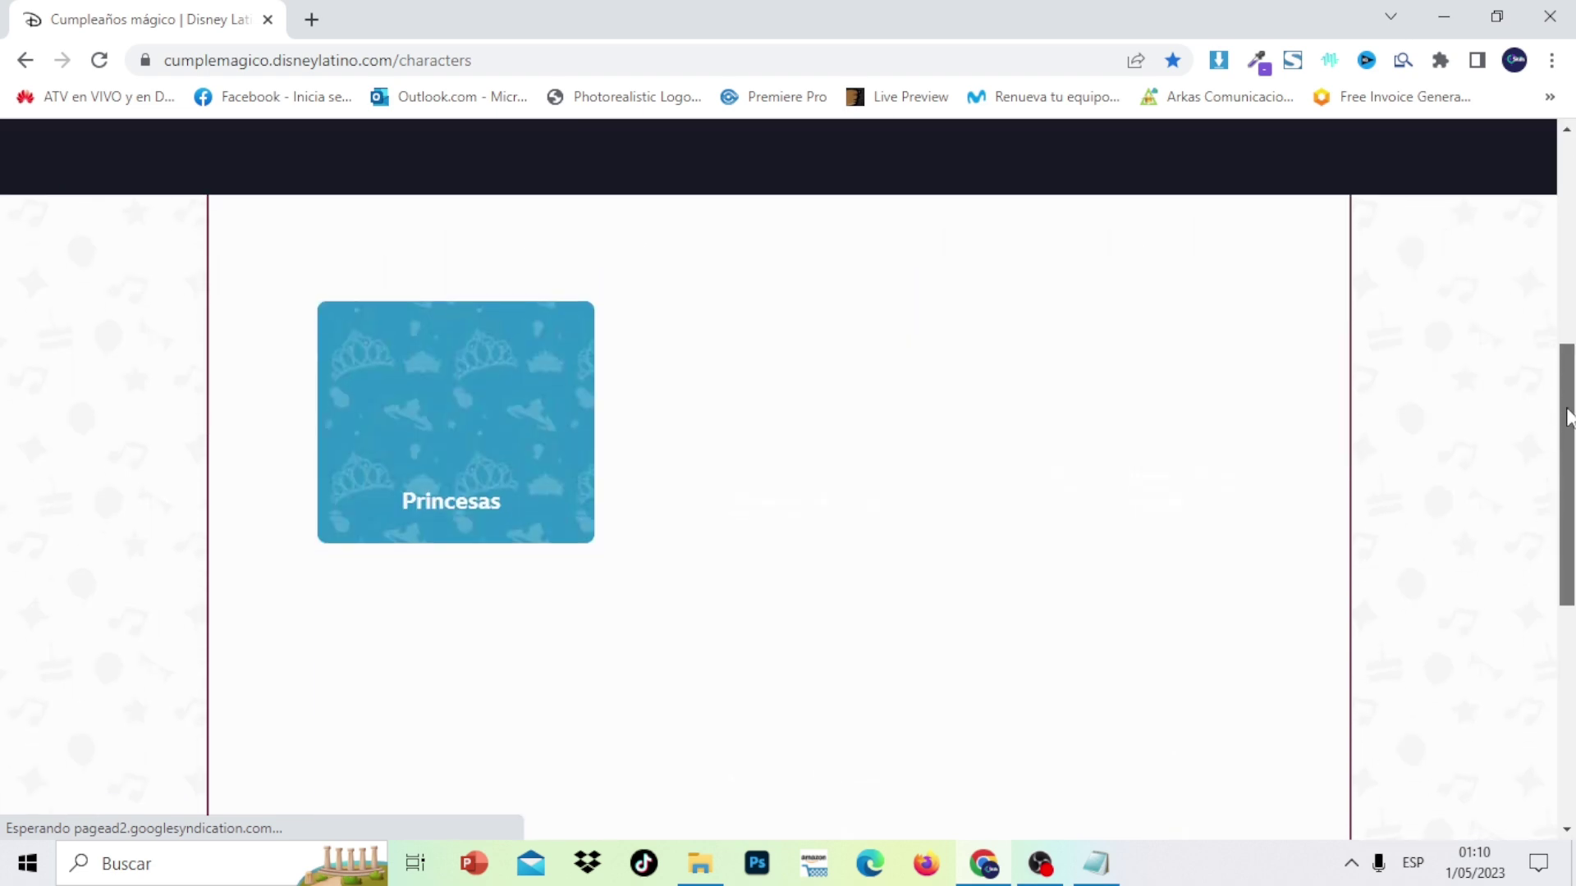
scroll(1567, 414, up, 5)
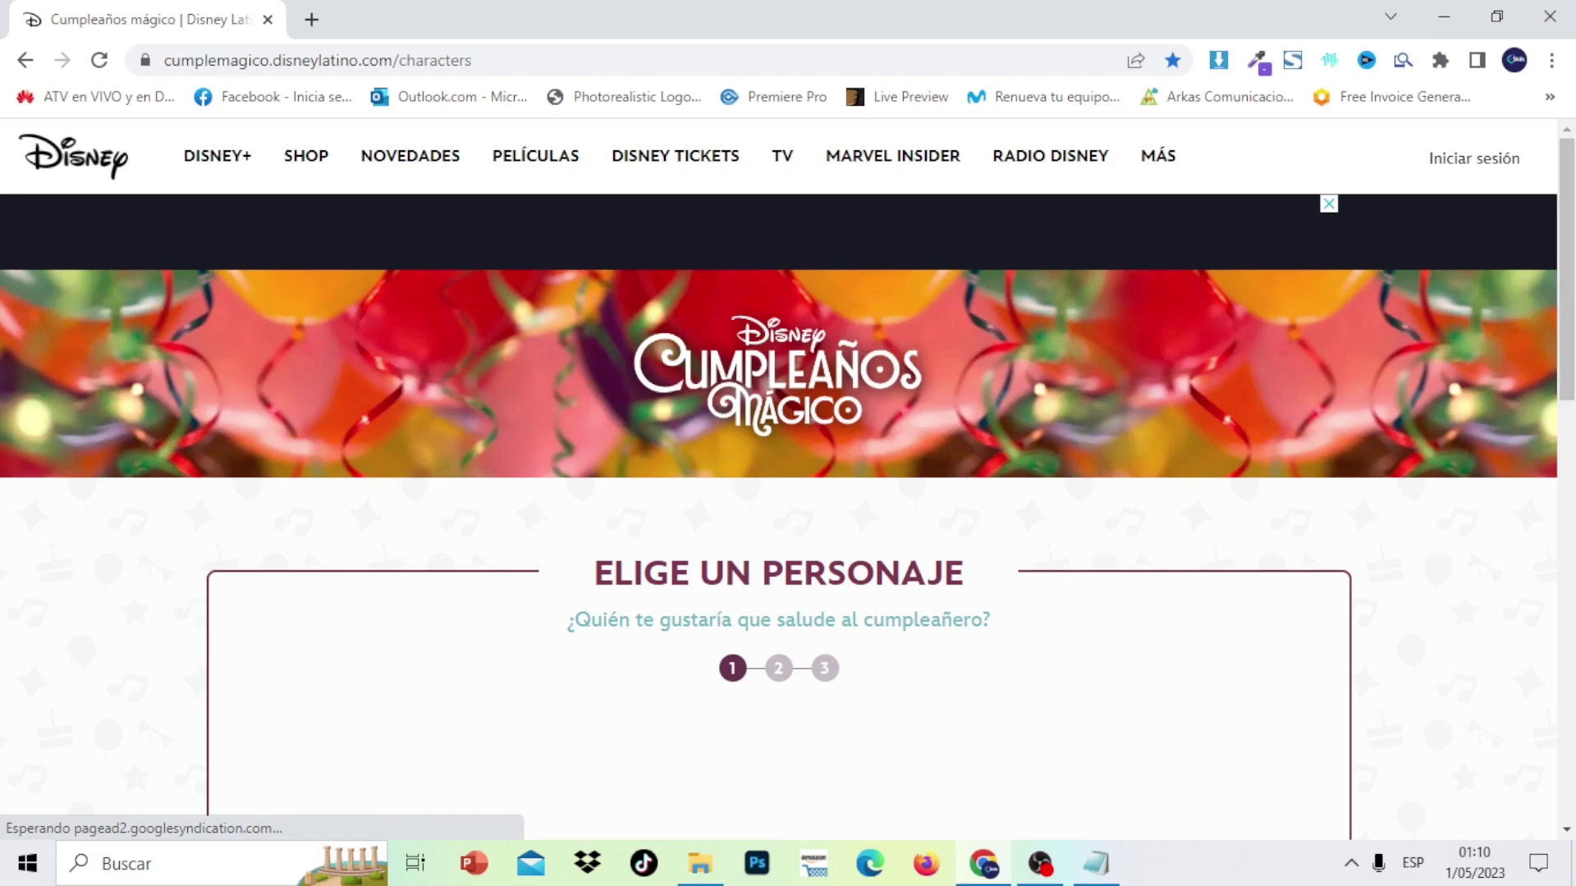
scroll(1567, 415, down, 5)
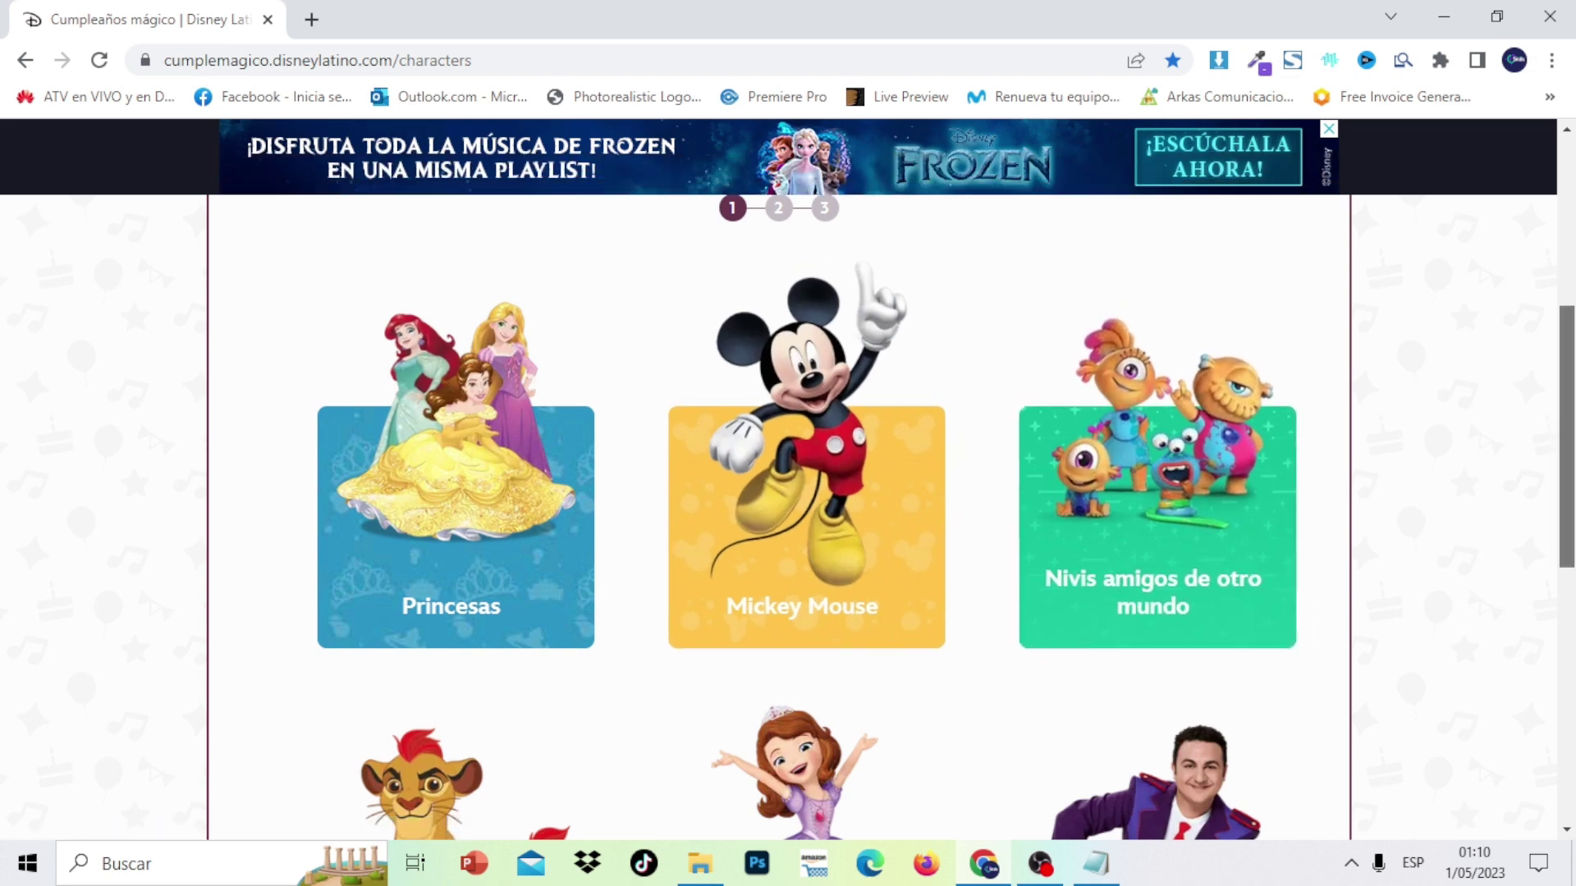
scroll(774, 633, down, 5)
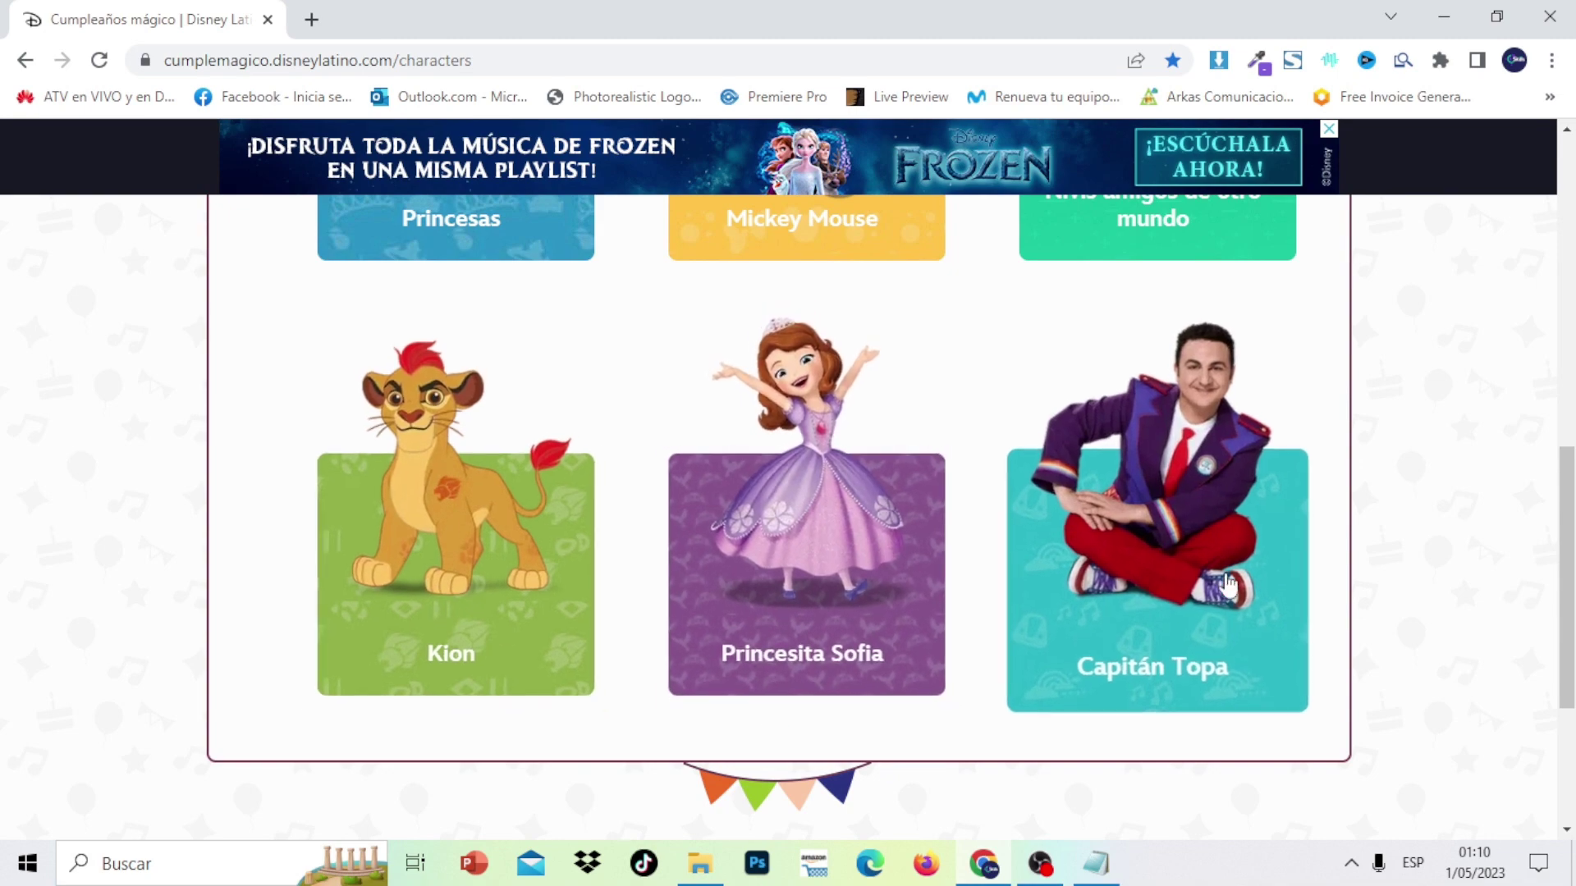
click(1562, 392)
drag(1561, 391, 1562, 381)
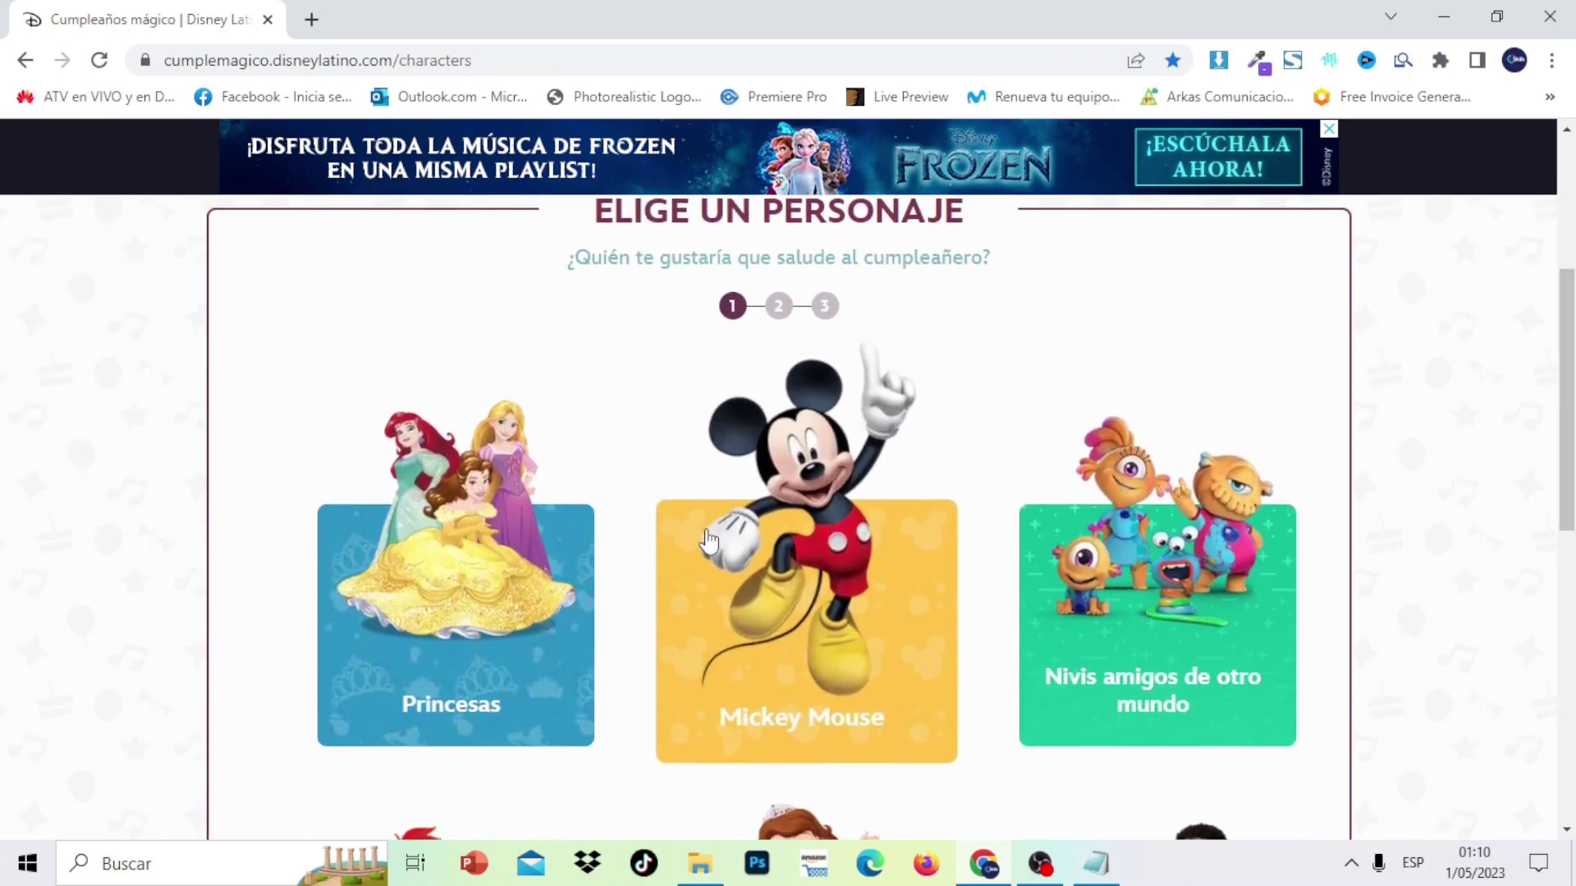
Choose Mickey Mouse as the greeting's character
click(828, 601)
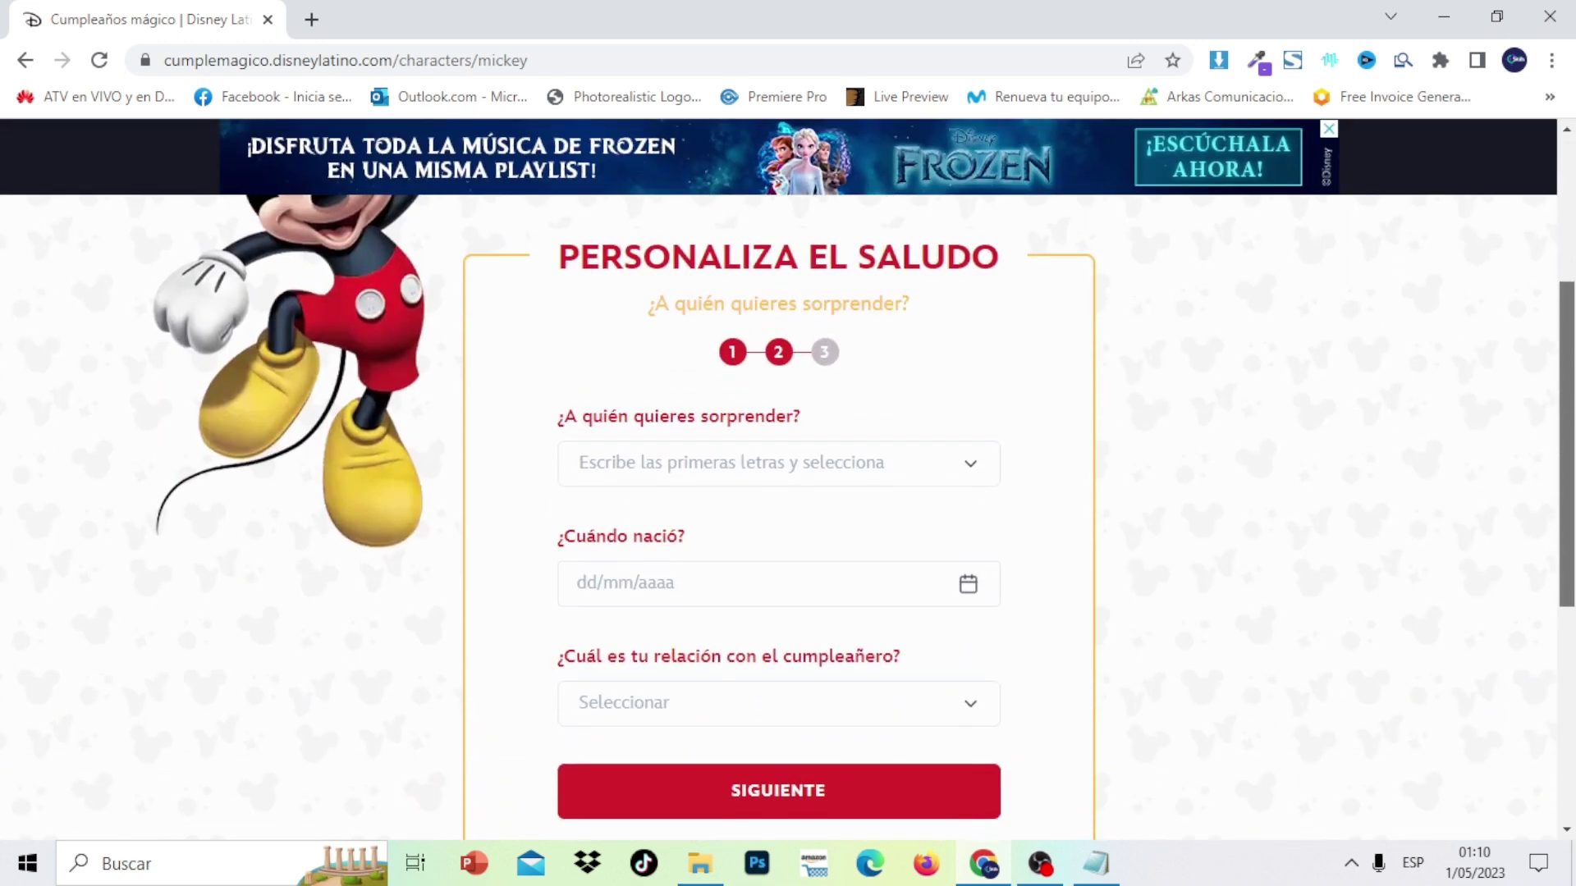
scroll(788, 517, up, 4)
scroll(788, 517, down, 8)
scroll(1019, 558, up, 4)
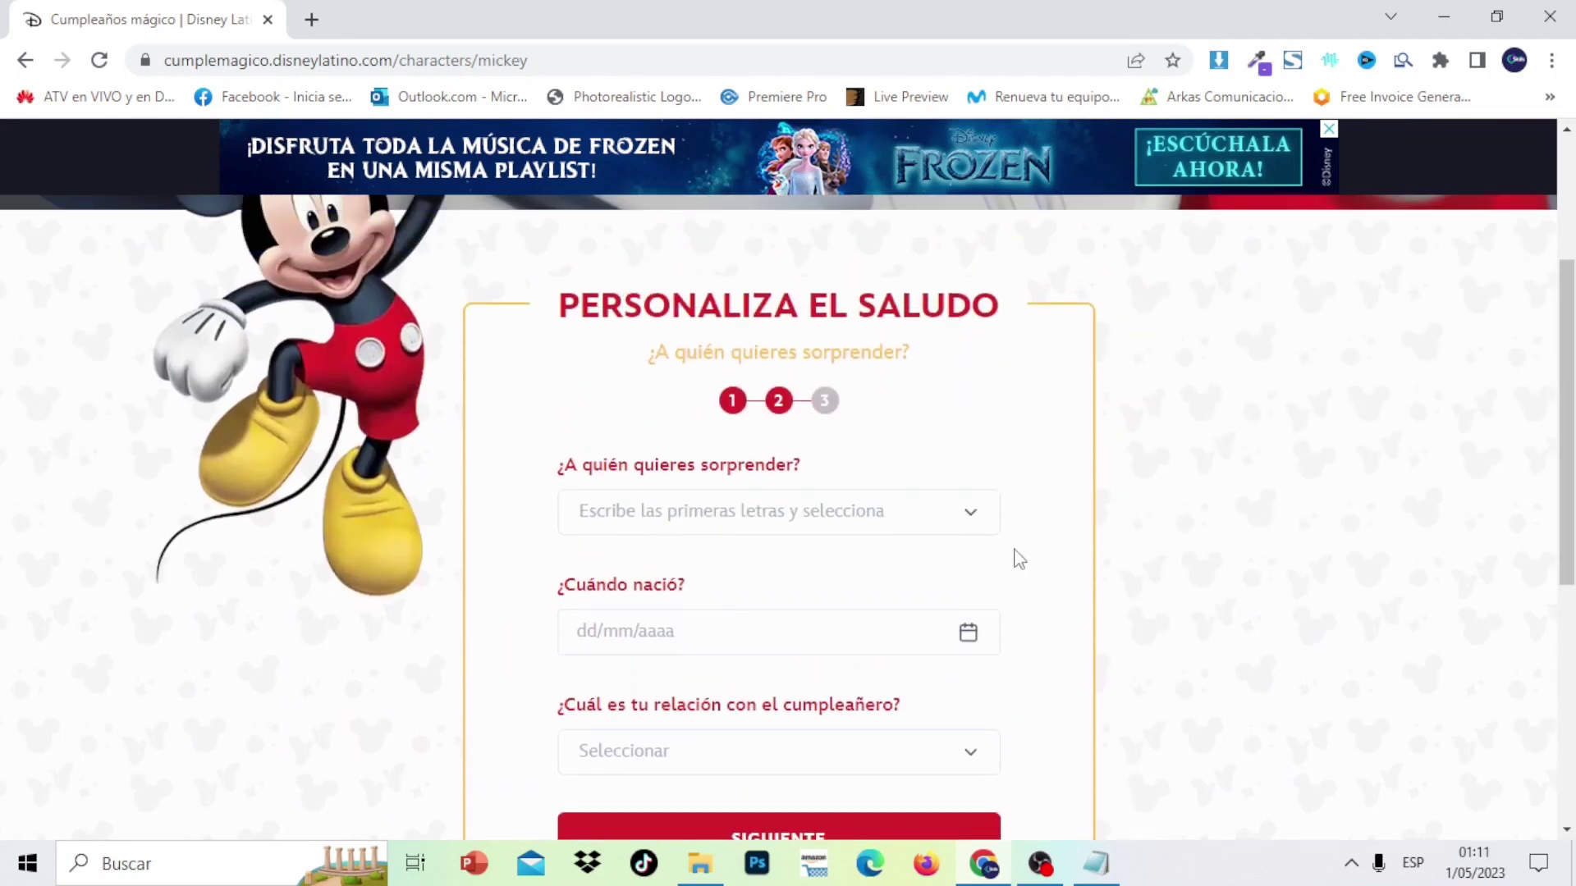
Look through the list of names to surprise, closing it without a choice
click(971, 516)
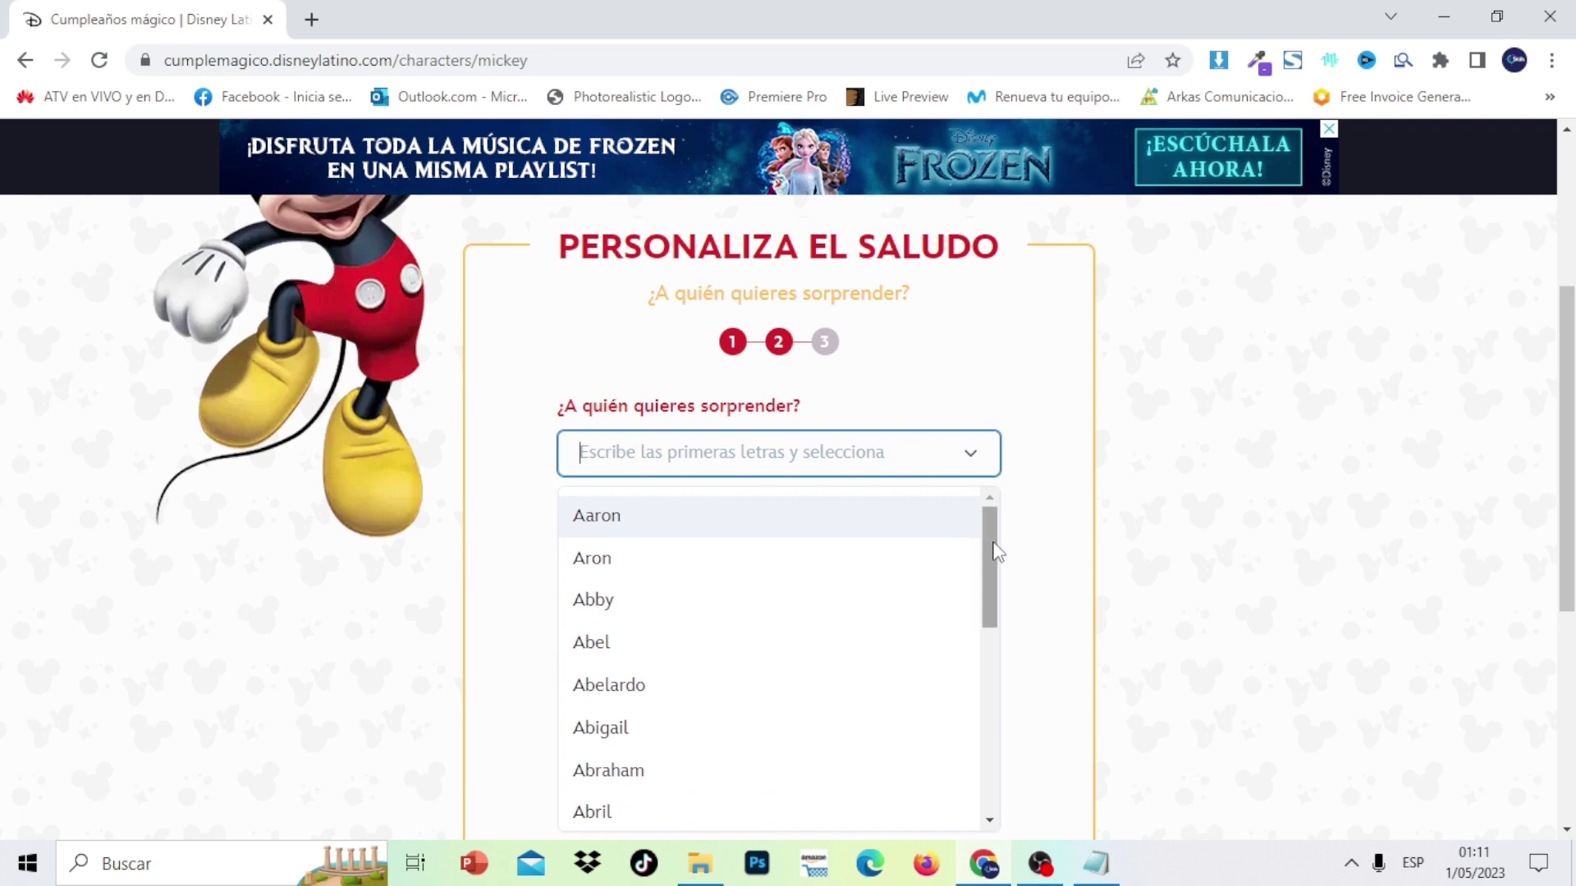
drag(995, 550, 1009, 728)
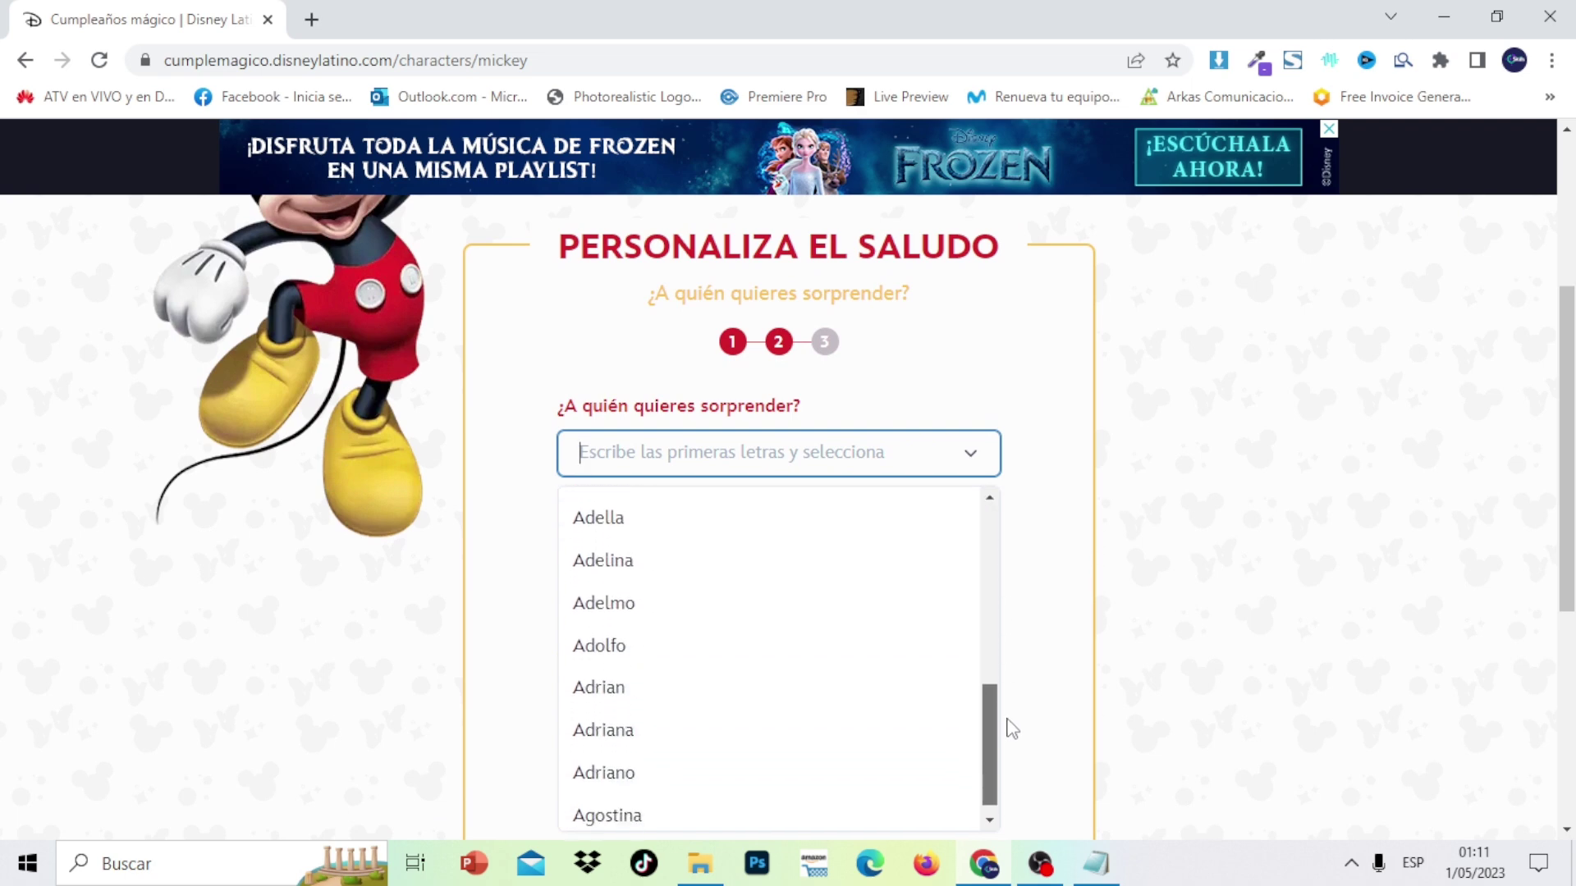
scroll(1001, 598, down, 2)
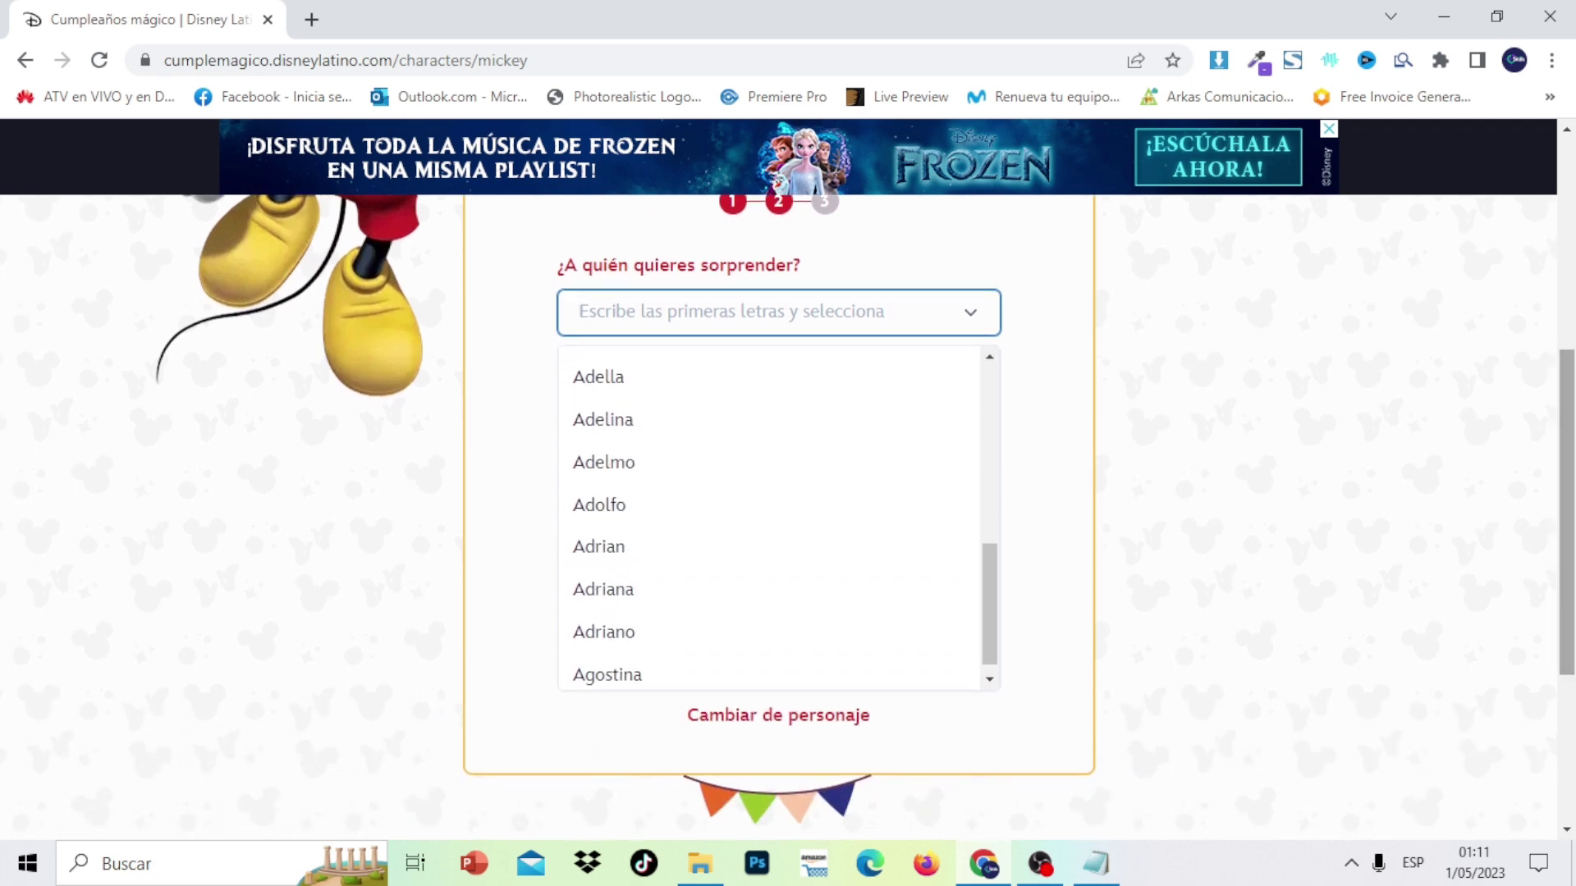
drag(993, 594, 1001, 677)
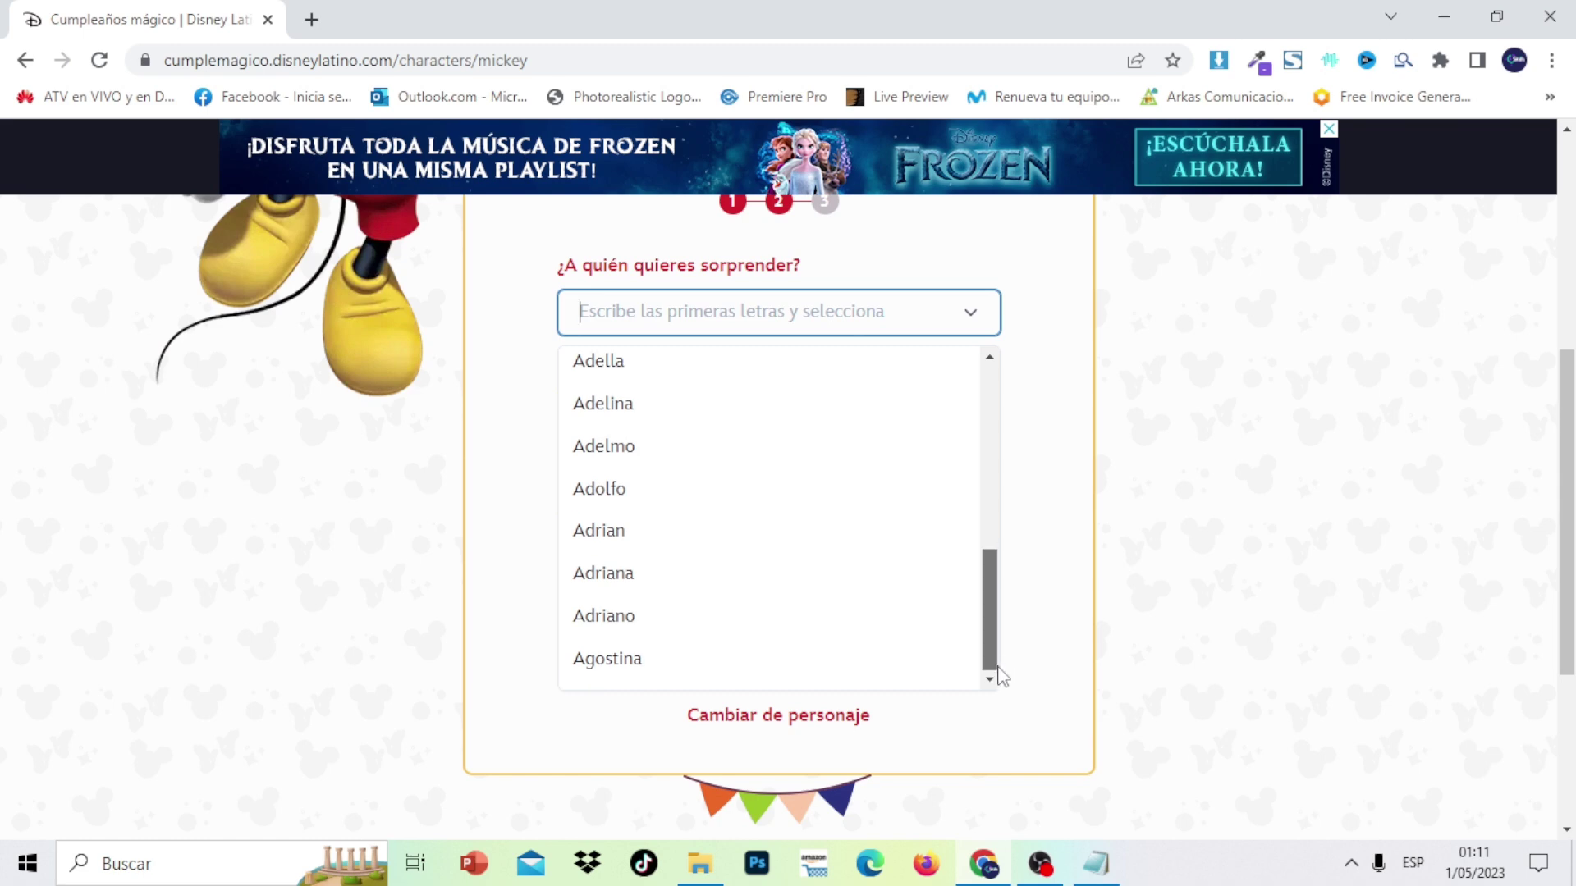
drag(988, 596, 968, 369)
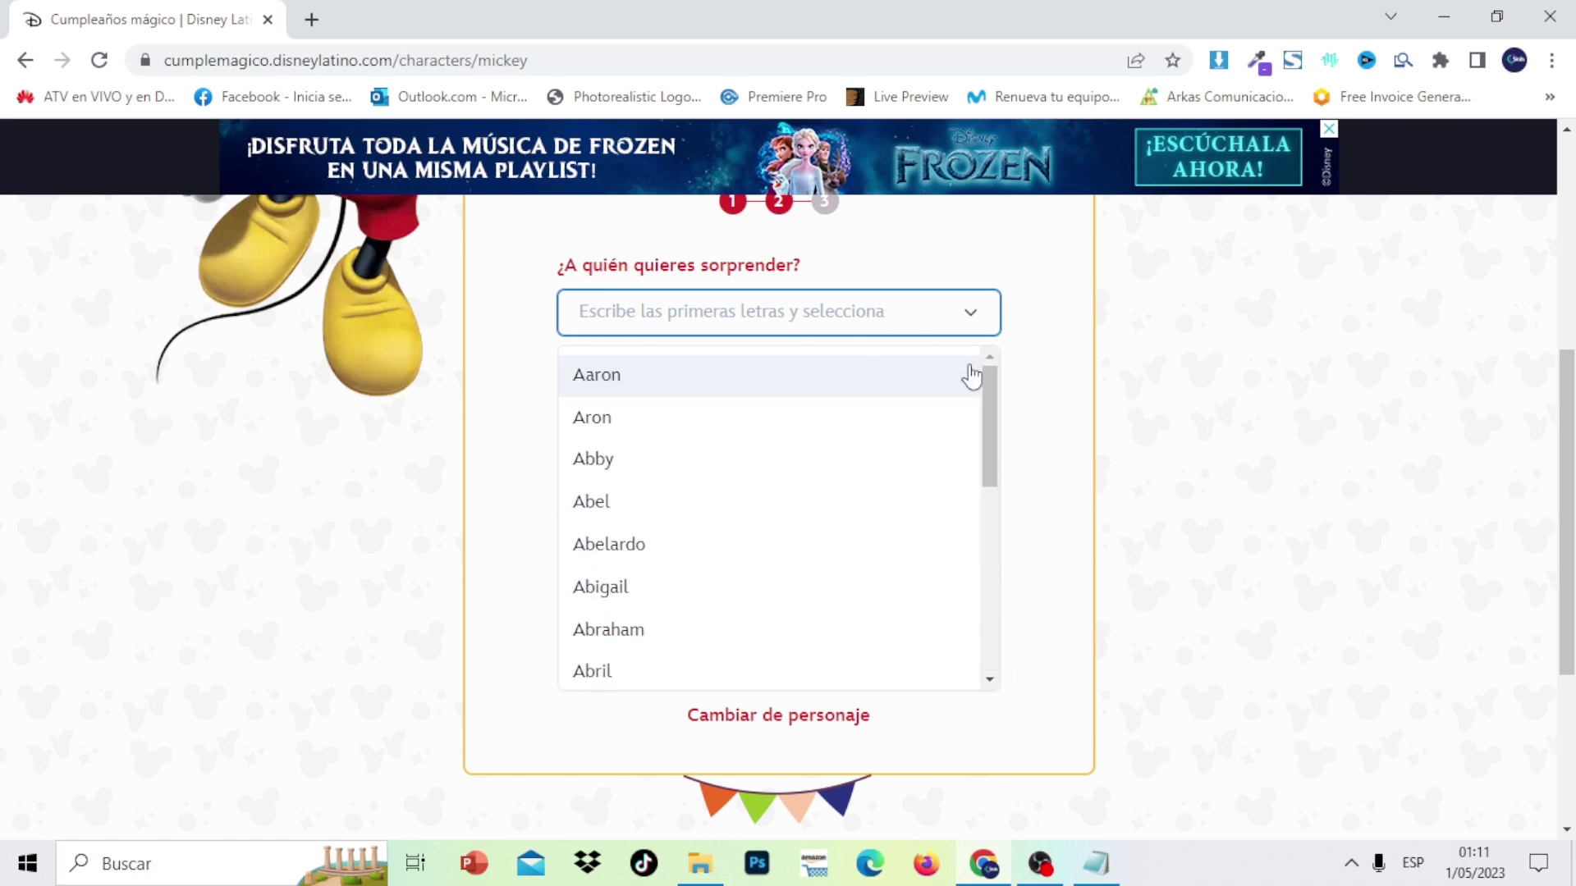
click(860, 315)
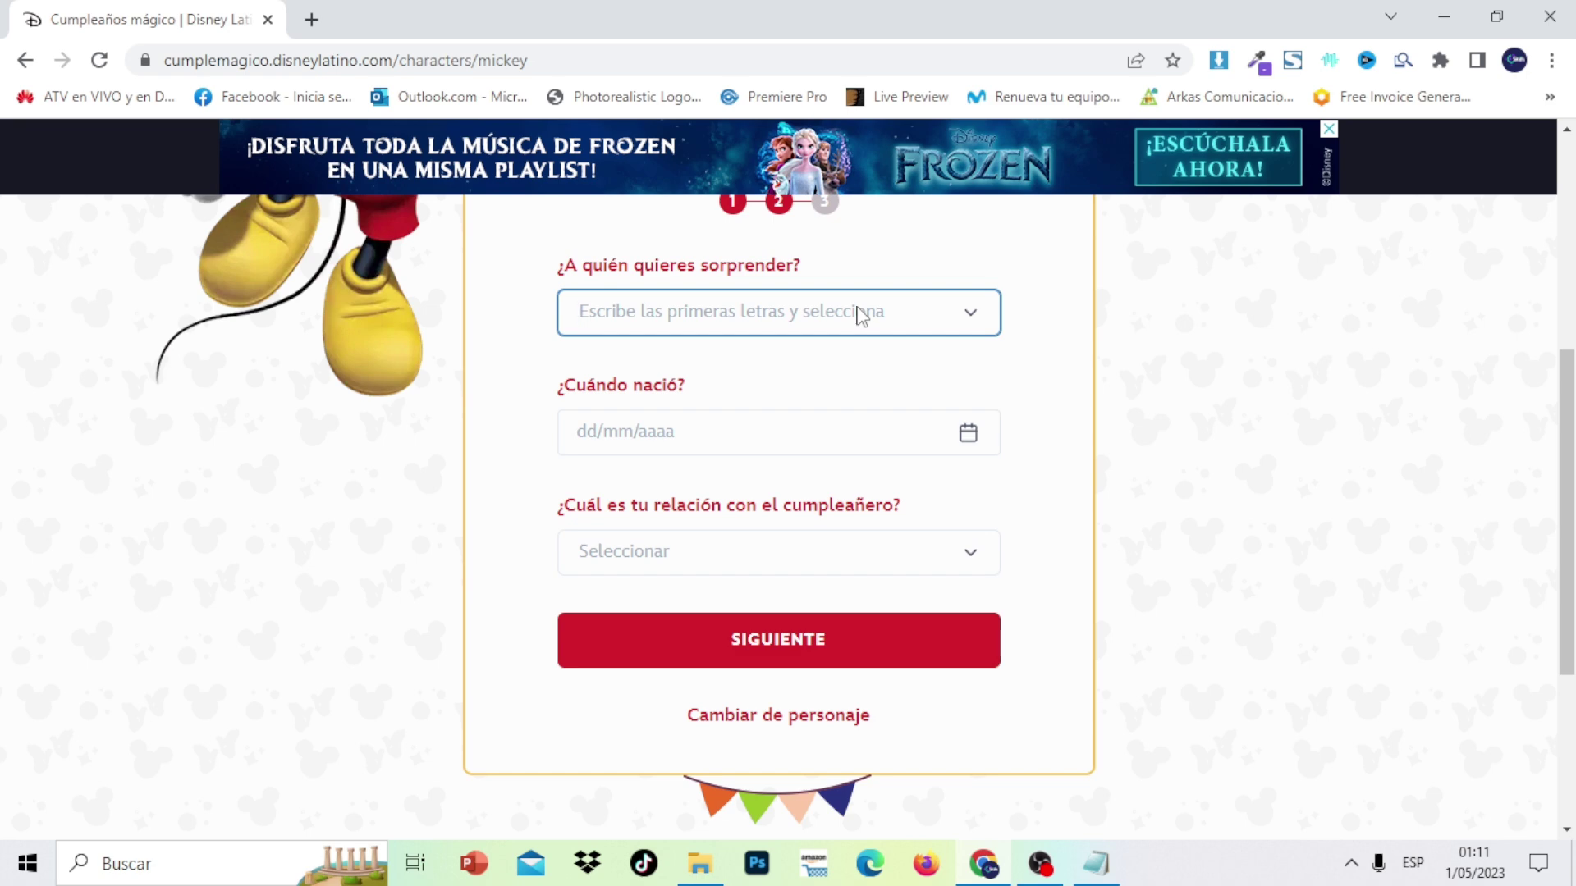
Filter the name list by letters A, B, C, then 'JO', and select the child's name
text(A)
drag(992, 415, 993, 349)
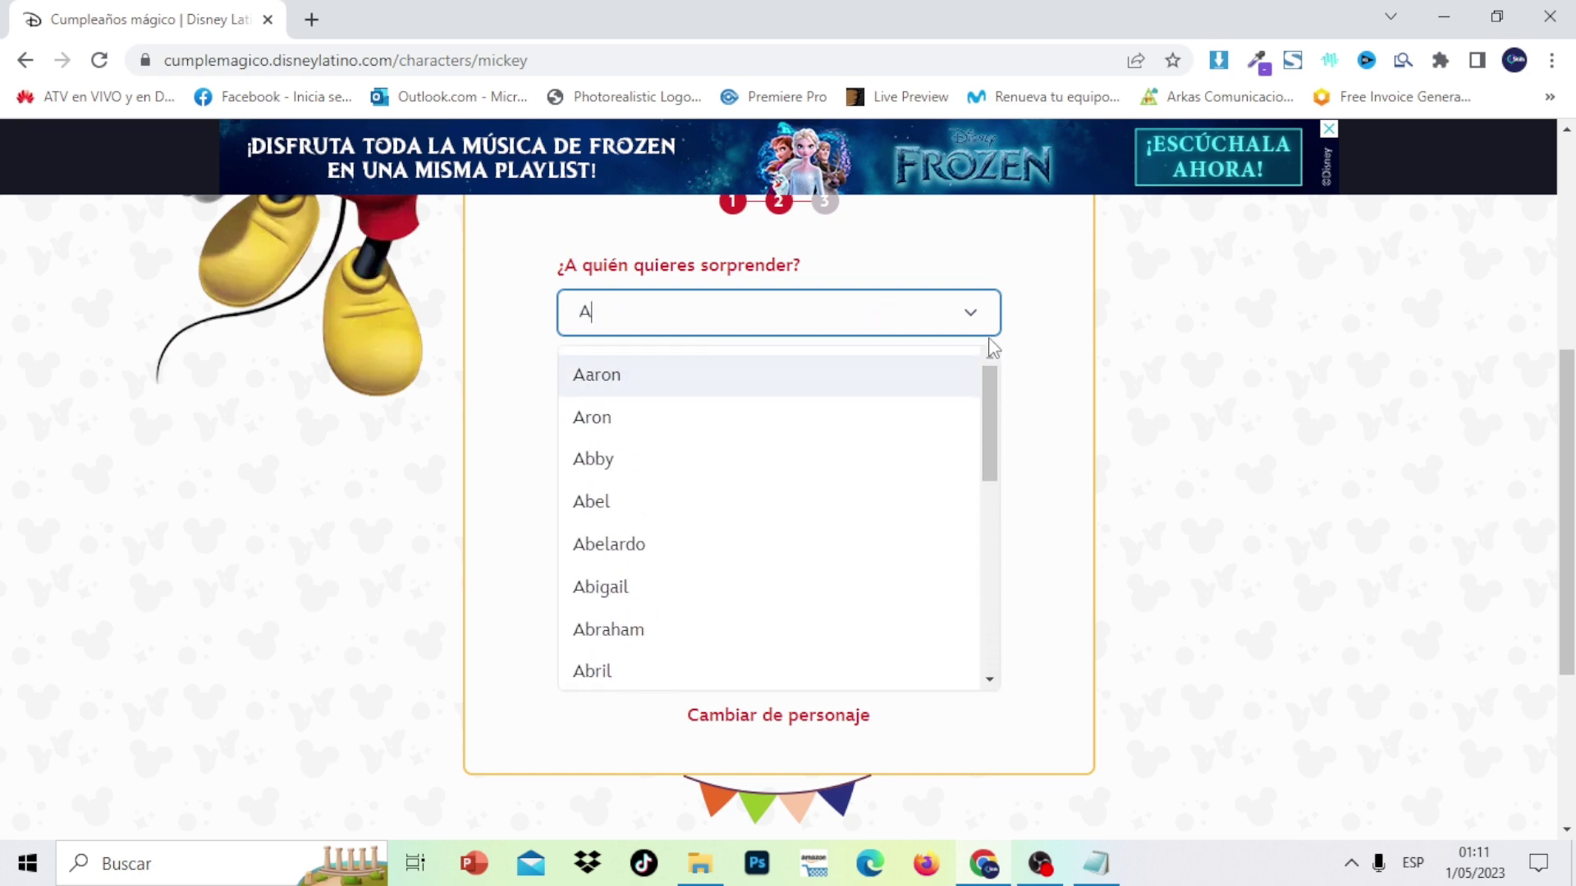
key(BackSpace)
text(B)
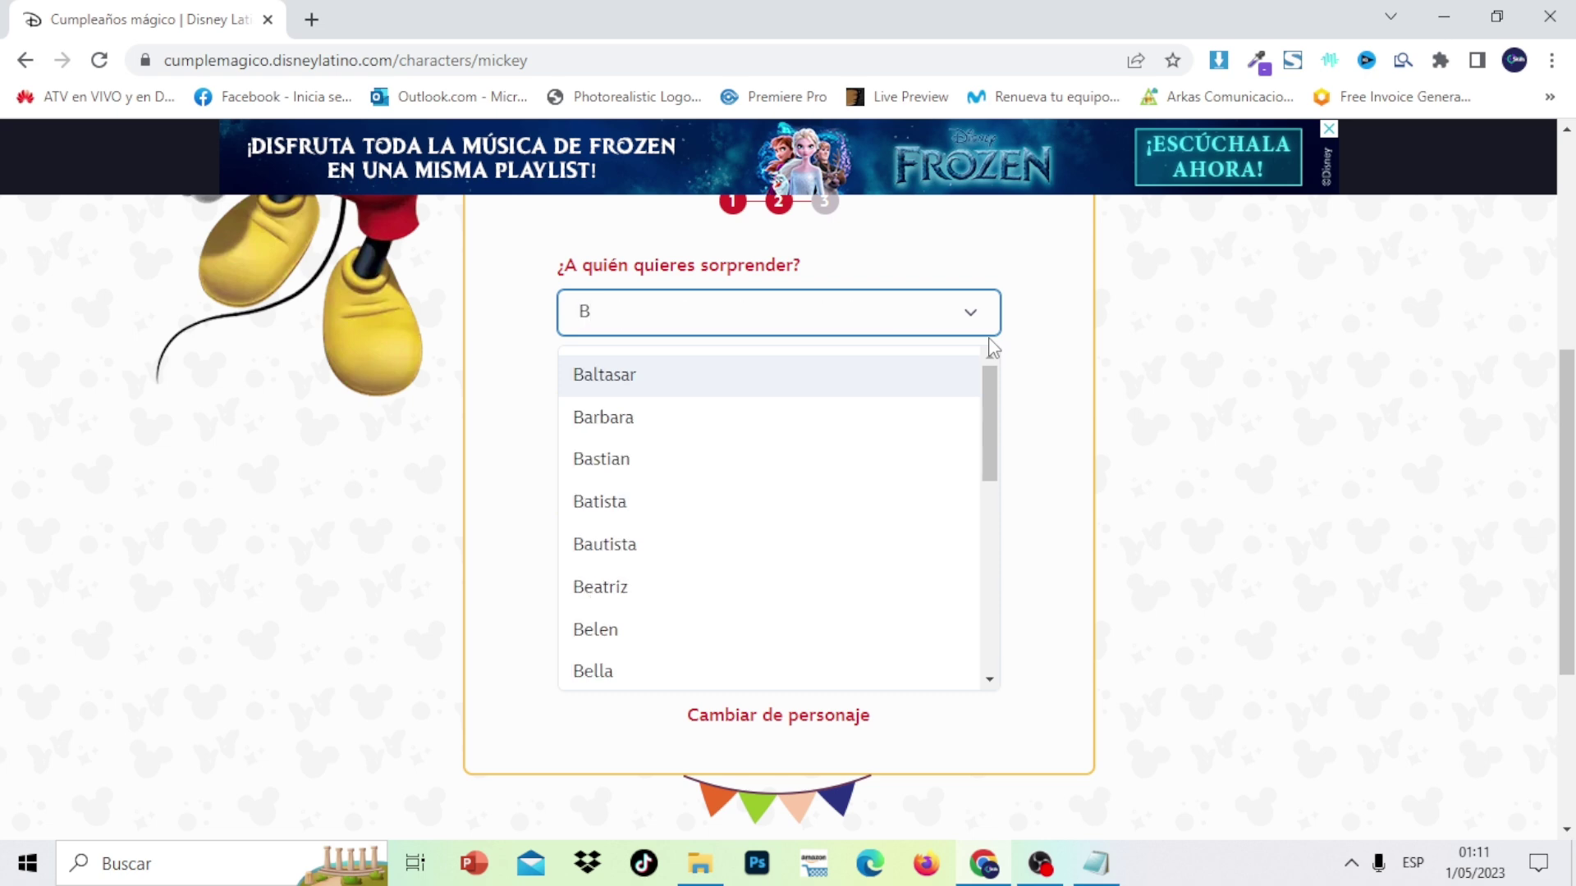
drag(991, 422, 997, 331)
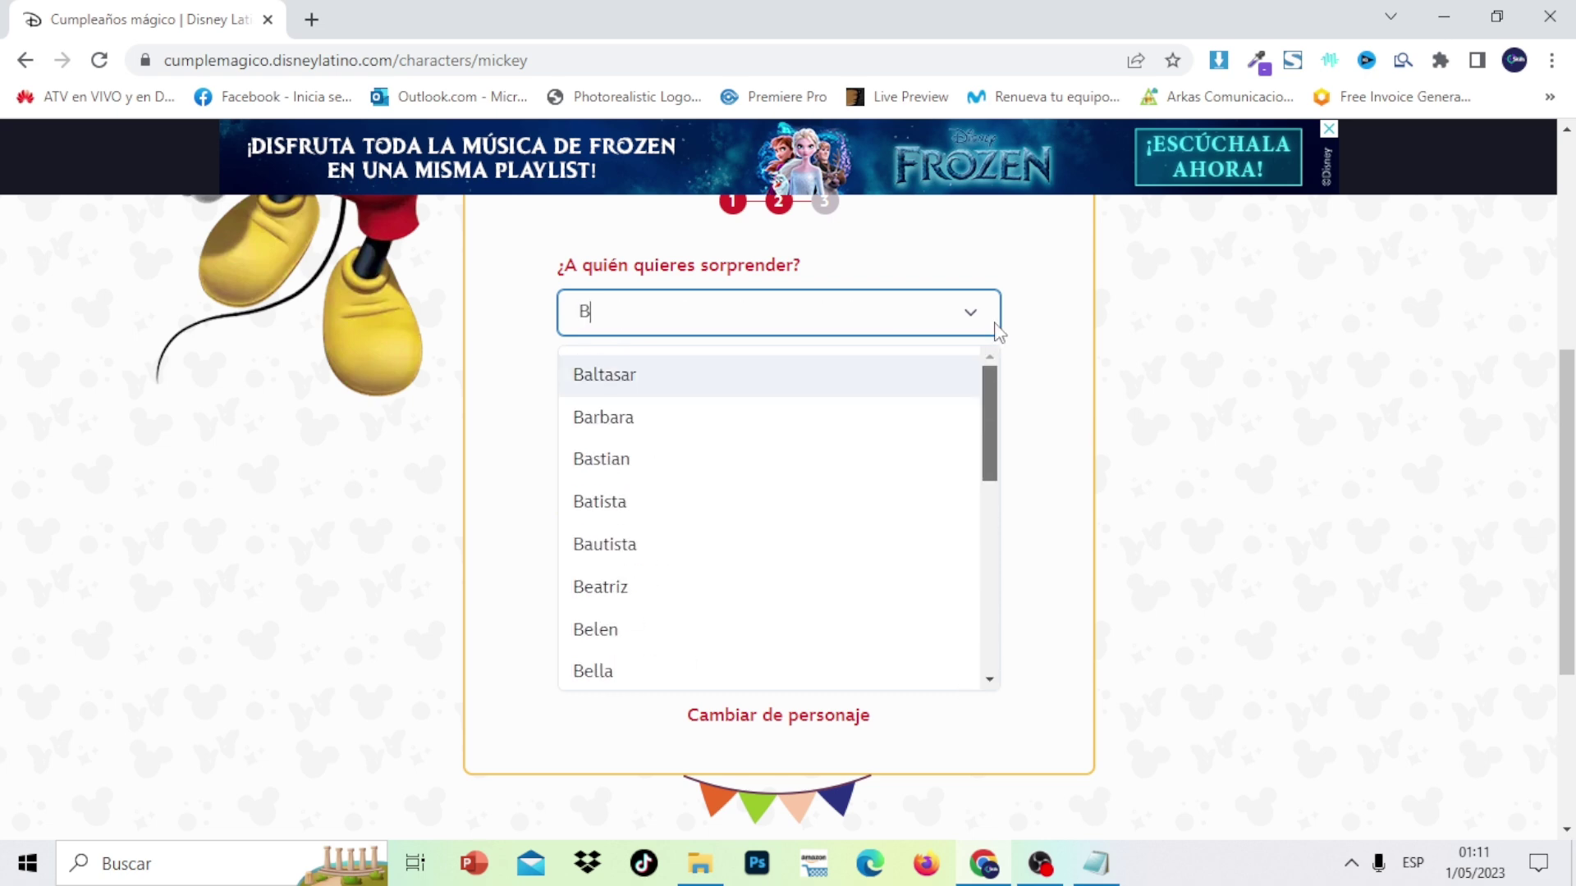
key(BackSpace)
text(C)
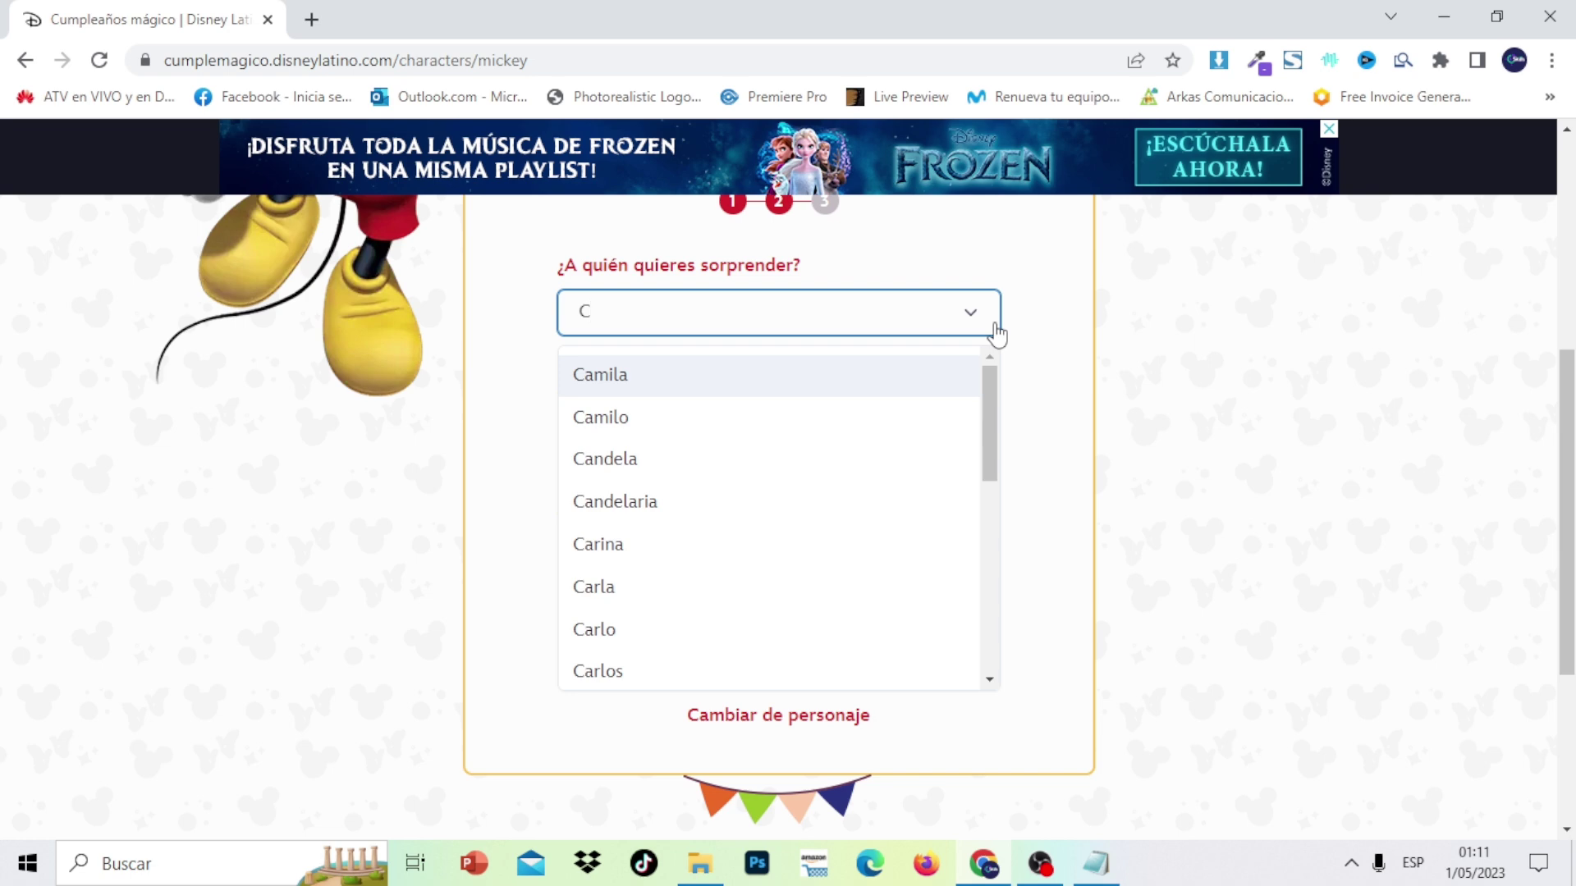
drag(991, 411, 996, 364)
key(BackSpace)
text(J)
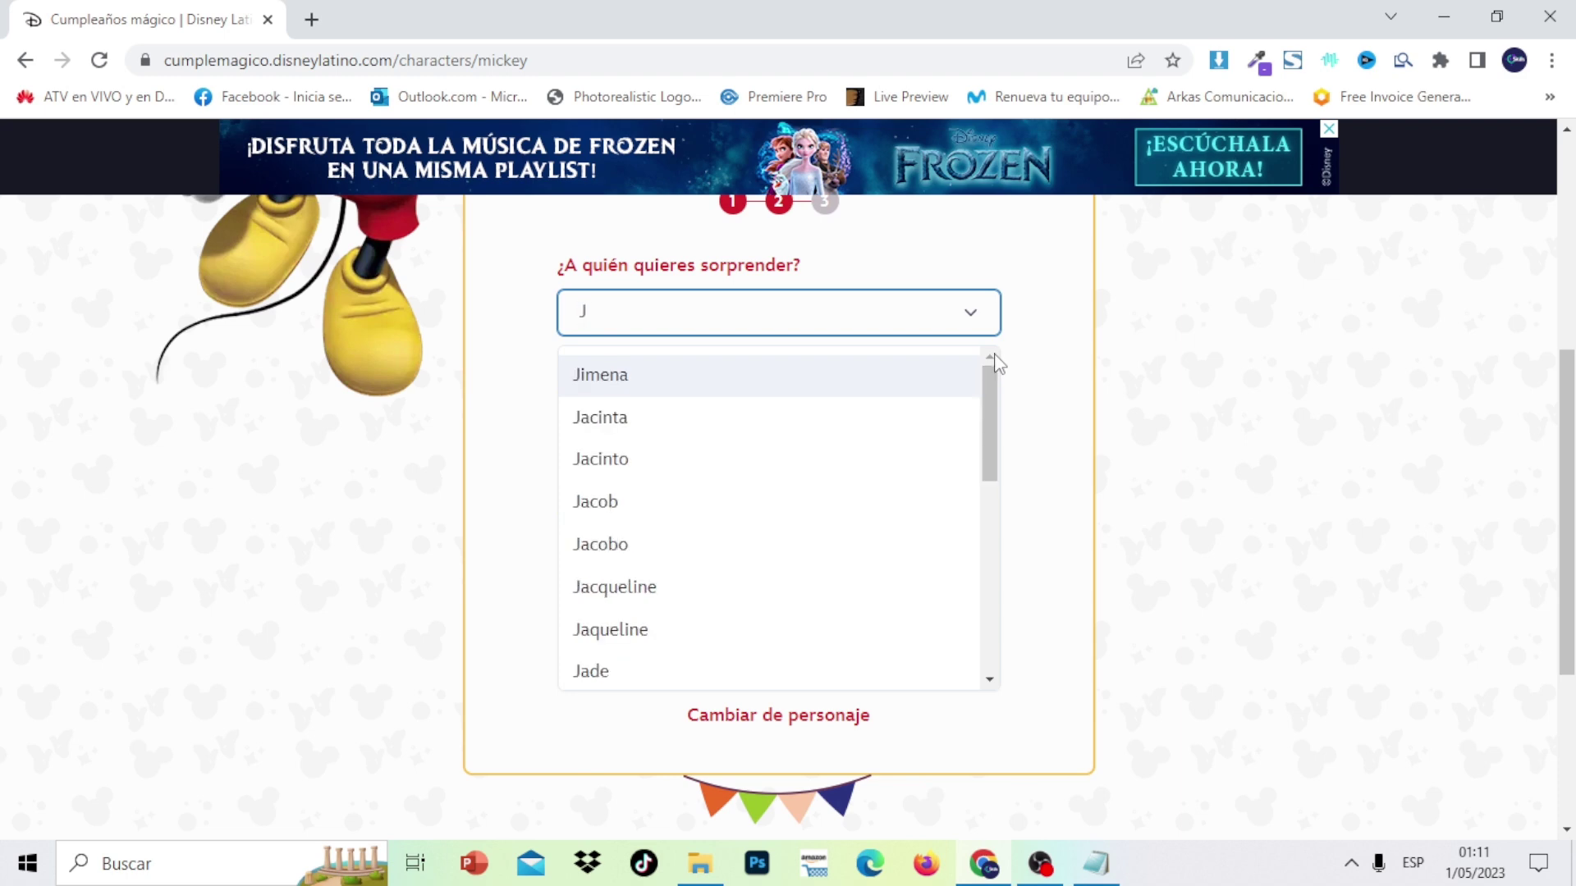
text(O)
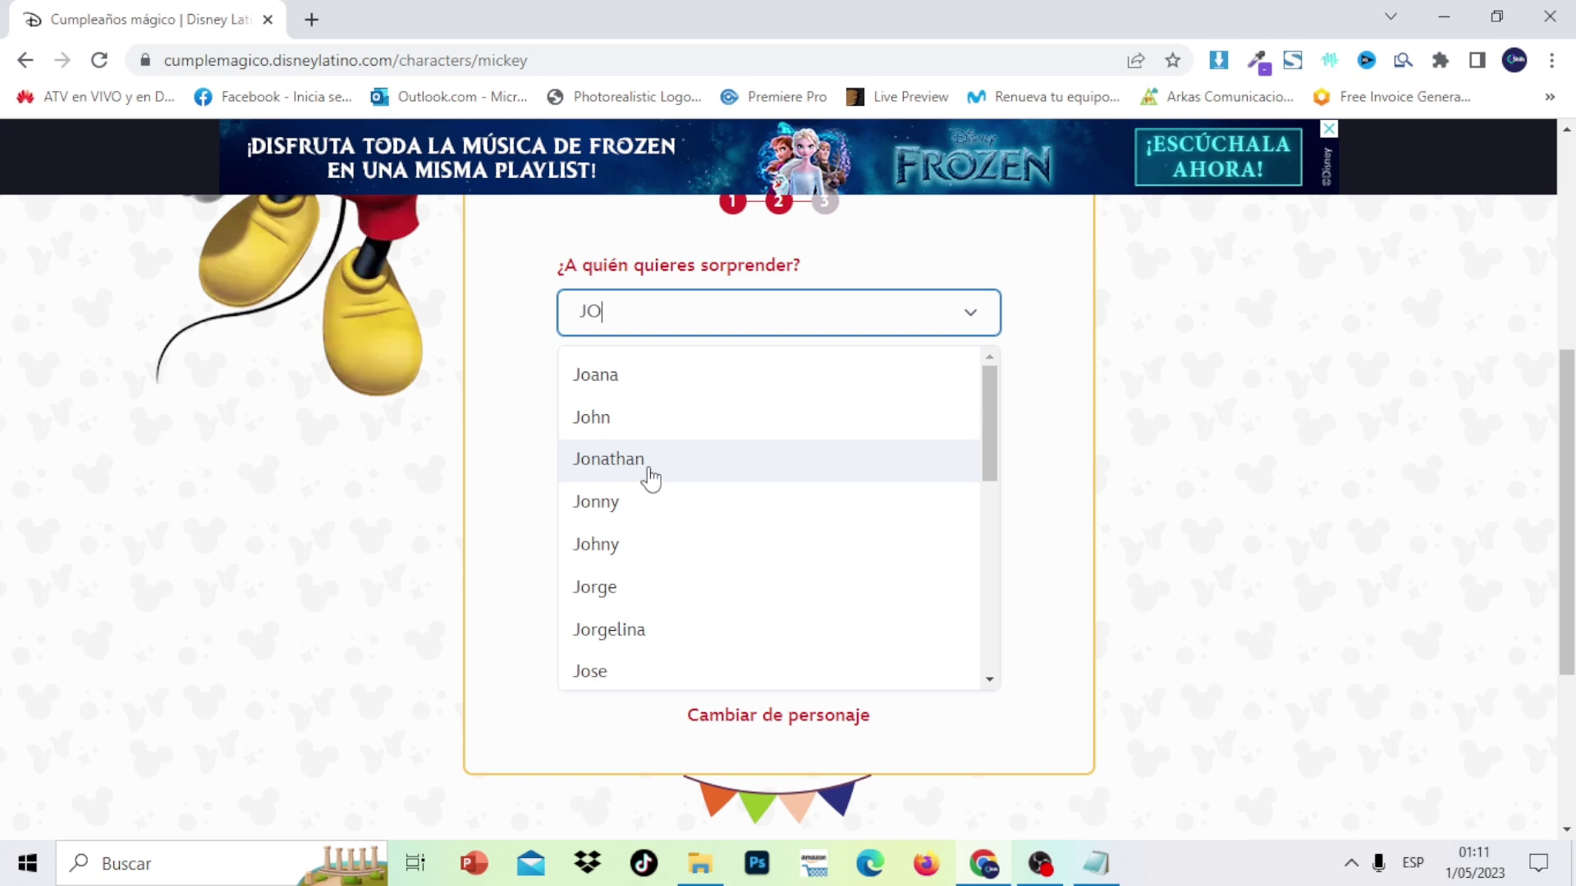
click(651, 476)
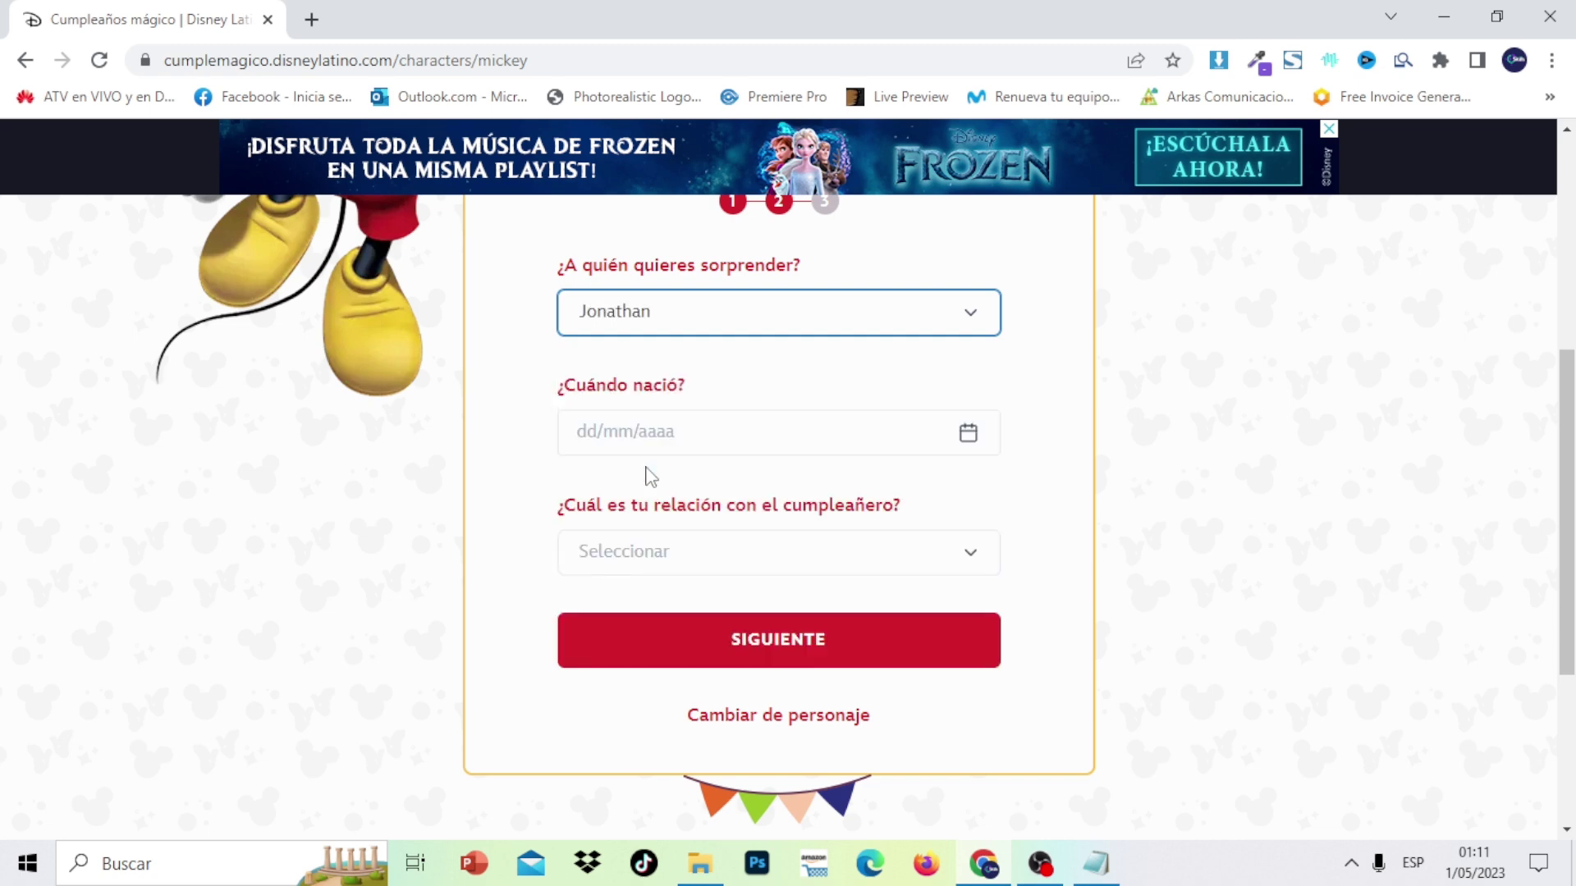
click(707, 425)
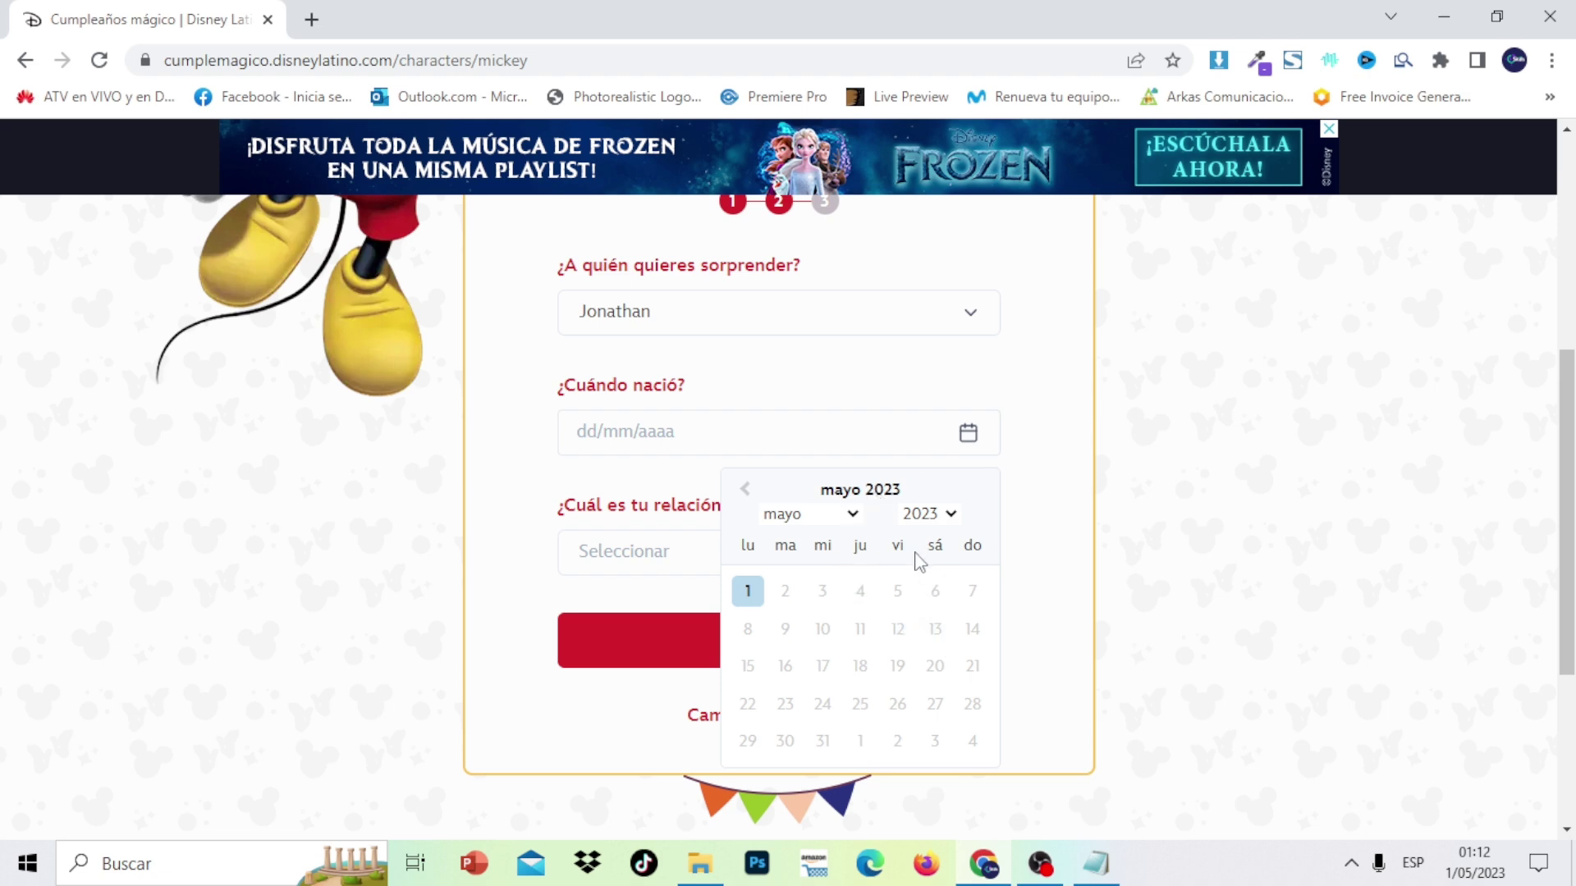
click(595, 435)
text(17)
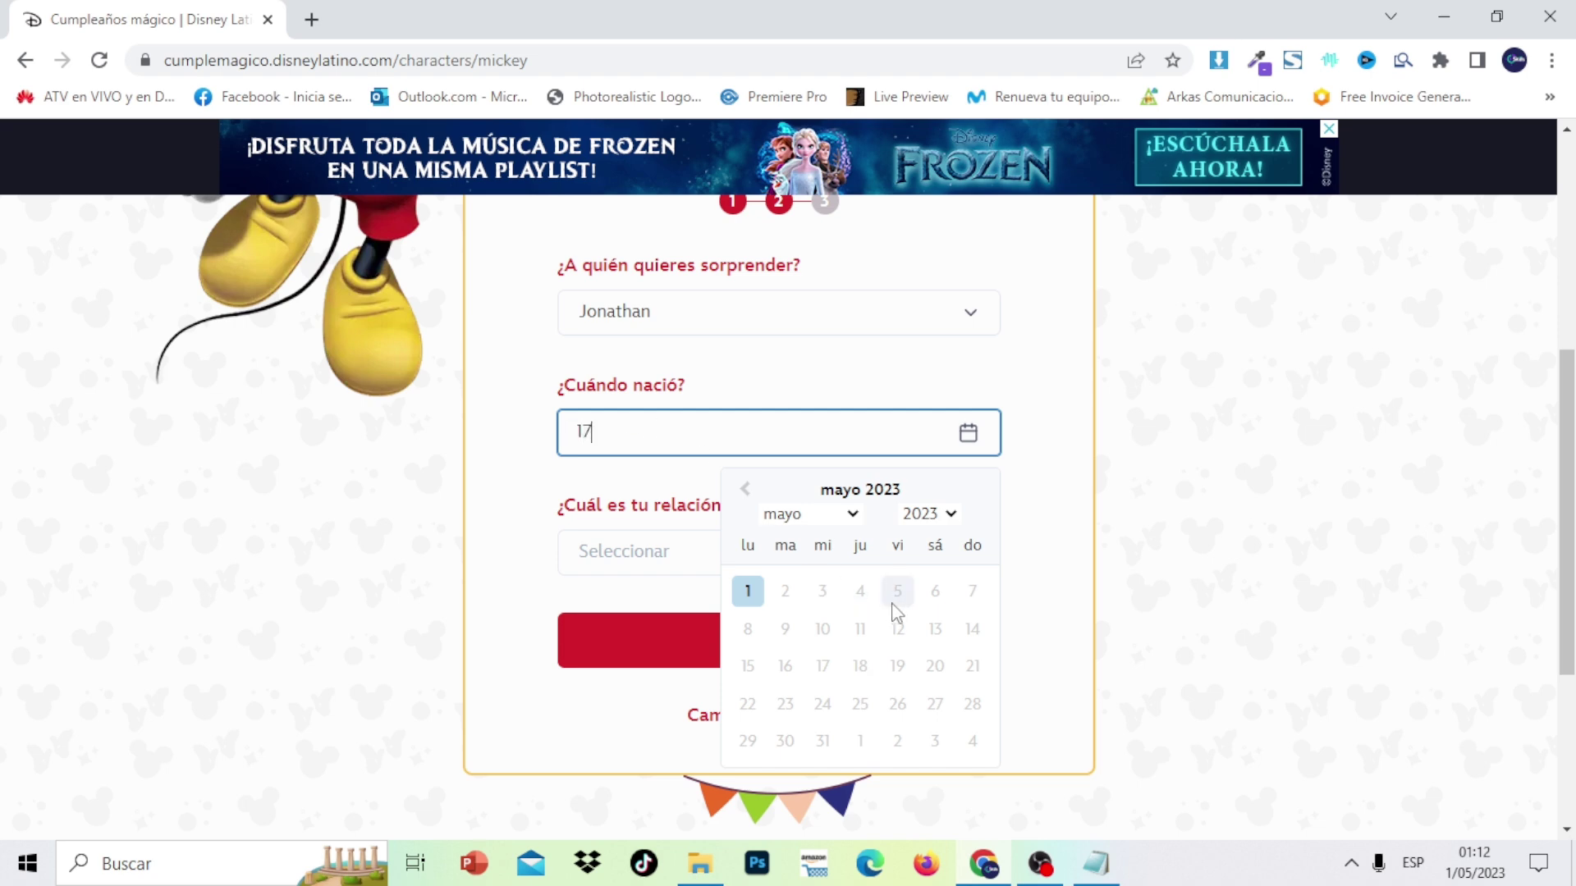
click(897, 605)
click(664, 424)
text(8)
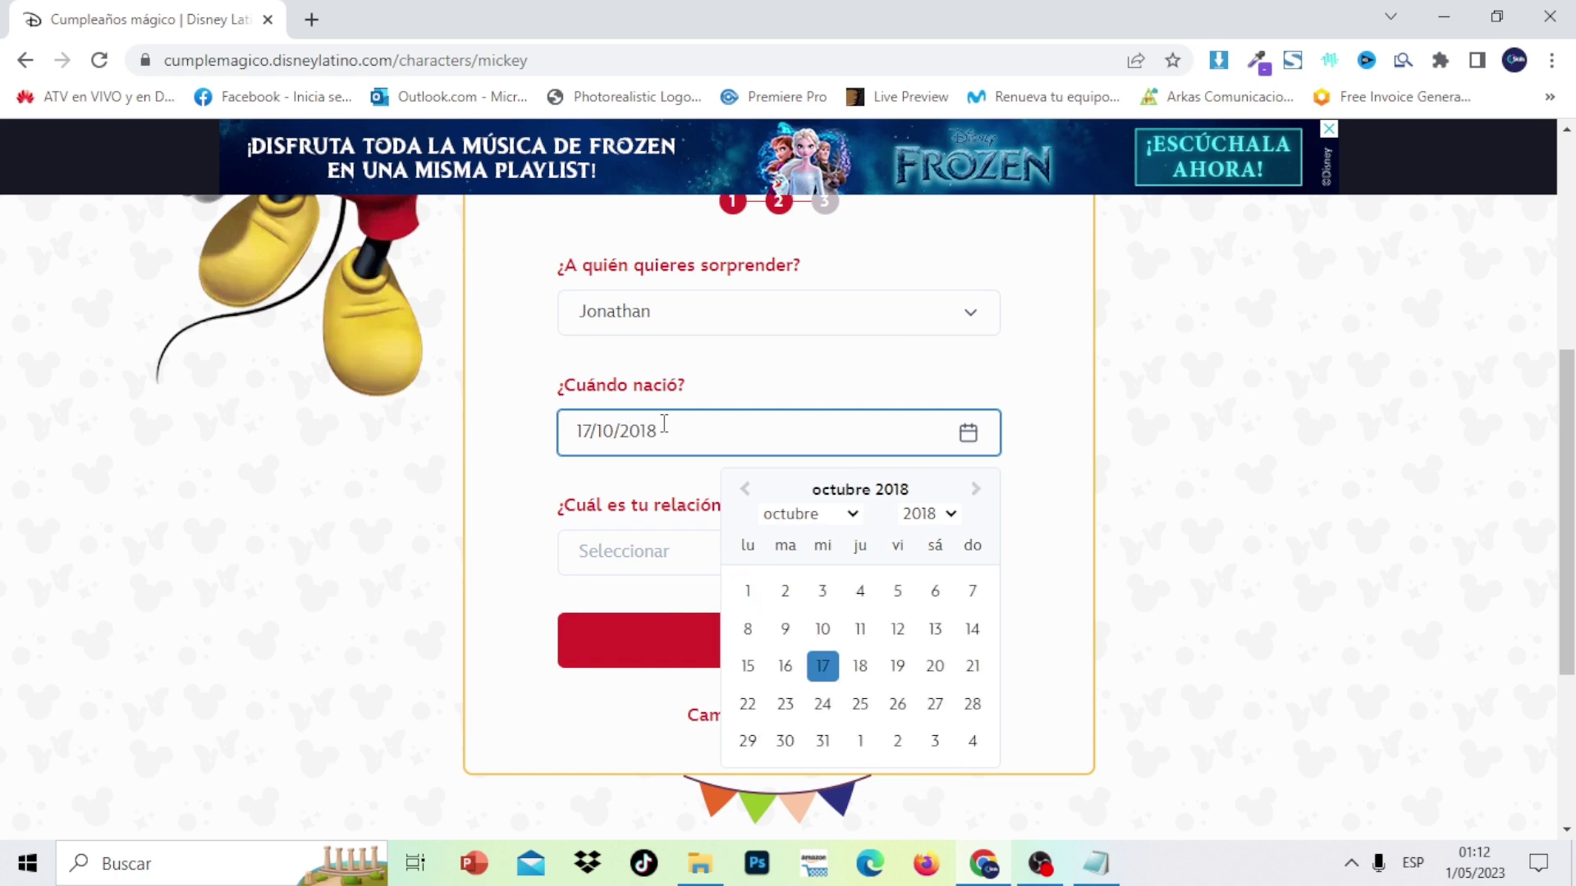
click(1141, 472)
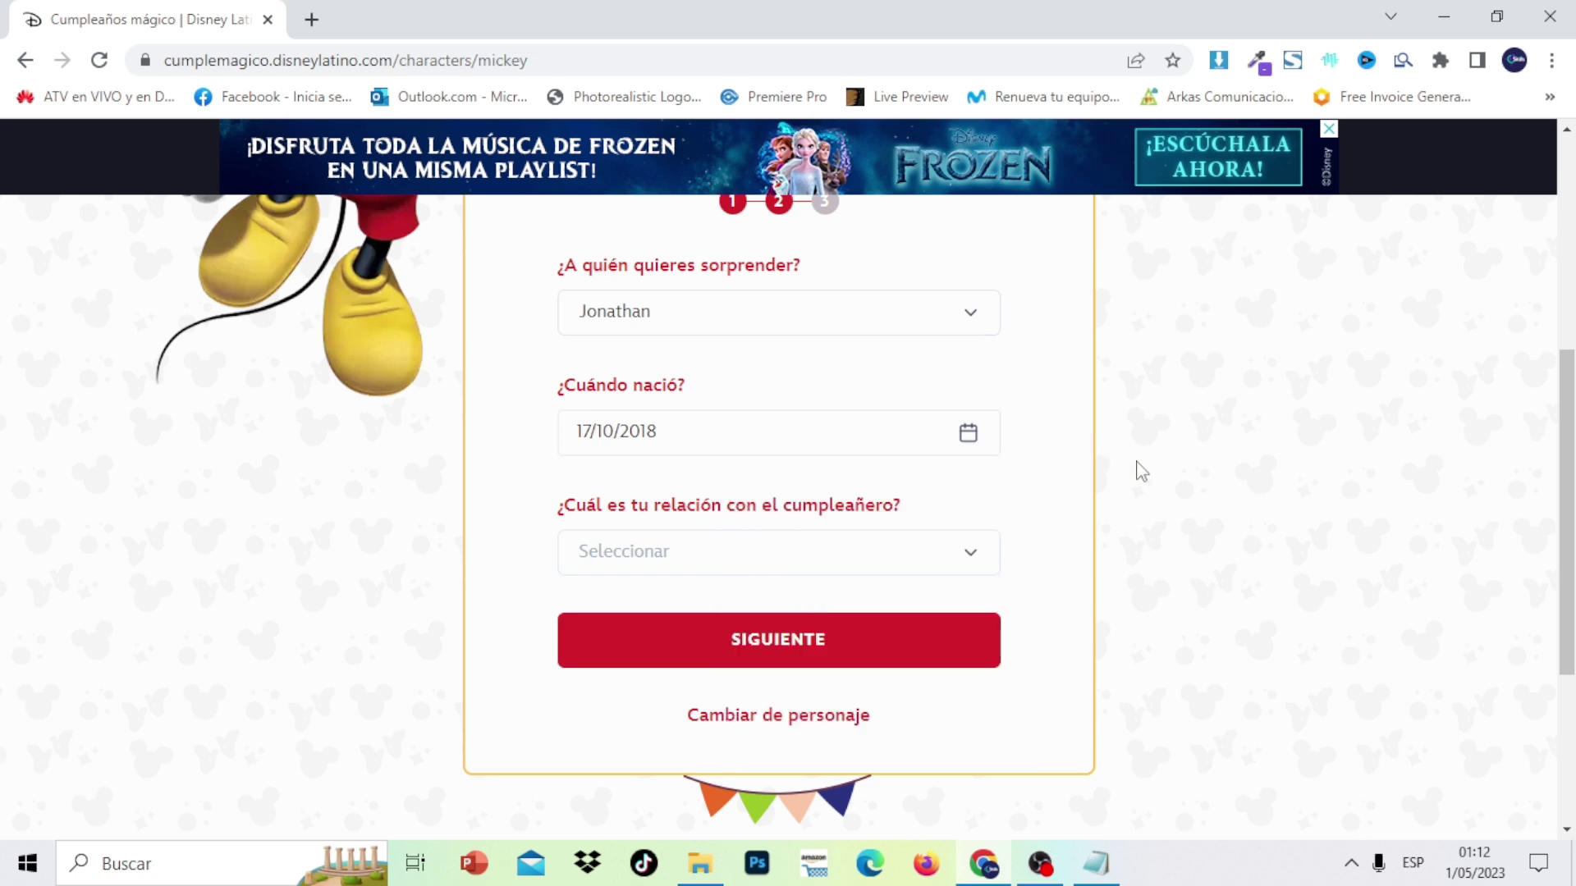
Choose Tío as your relationship to the birthday child
click(976, 554)
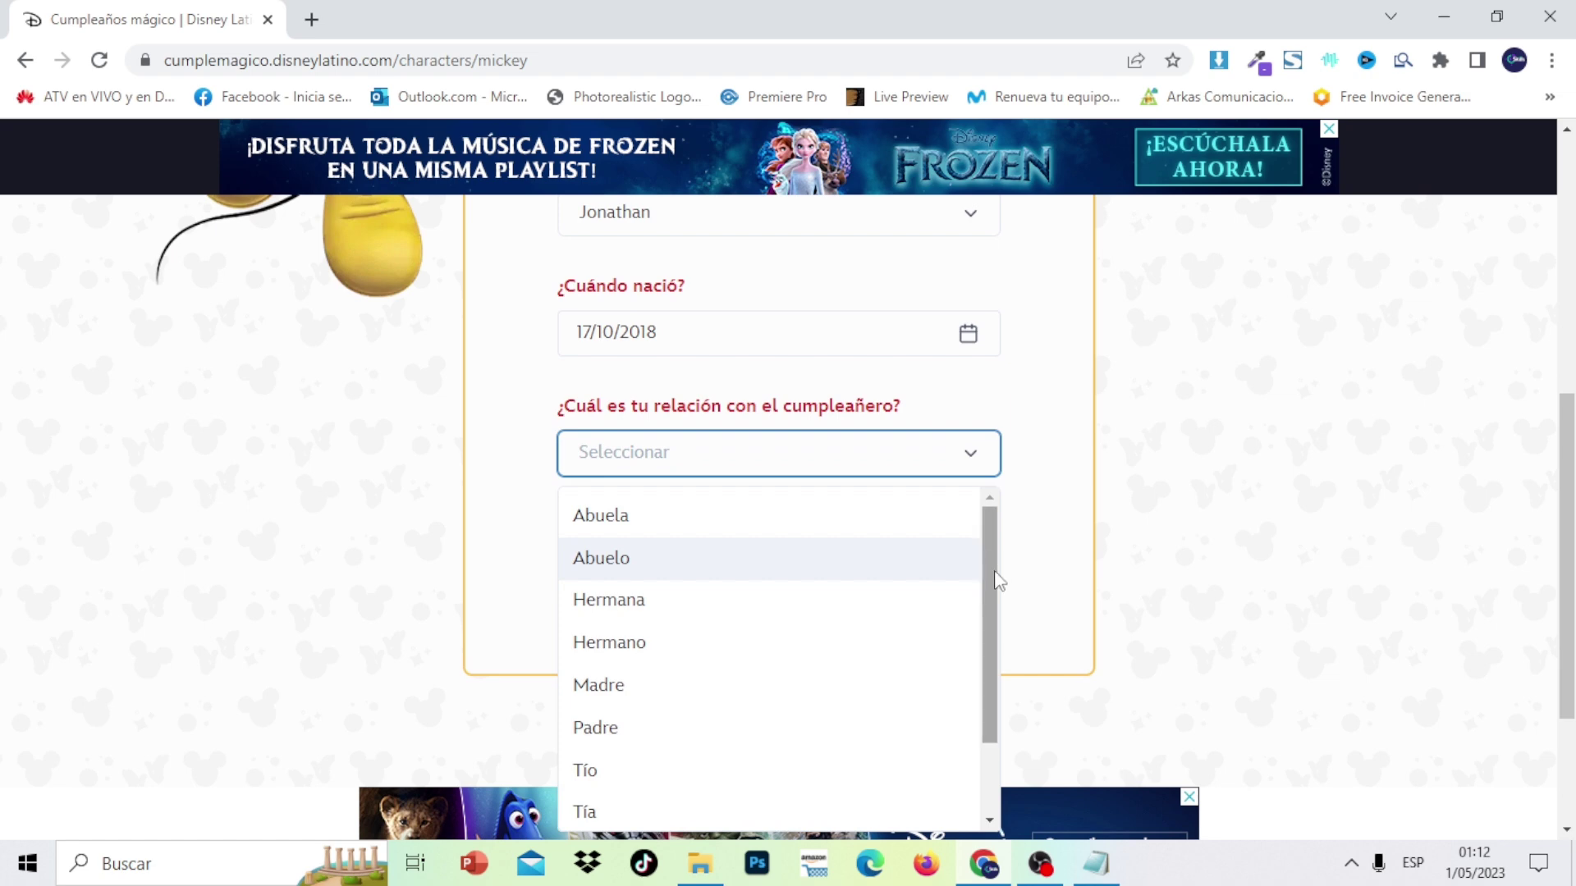
drag(996, 583, 1008, 749)
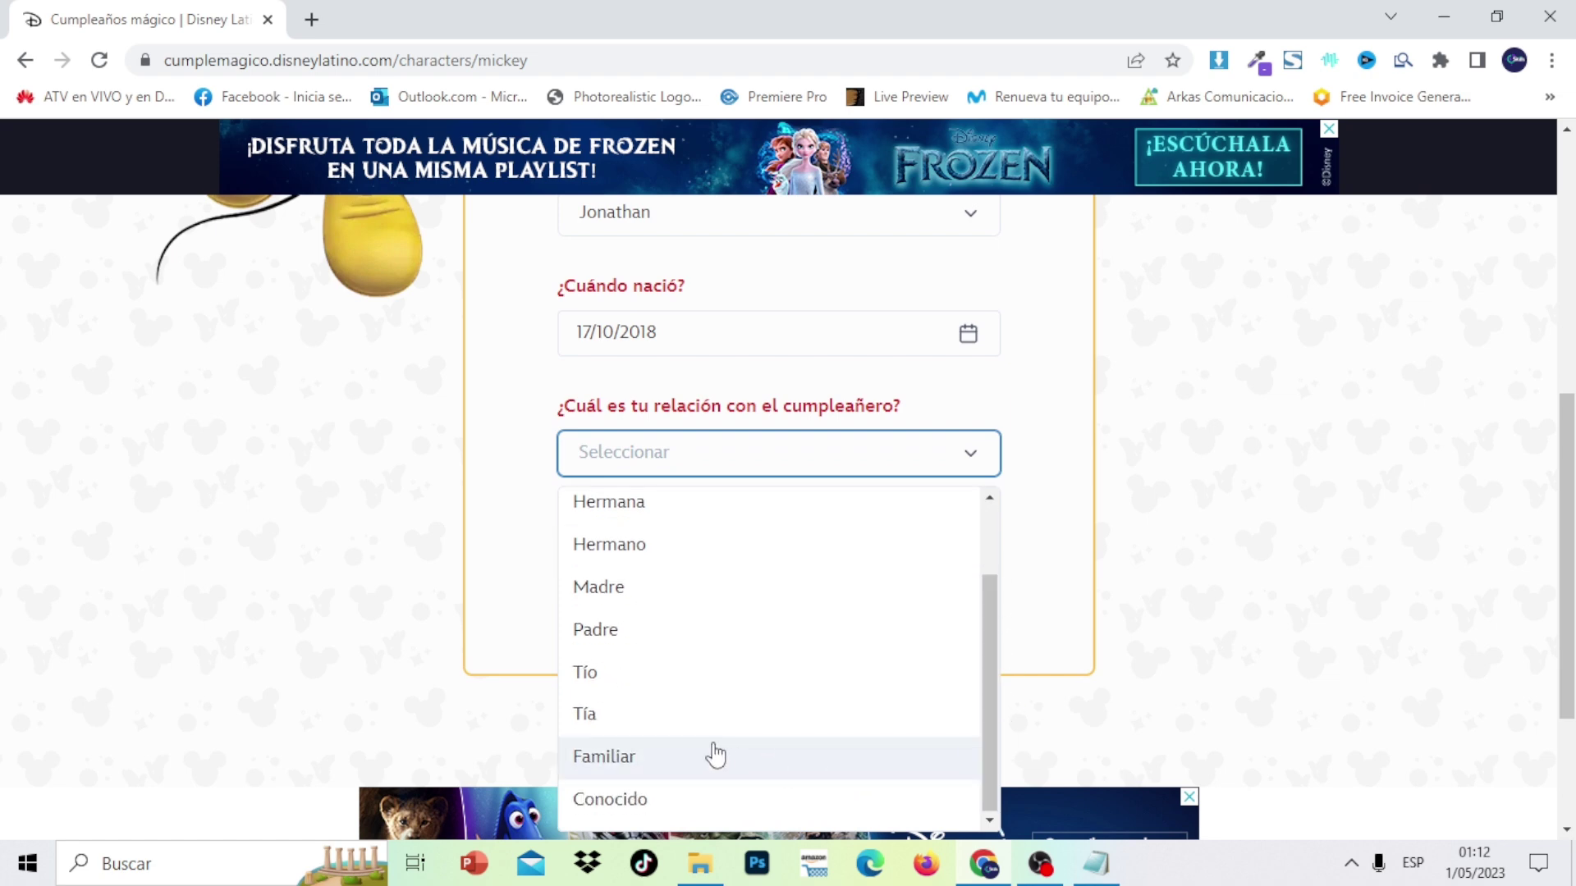
click(595, 682)
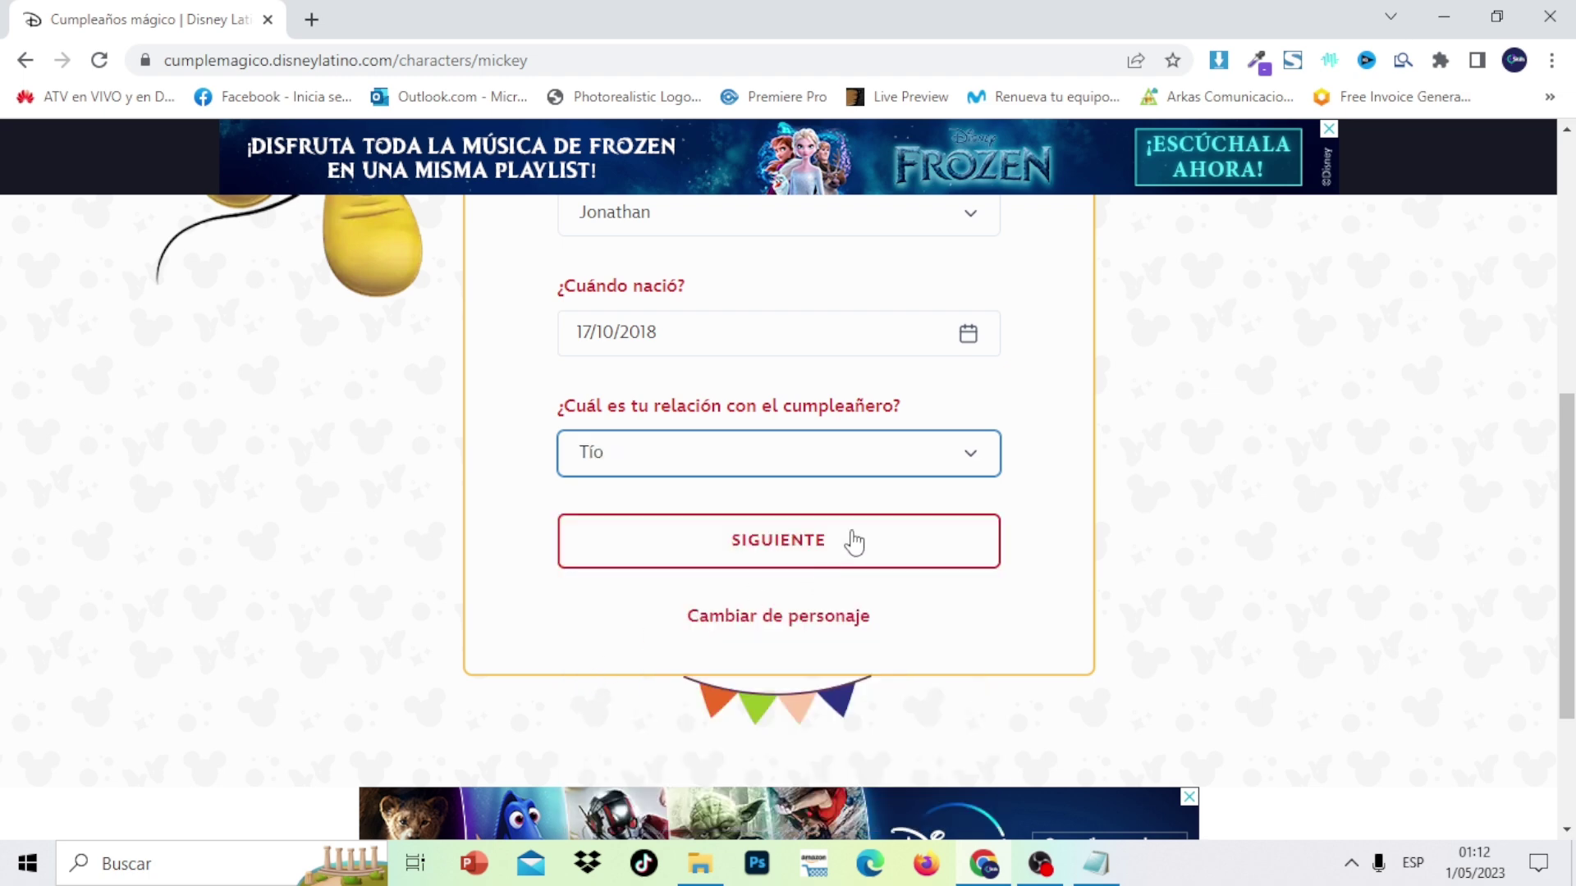
Advance to step 3 and open the 'Crea tu cuenta' sign-up form
click(825, 563)
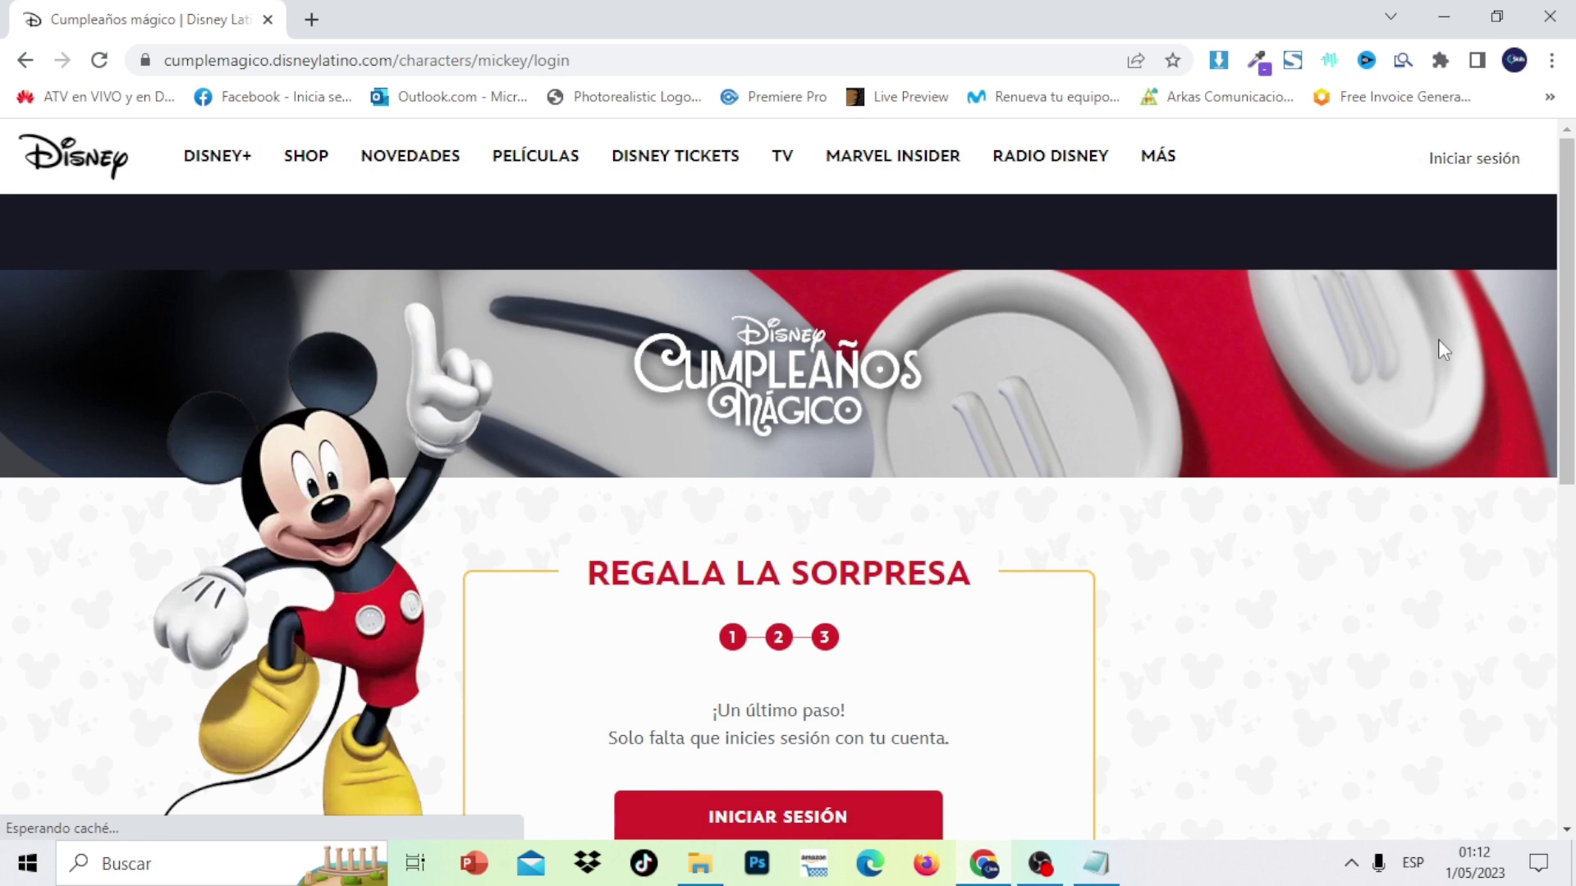
scroll(788, 480, down, 5)
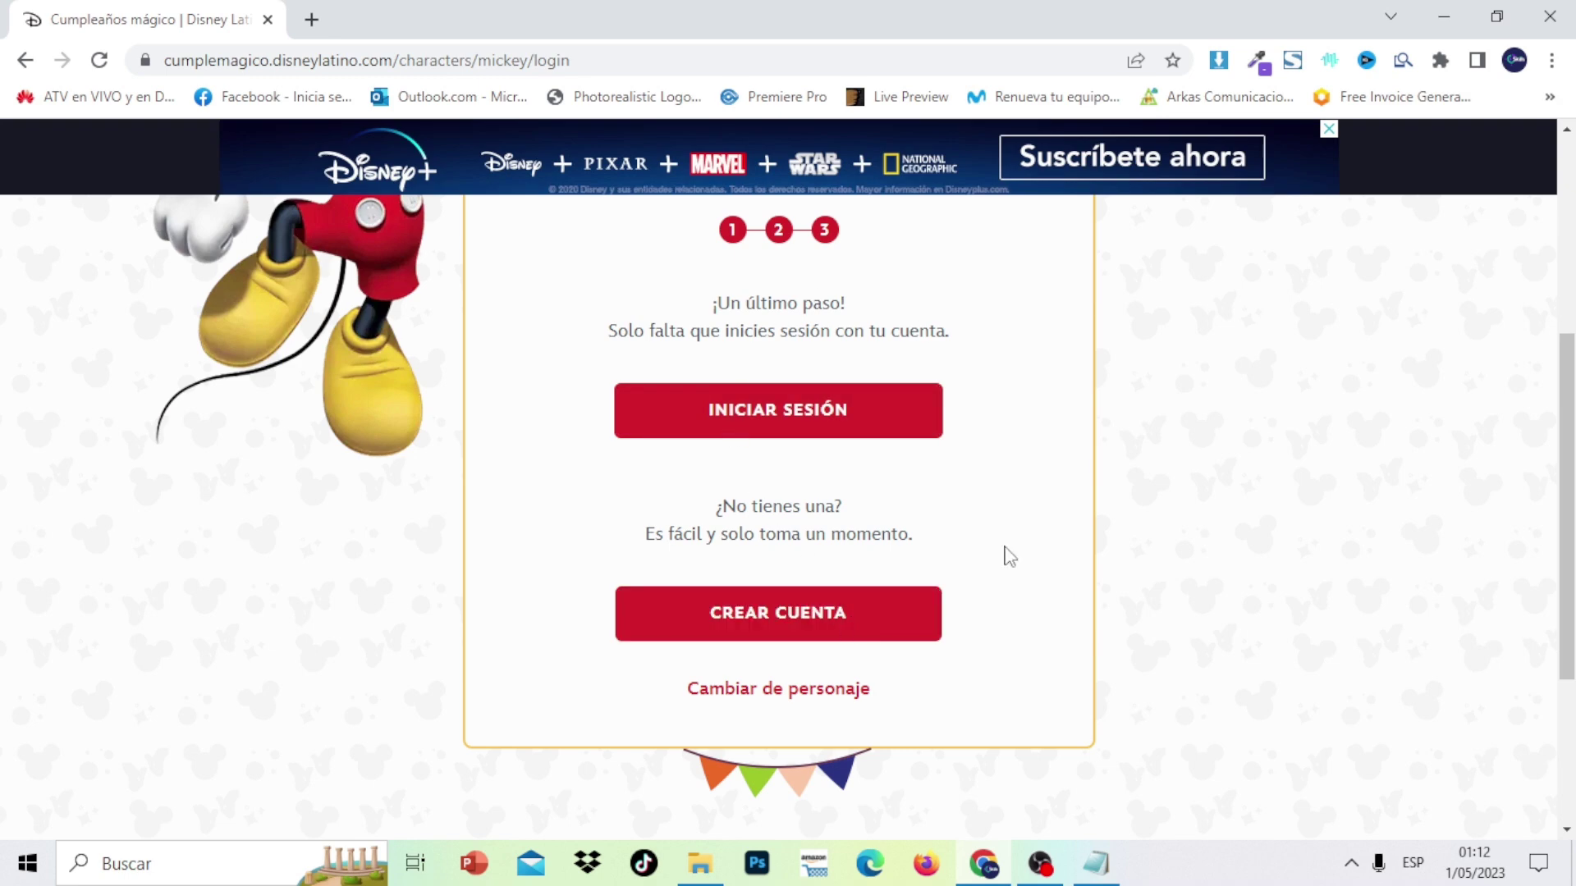
scroll(787, 591, up, 2)
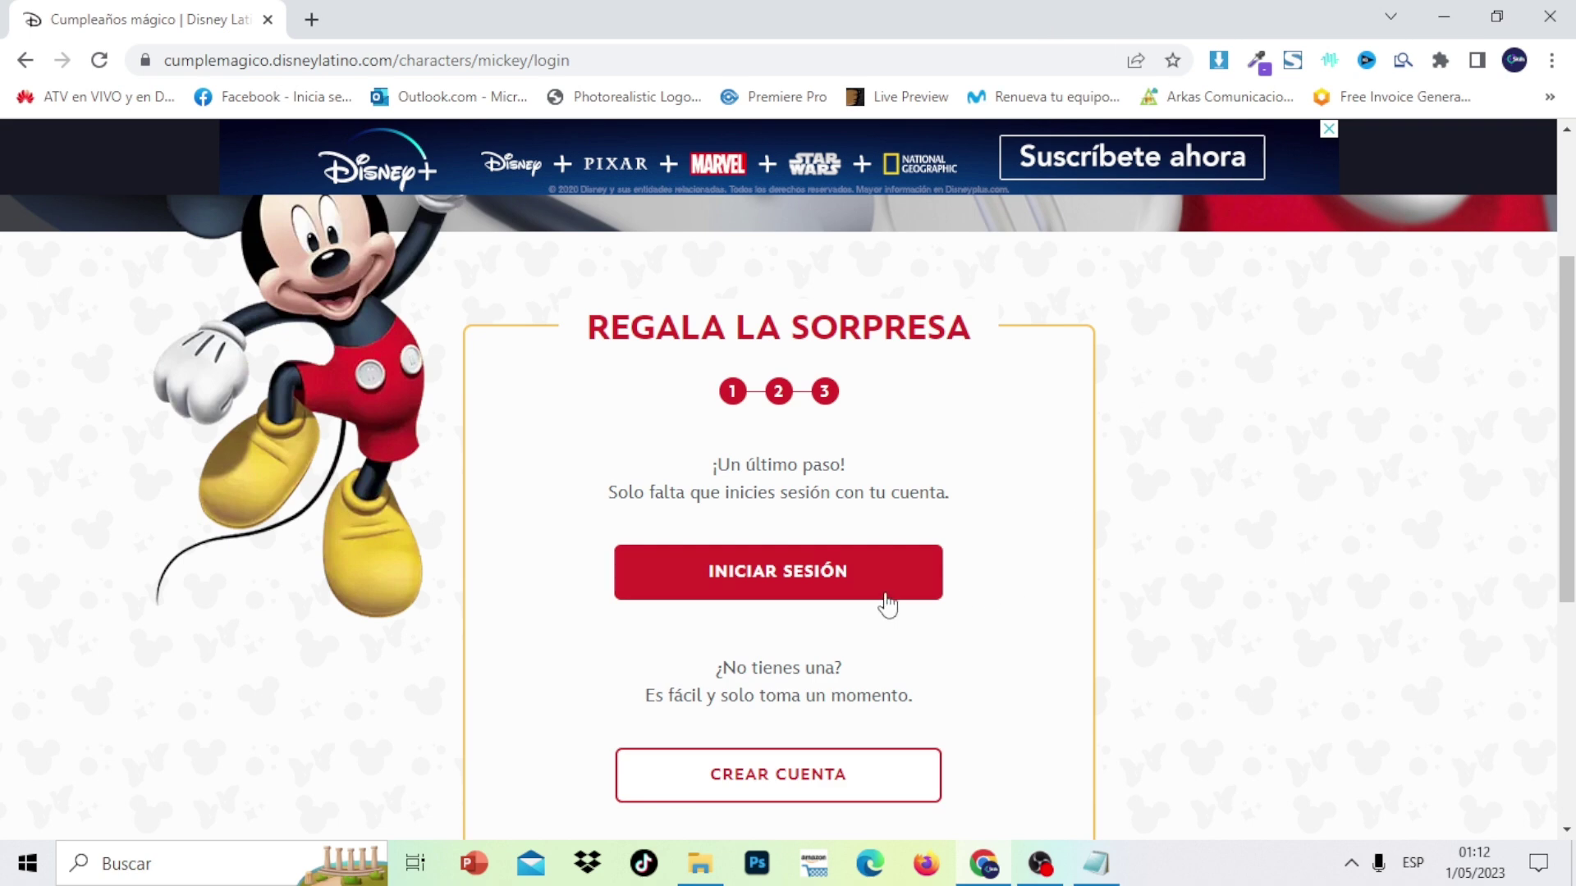
click(819, 597)
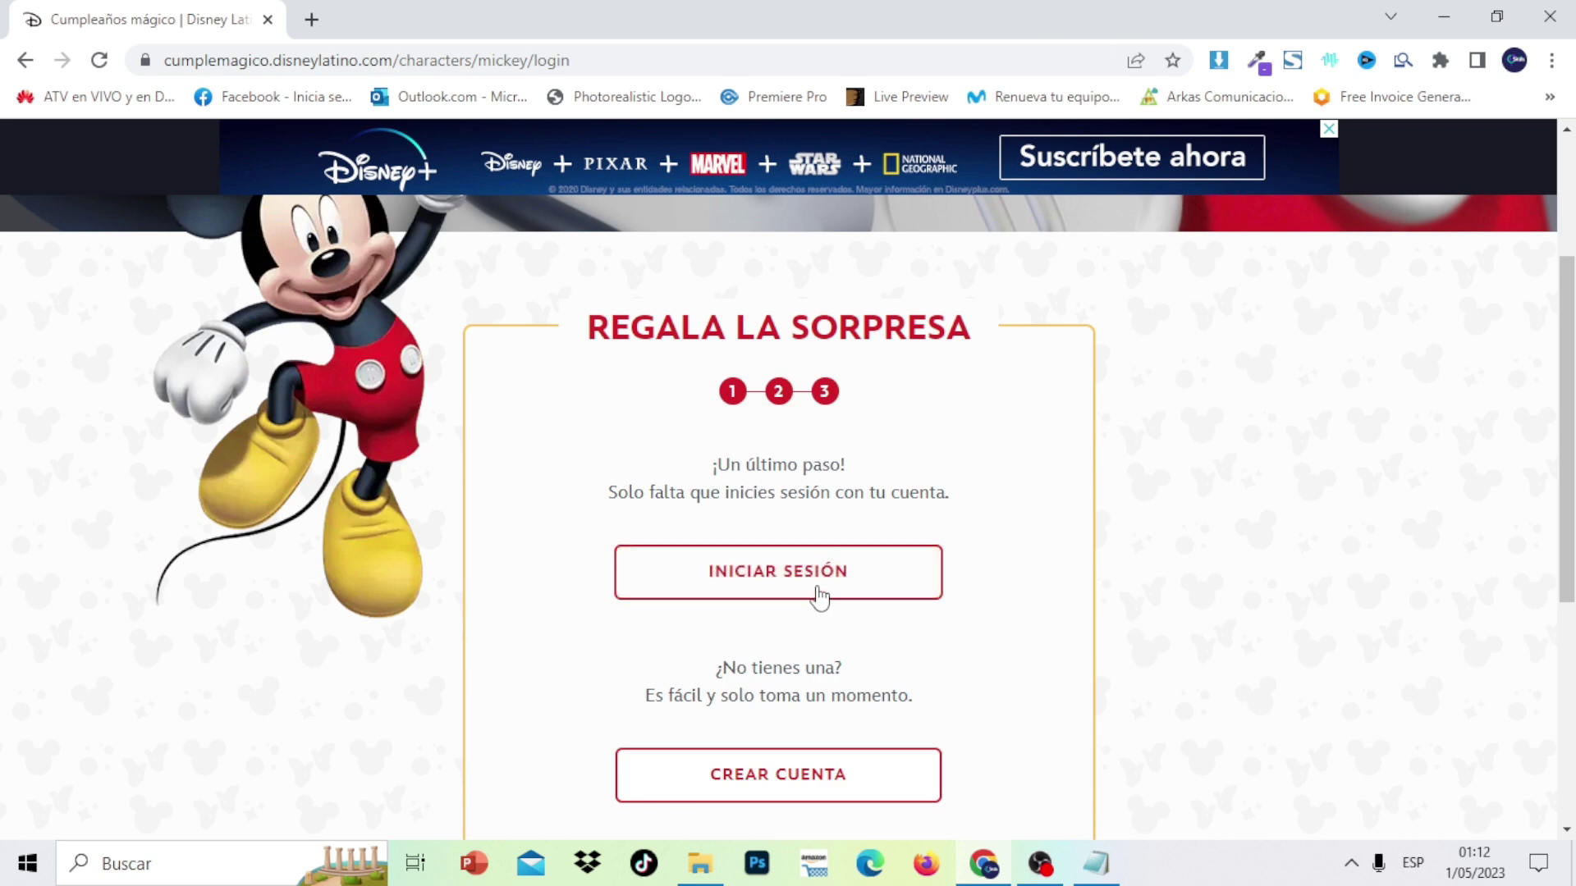
click(799, 800)
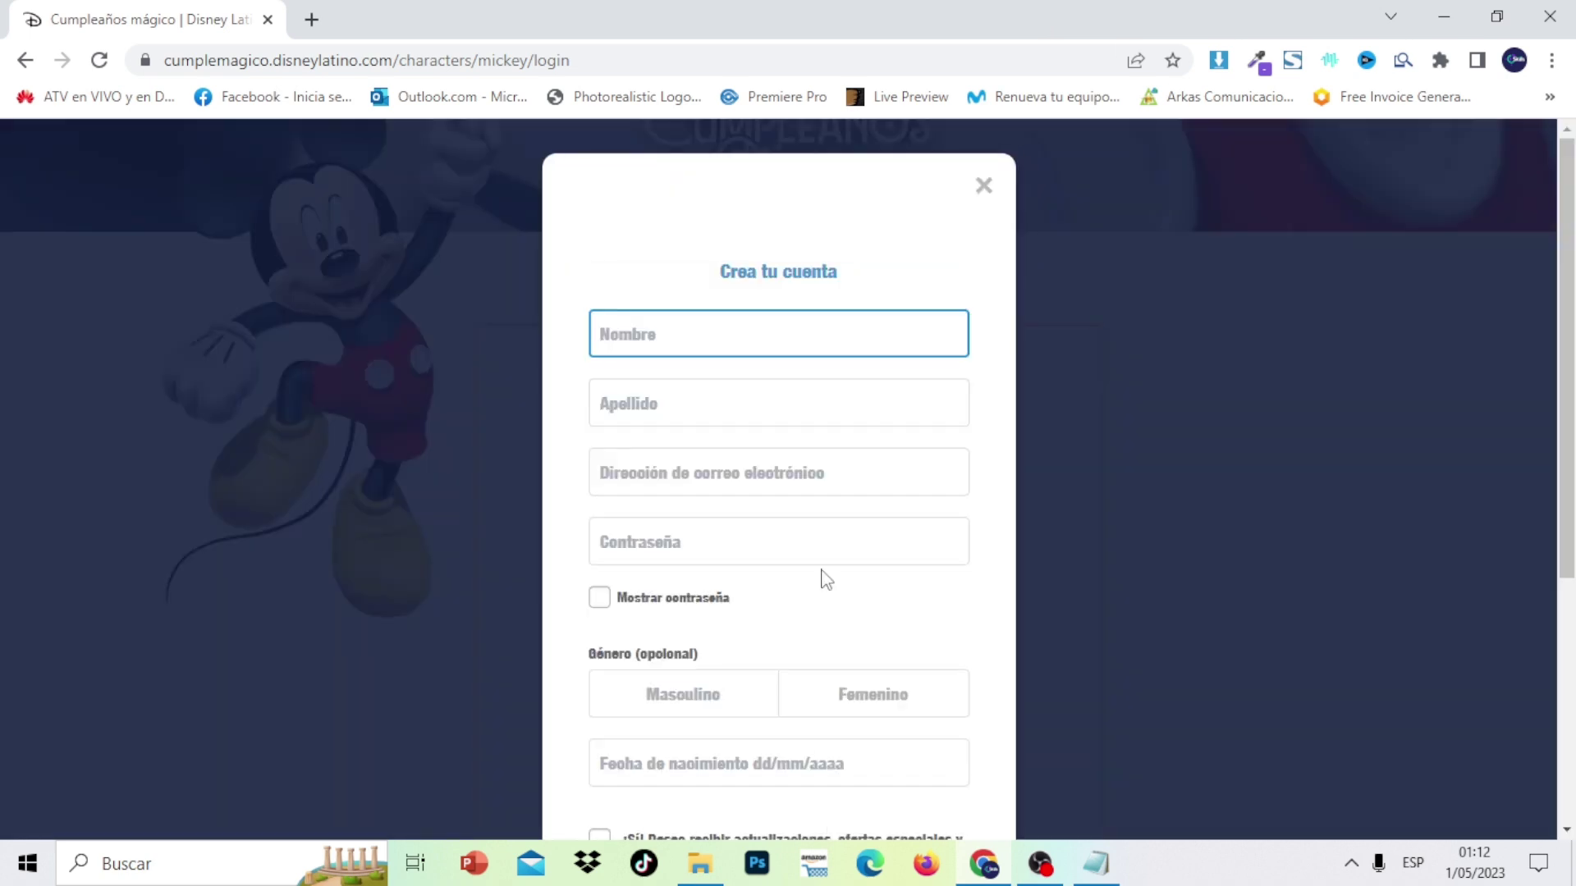
Fill in the account's first name, last name, e-mail address and password
click(718, 336)
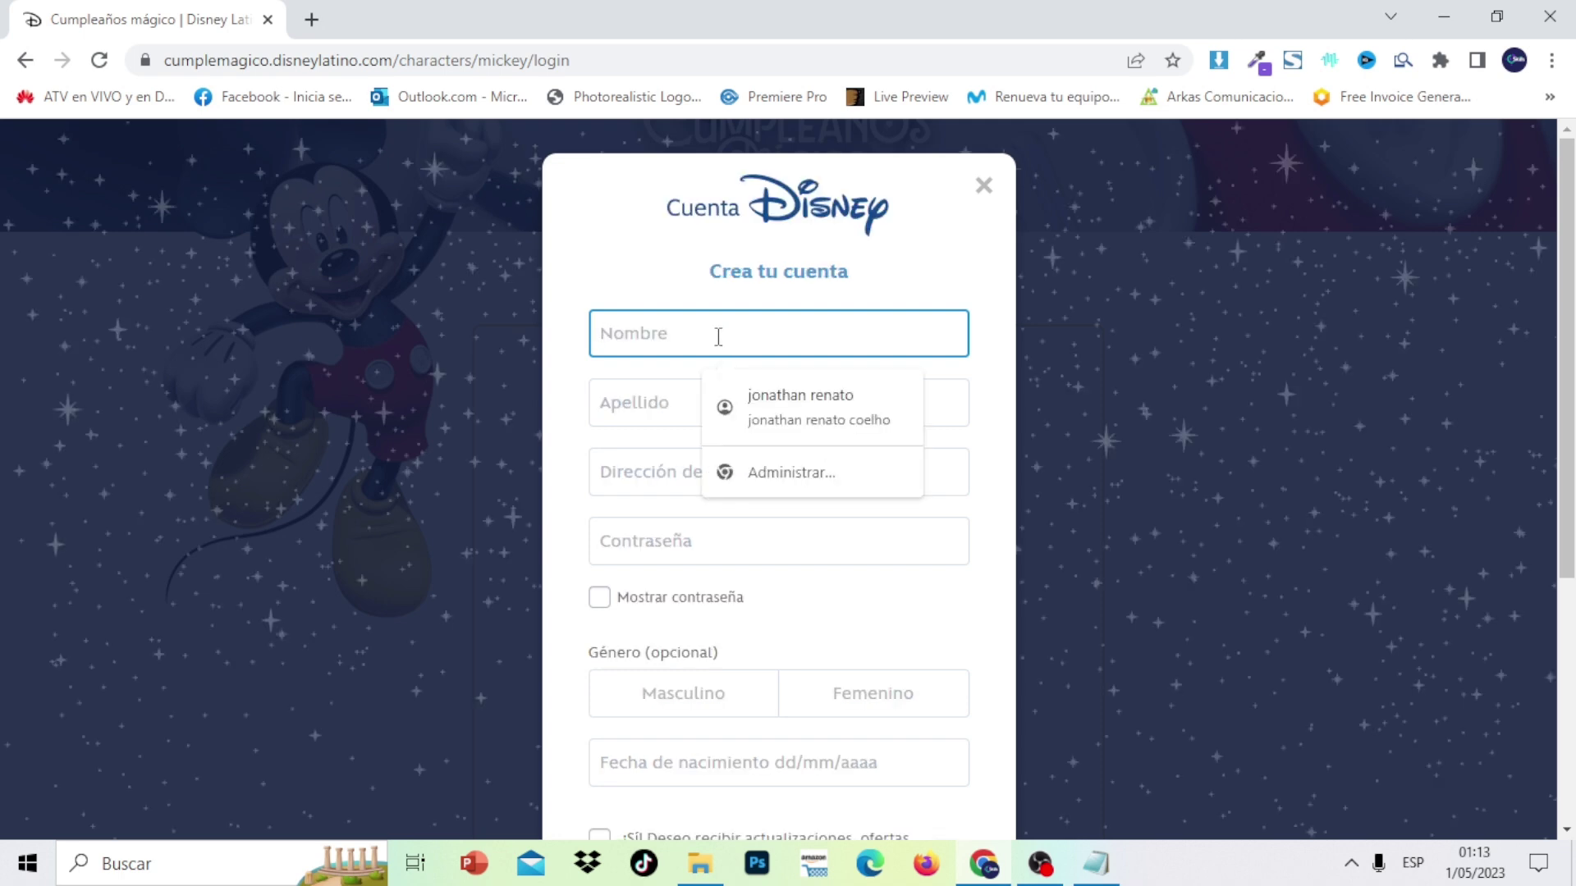
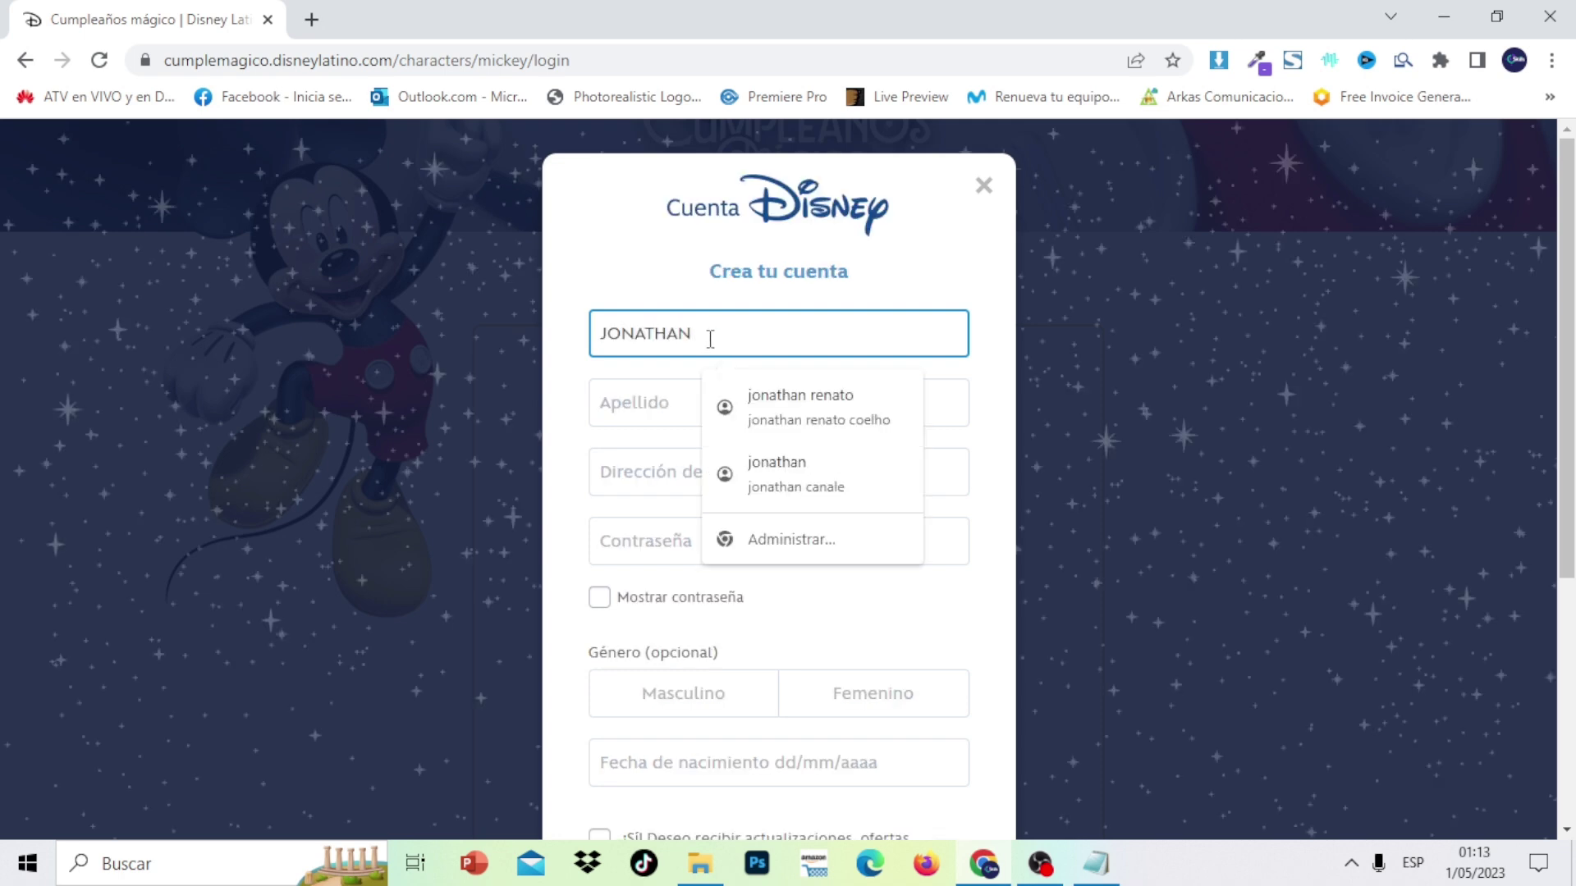
click(644, 404)
text(ONLINE)
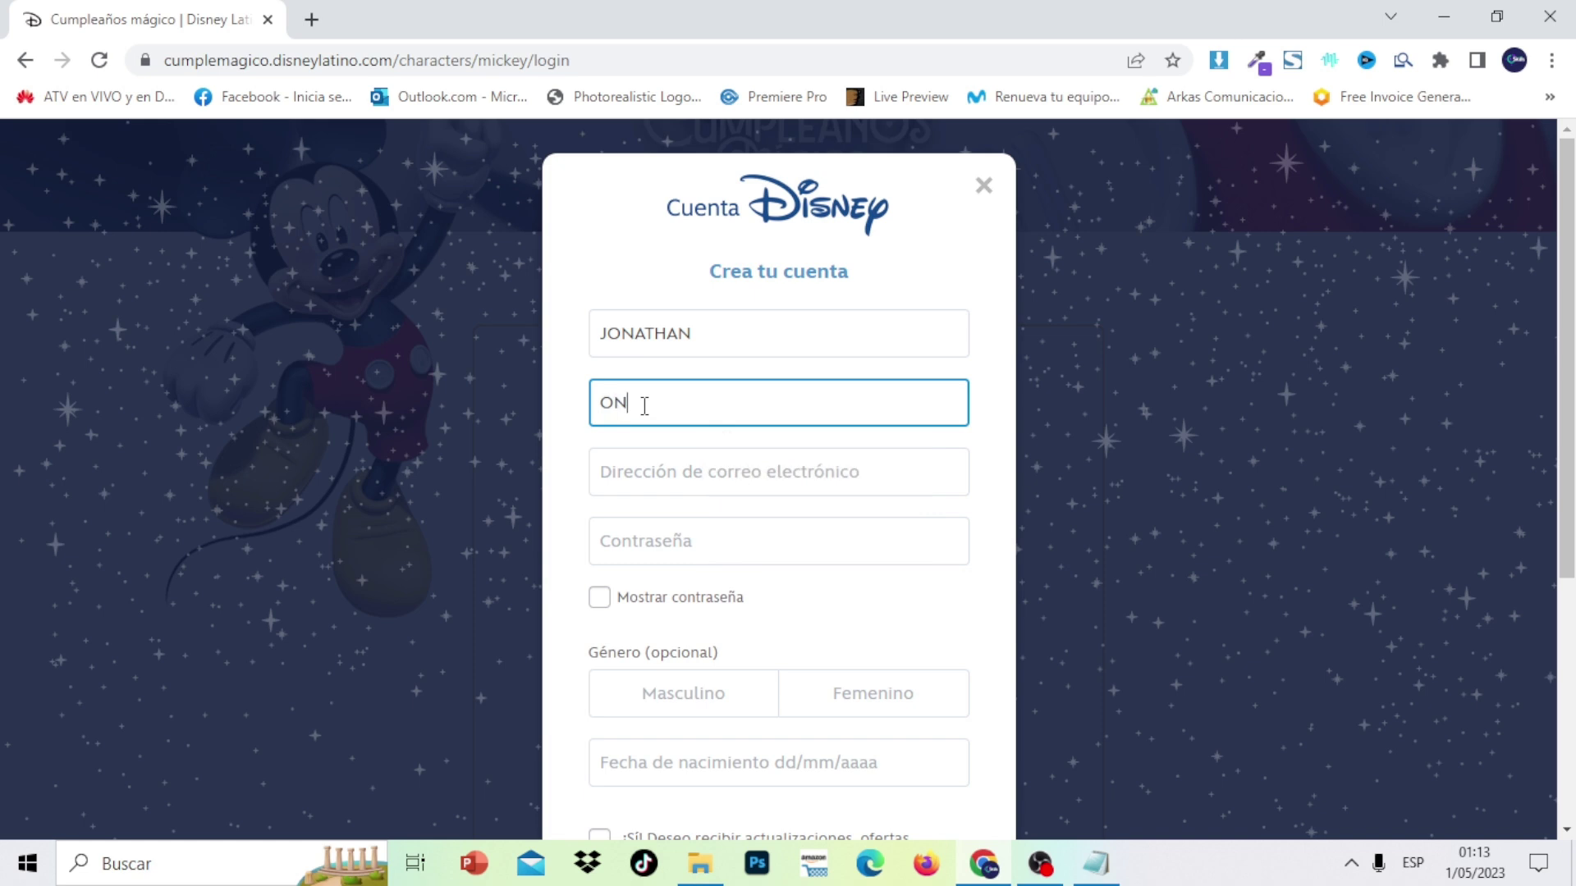
click(673, 460)
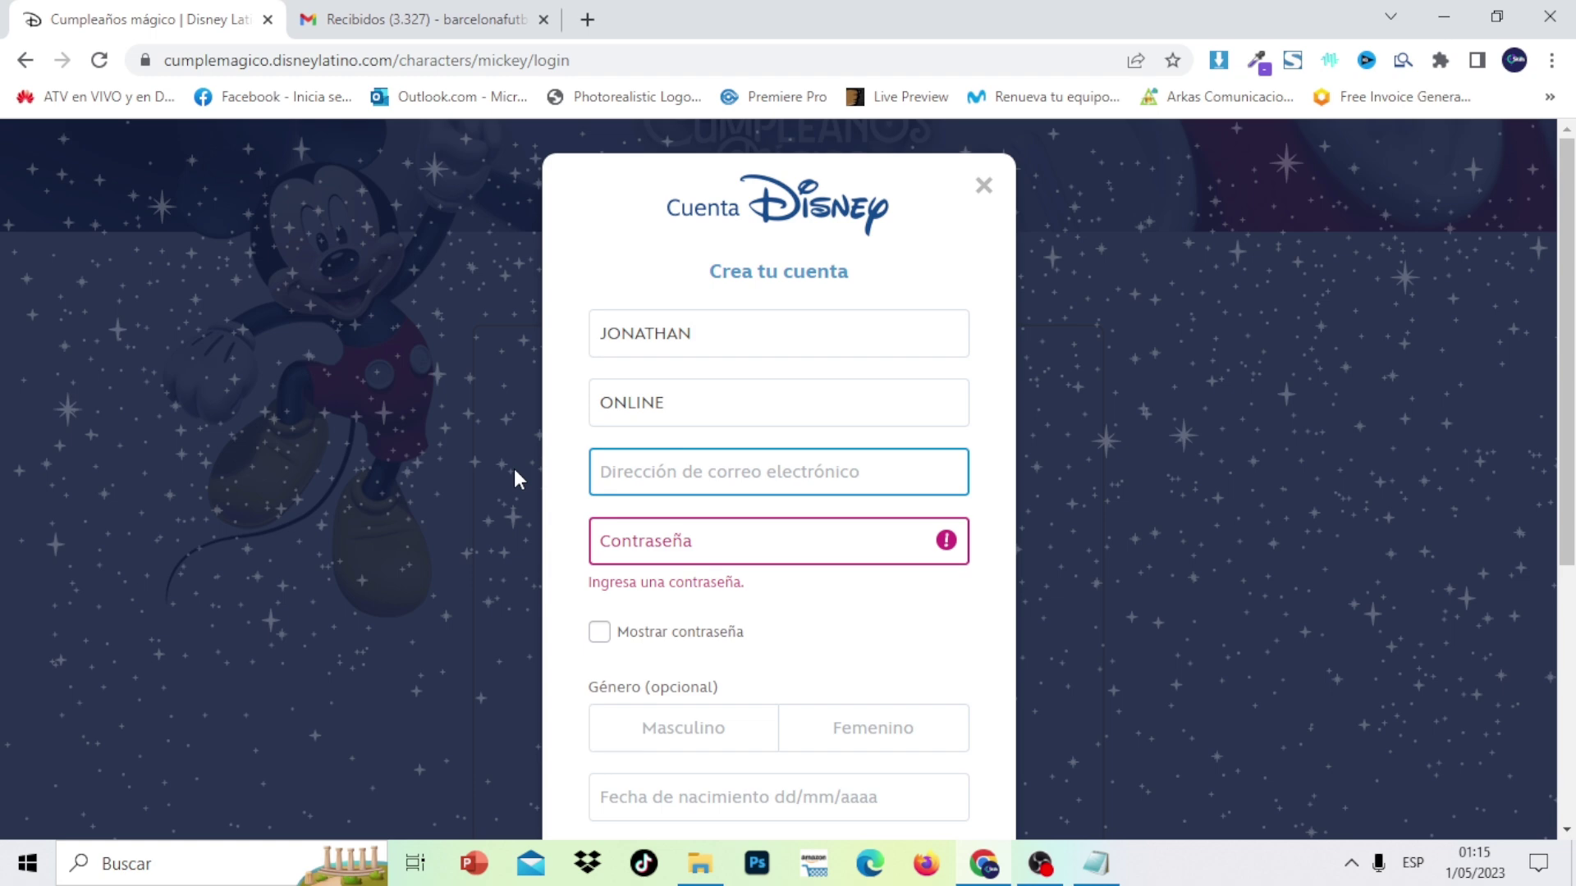
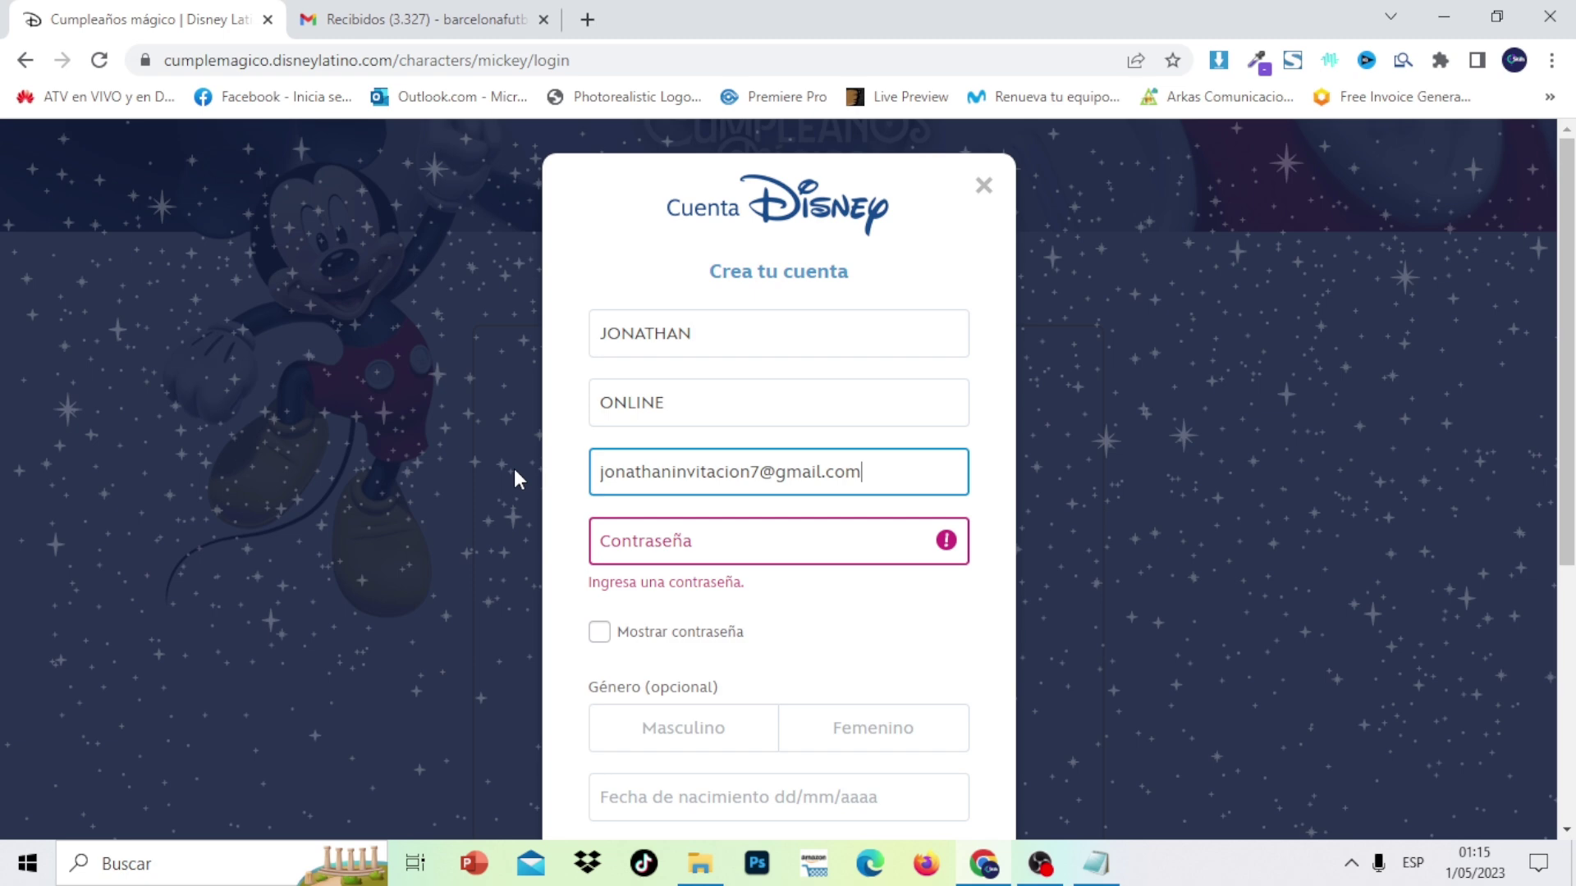
click(651, 535)
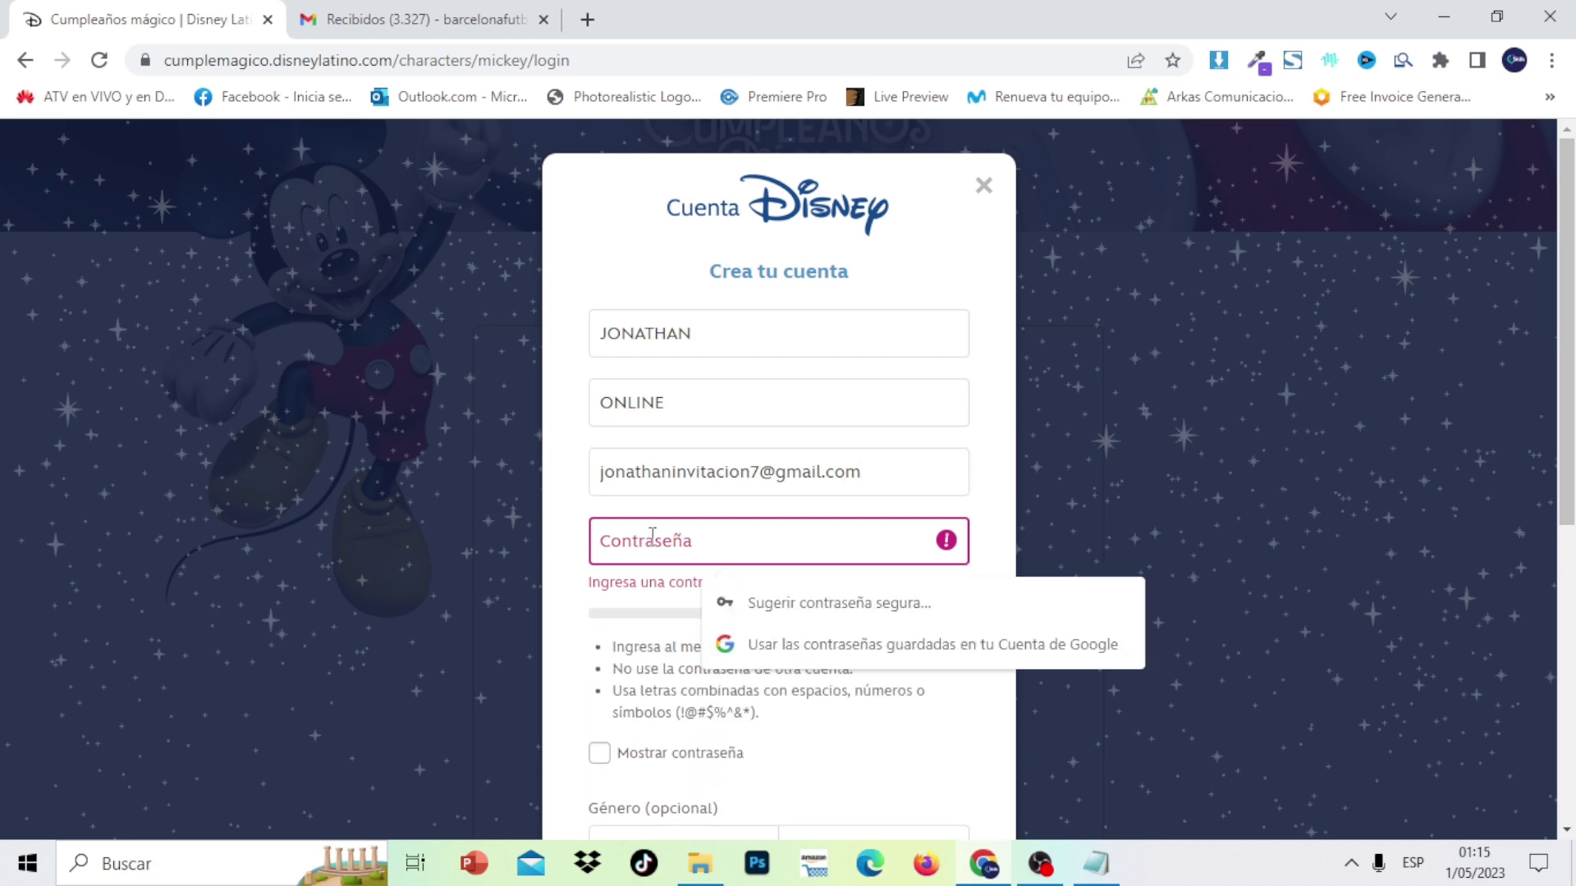
text(•••••••••)
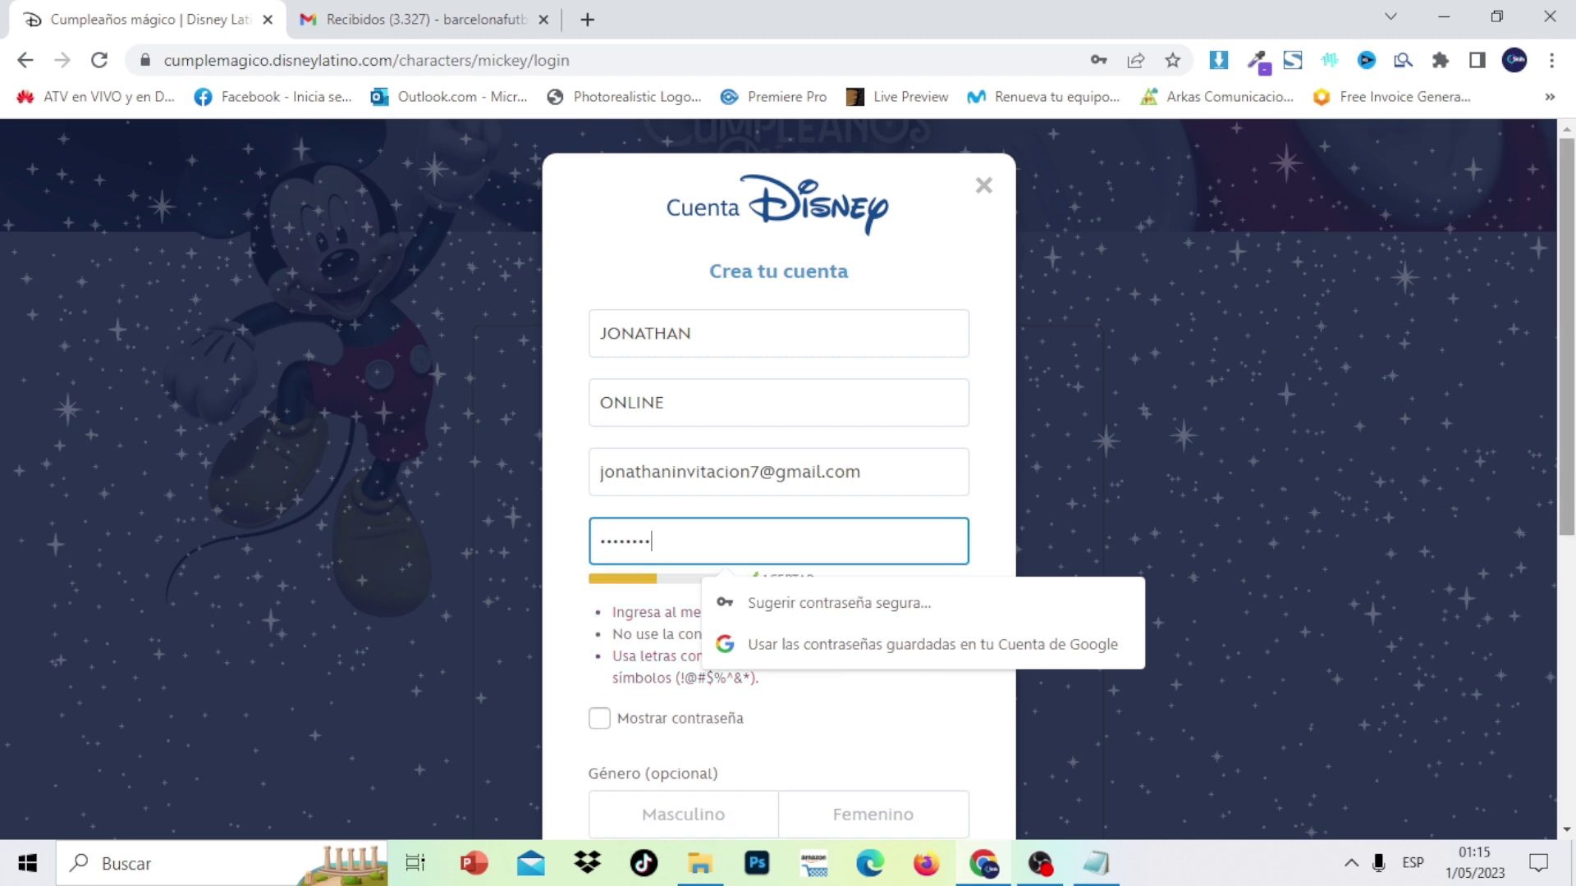
scroll(1435, 664, down, 4)
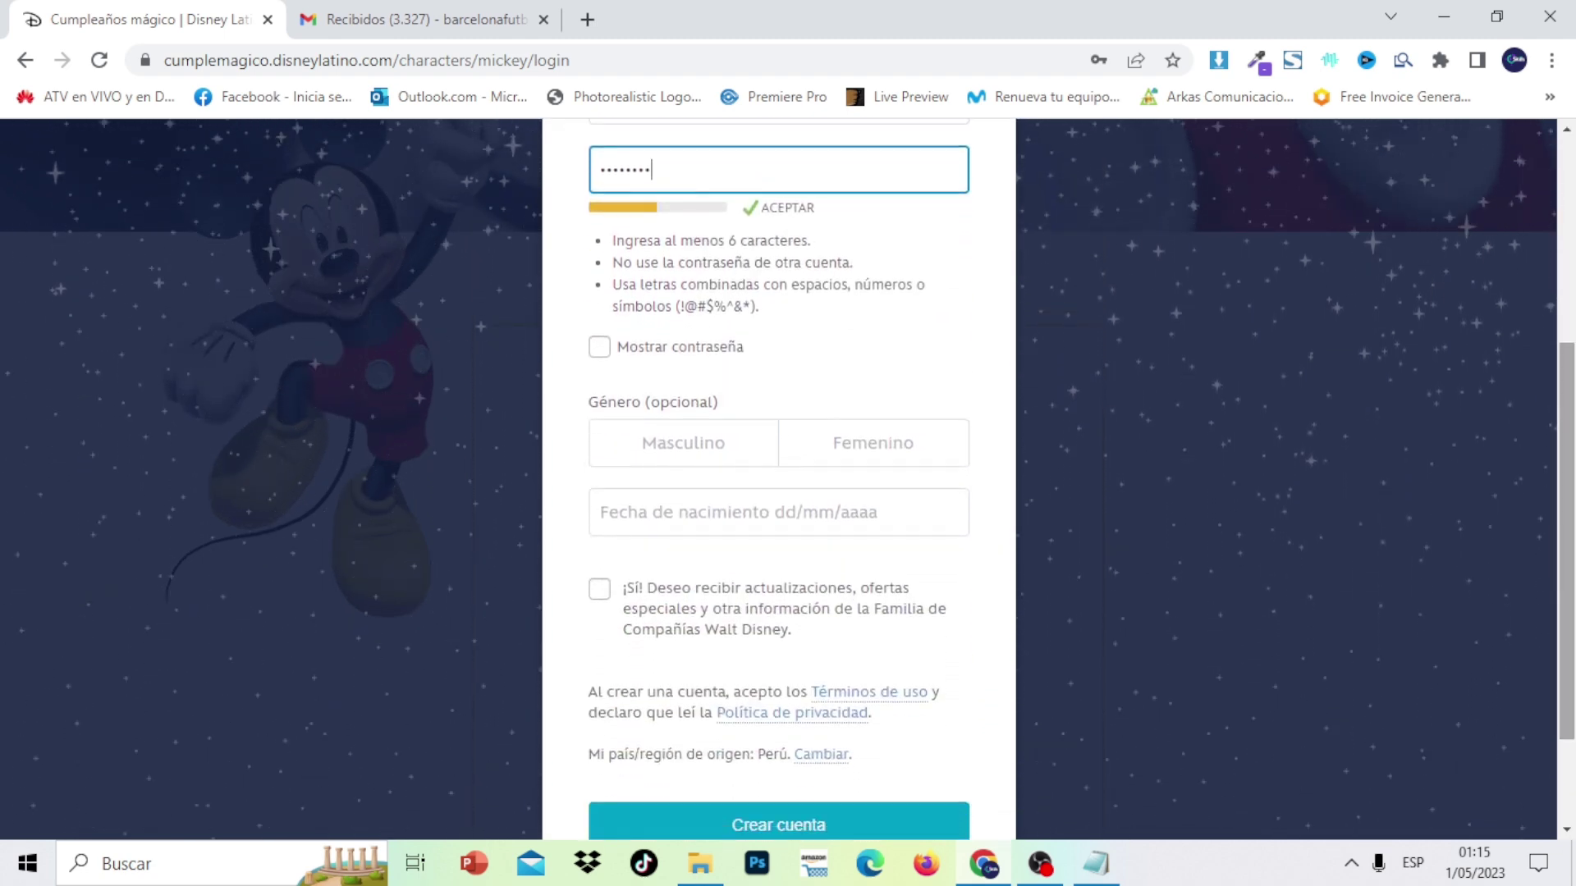
click(723, 460)
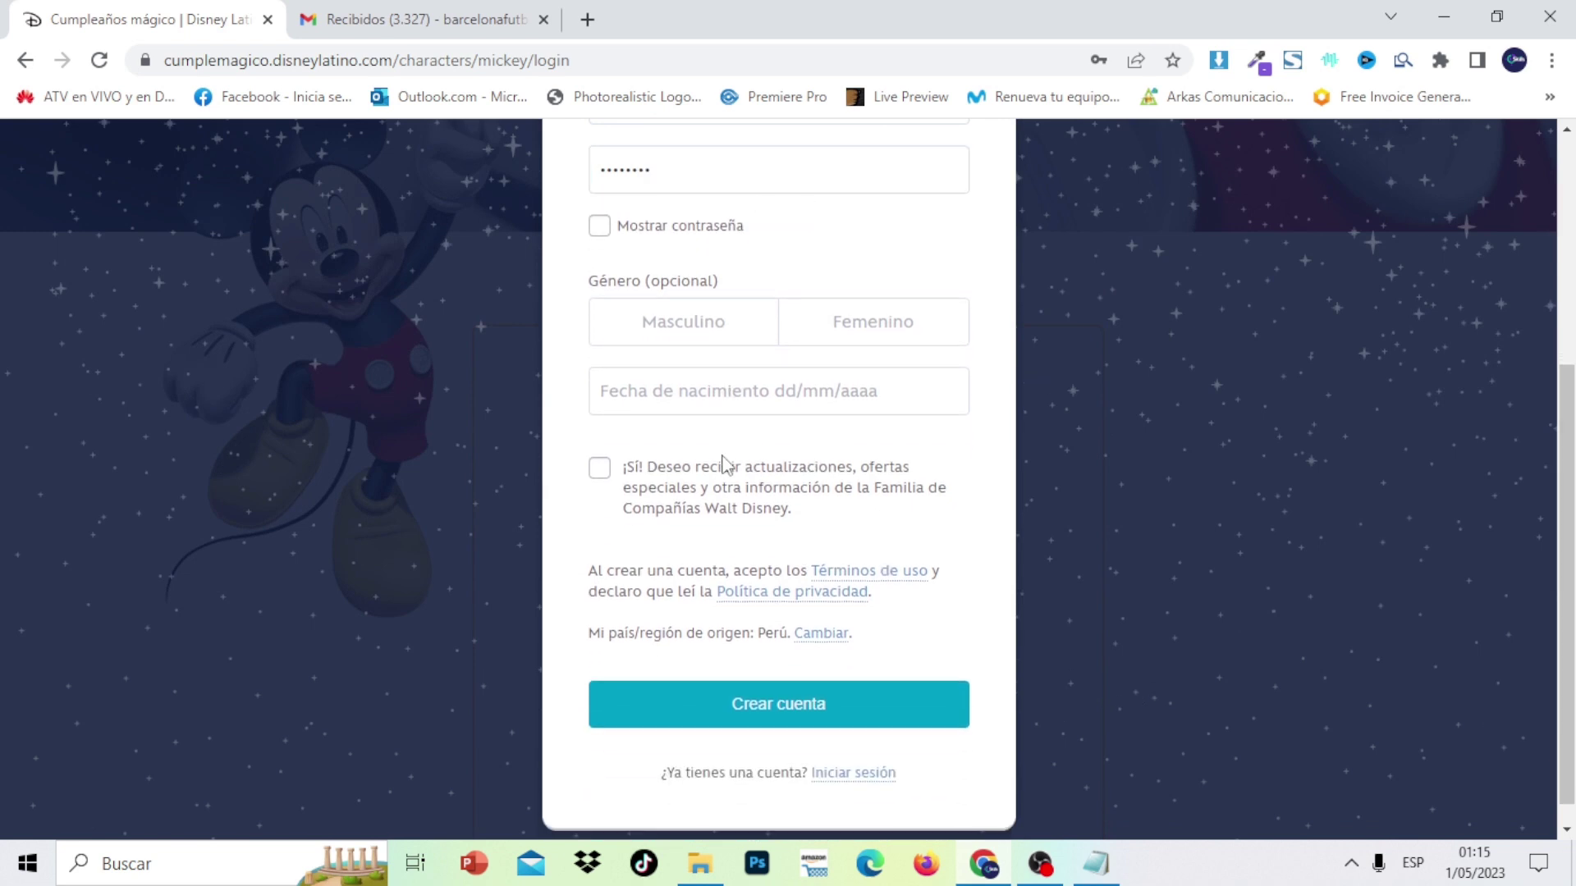
click(747, 390)
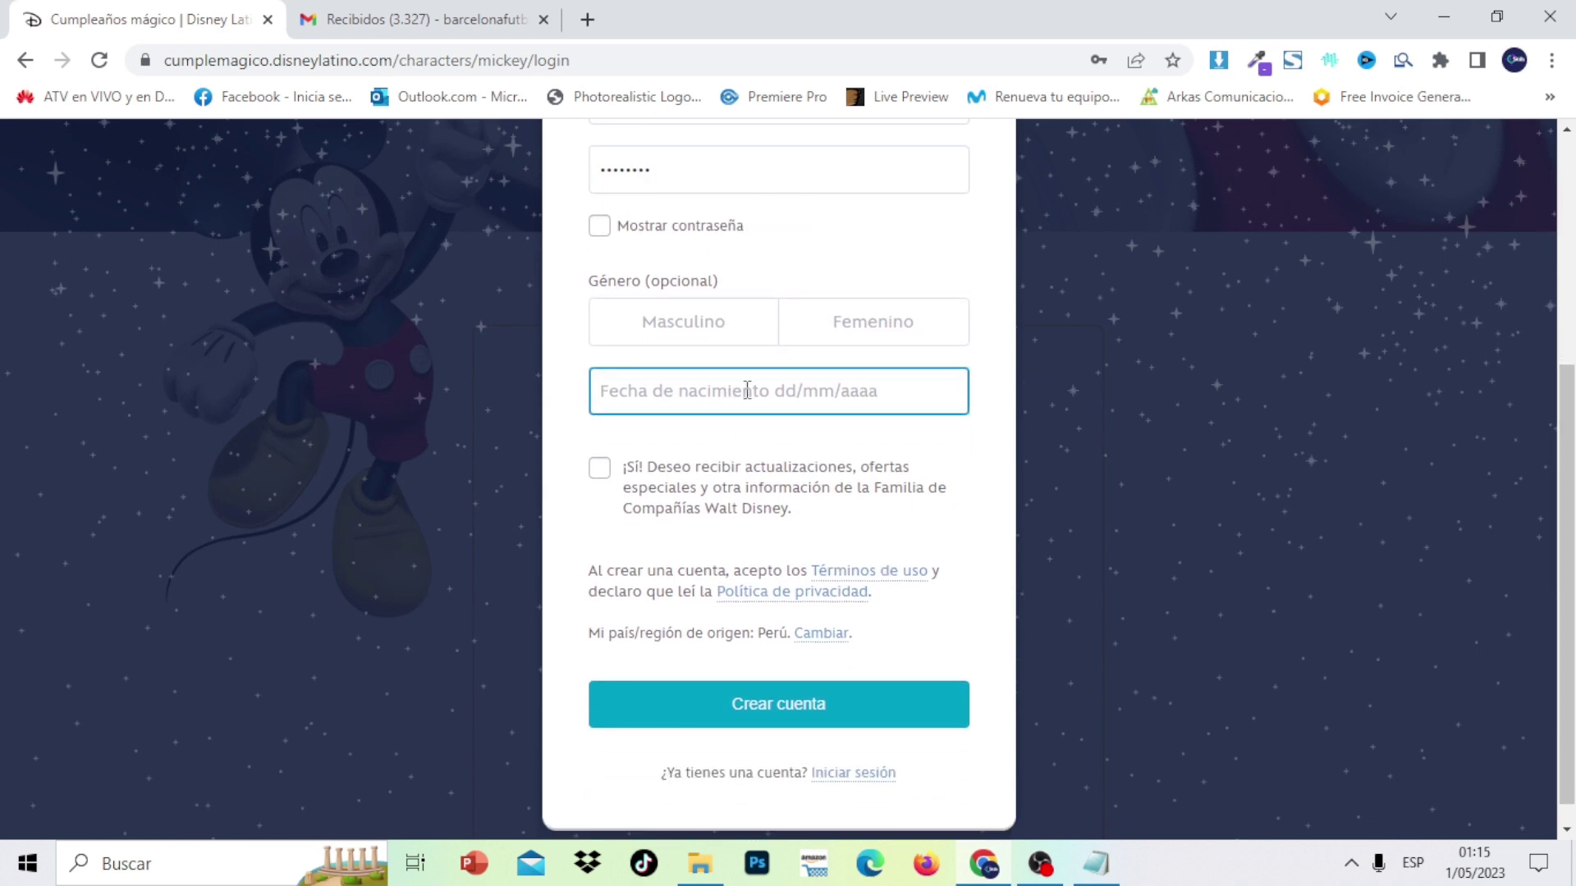
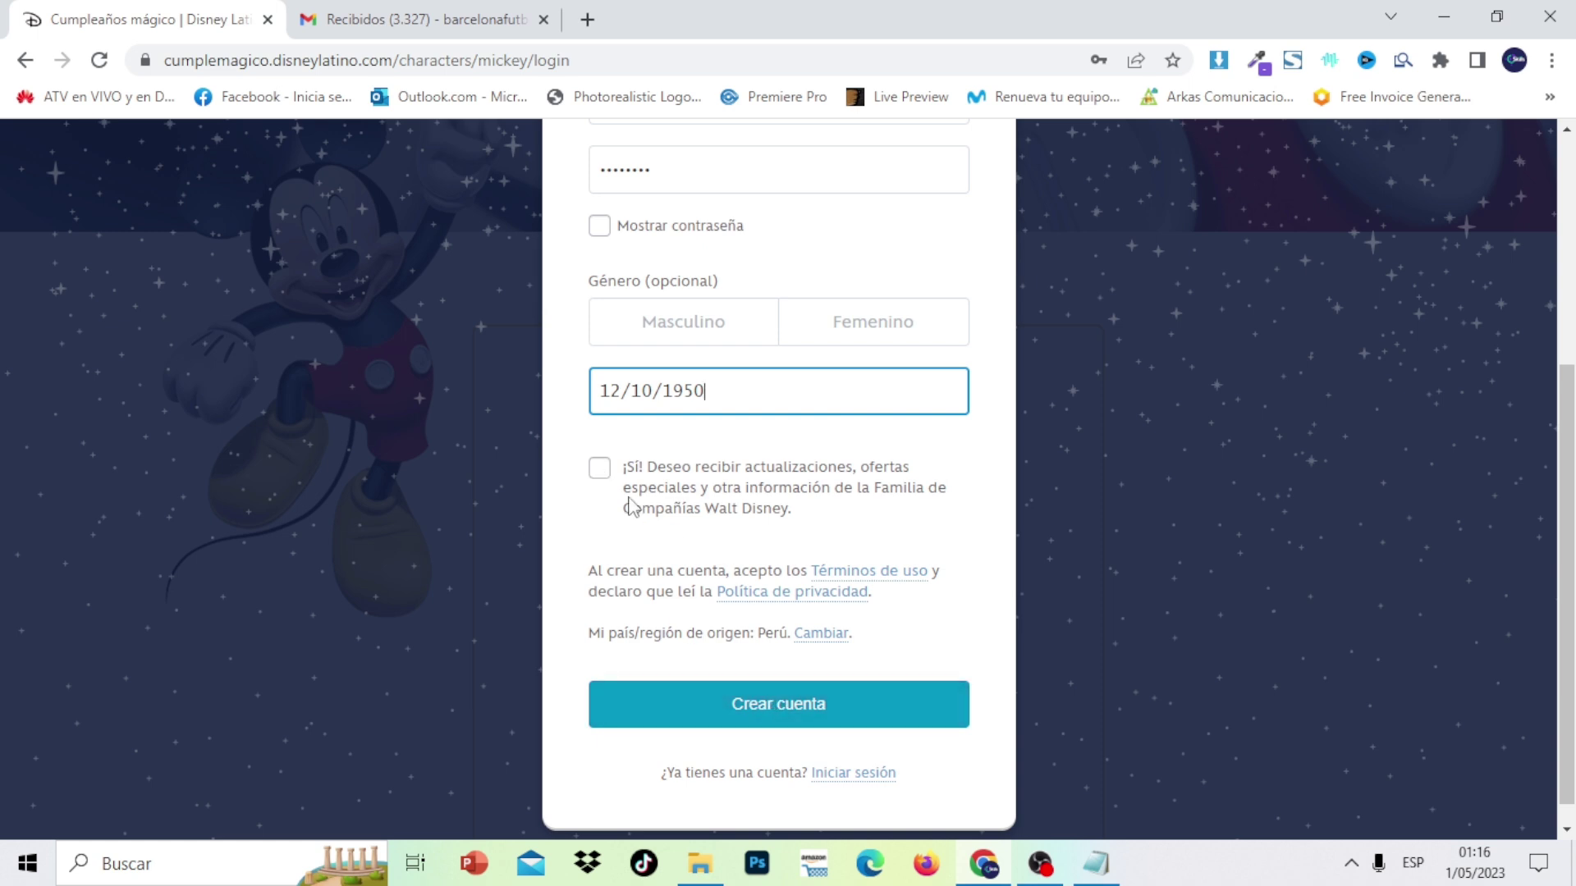
click(982, 563)
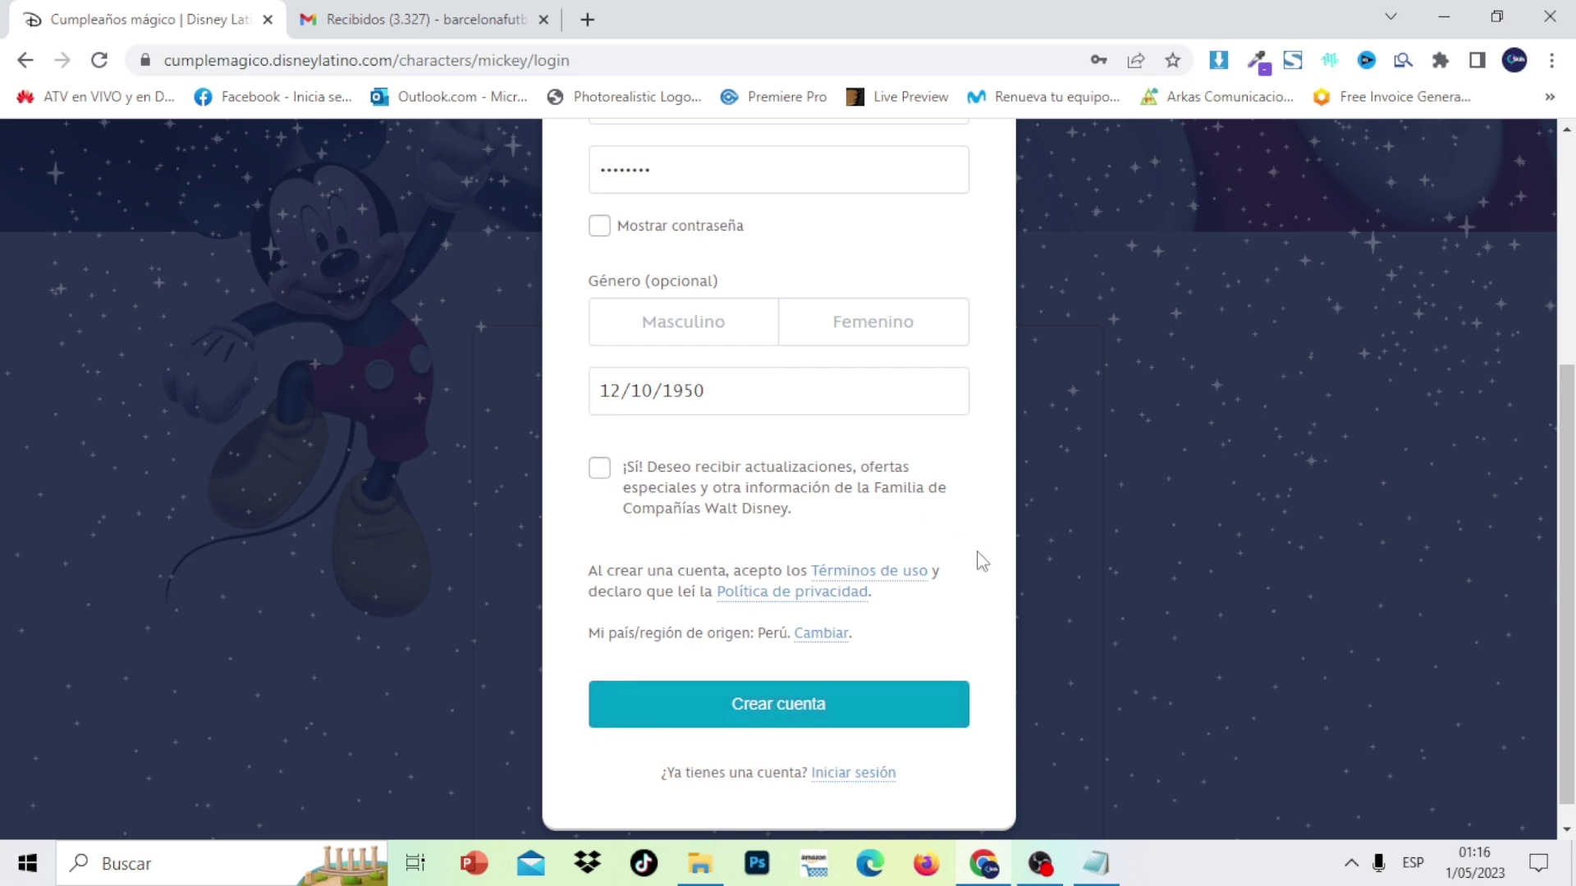
click(688, 336)
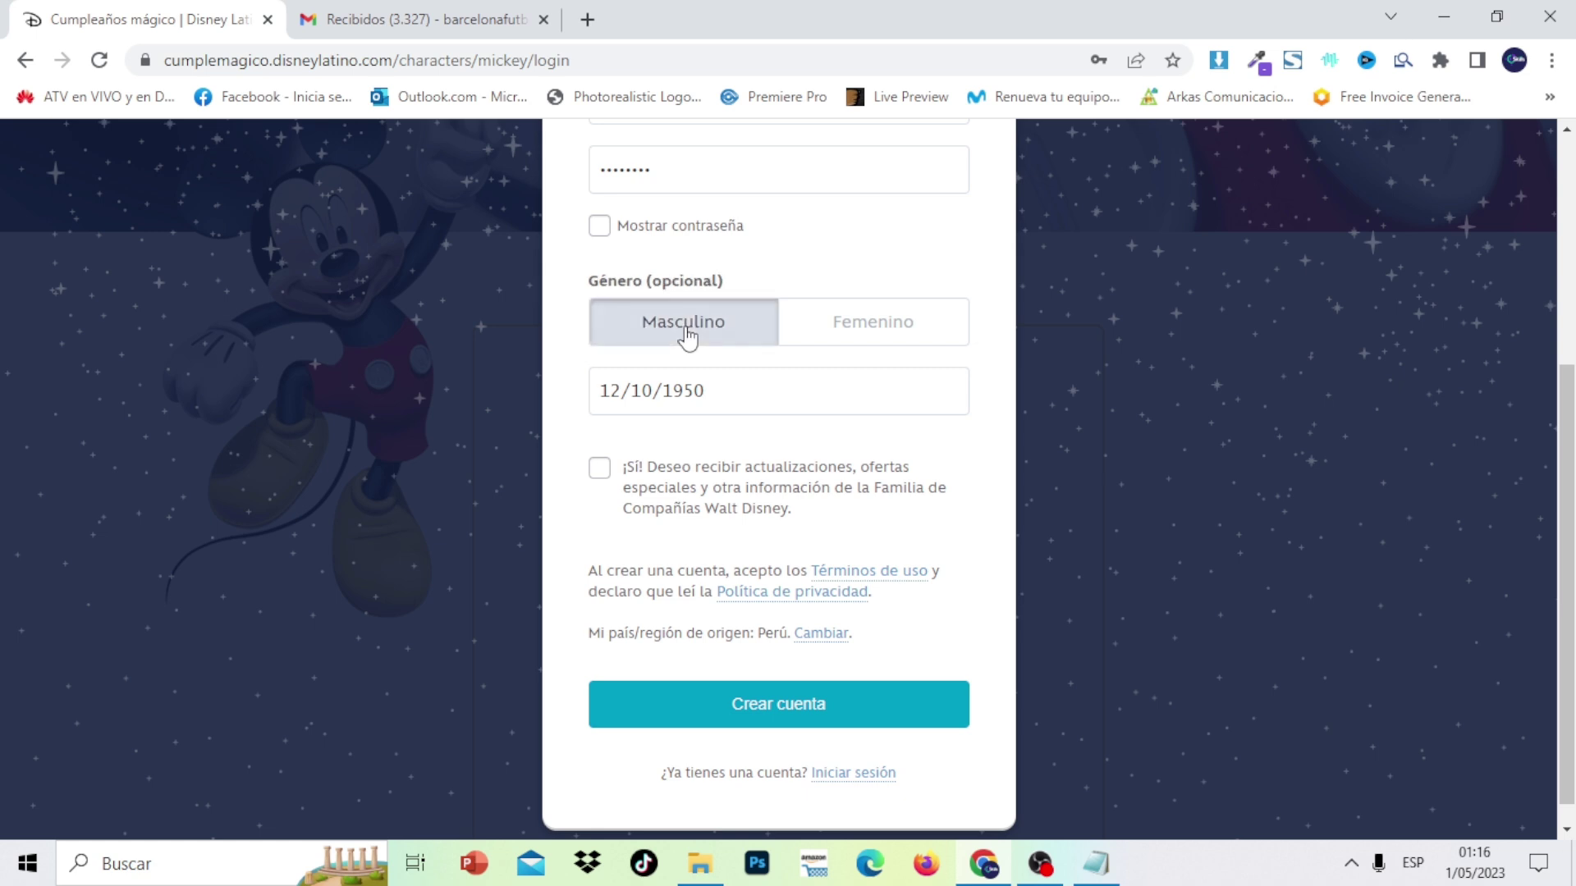
click(600, 471)
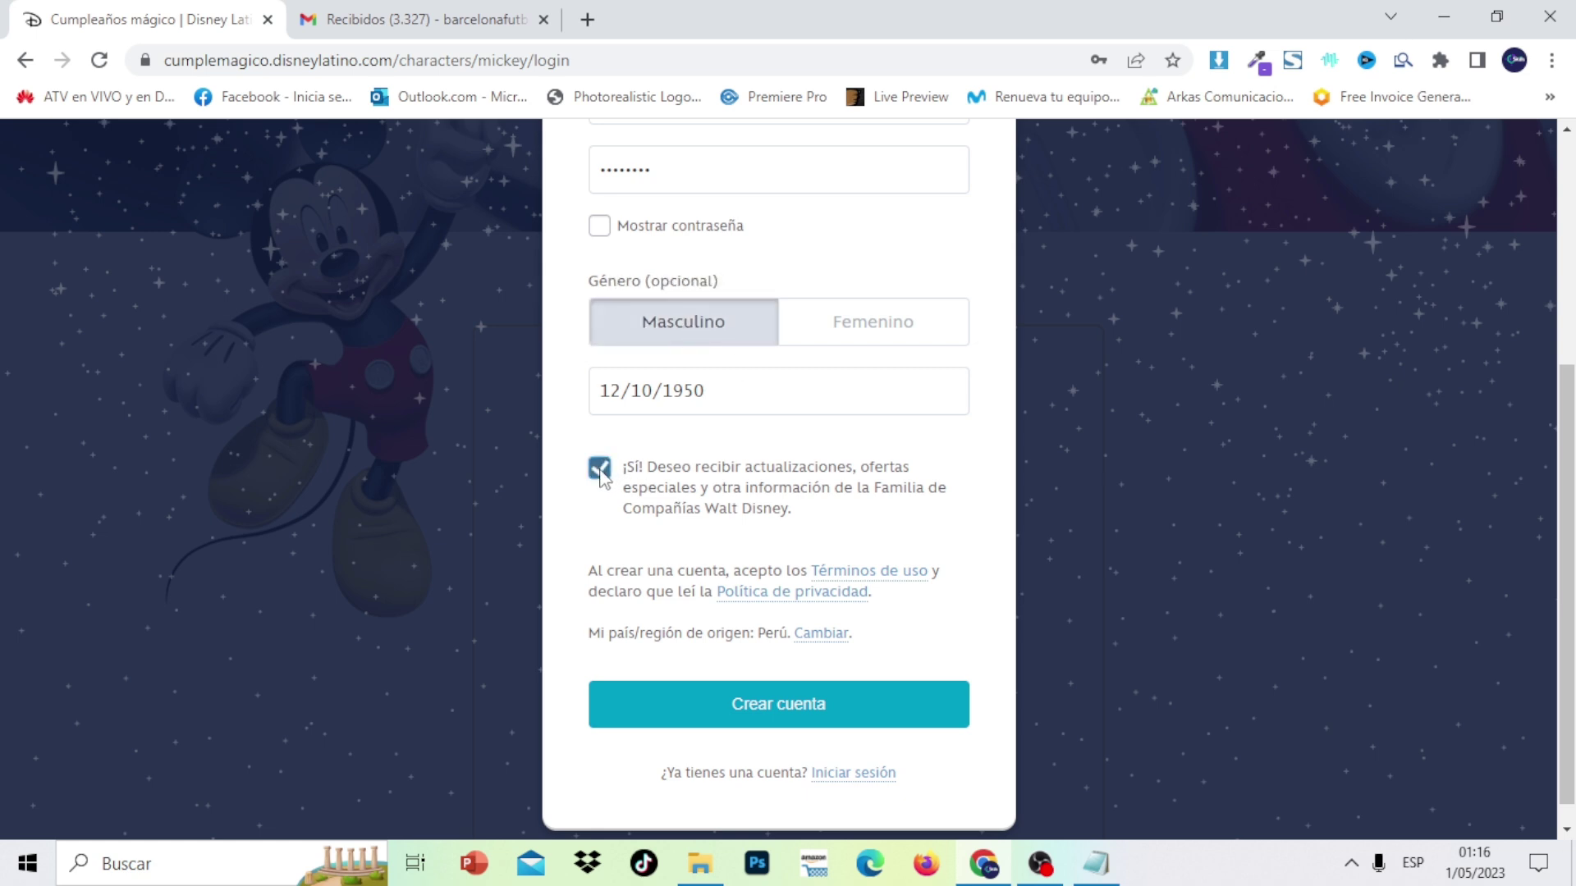
click(788, 711)
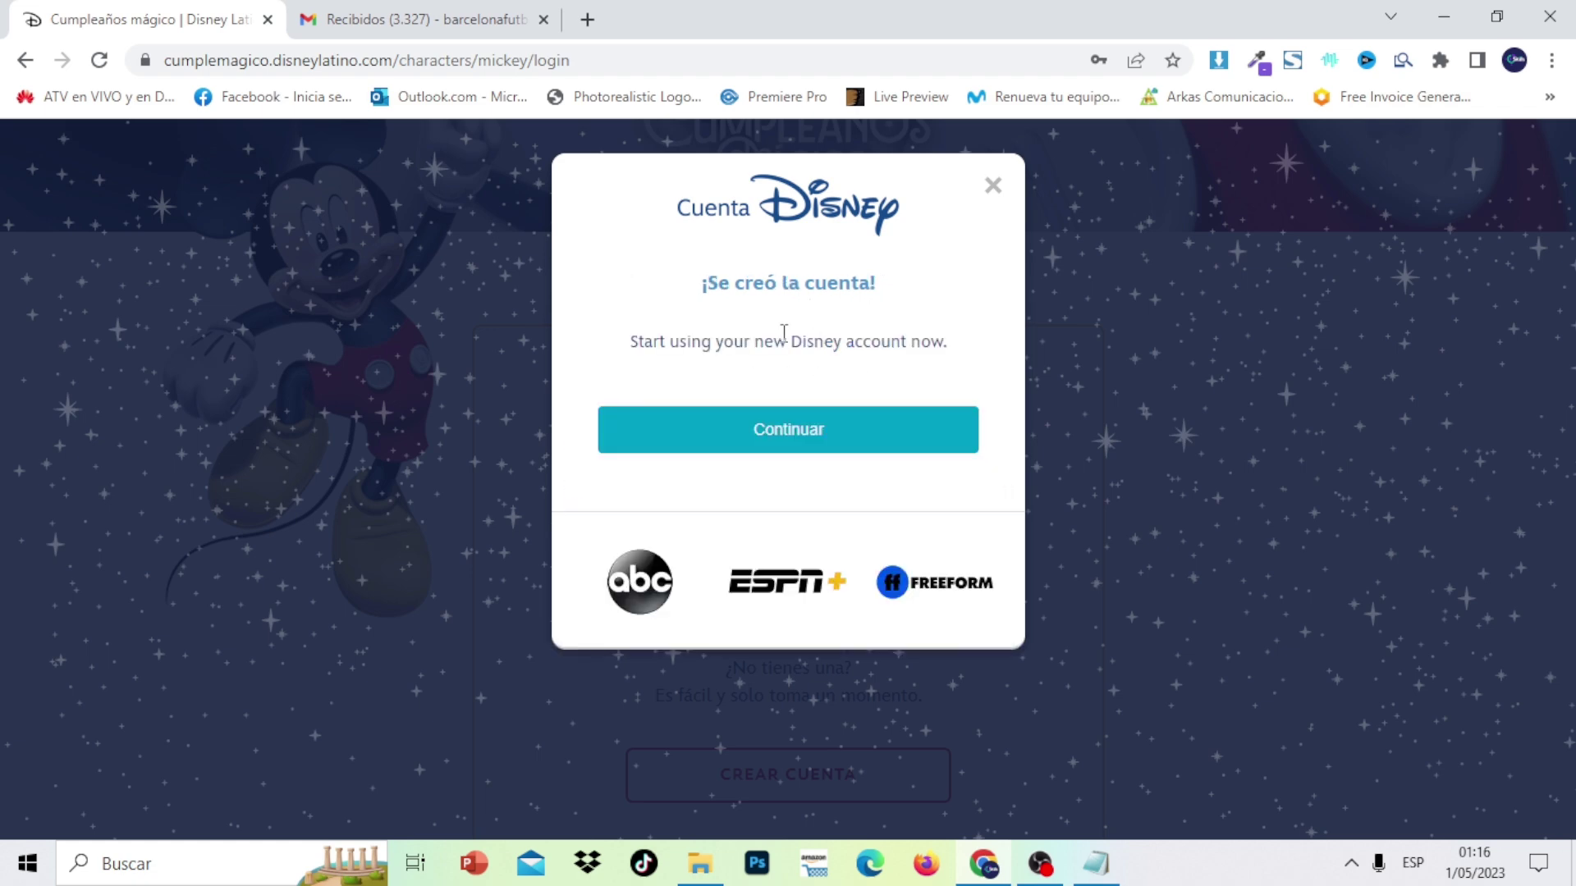
Continue past the account confirmation and open the finished Mickey greeting video
click(850, 433)
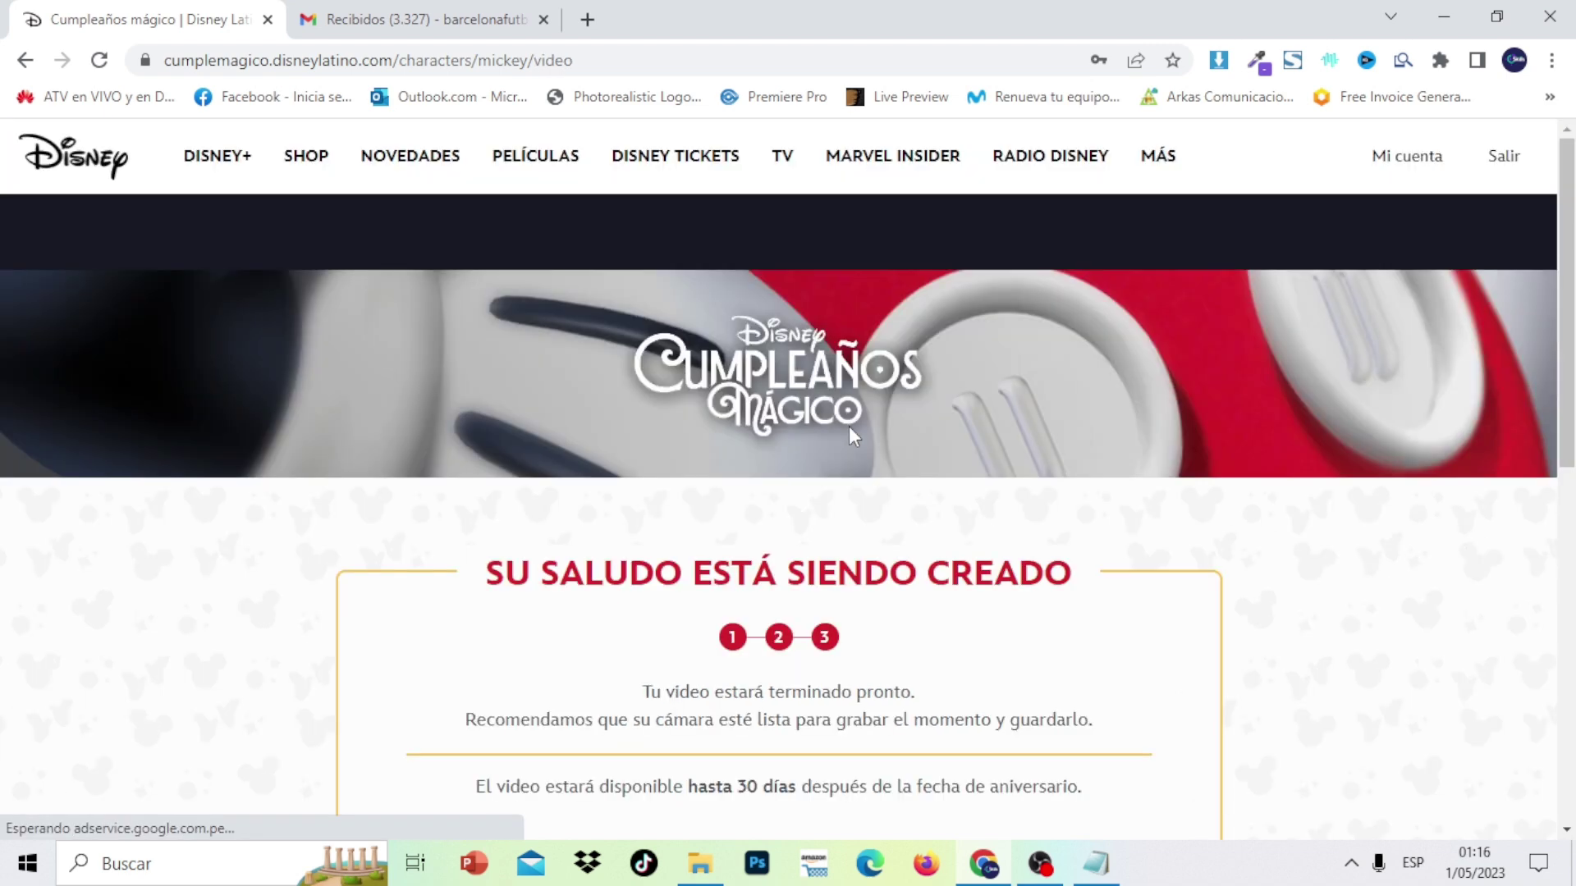
scroll(1559, 262, down, 5)
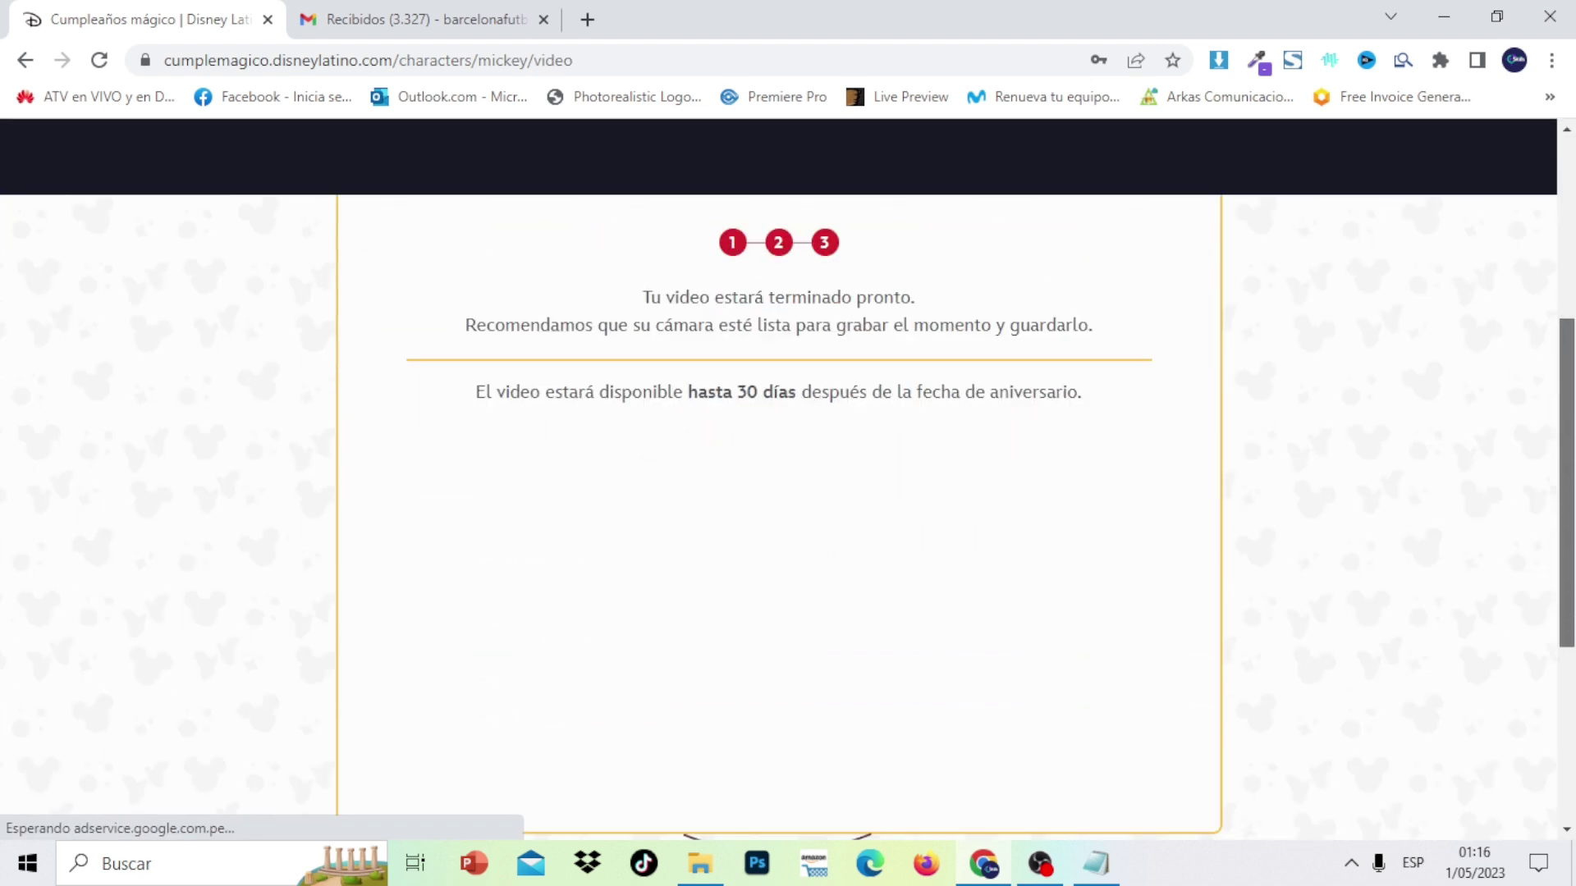
scroll(1572, 378, up, 1)
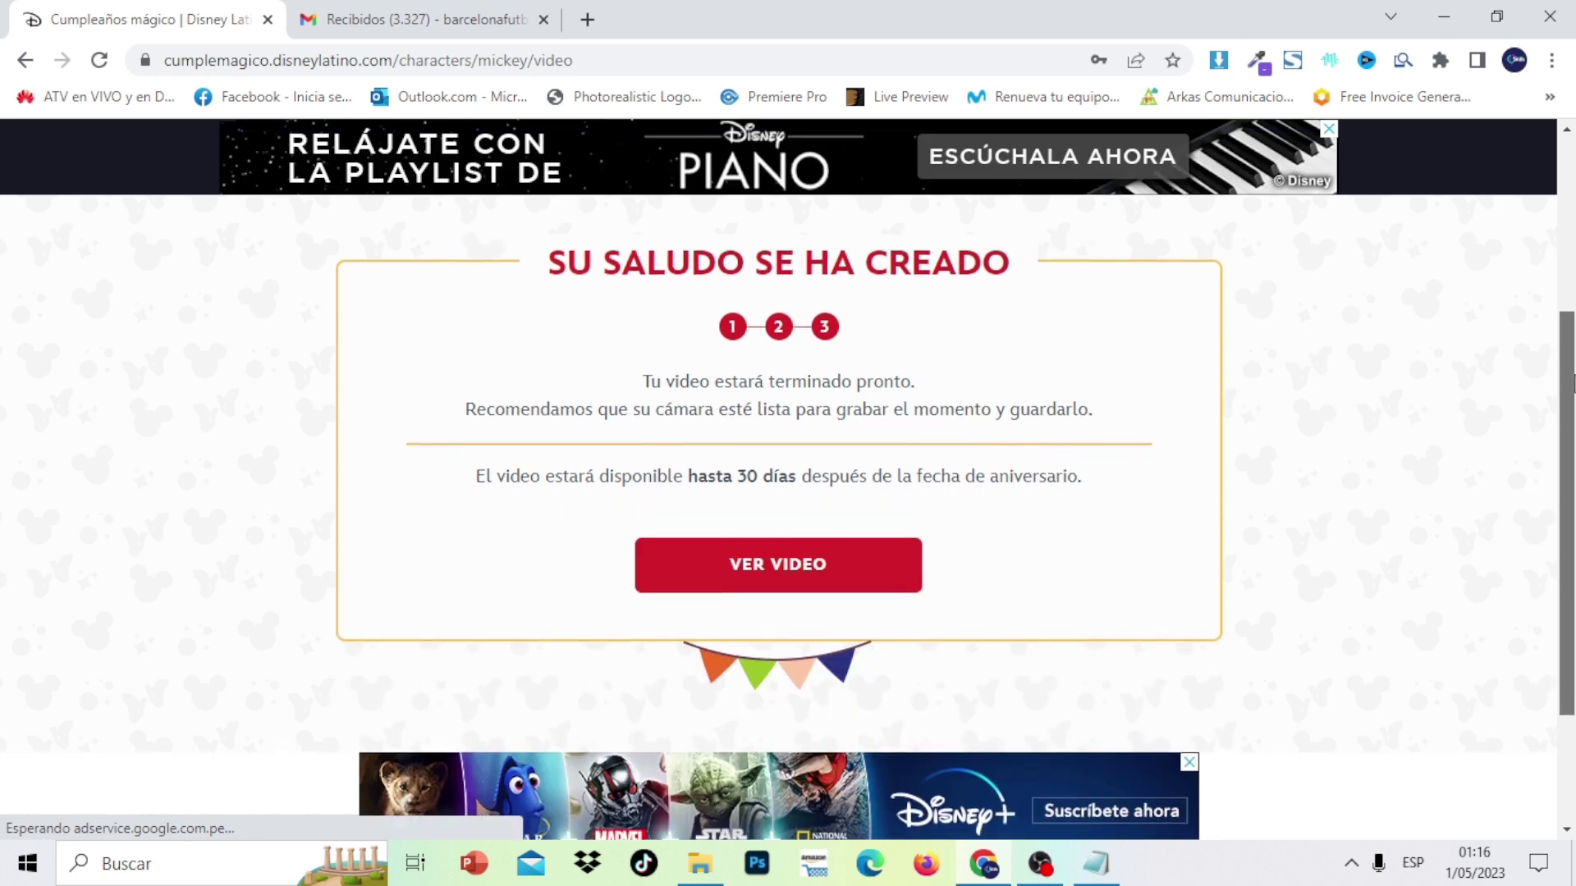
scroll(1571, 377, down, 1)
click(779, 526)
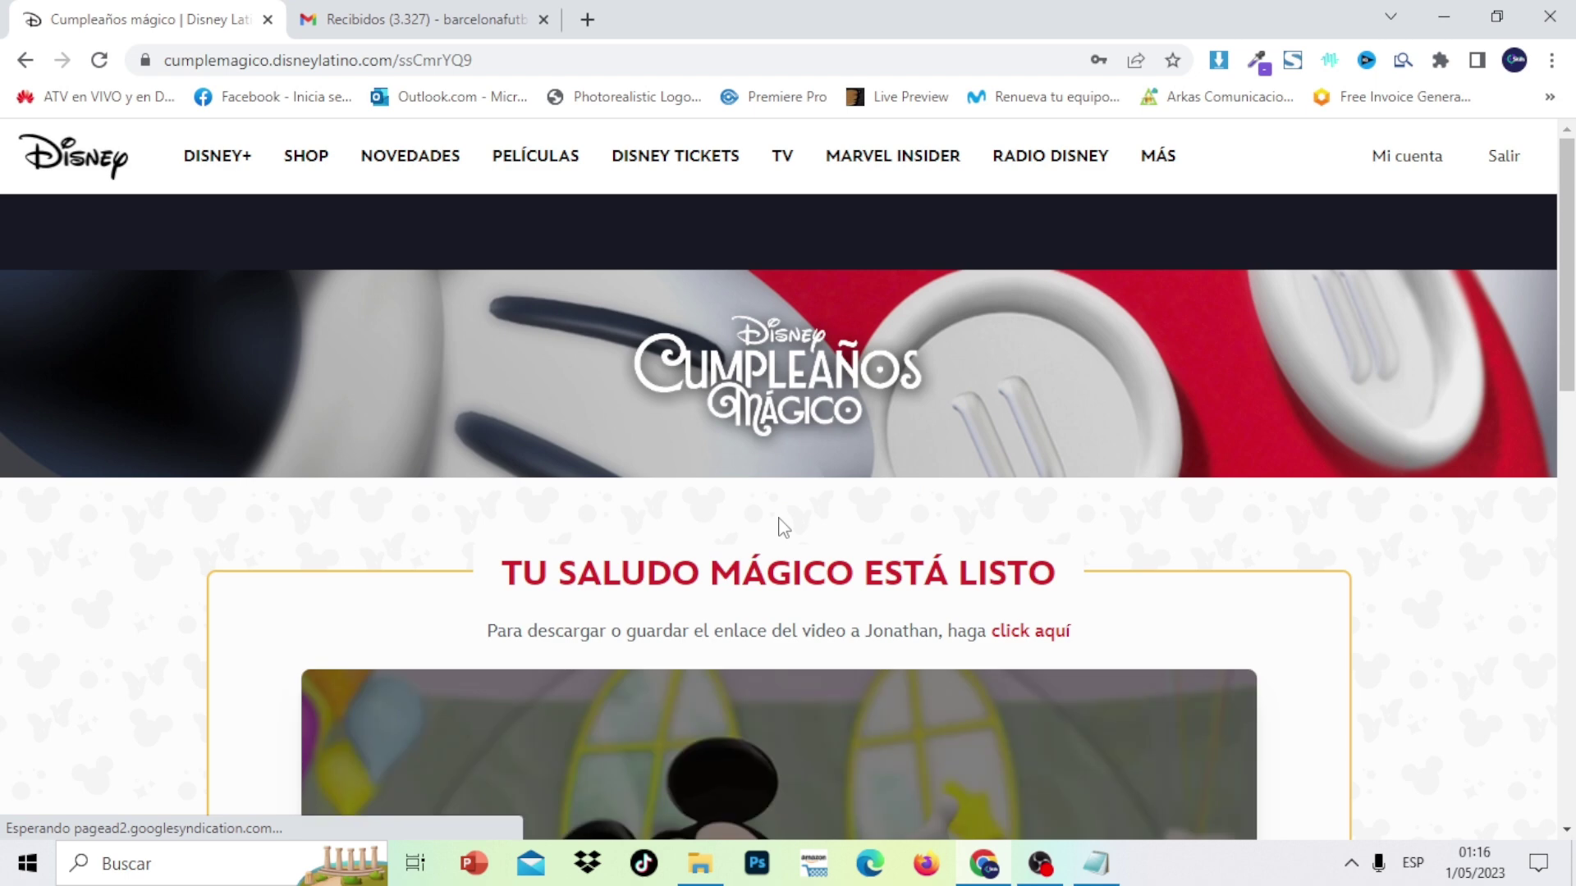
scroll(1099, 442, down, 6)
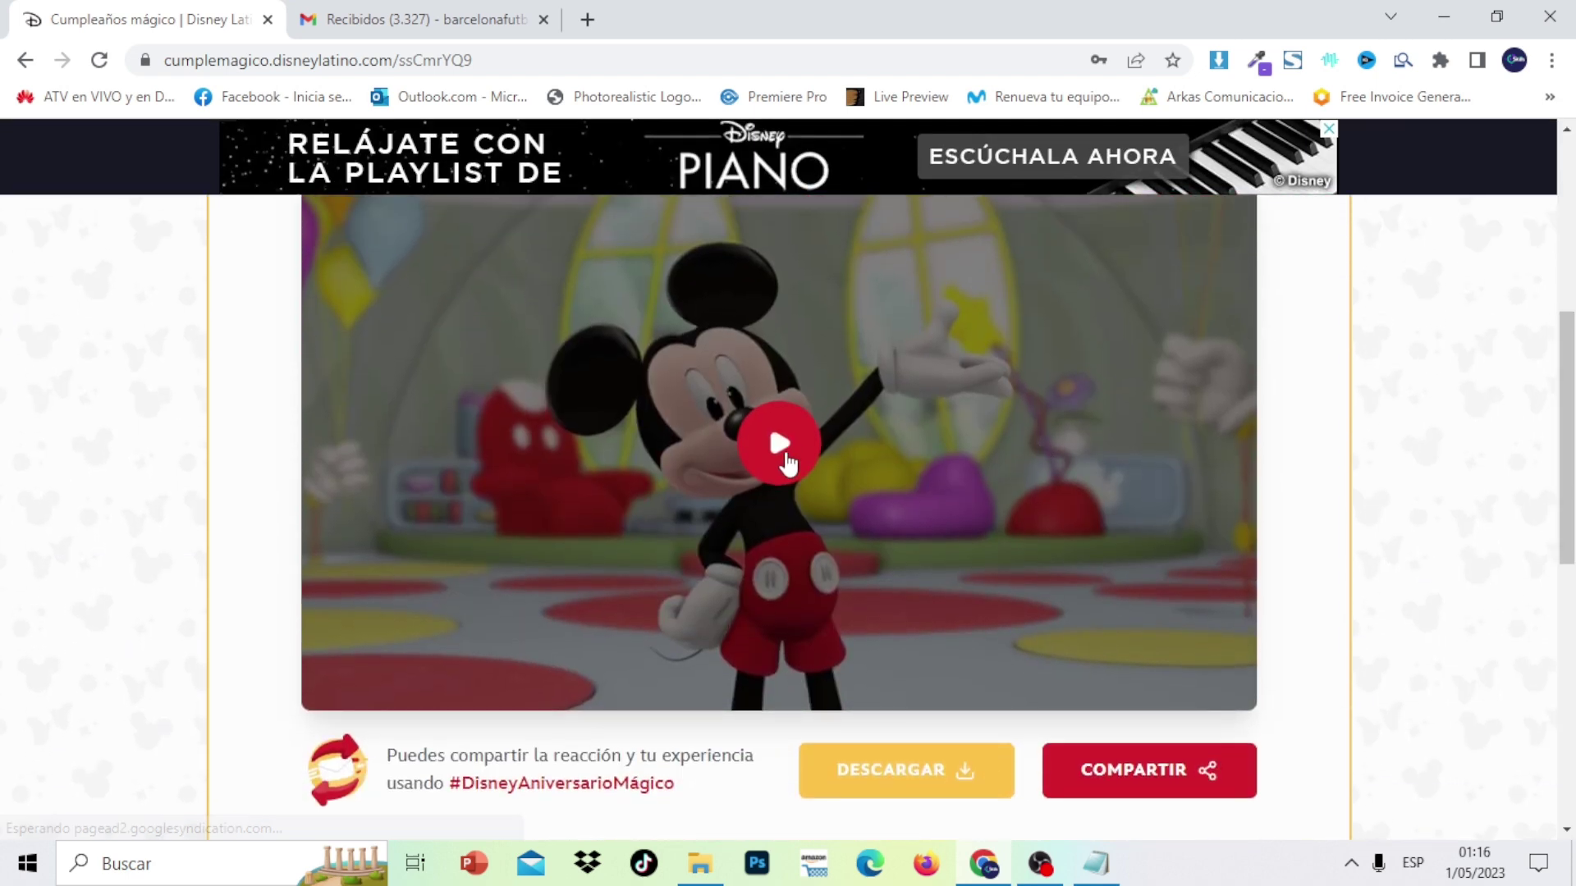
click(775, 457)
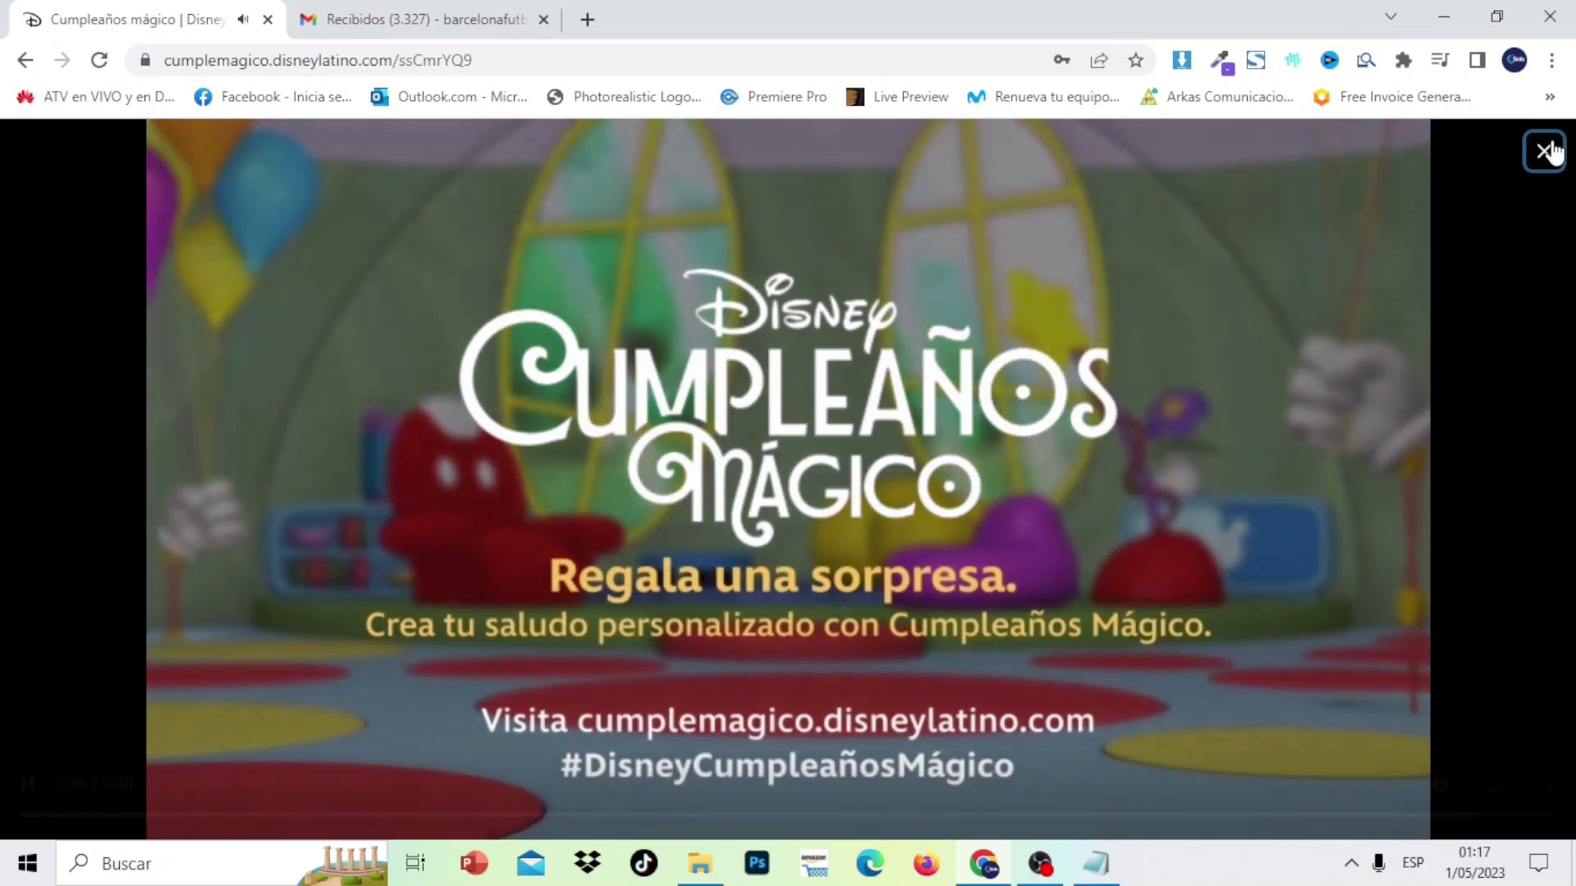
click(1546, 150)
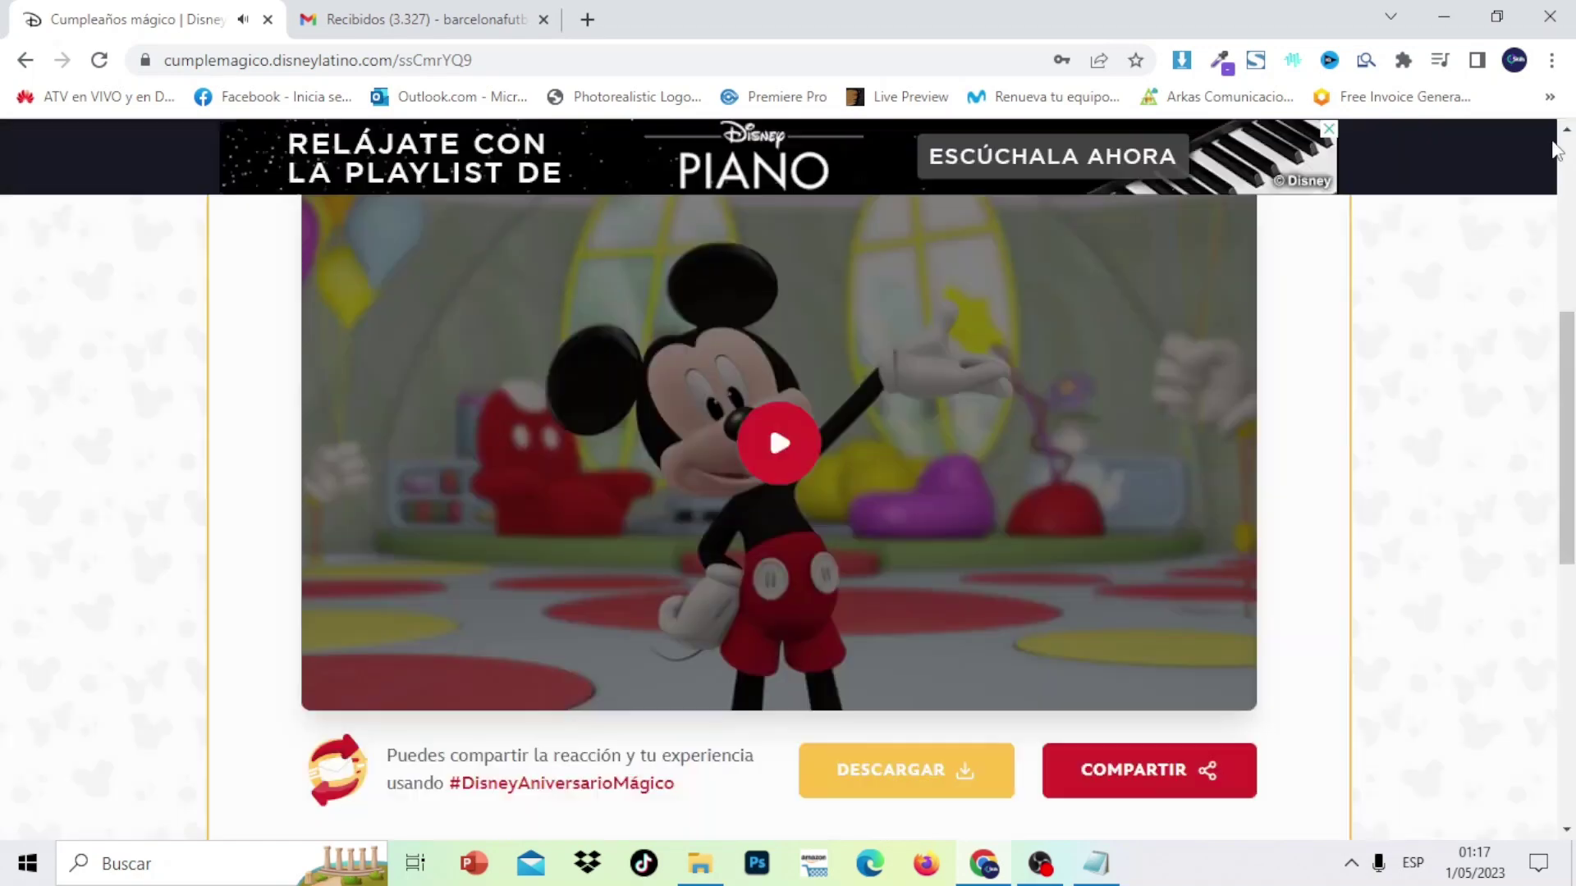
Save the Mickey greeting video to the Desktop, then close its tab and minimize Chrome
click(922, 780)
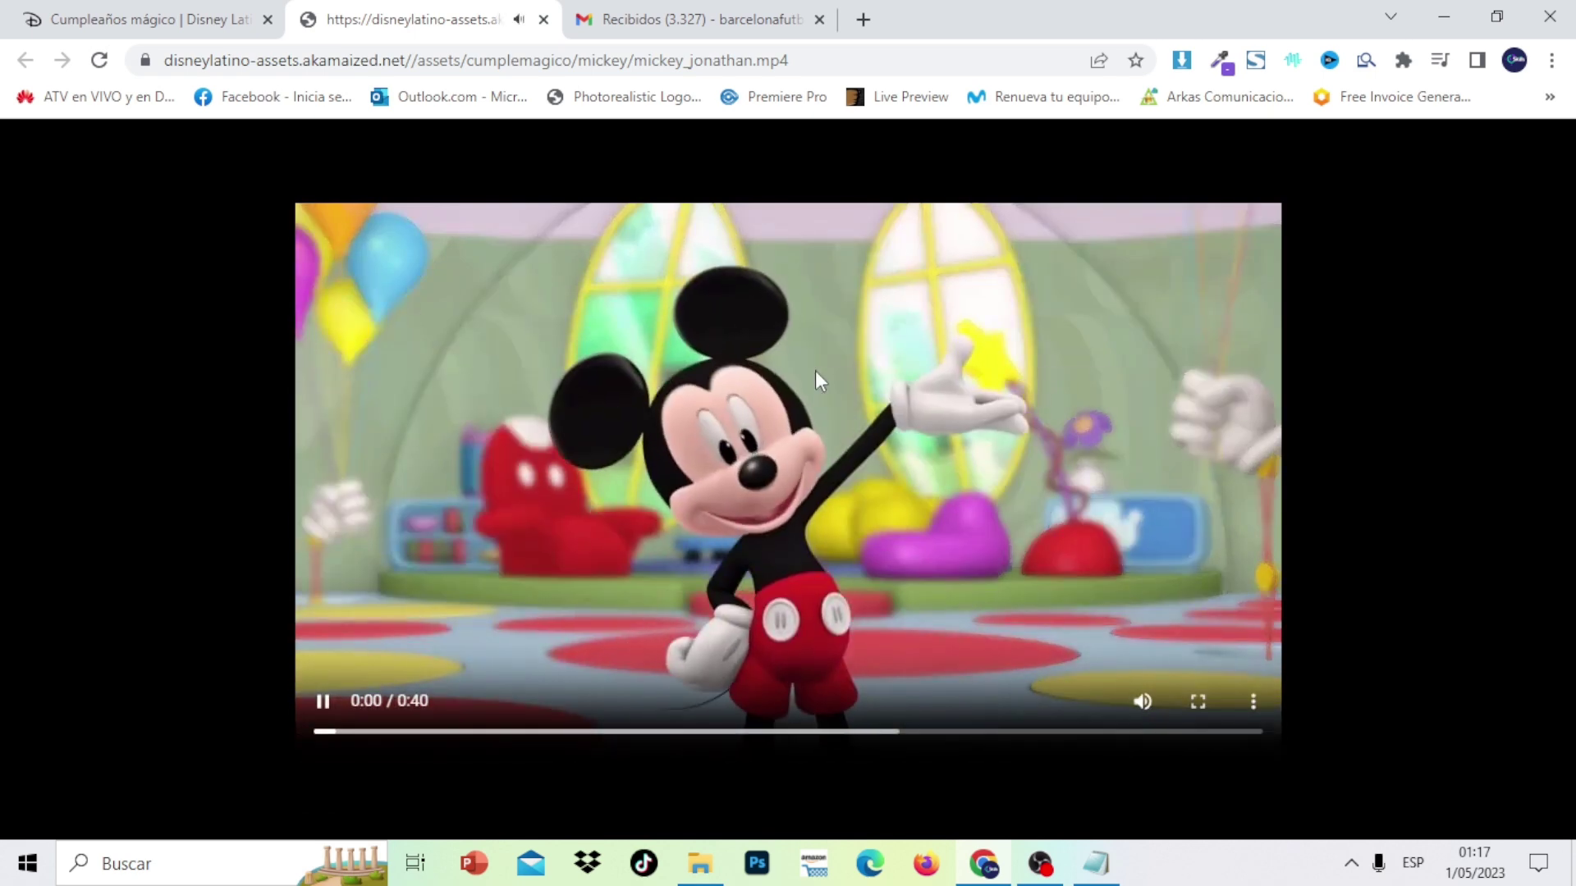
right_click(815, 371)
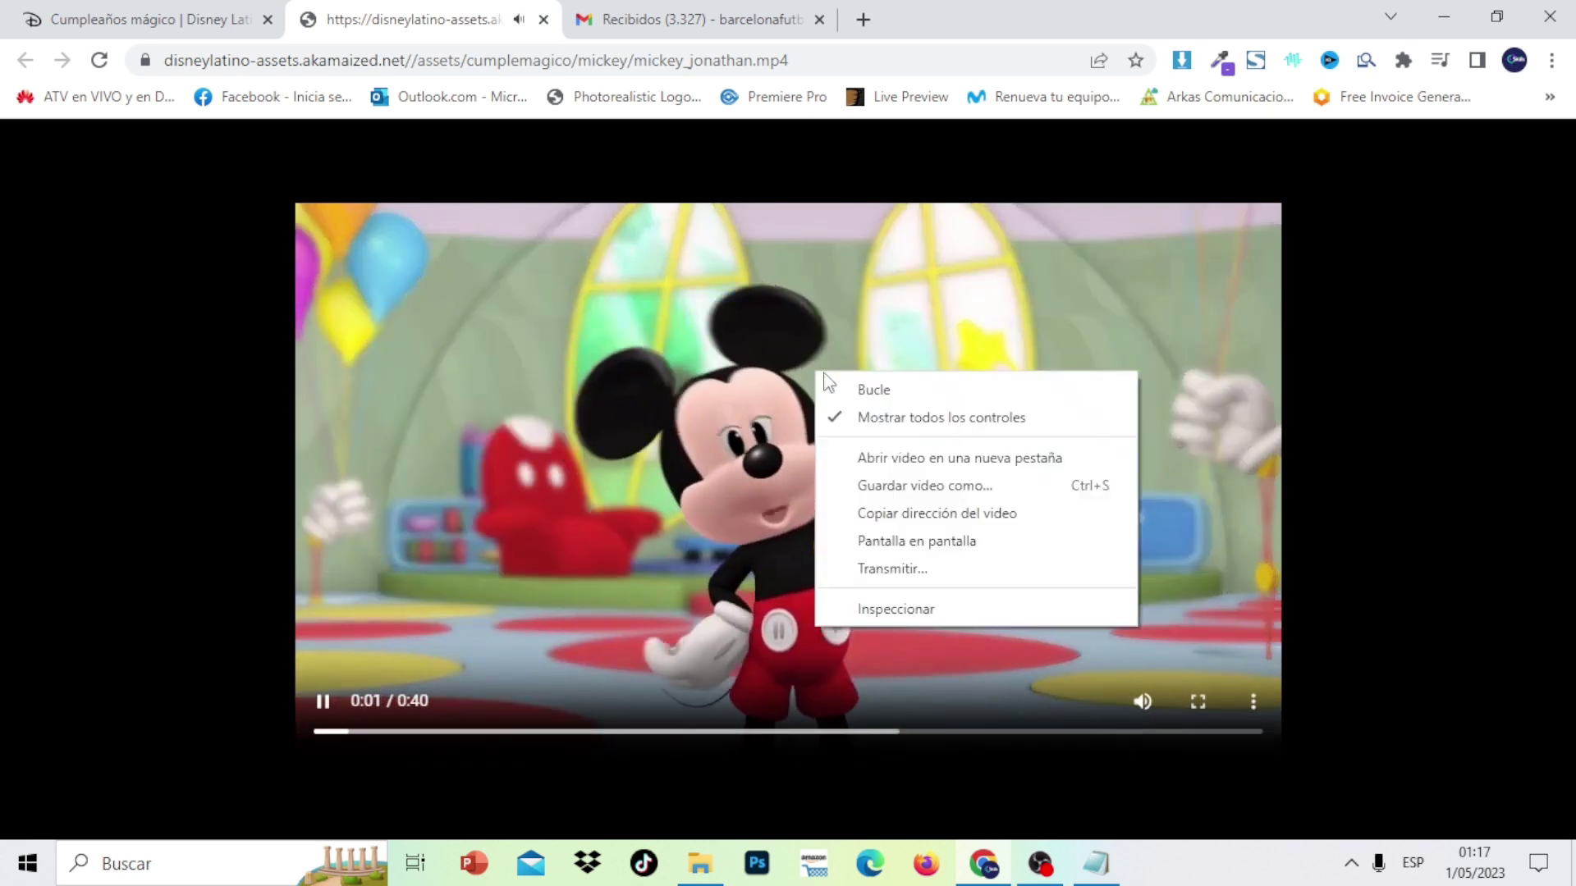
click(919, 488)
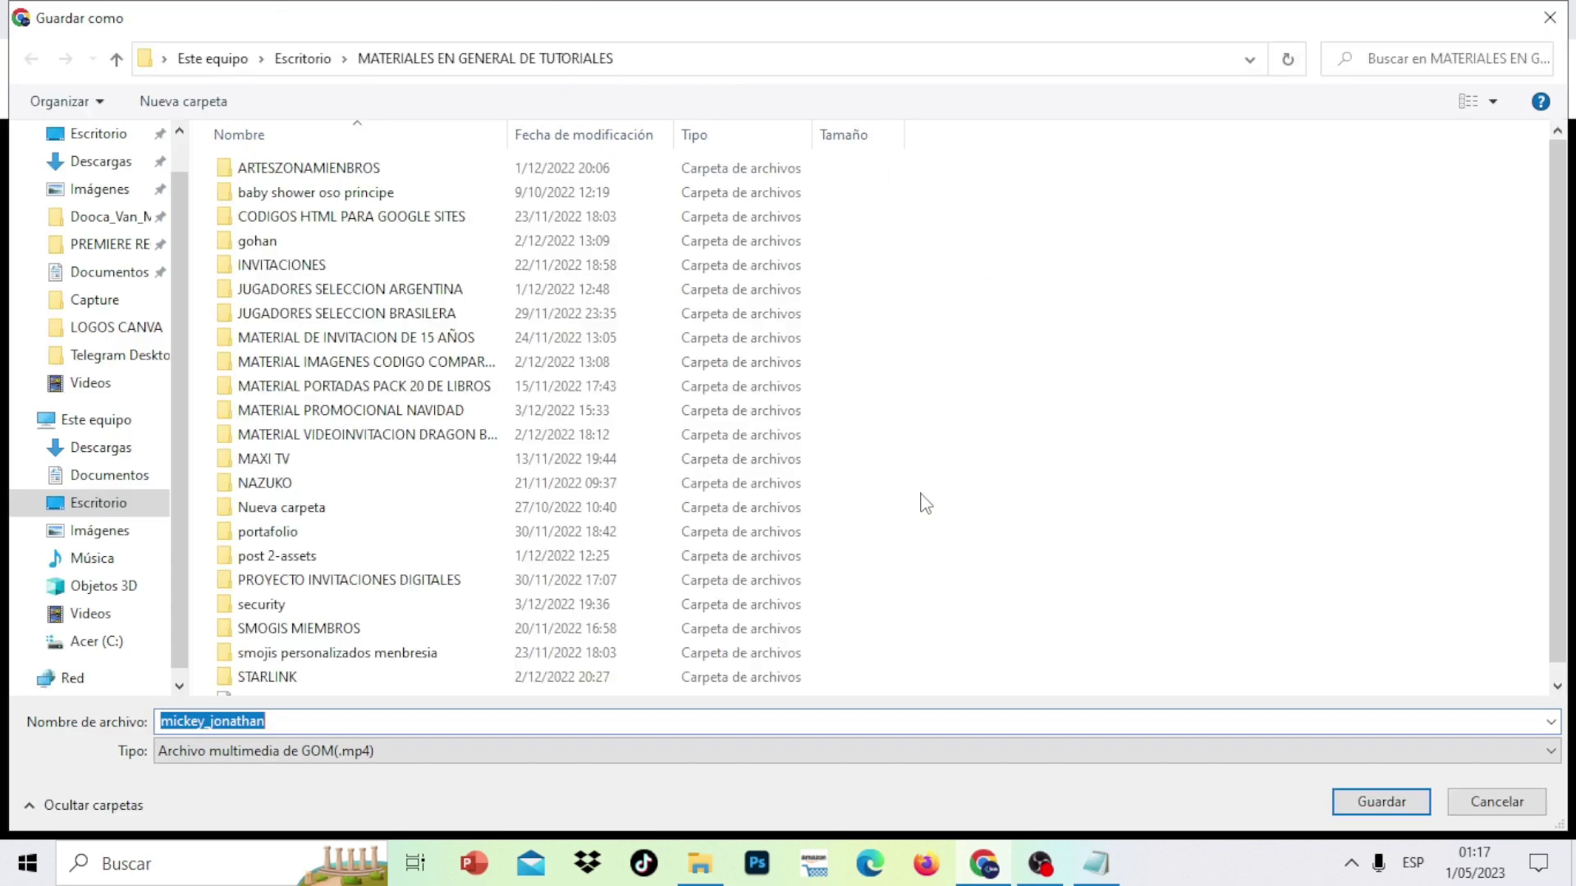
click(113, 502)
click(1364, 802)
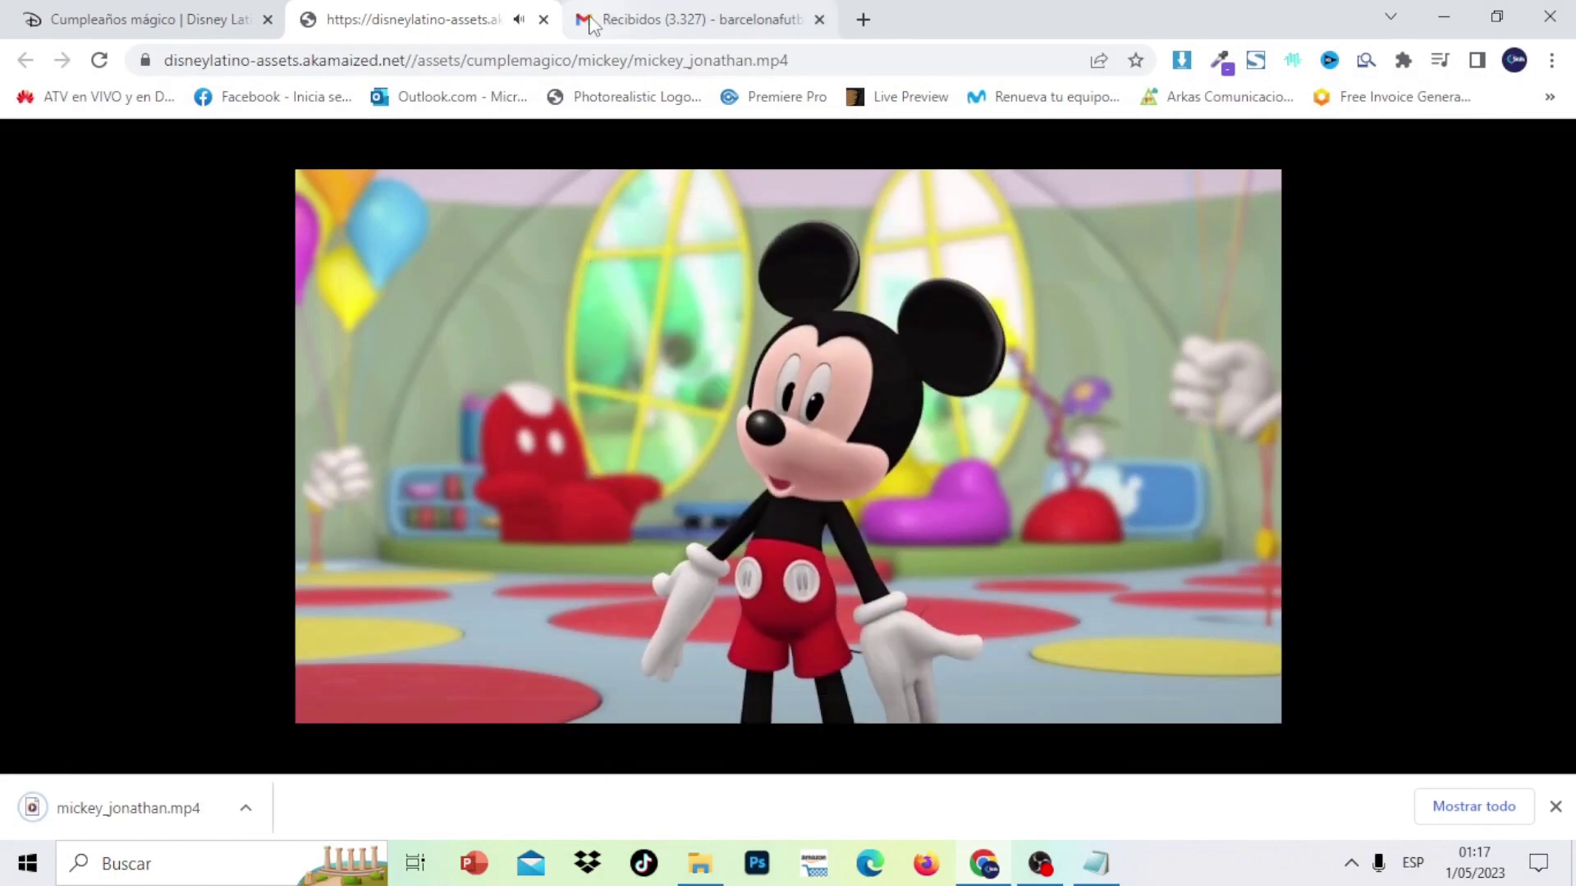
click(544, 19)
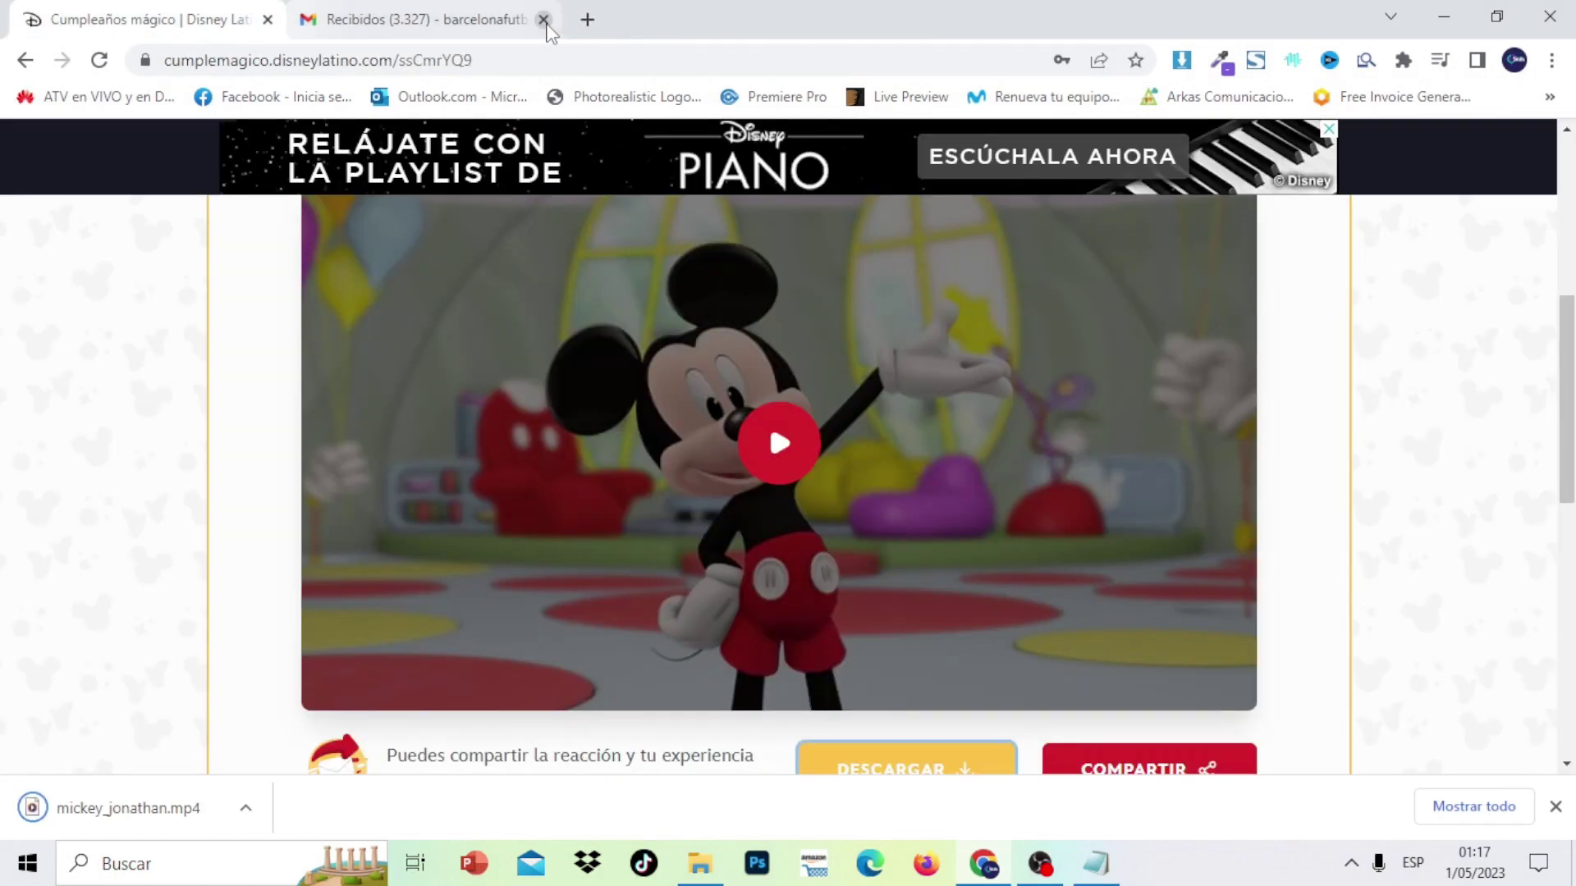
click(1444, 12)
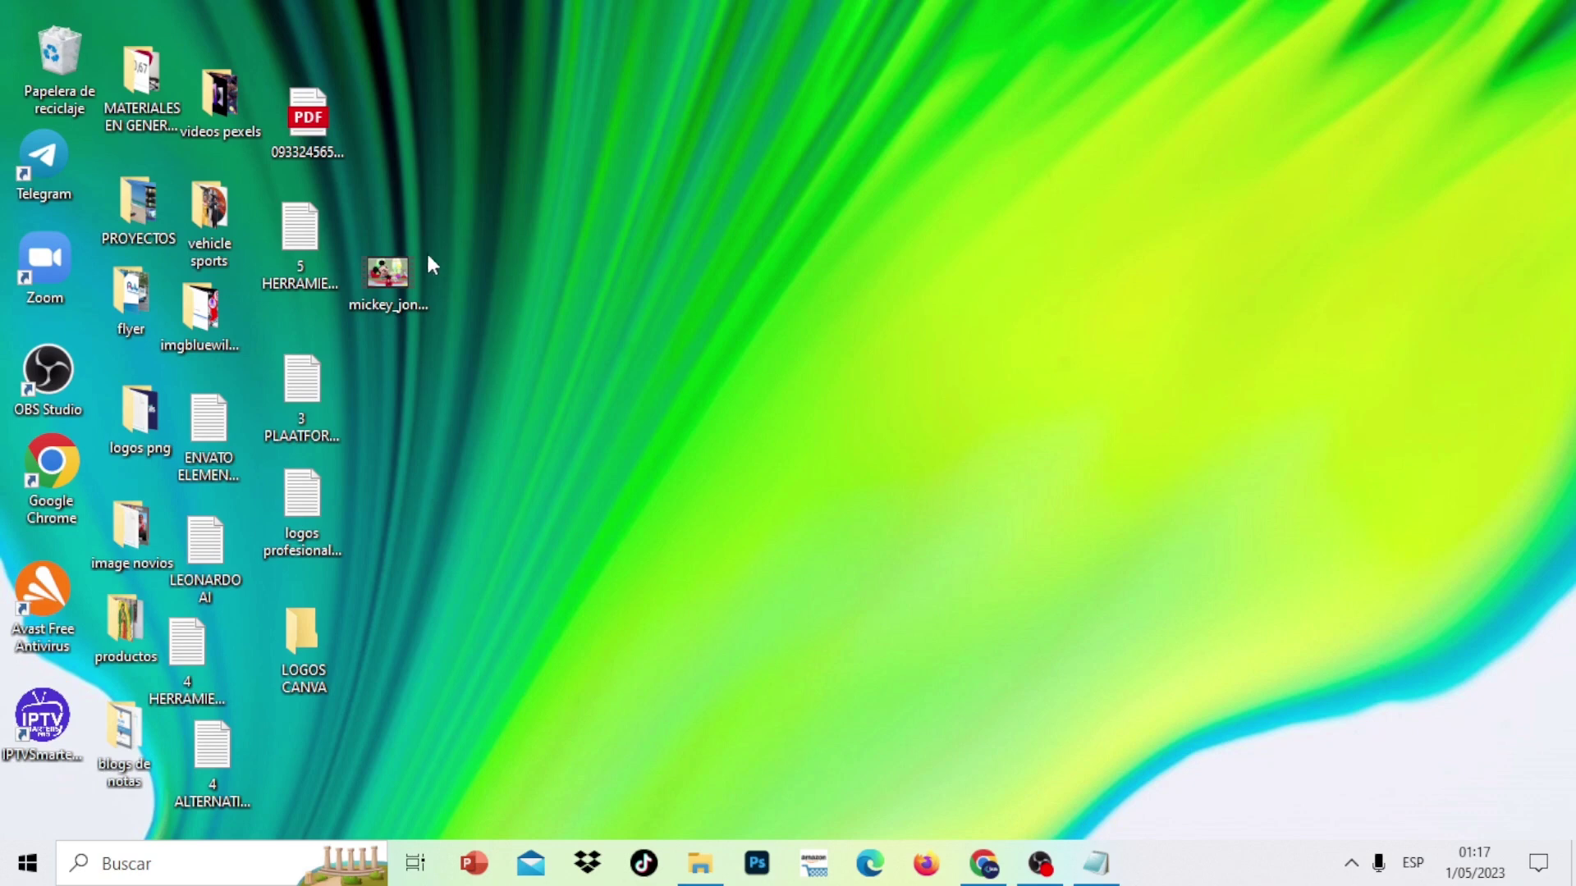
Move the saved video icon to mid-desktop and bring Chrome back to the birthday page
drag(415, 257, 722, 238)
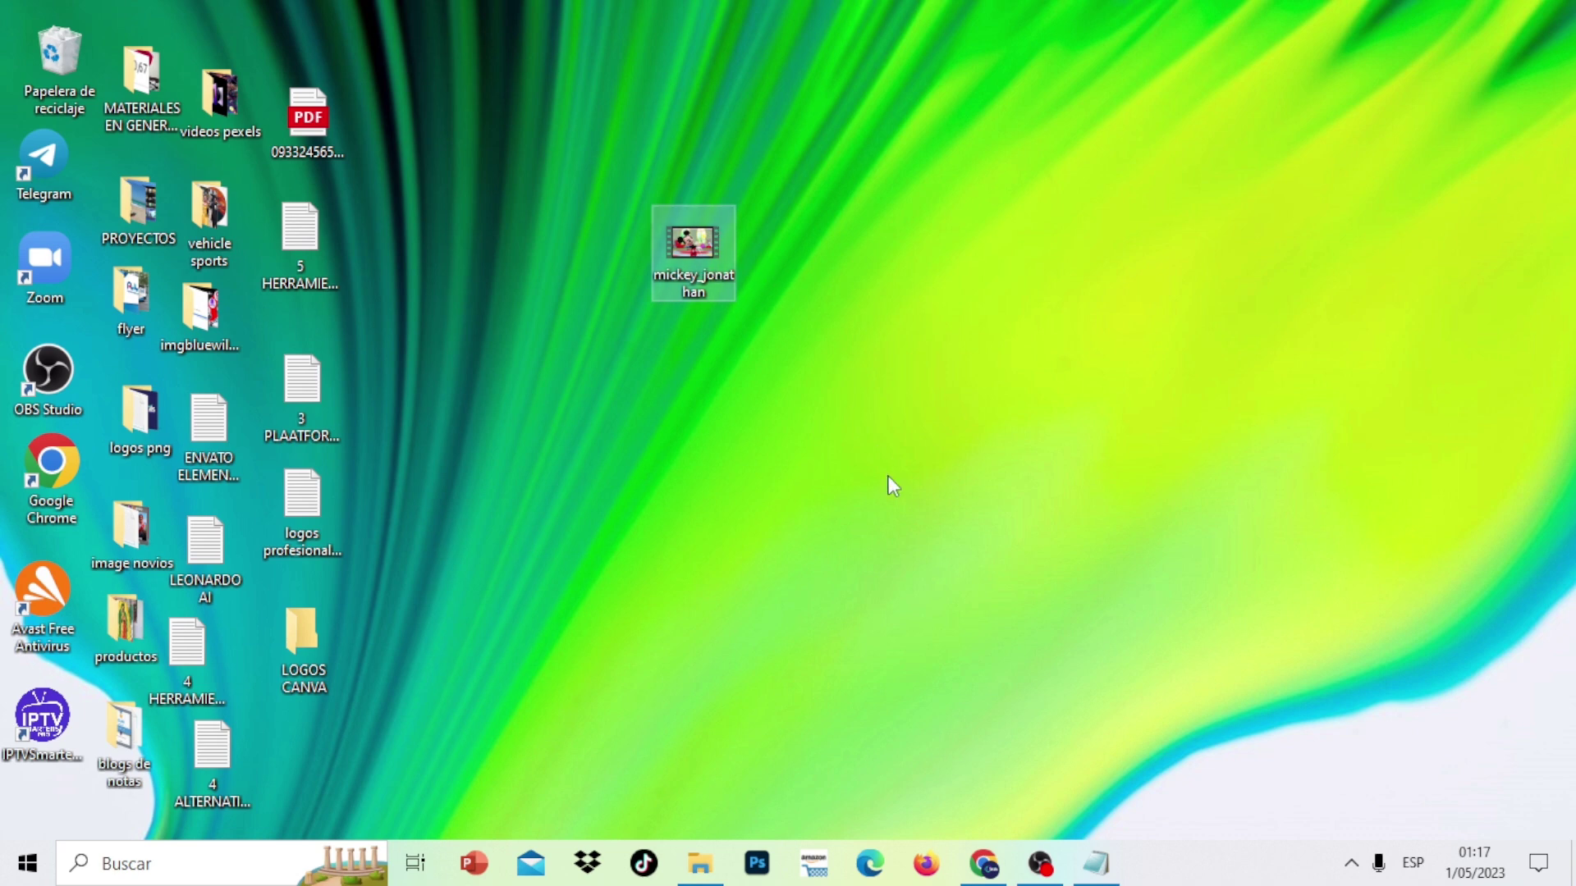
click(984, 863)
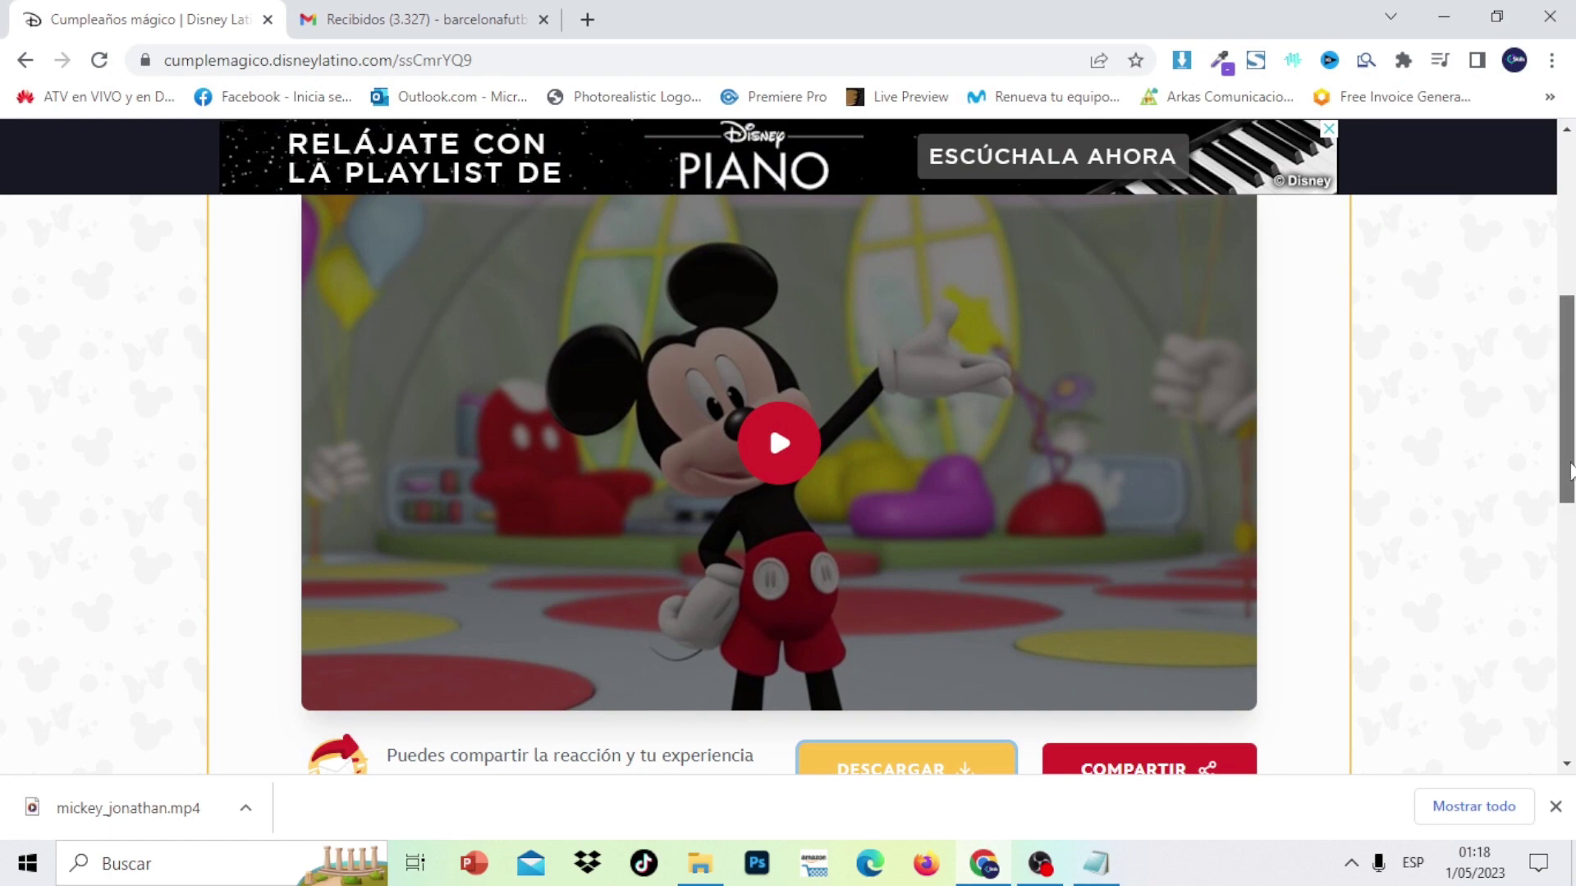
scroll(788, 443, up, 5)
scroll(788, 443, down, 7)
scroll(788, 484, down, 4)
scroll(788, 485, up, 10)
scroll(787, 443, up, 2)
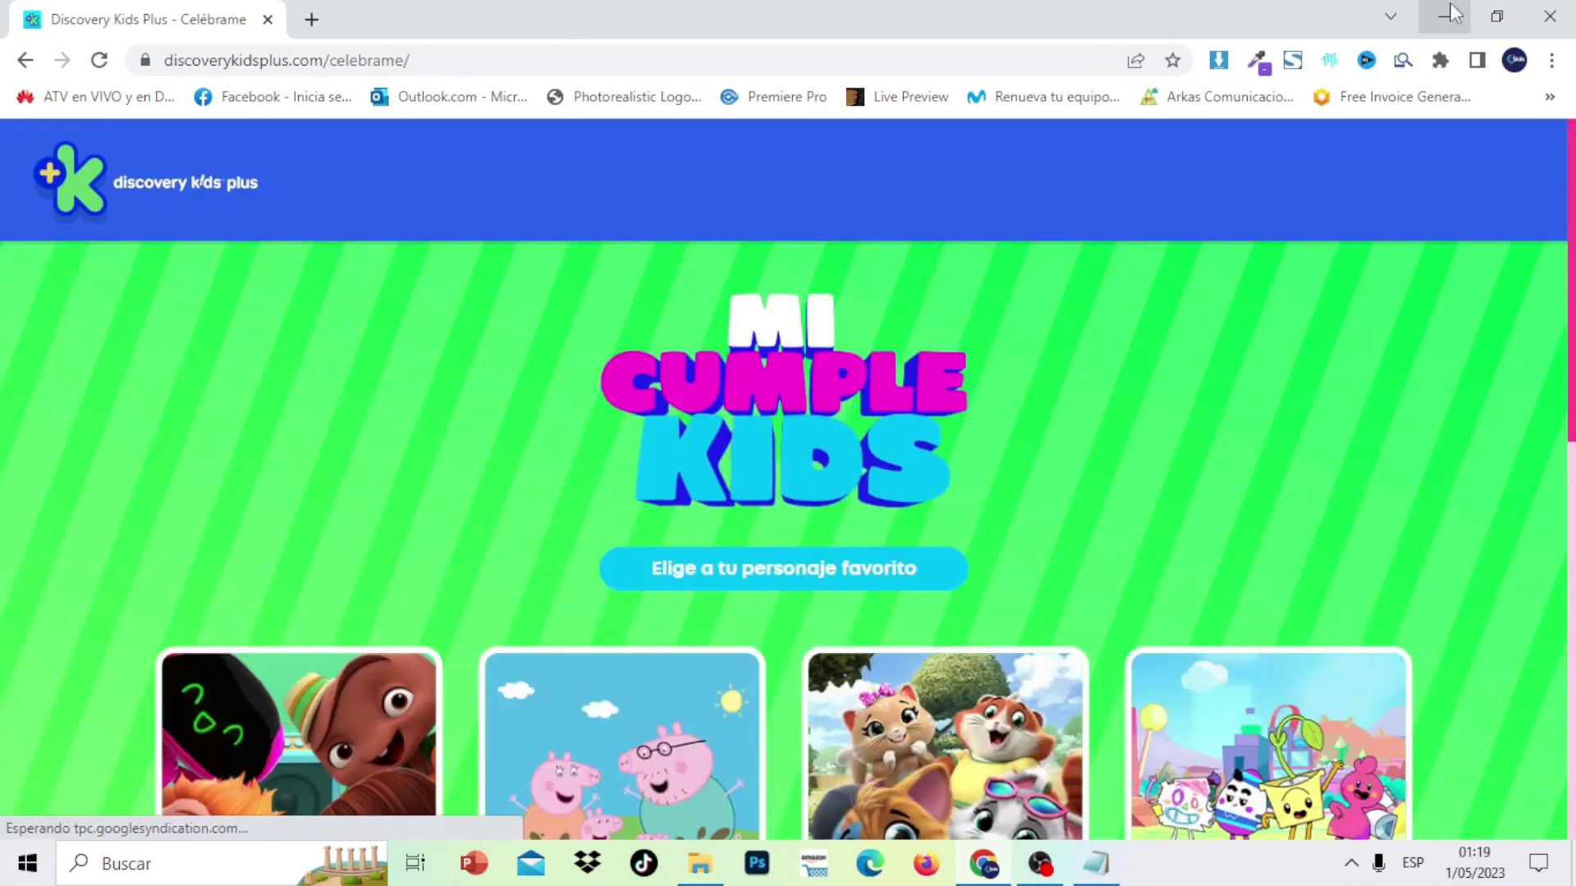
scroll(788, 476, down, 9)
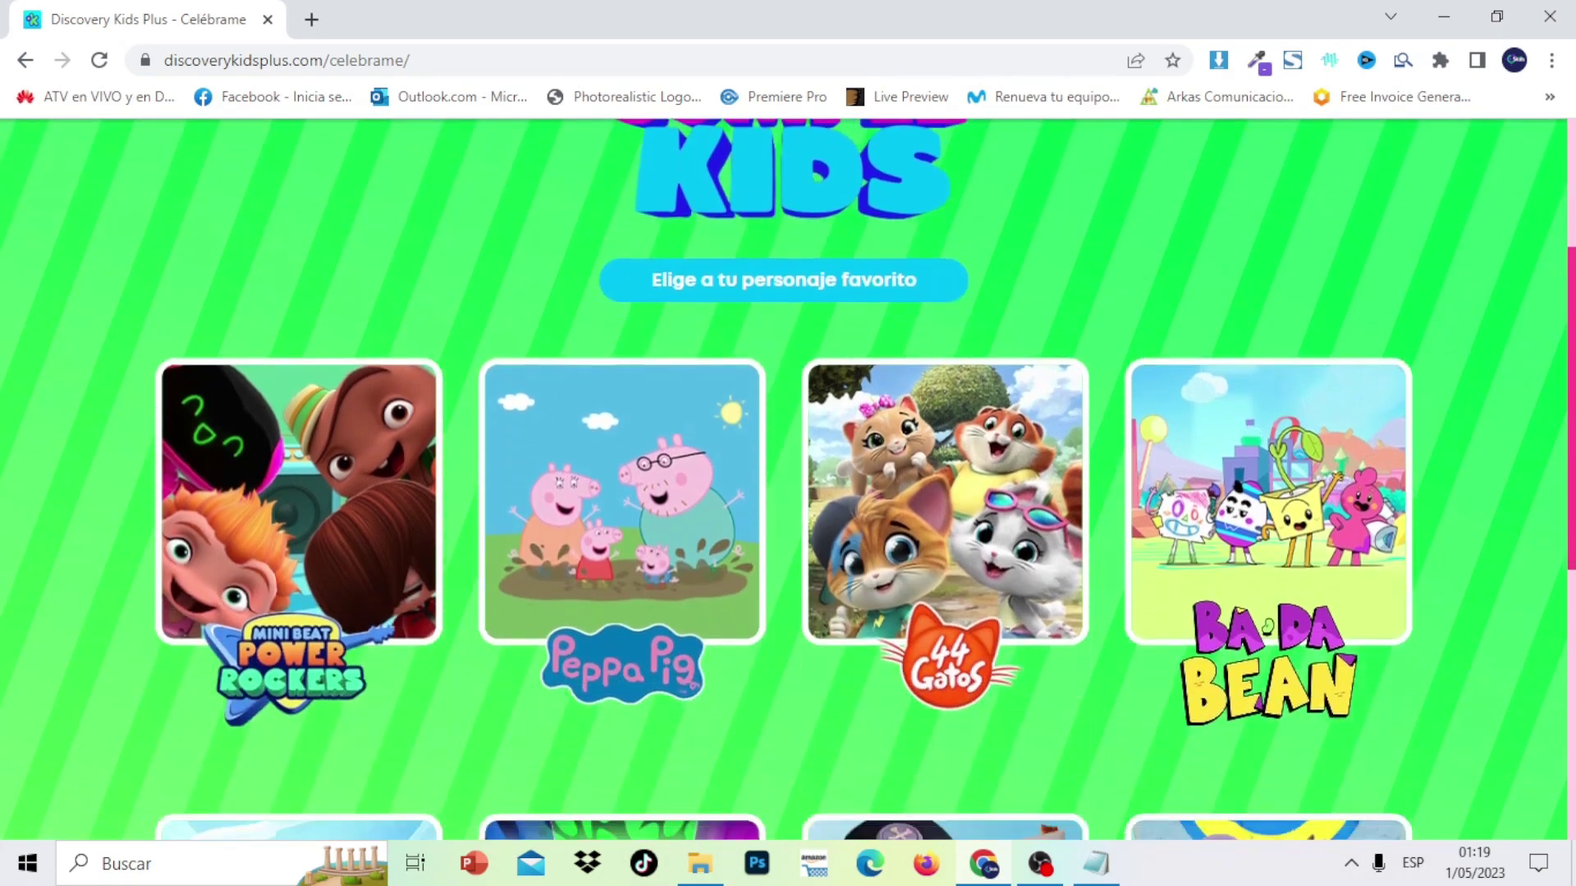
scroll(788, 476, down, 2)
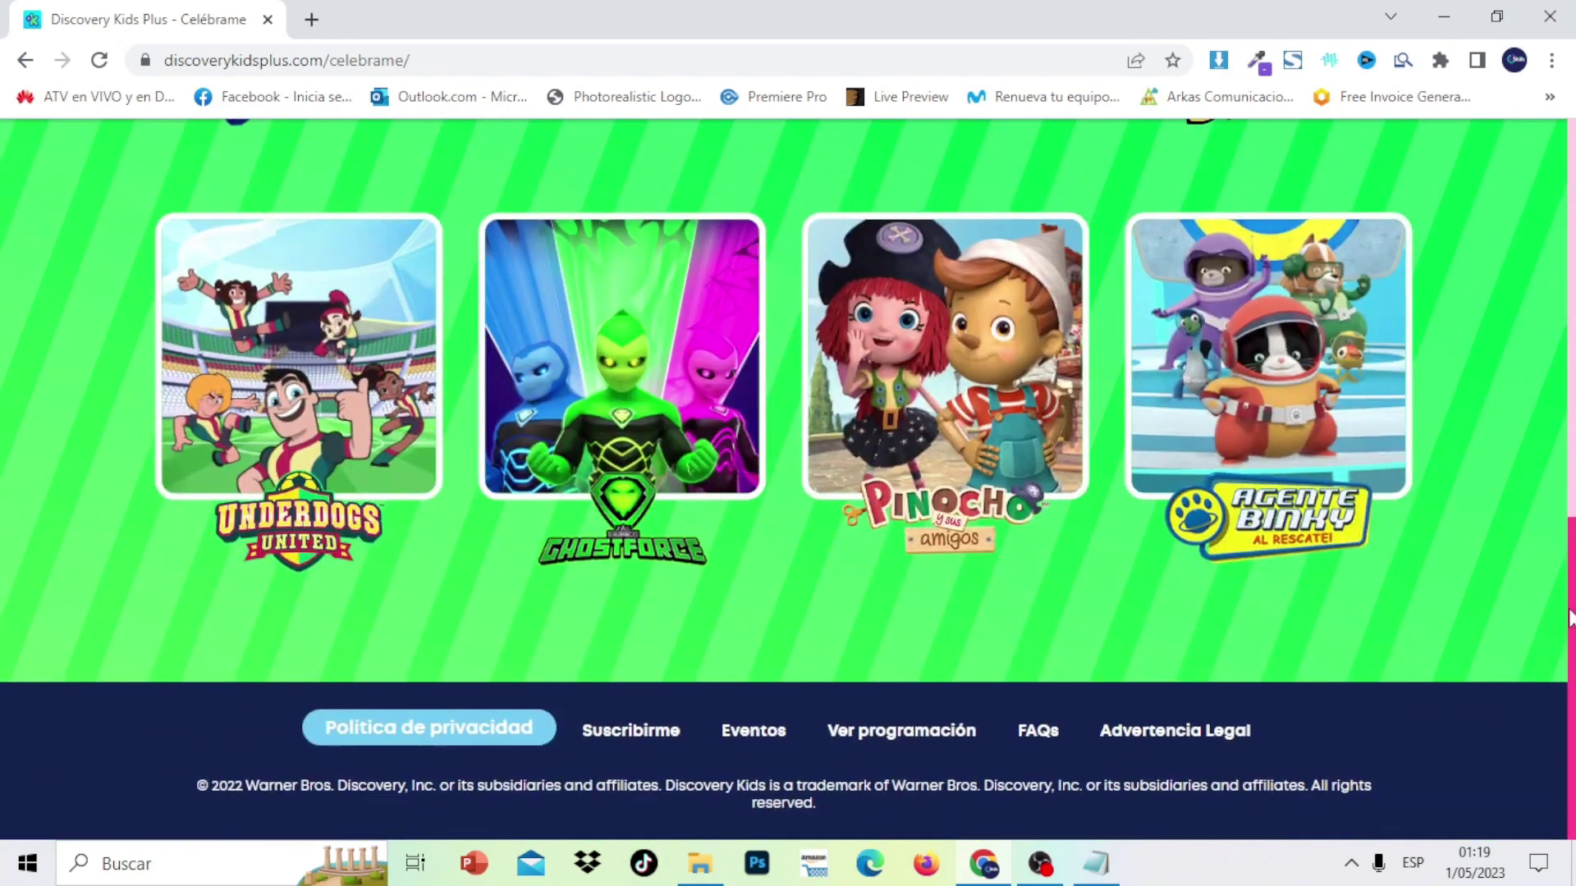
scroll(1572, 624, up, 11)
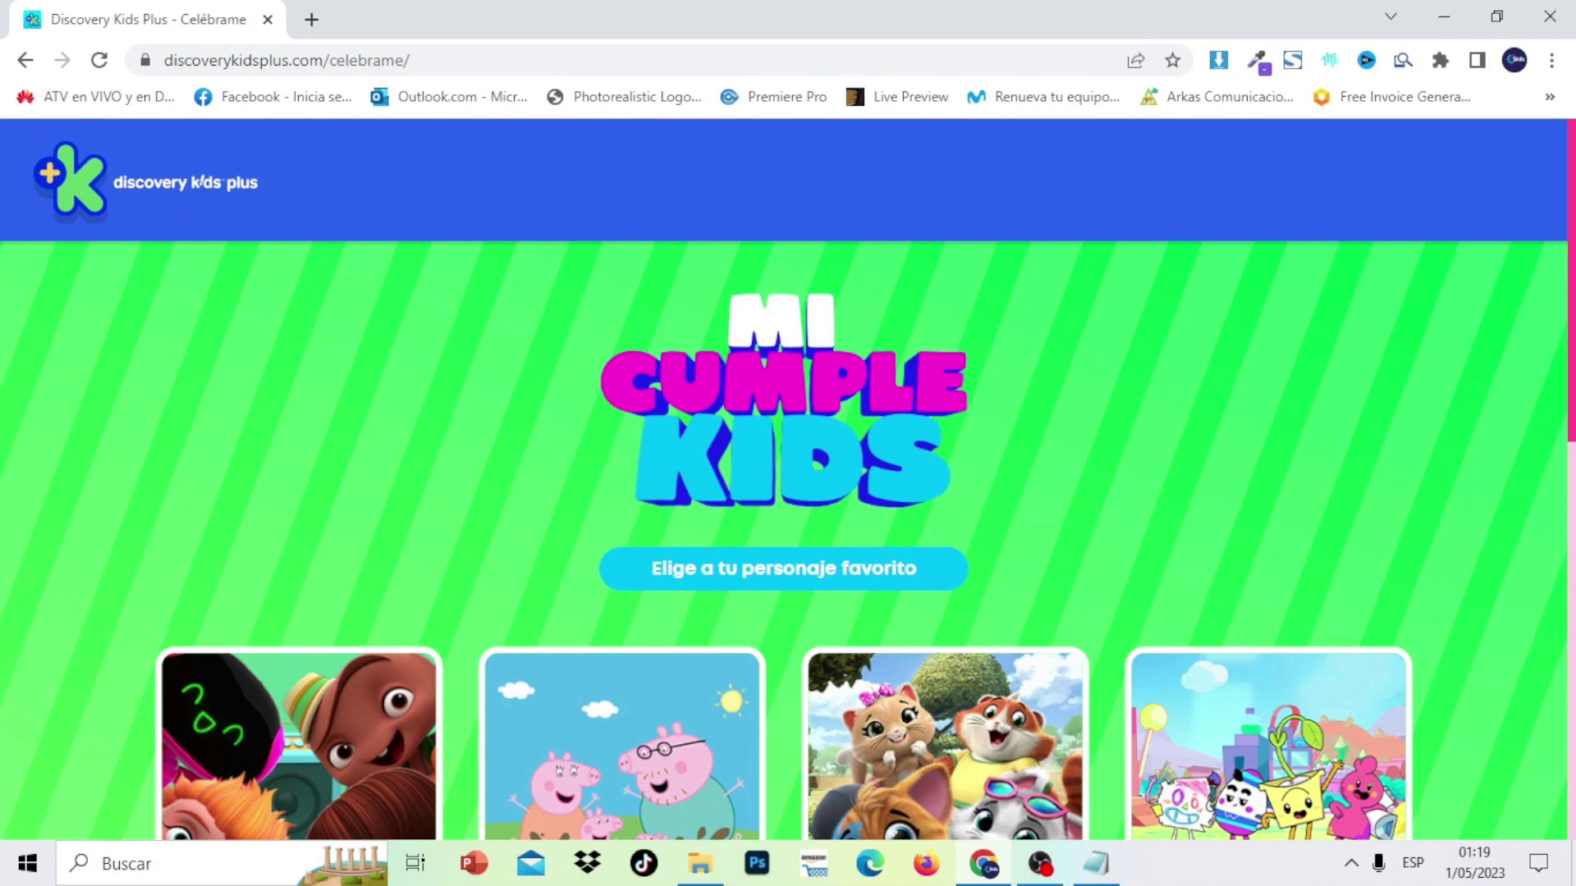
scroll(788, 480, down, 8)
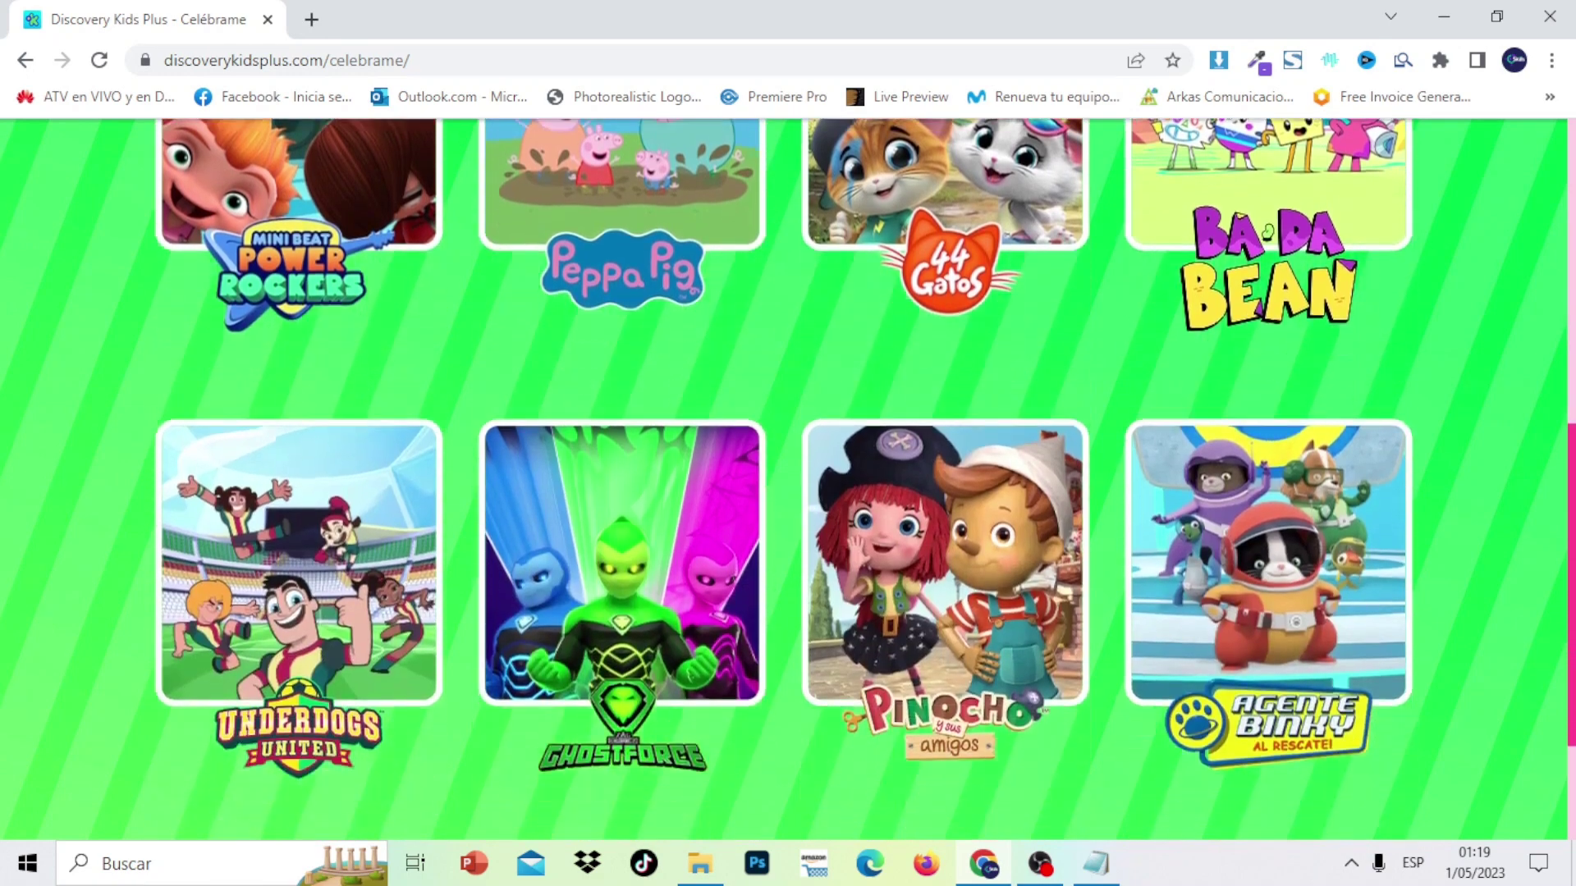
scroll(787, 480, down, 3)
scroll(1557, 643, up, 10)
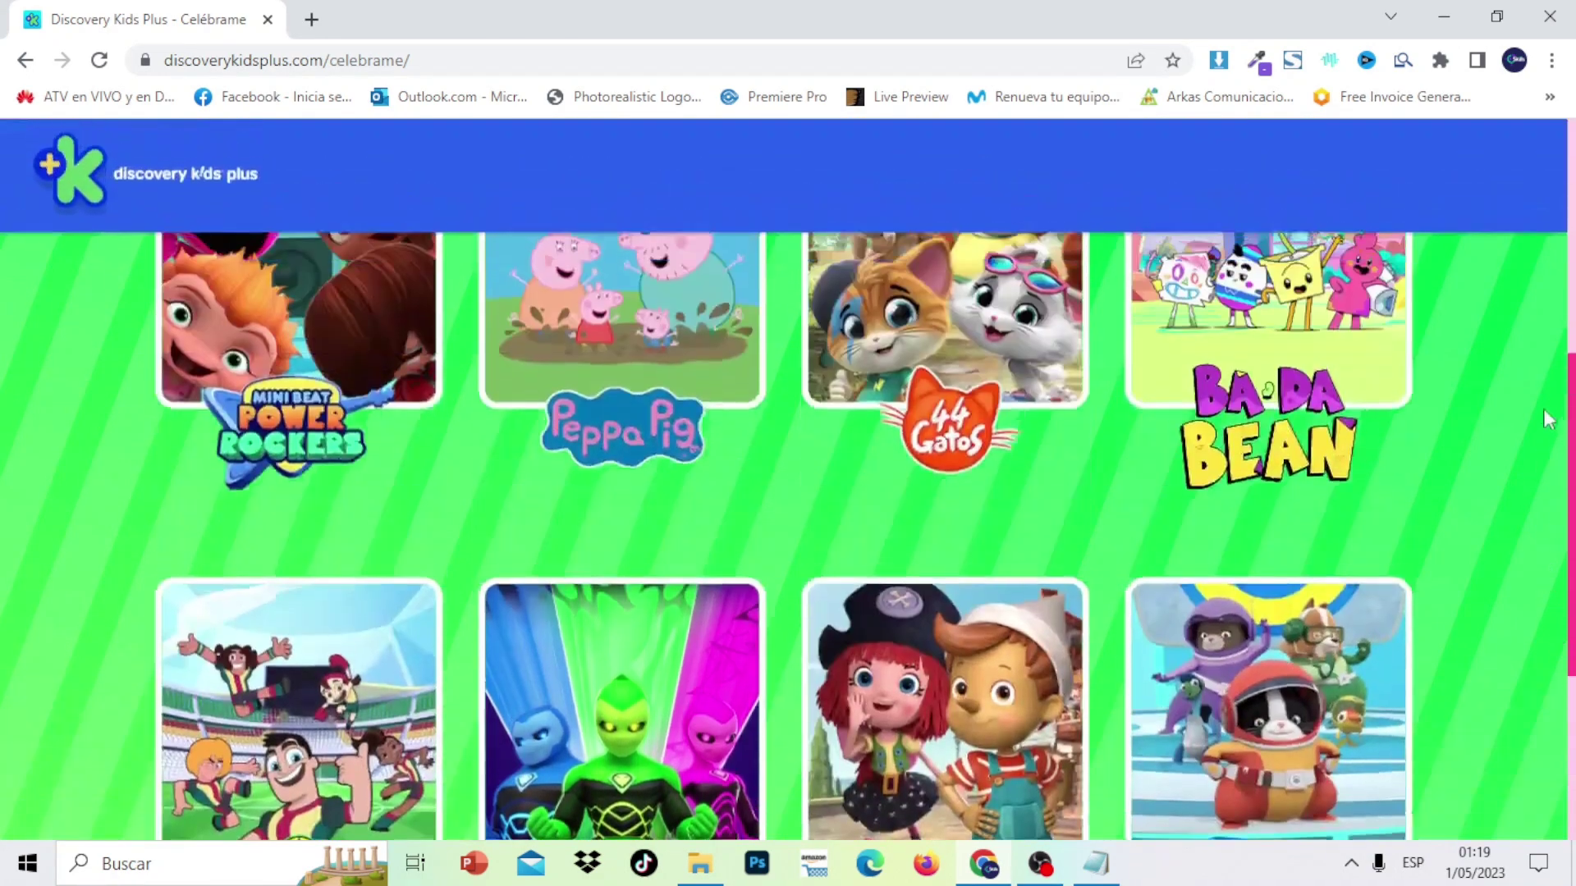
scroll(1559, 269, down, 3)
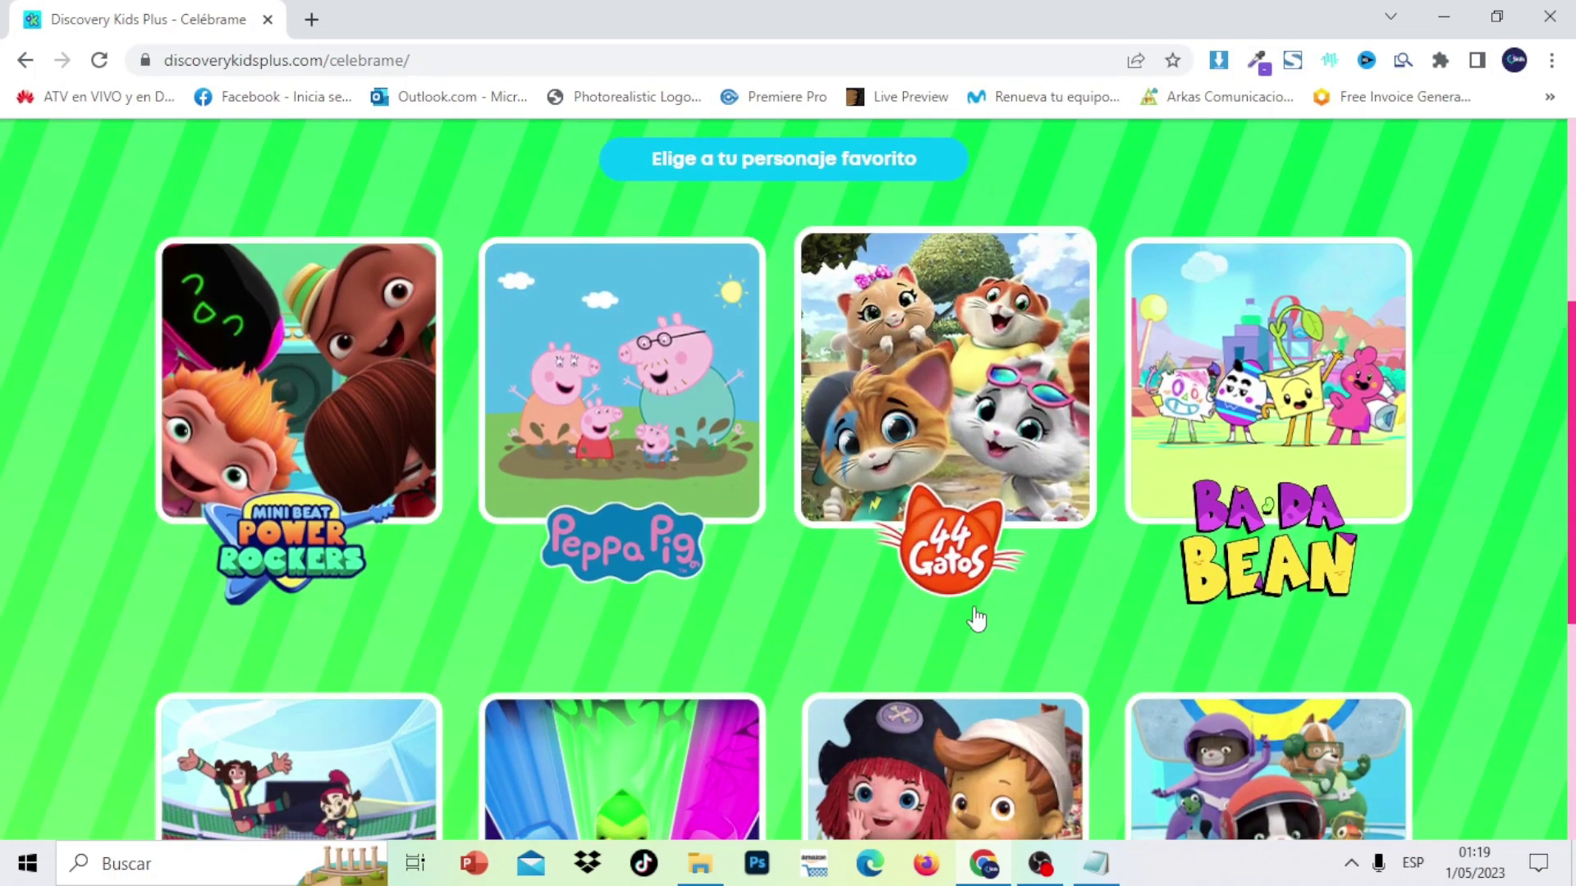
scroll(1559, 492, down, 3)
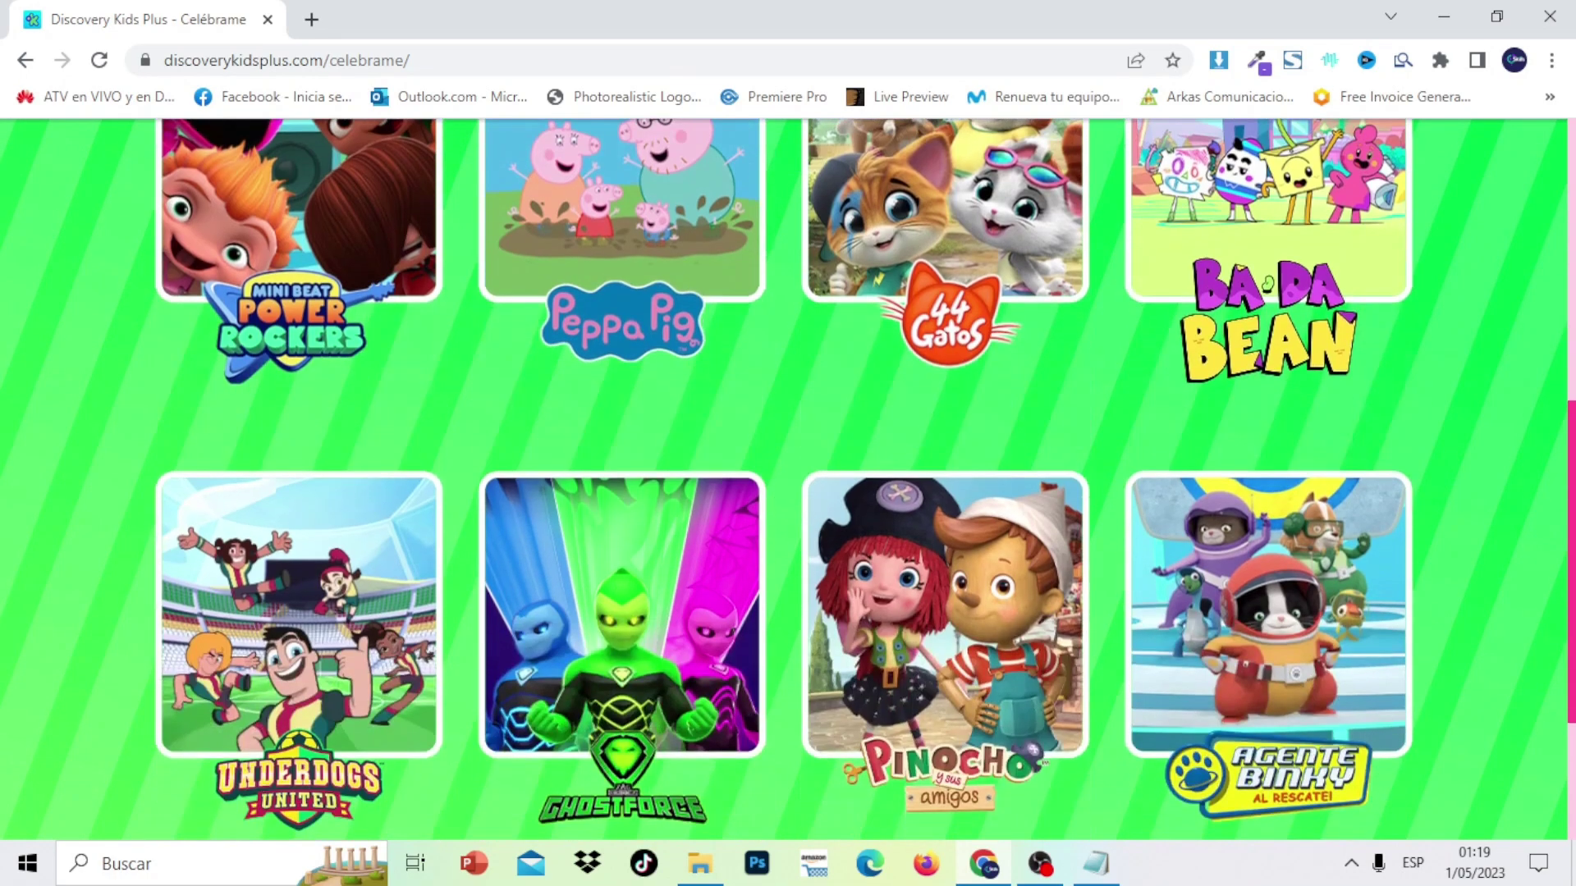
scroll(787, 480, down, 3)
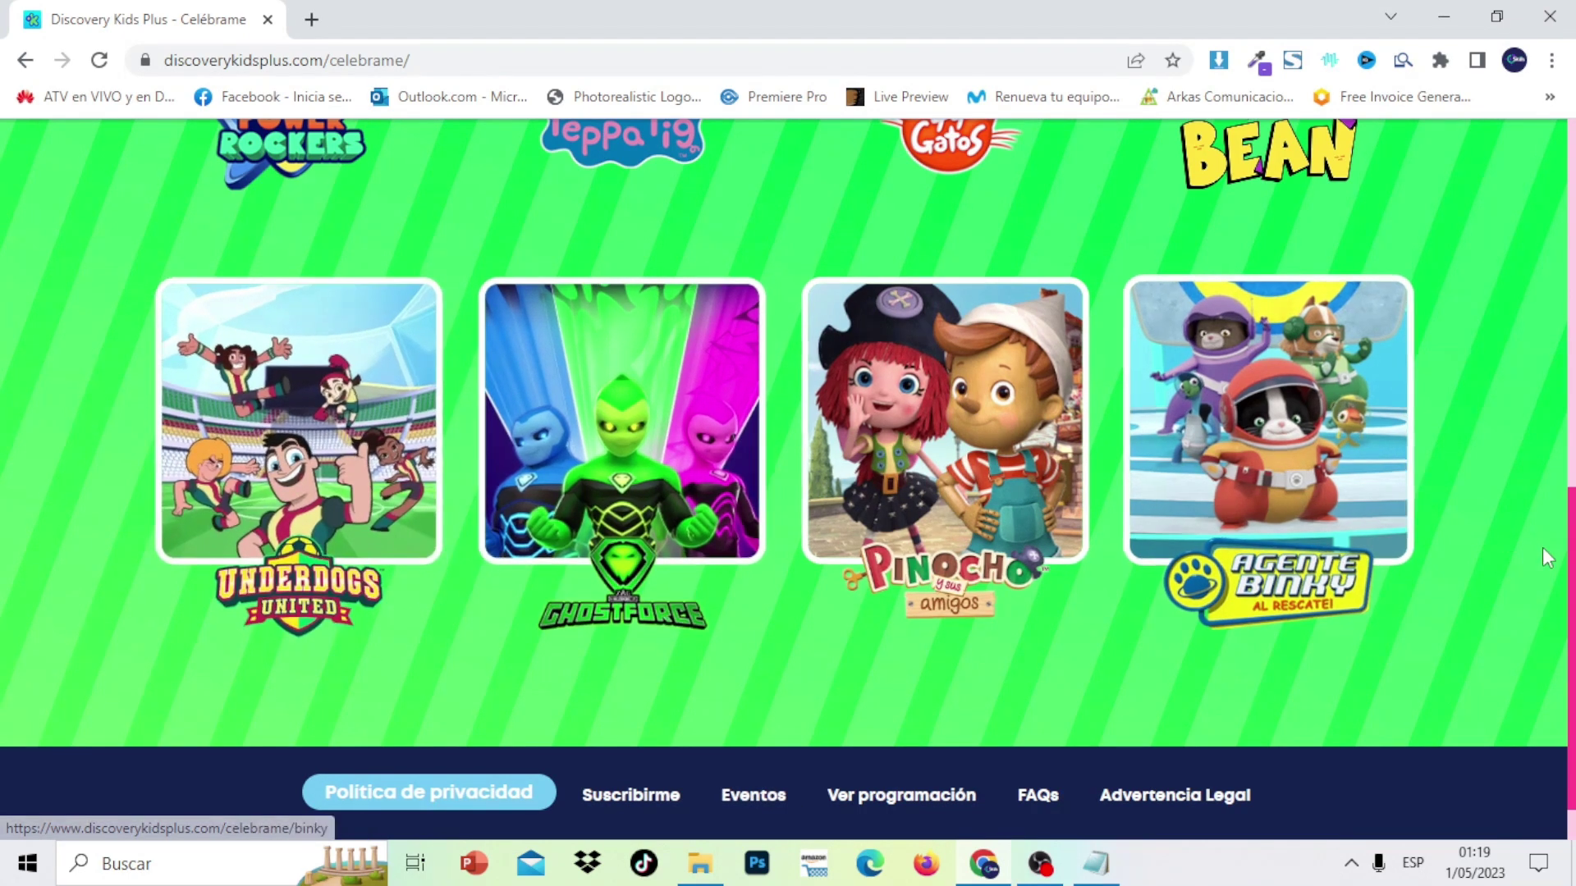
scroll(1505, 538, up, 10)
scroll(788, 480, down, 4)
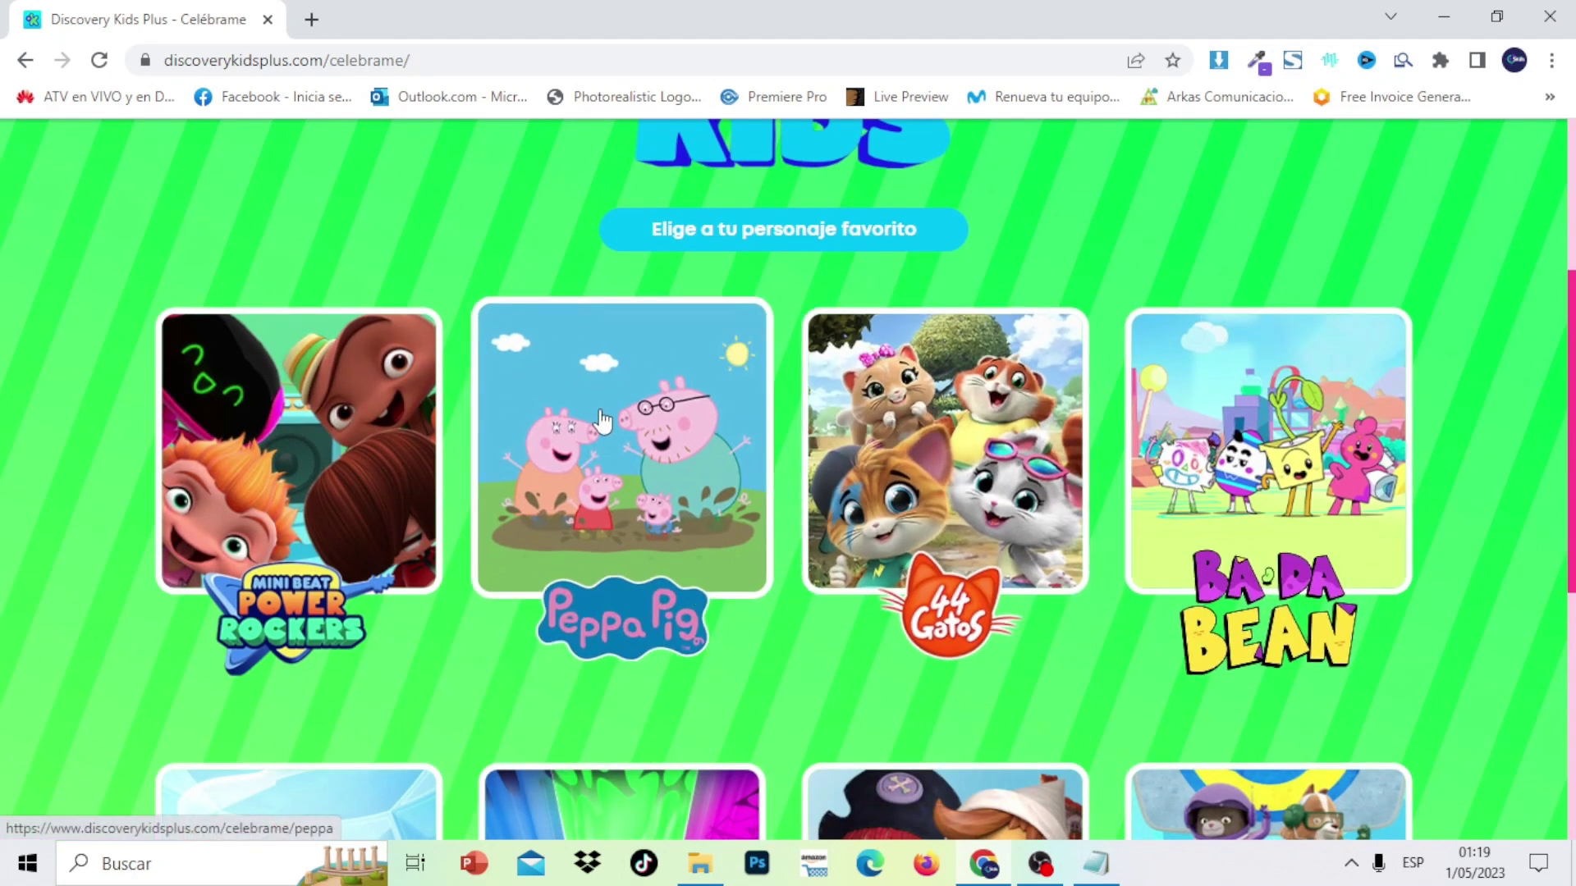
Open the Peppa Pig registration form and fill in the adult's first name, surname and e-mail
click(602, 419)
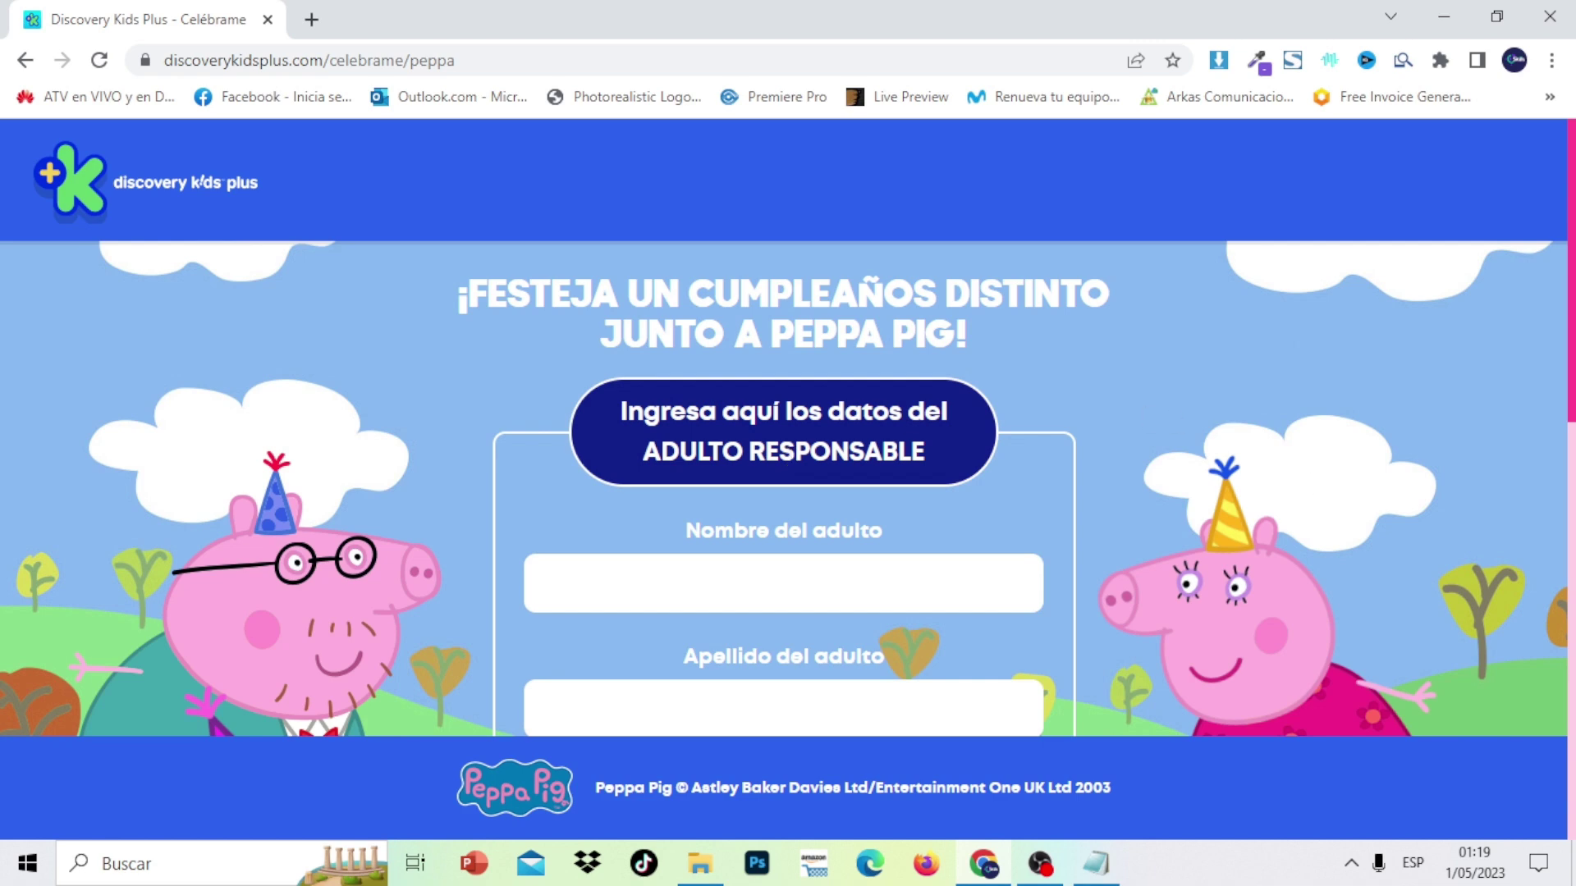
scroll(962, 399, down, 5)
scroll(963, 398, up, 1)
scroll(963, 399, down, 1)
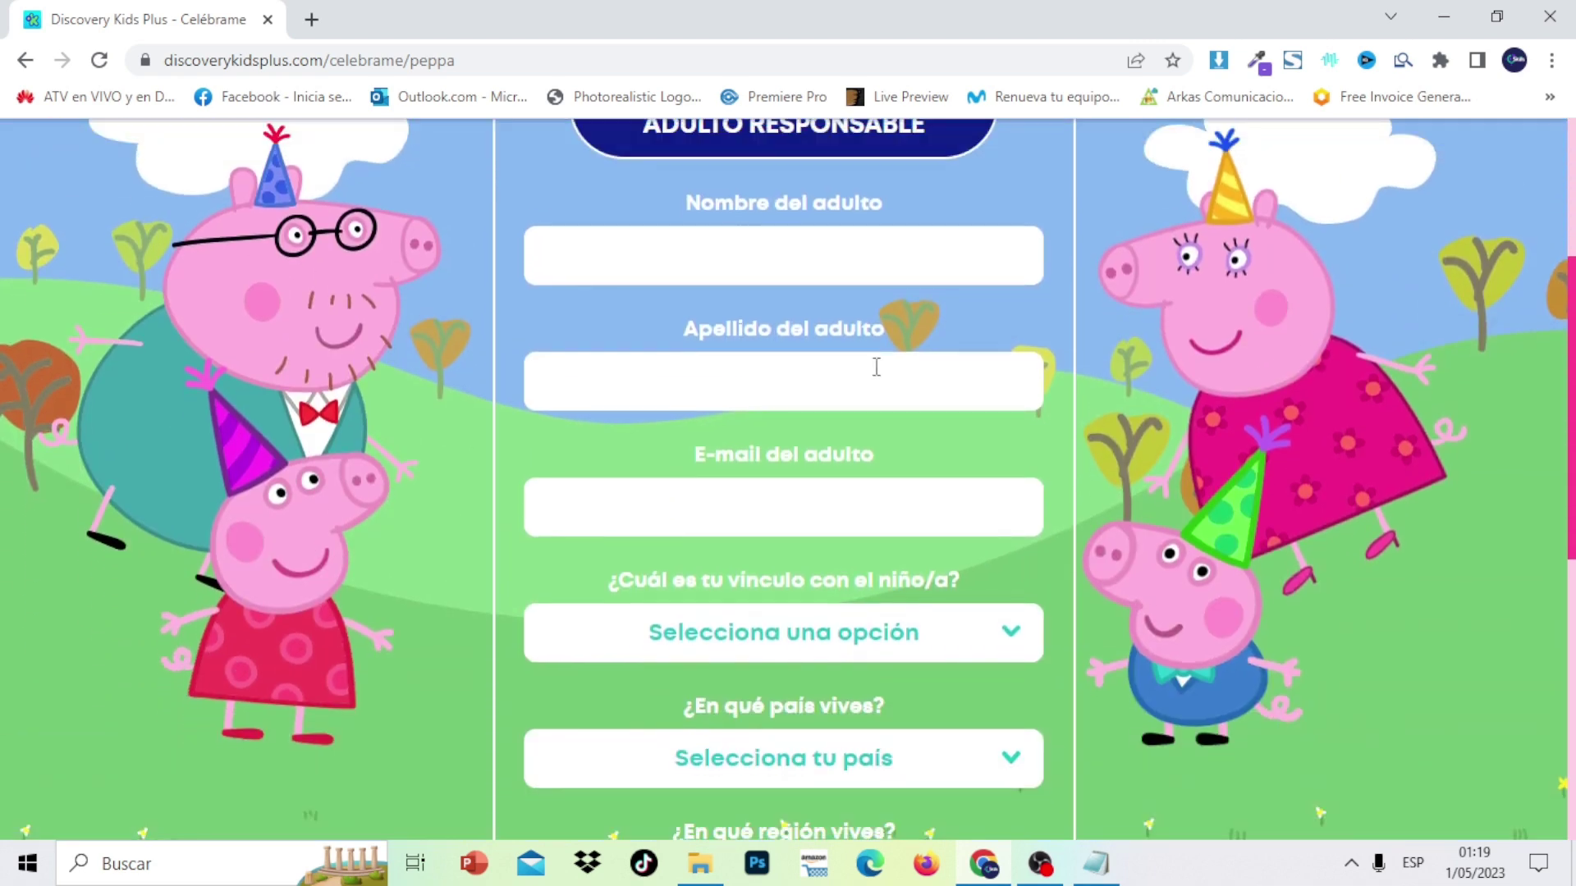
click(764, 261)
text(jonathan)
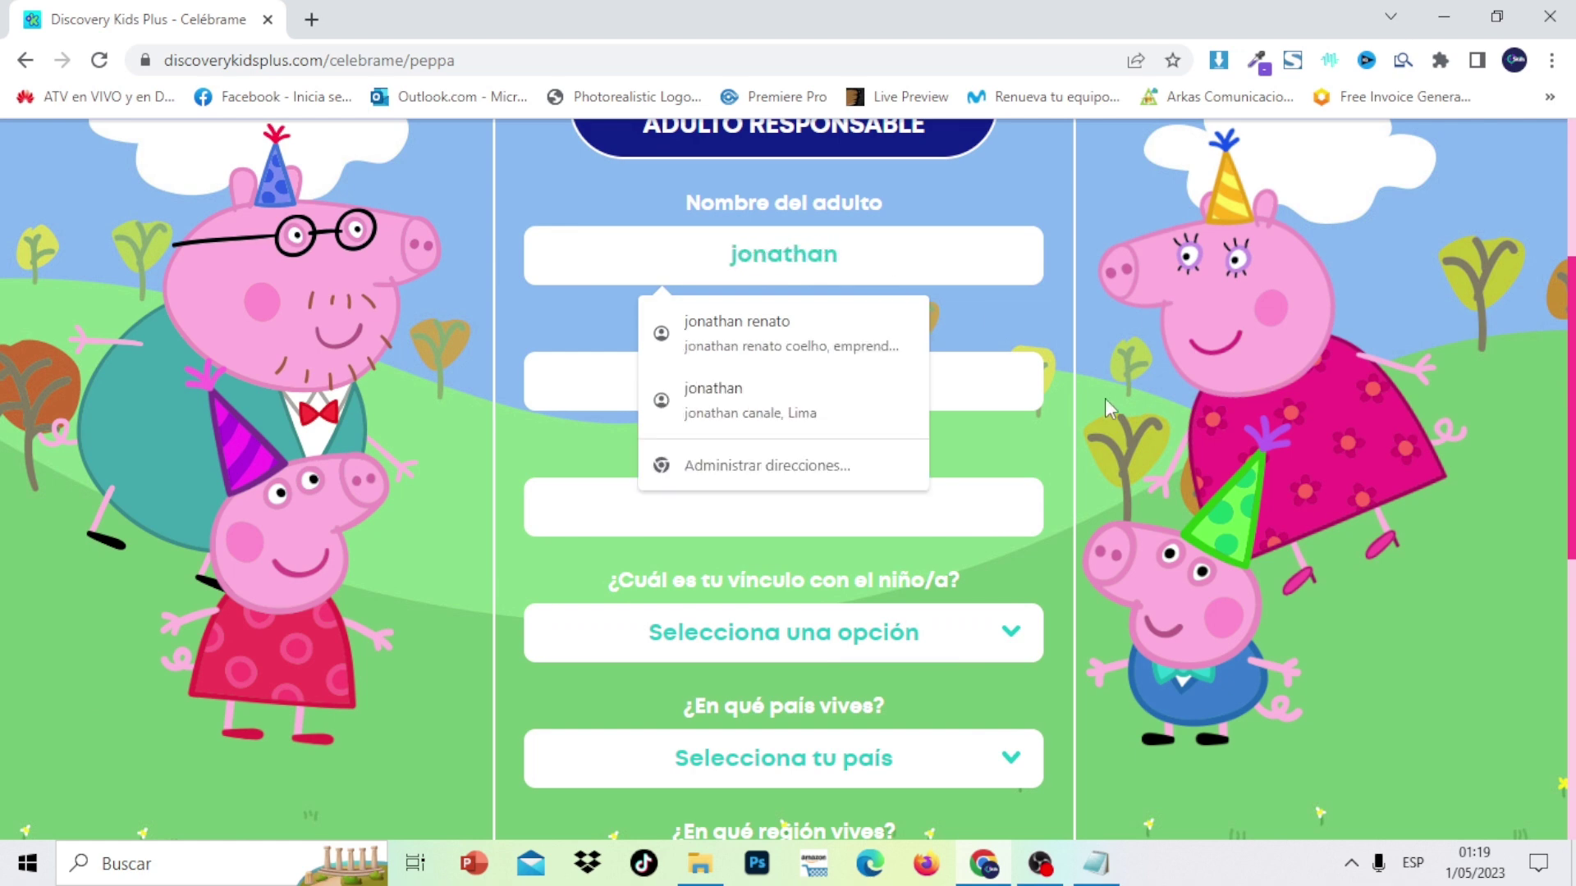
click(997, 389)
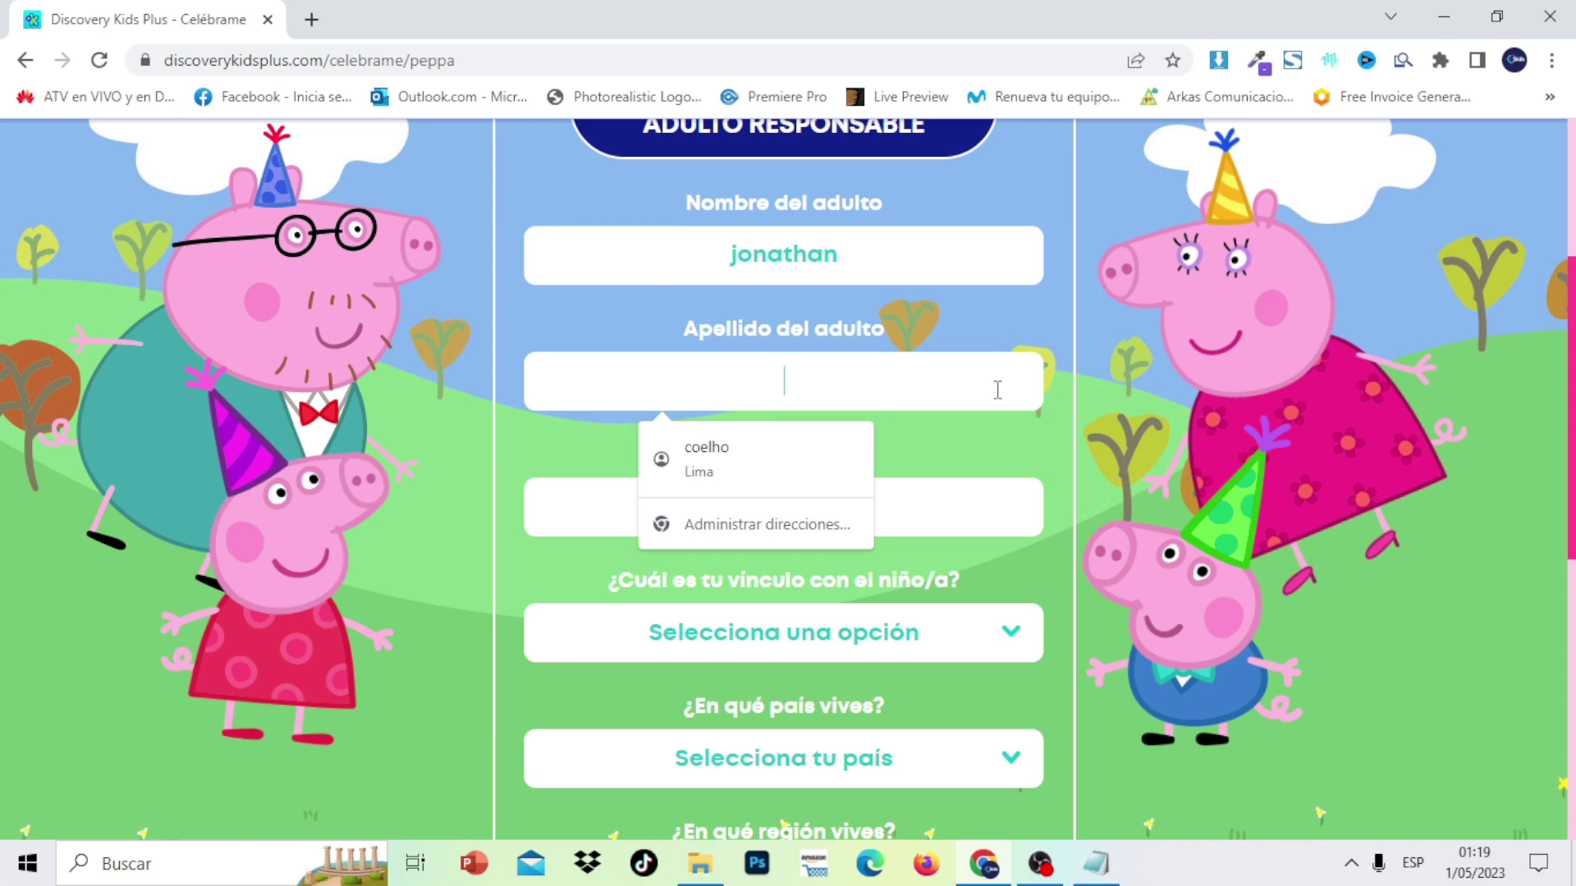
text(on)
key(BackSpace)
key(BackSpace)
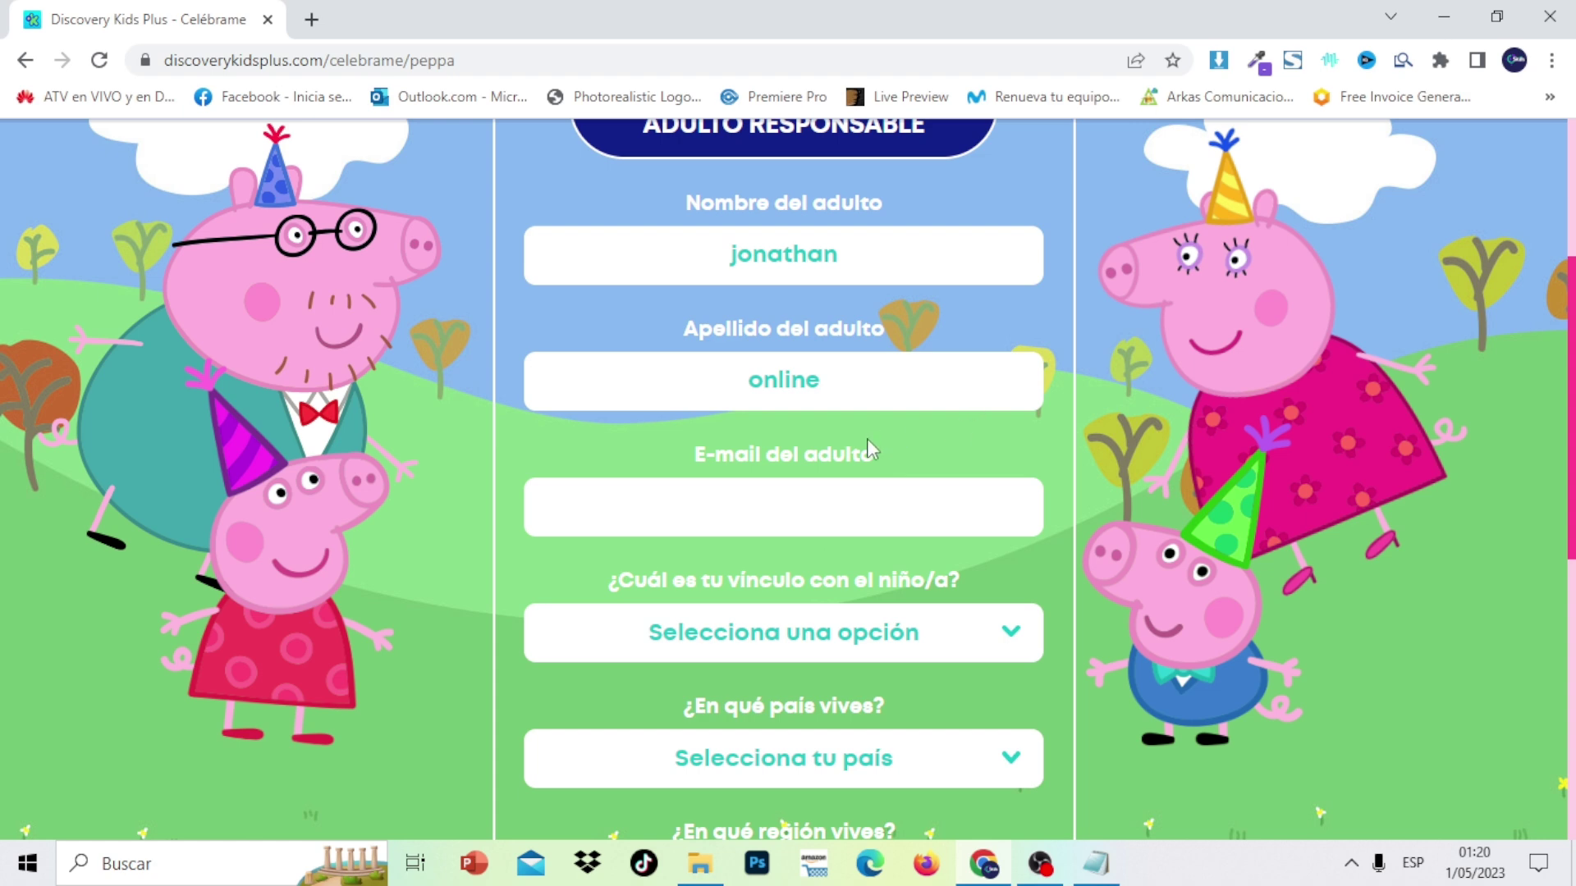
click(798, 509)
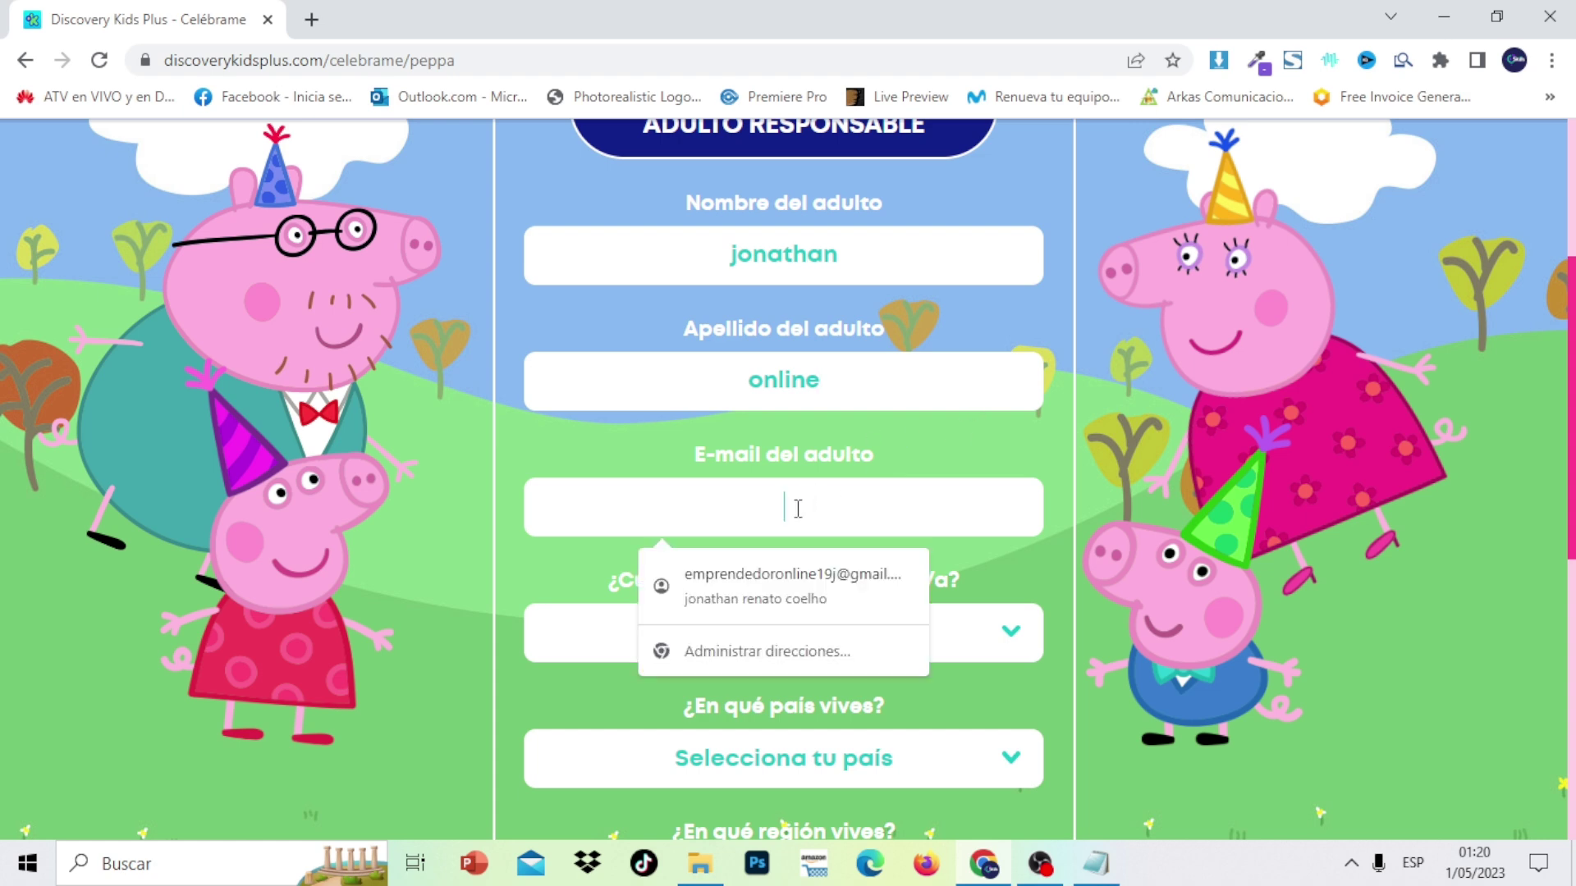
text(su)
click(793, 574)
Set the relationship to the child as Tío and the country to Perú
click(952, 640)
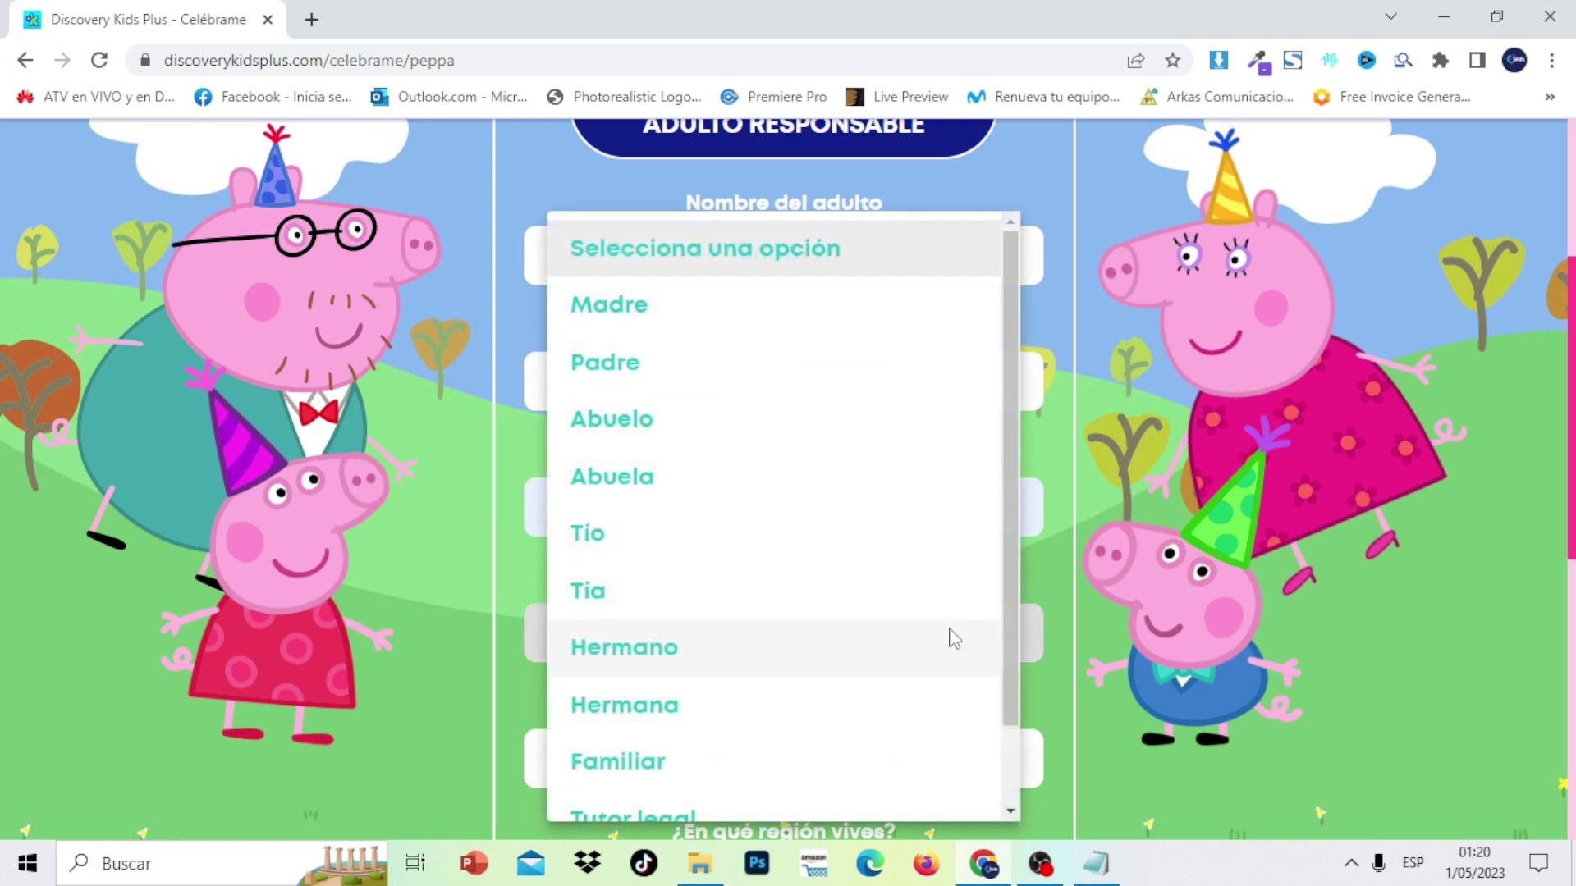
click(690, 552)
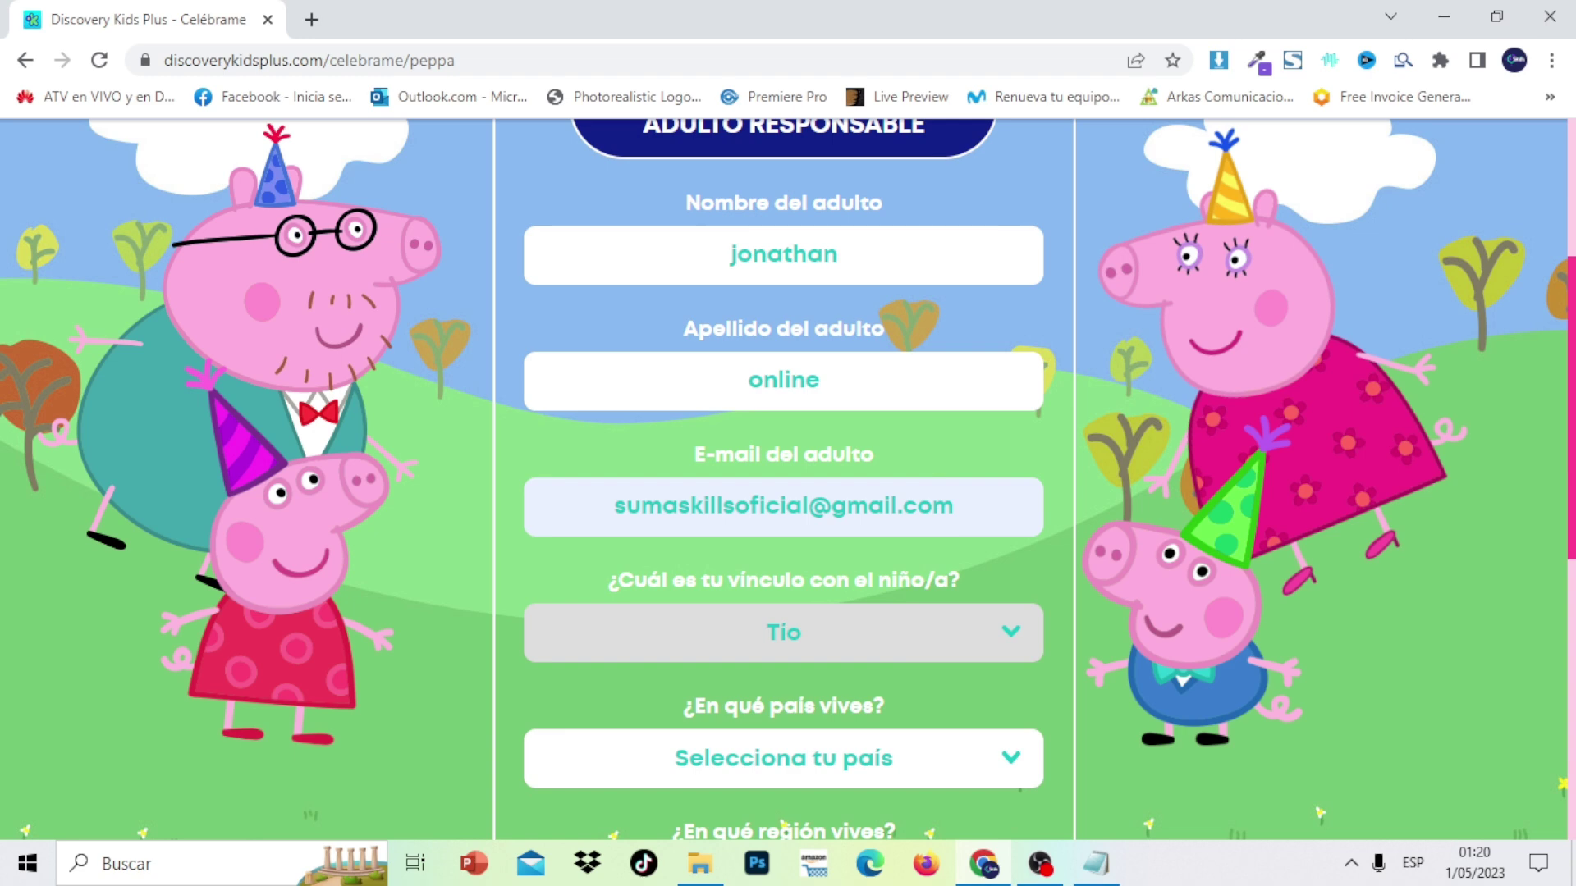
scroll(784, 476, down, 5)
click(948, 343)
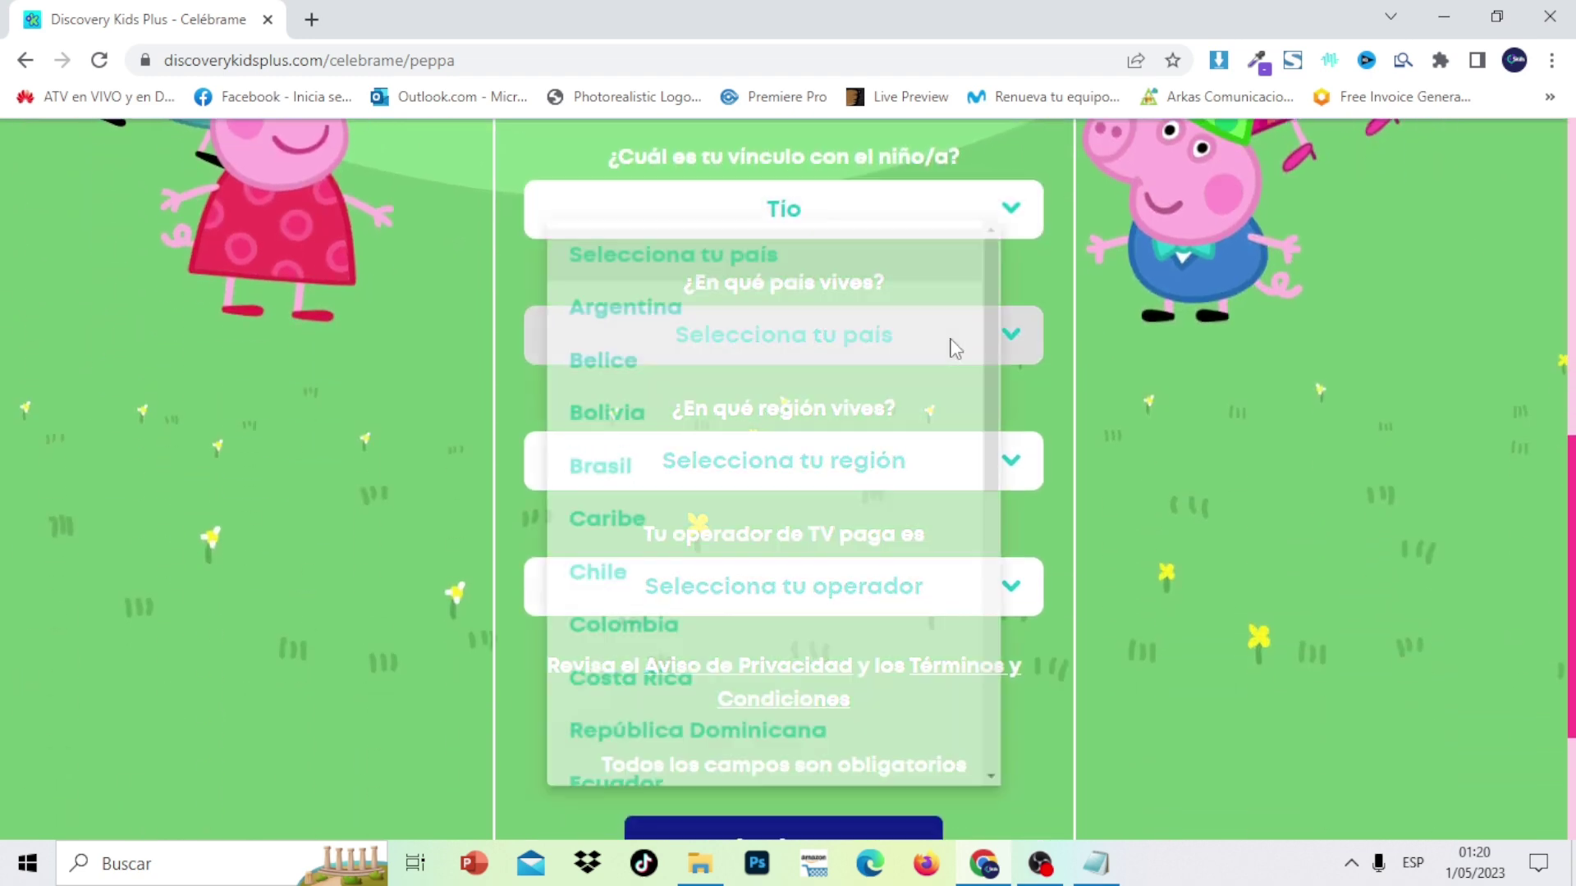
drag(1026, 439, 1034, 707)
click(858, 647)
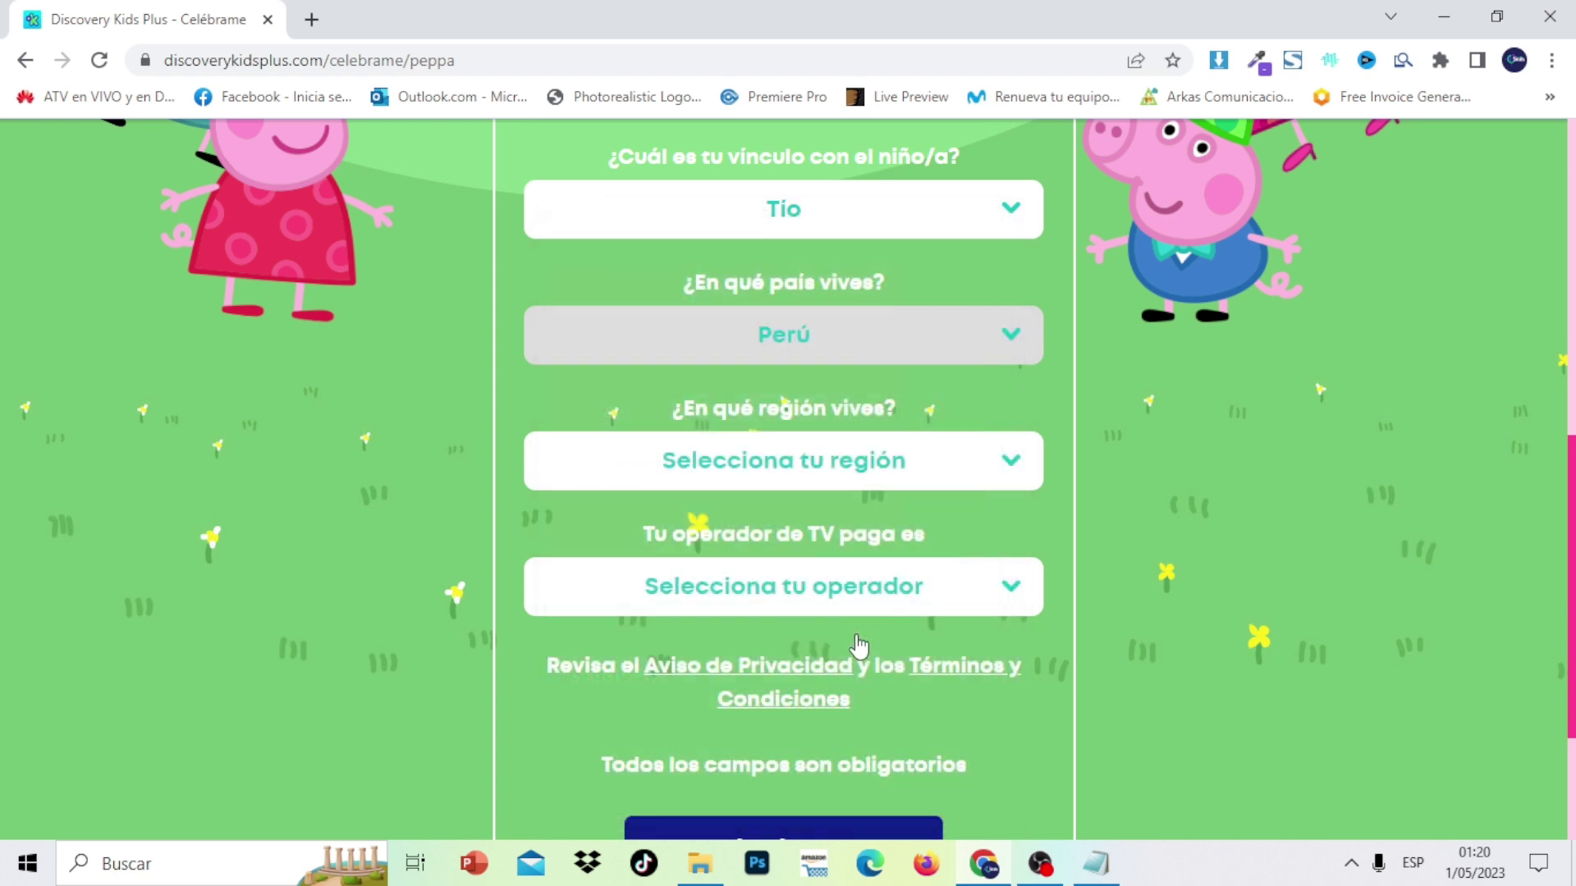
Choose region Lima and TV operator TELEFONICA, then go on to the child's details
click(1009, 466)
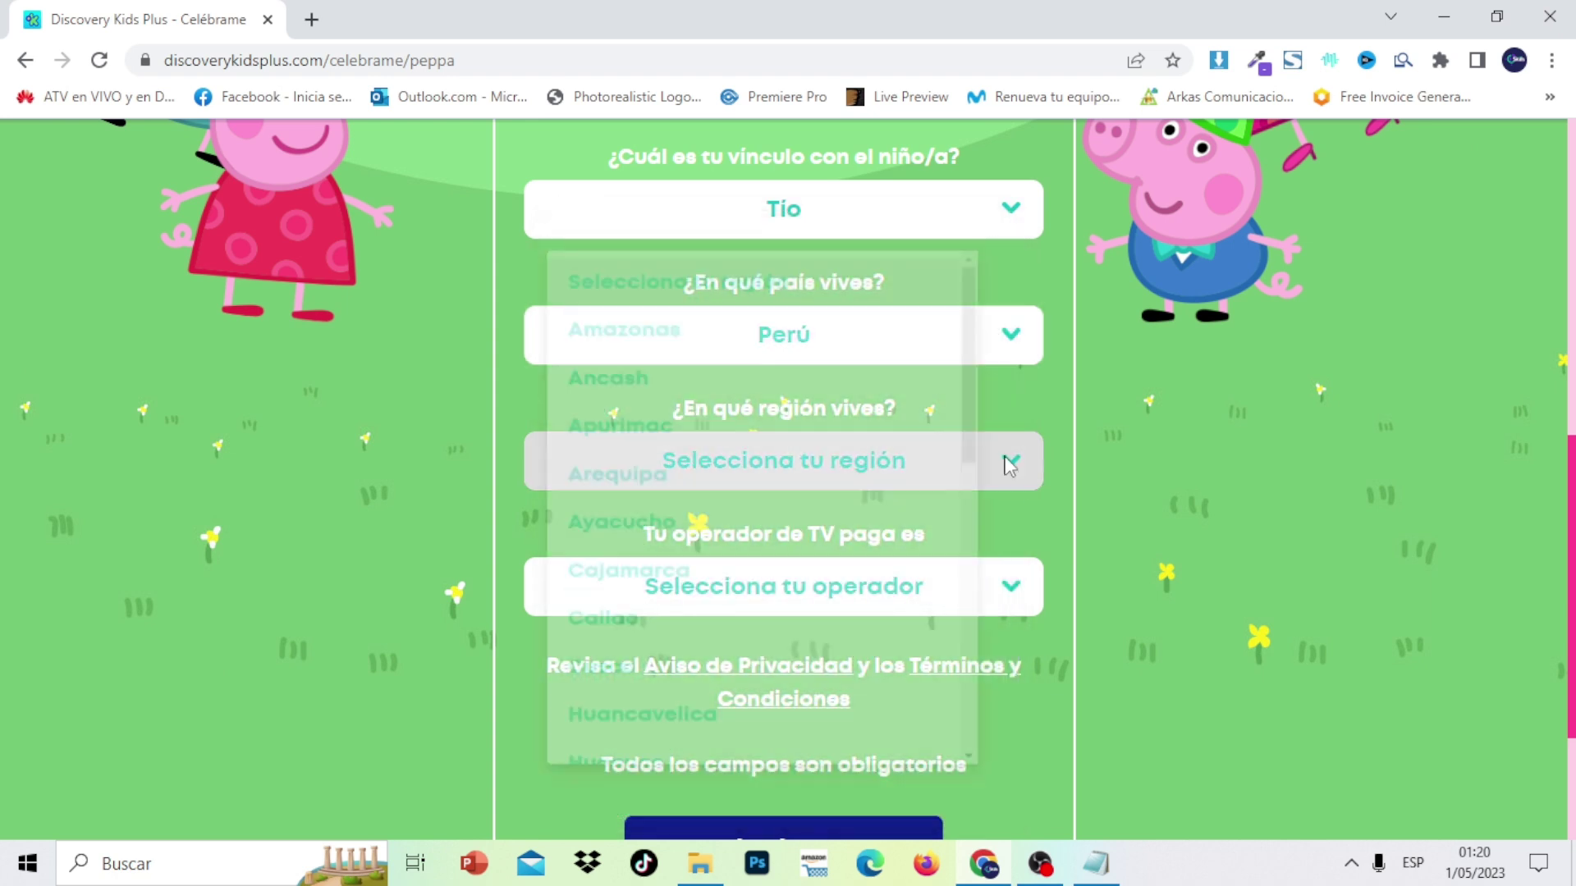
drag(1006, 356, 932, 574)
click(852, 508)
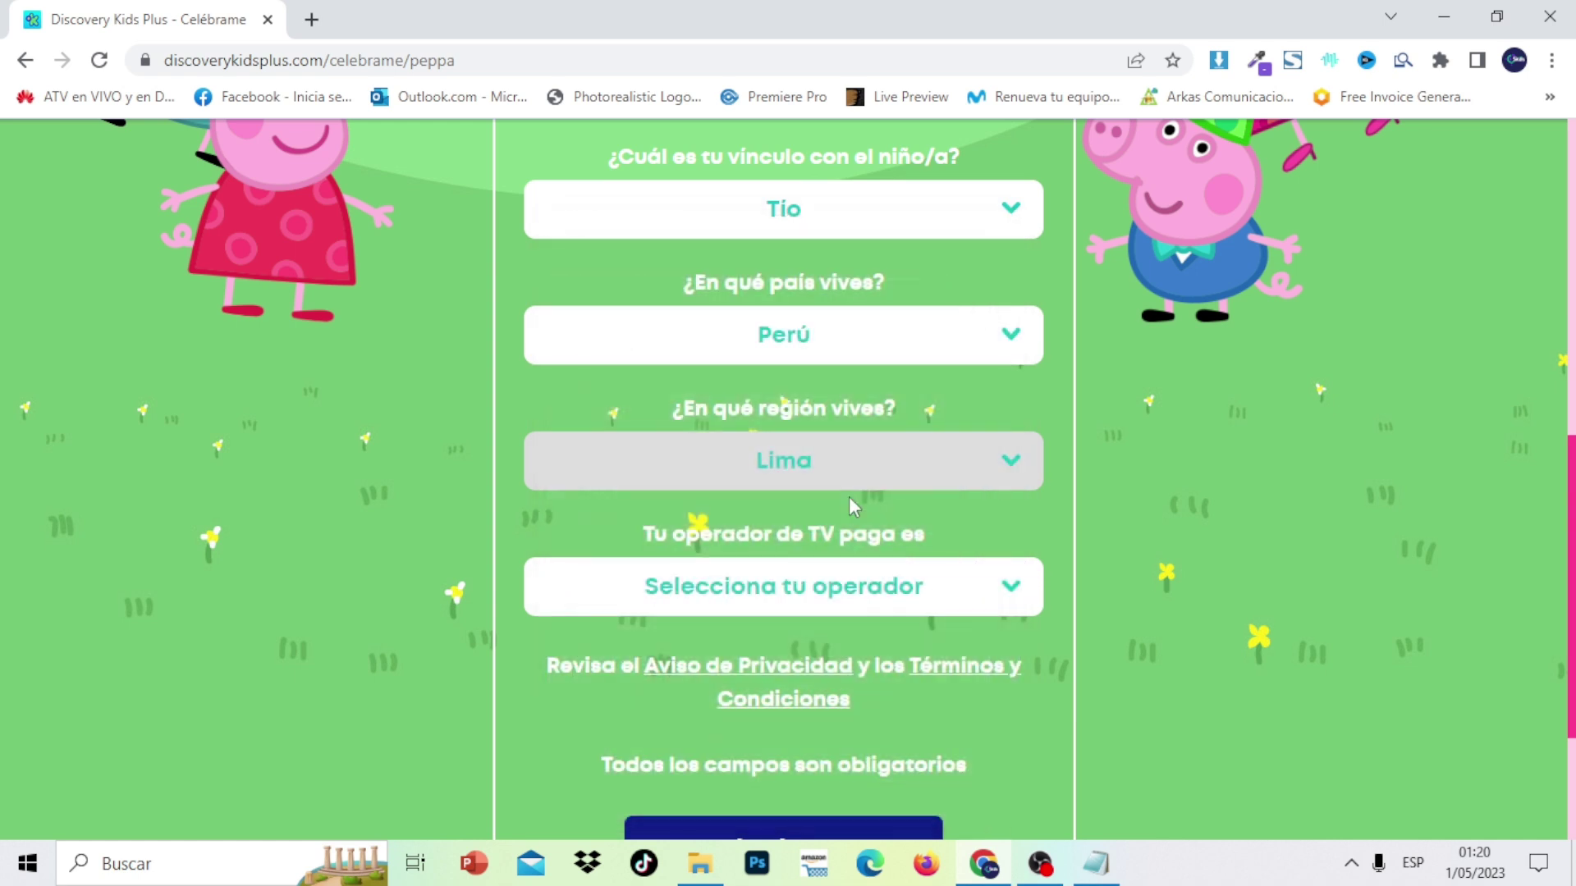
click(958, 600)
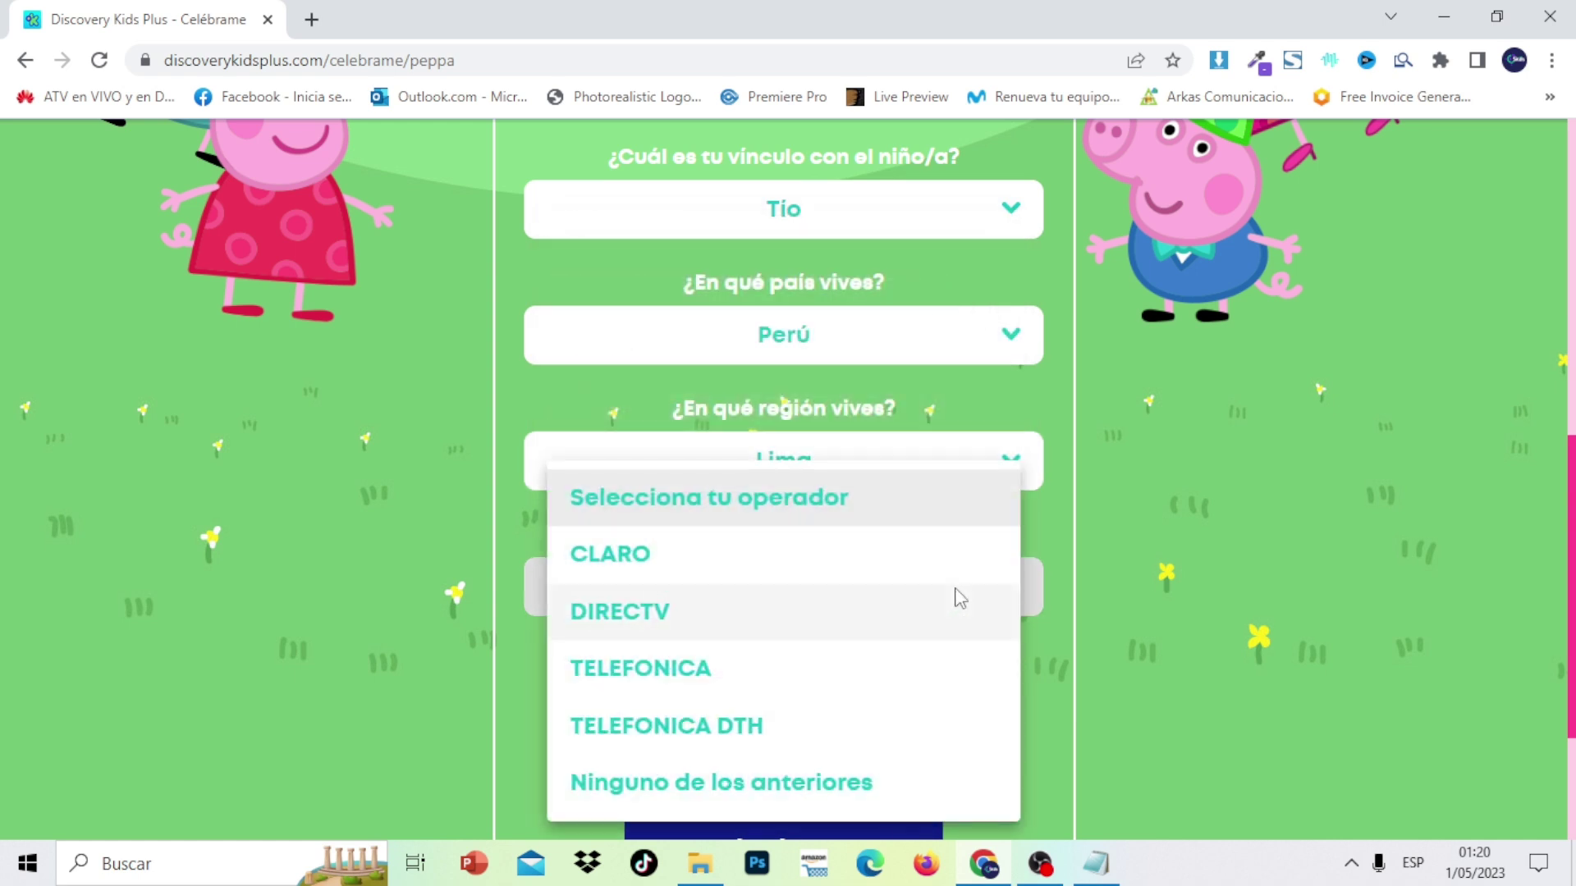
click(674, 673)
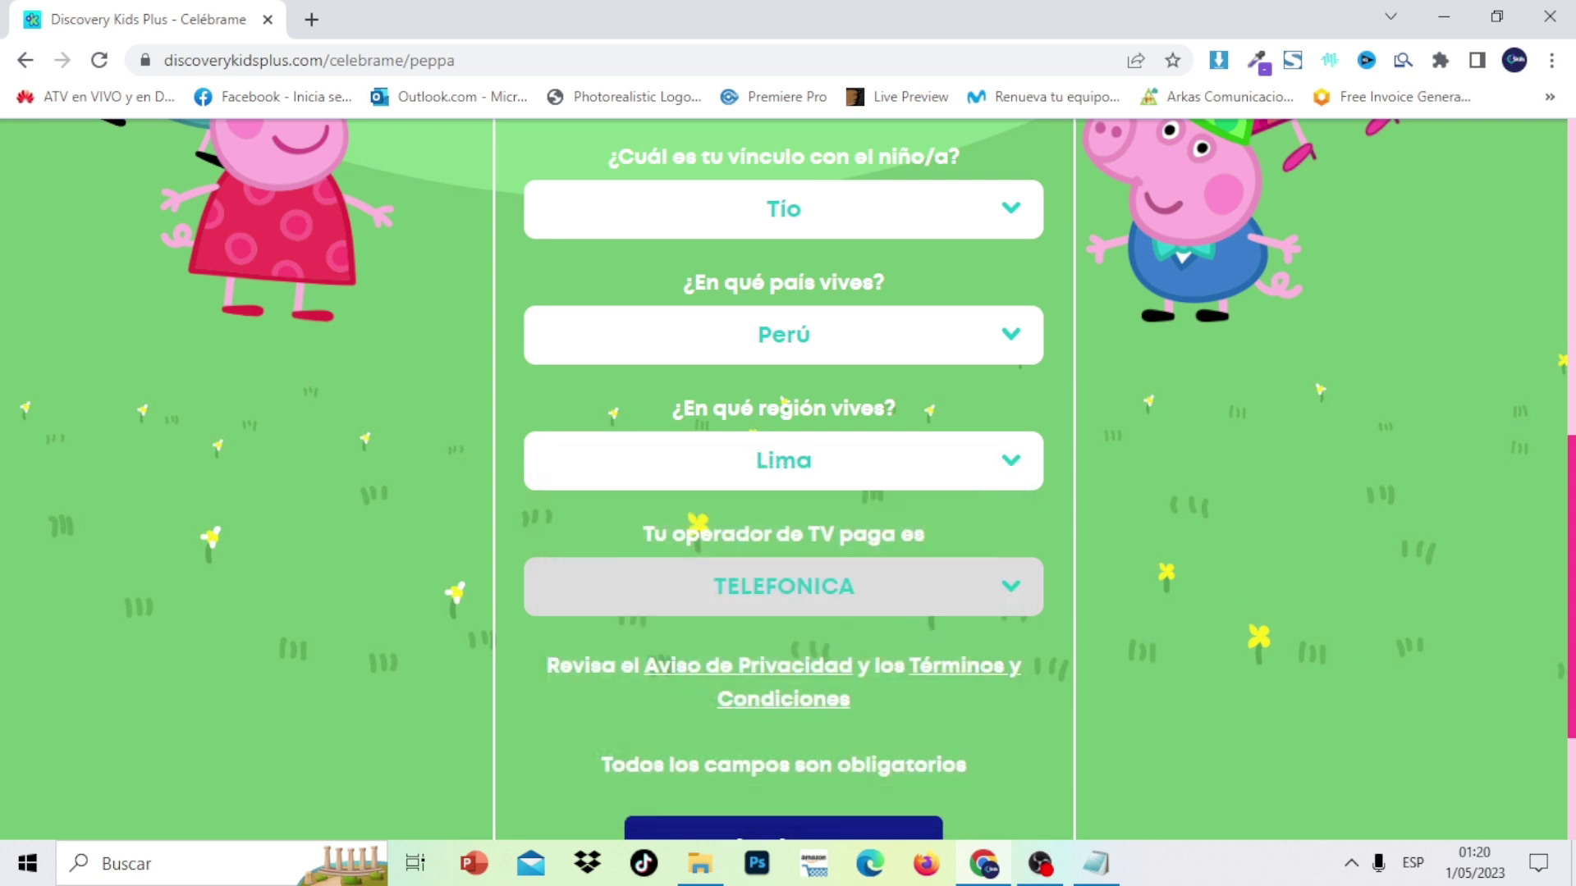
scroll(788, 480, down, 3)
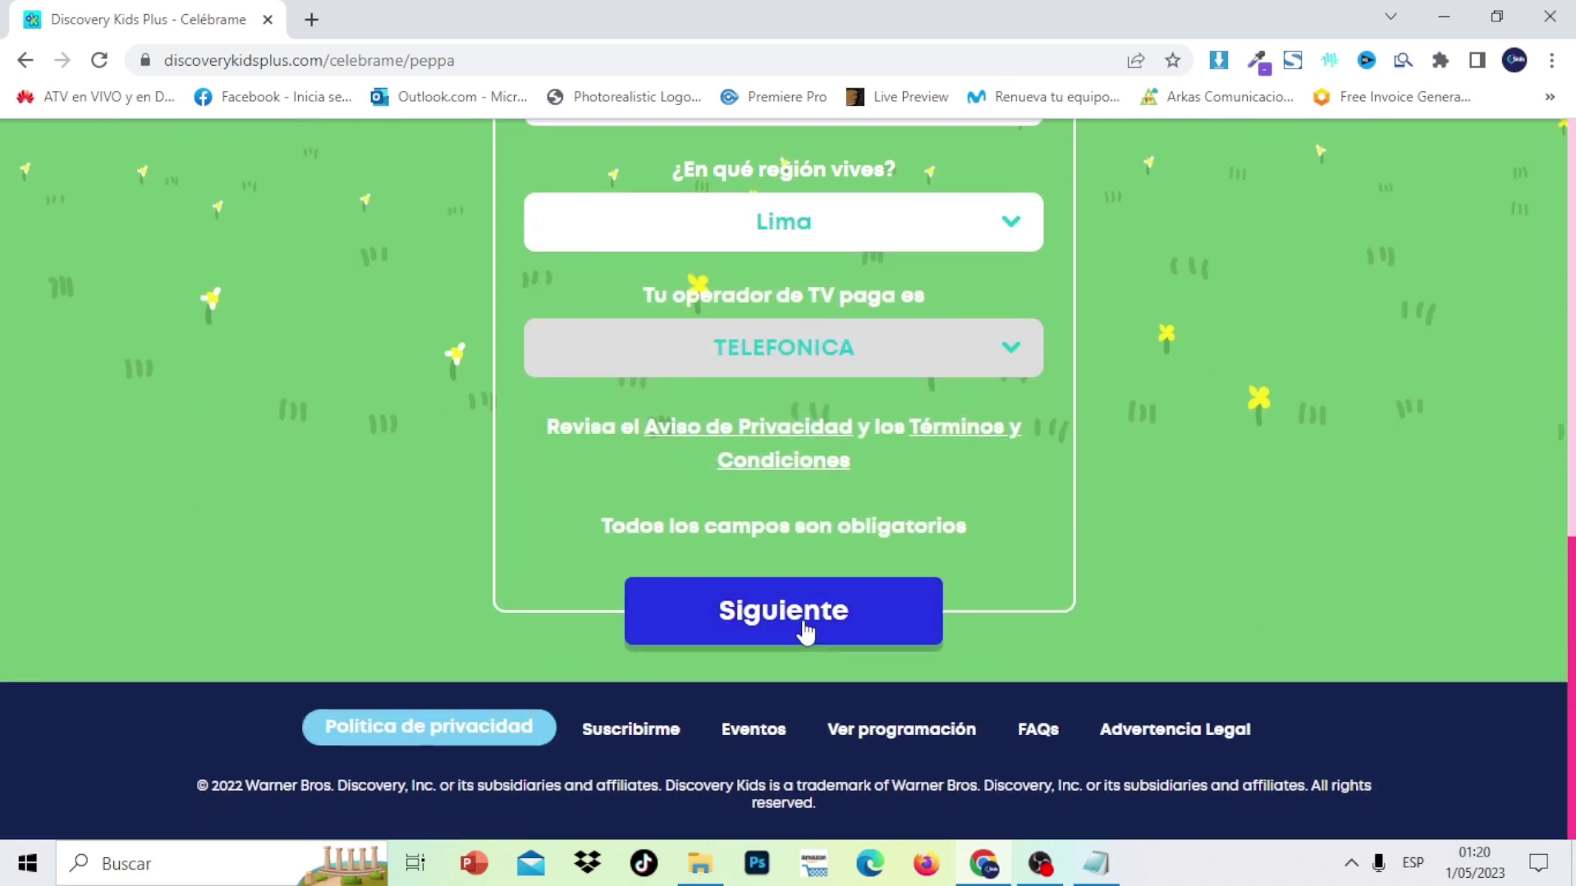
click(845, 633)
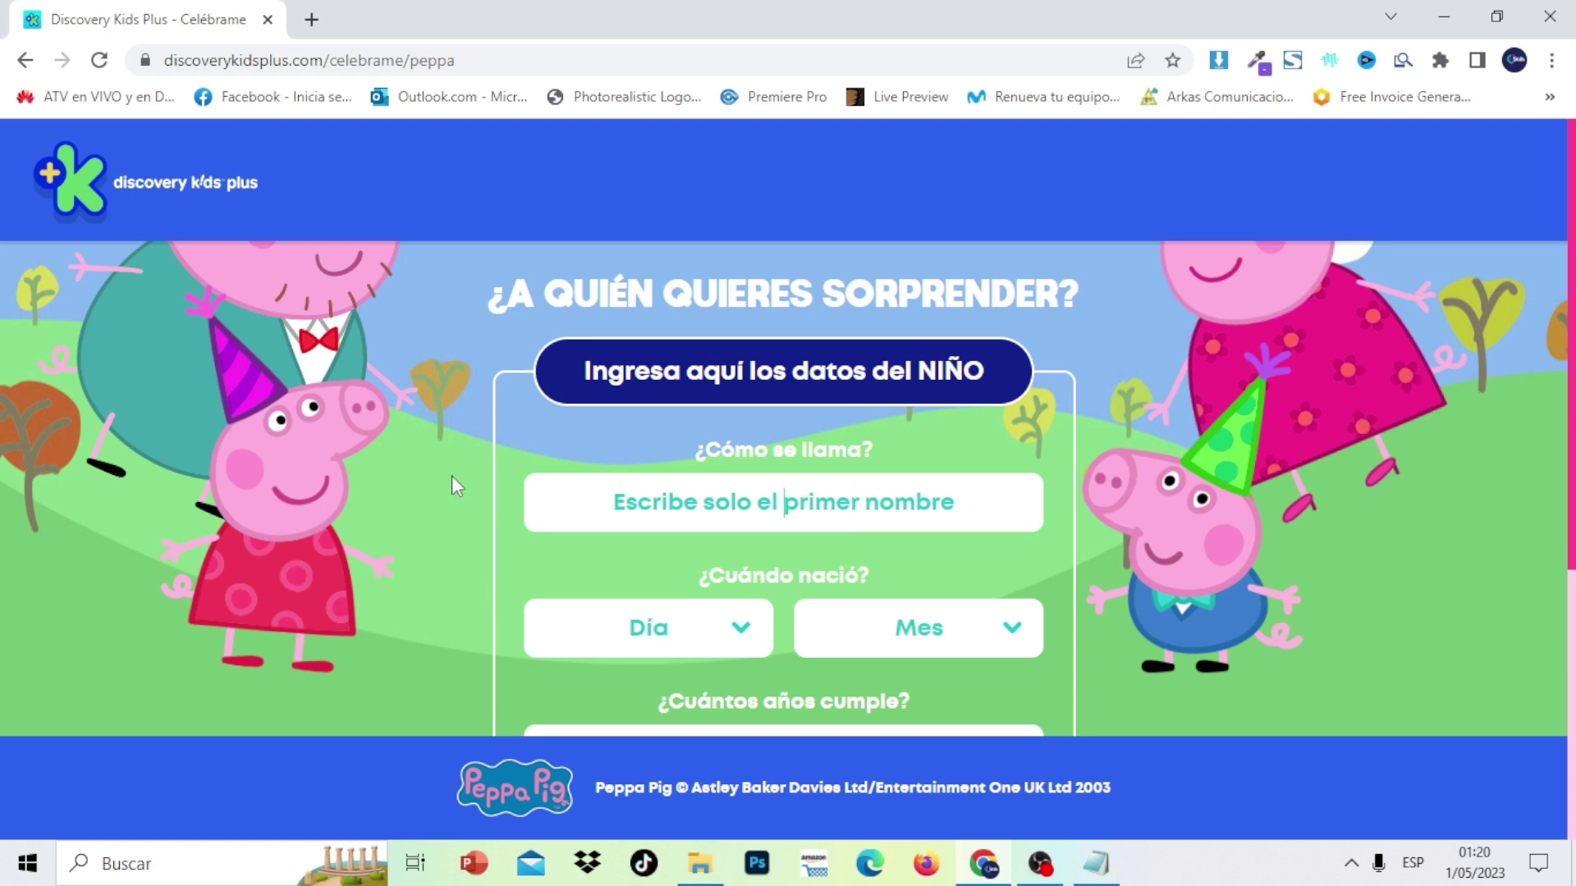
Enter the child's first name in the name field, correcting an initial typo
text(onm)
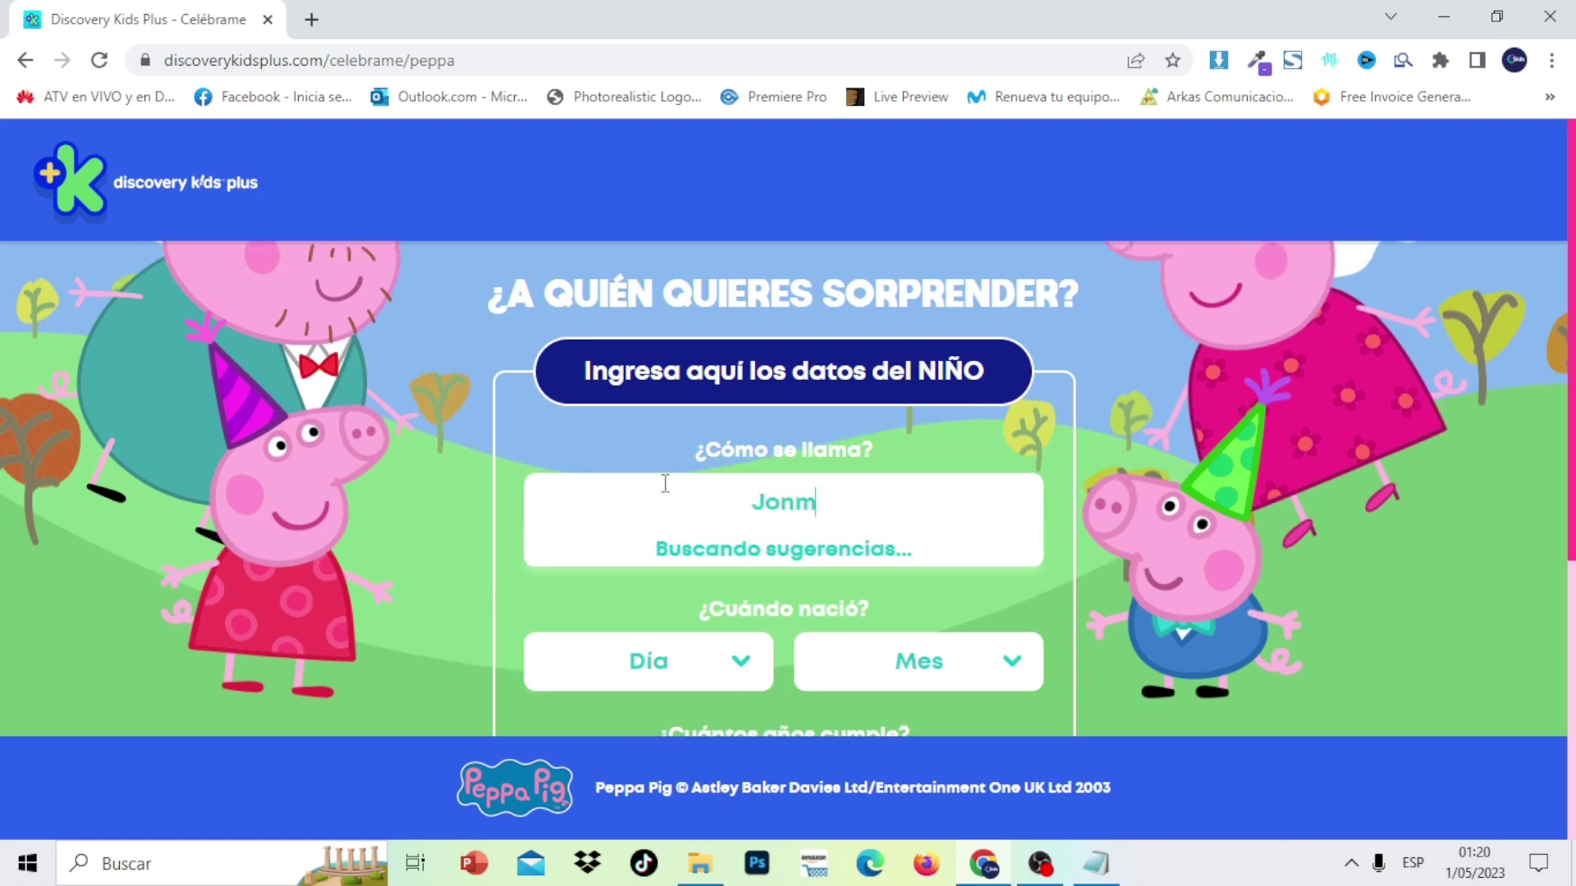
key(BackSpace)
key(BackSpace)
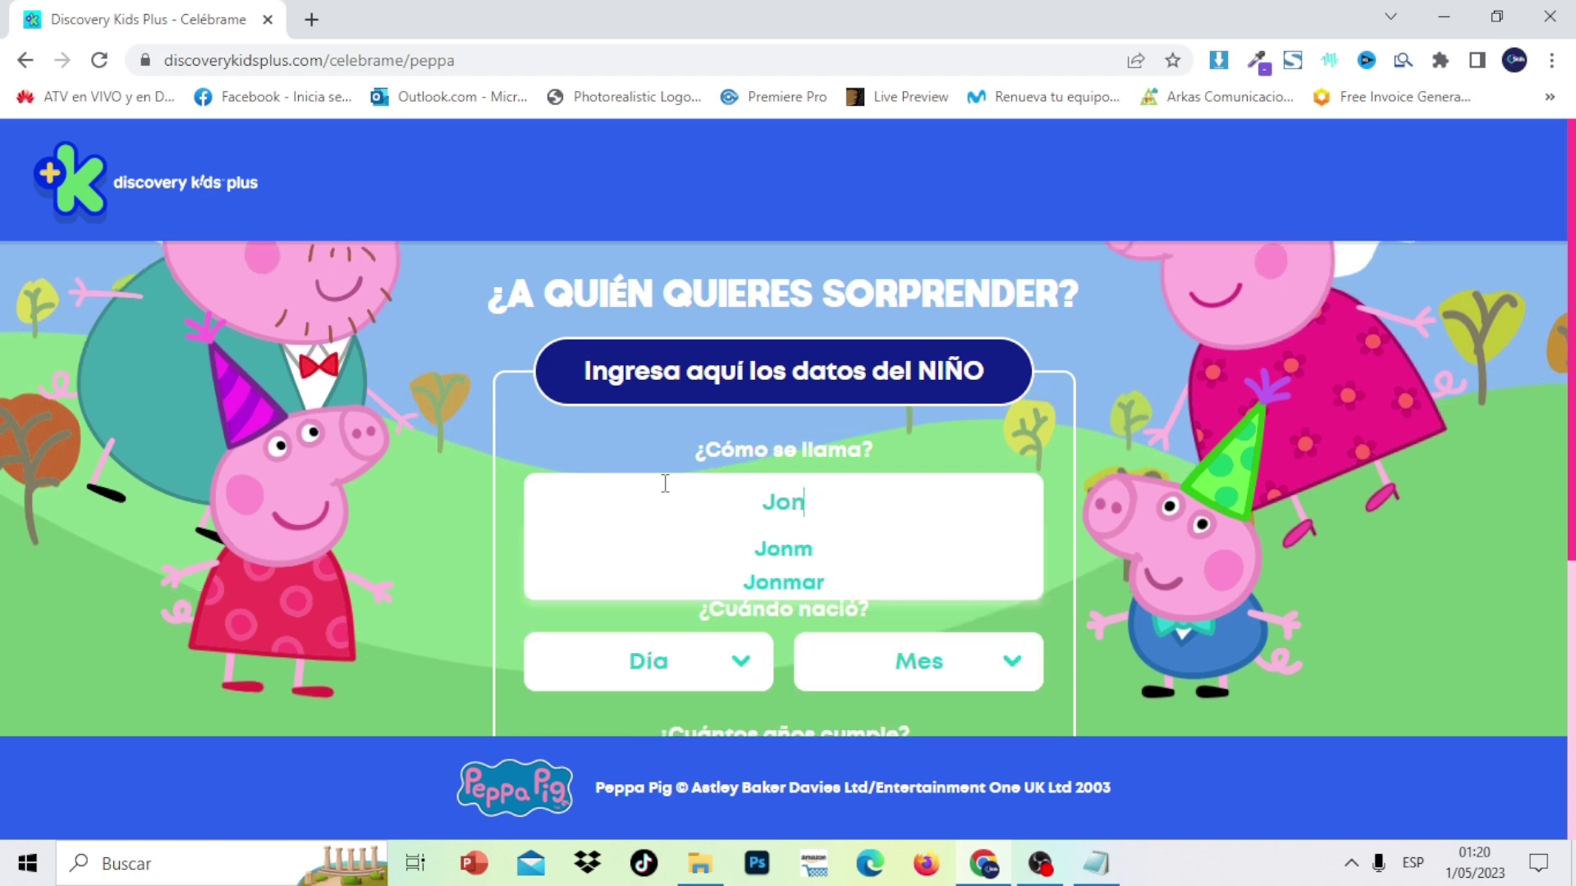
key(BackSpace)
key(BackSpace)
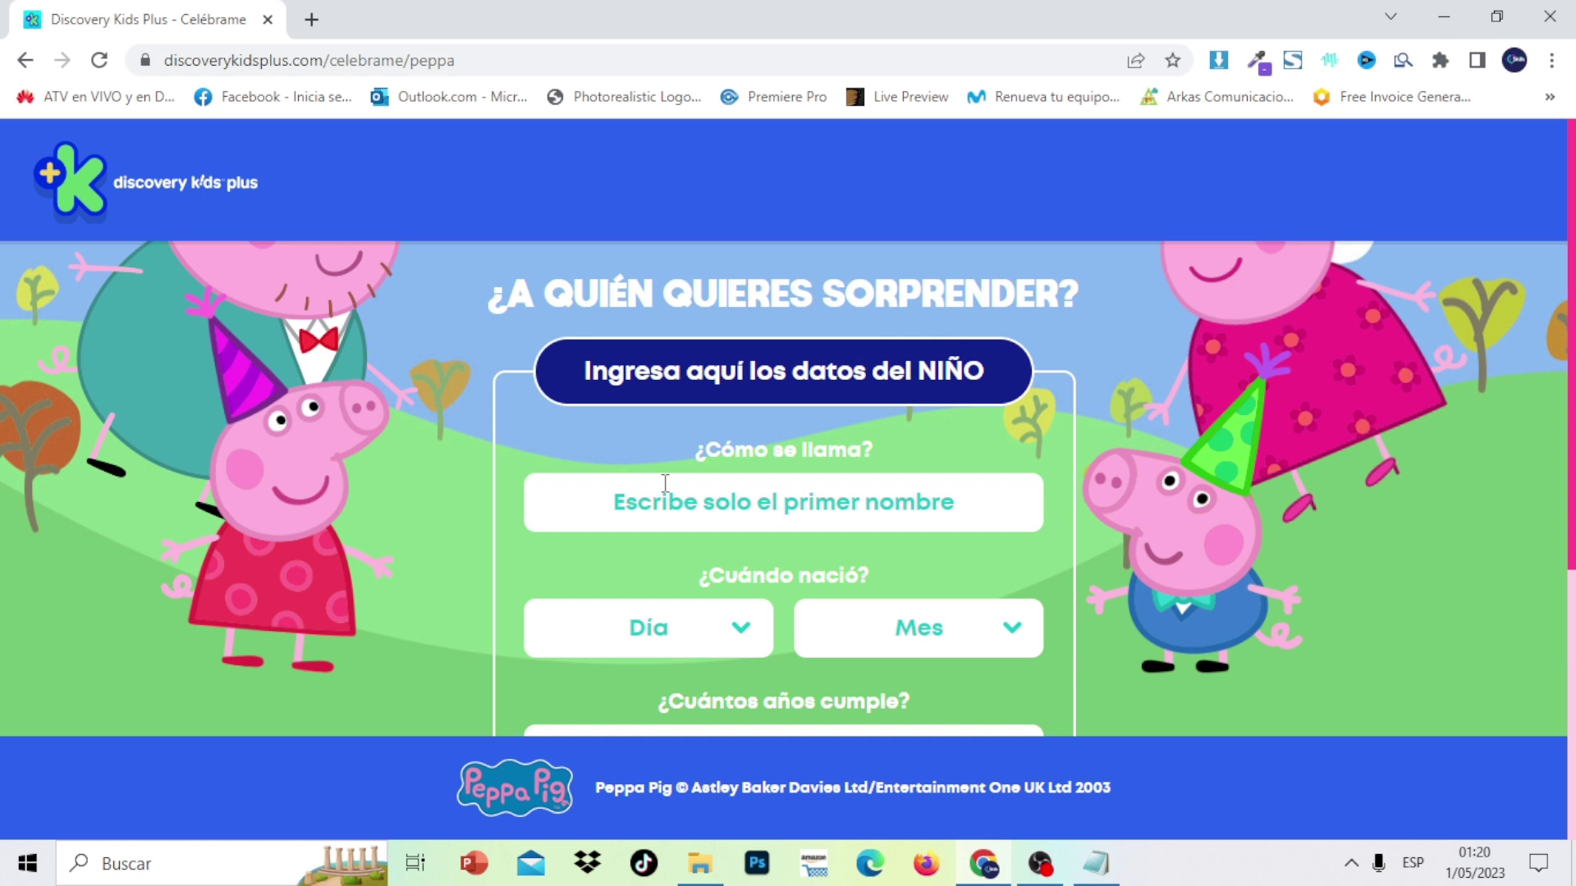
text(Rocio)
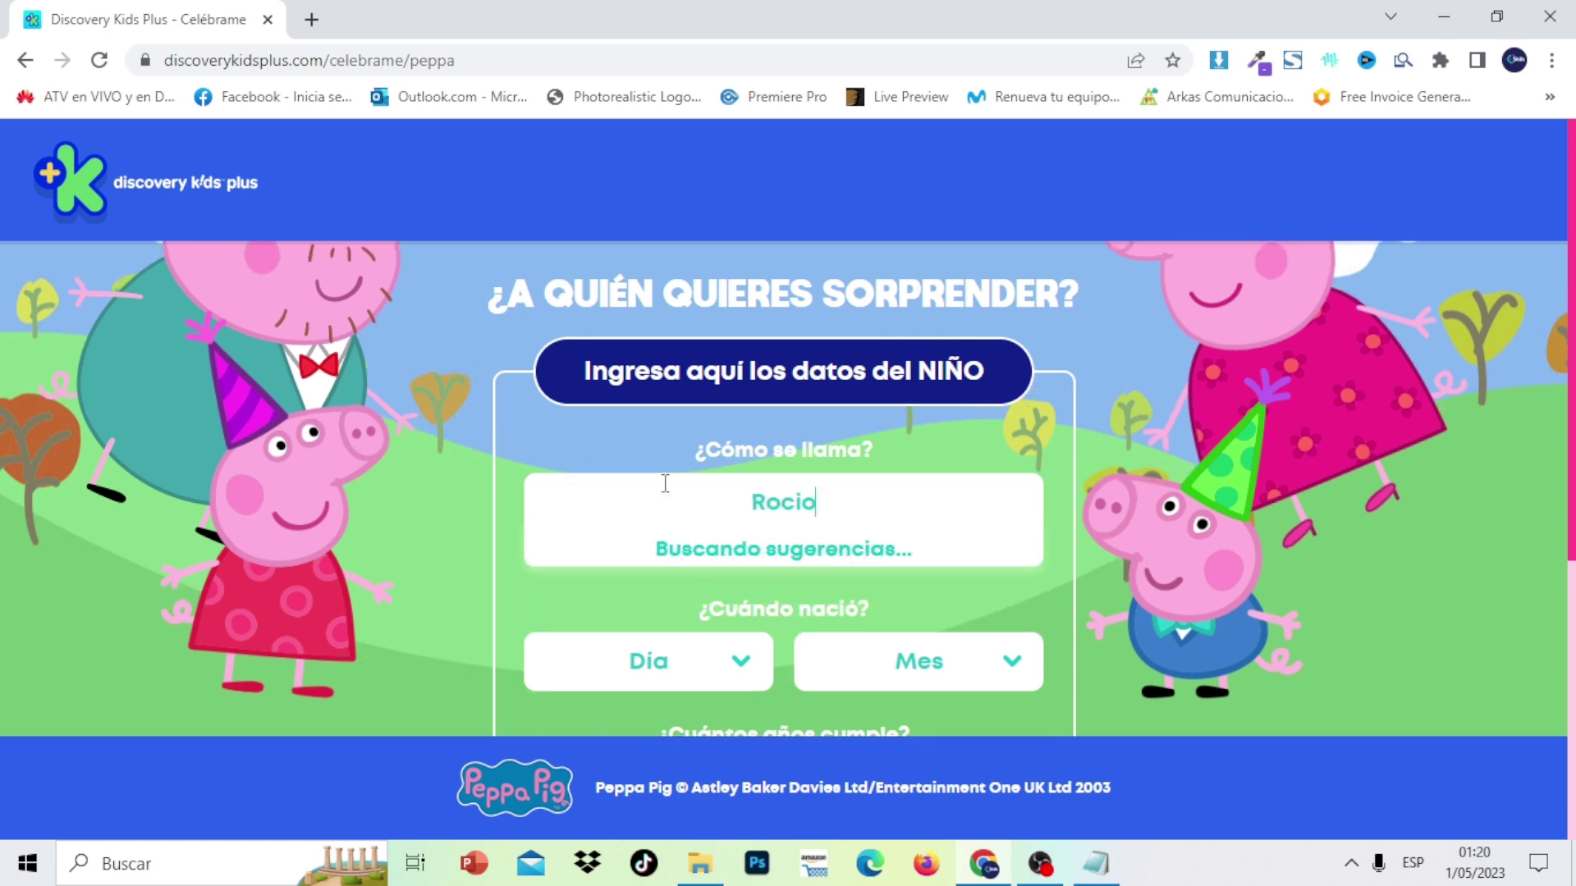
scroll(1144, 572, down, 1)
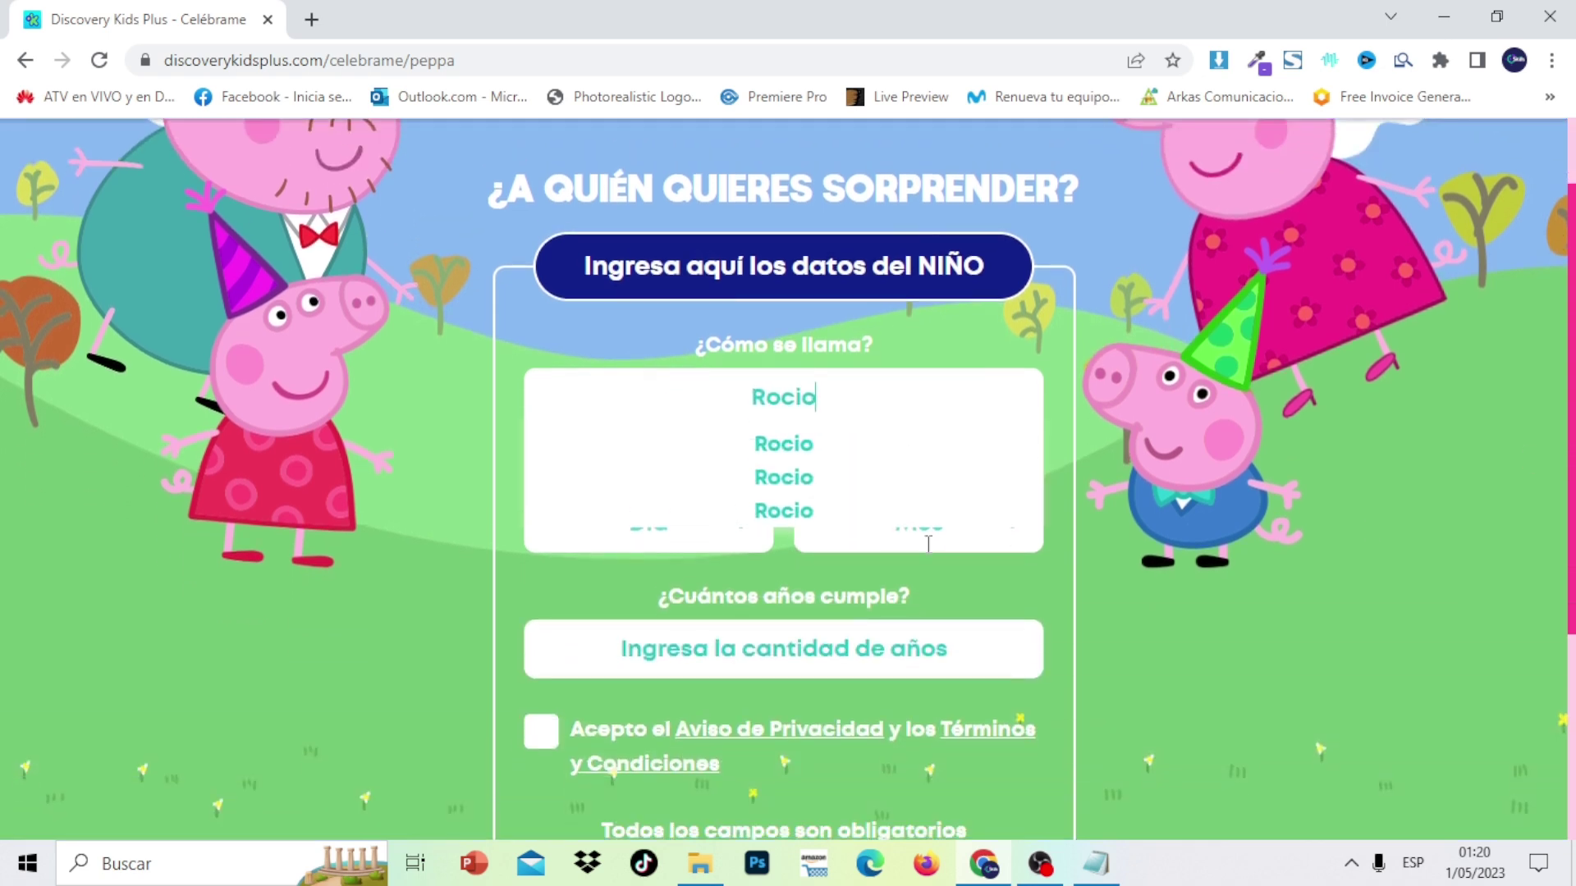
click(793, 443)
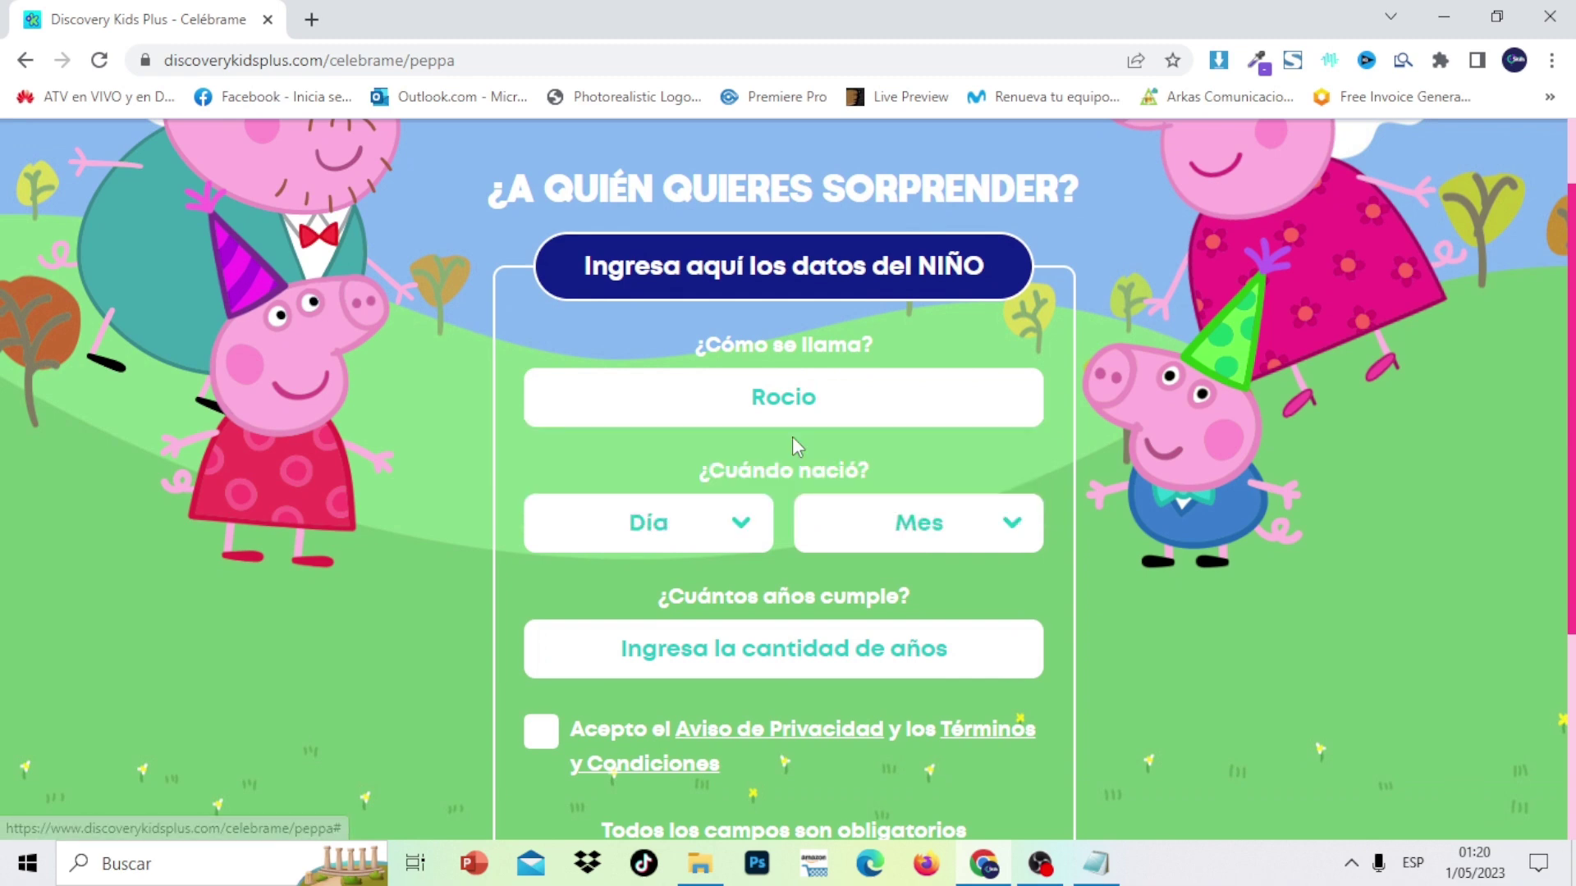
Set the birthday to 16 Mayo and age 4, then submit with ¡Vamos a celebrar!
click(726, 529)
drag(740, 399, 763, 570)
click(611, 654)
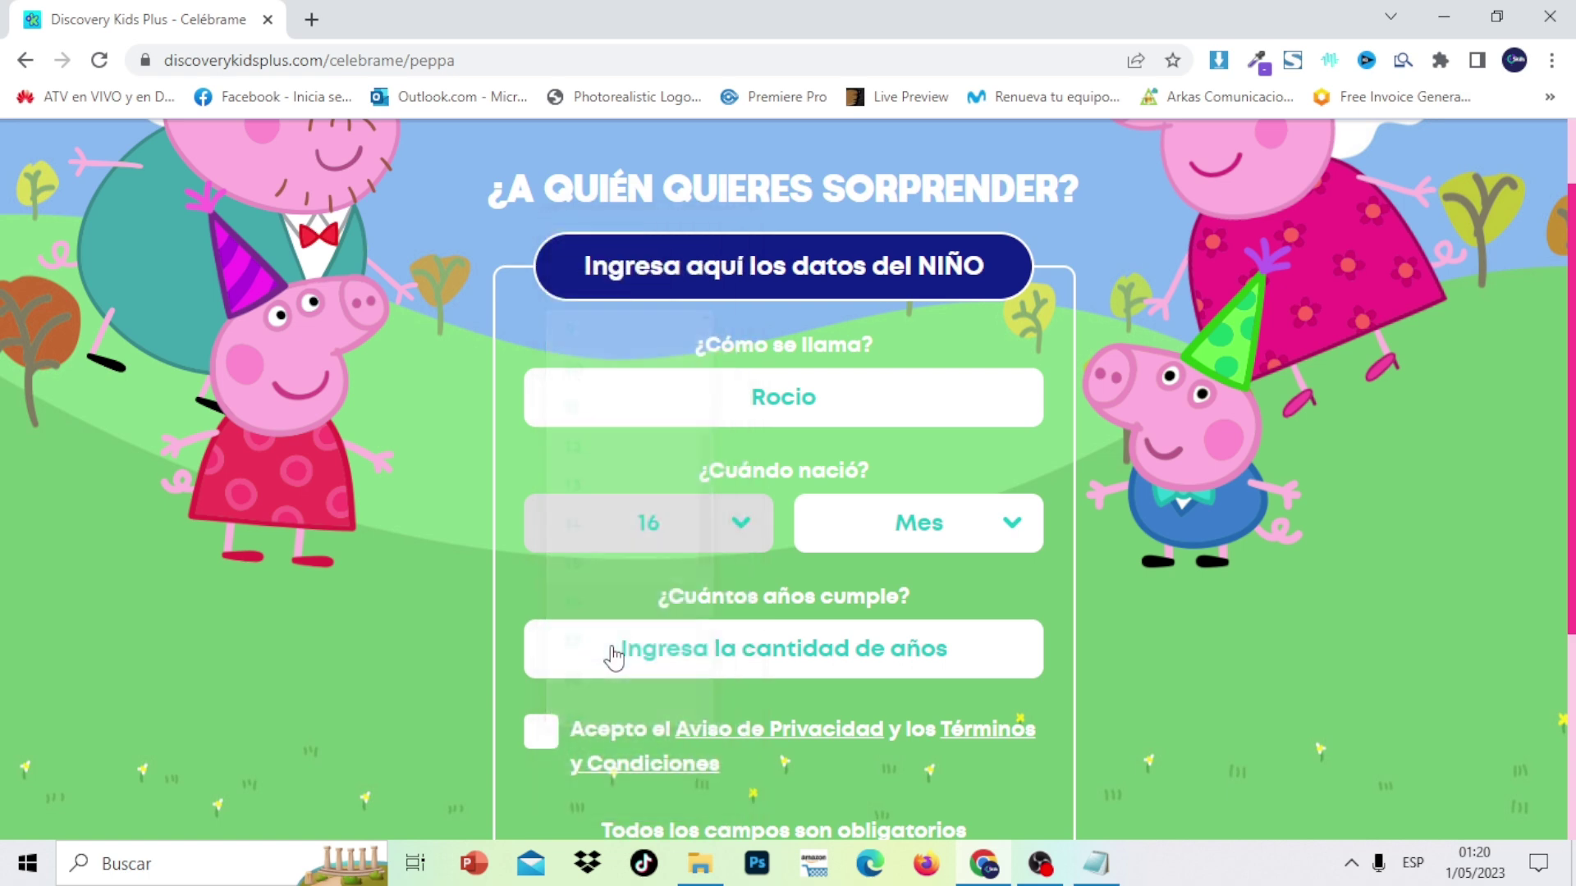
click(974, 534)
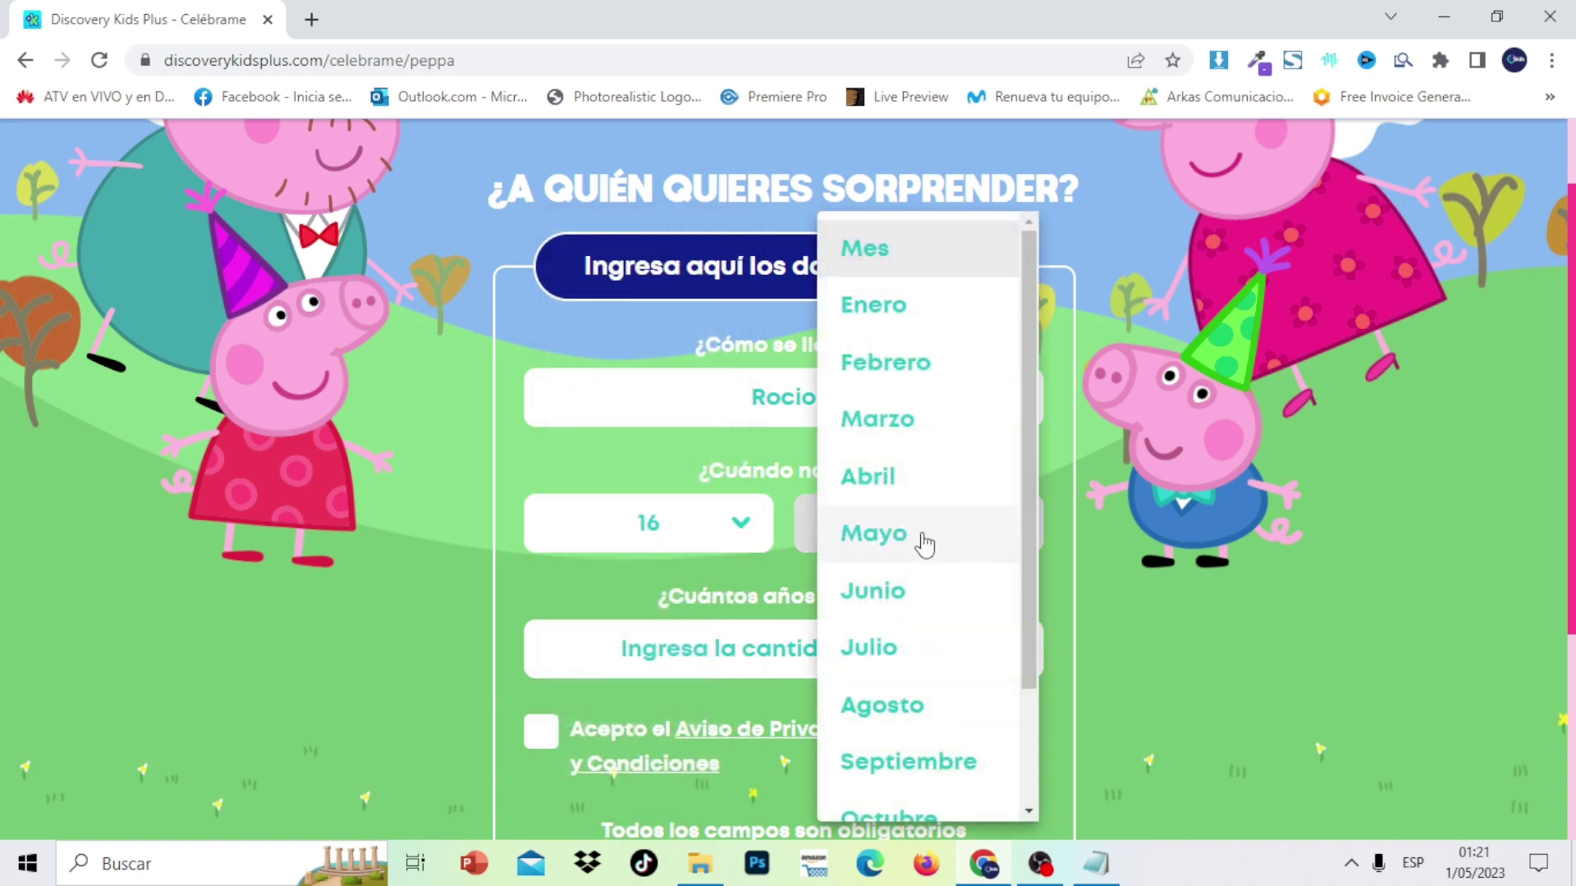
click(925, 544)
scroll(788, 480, down, 3)
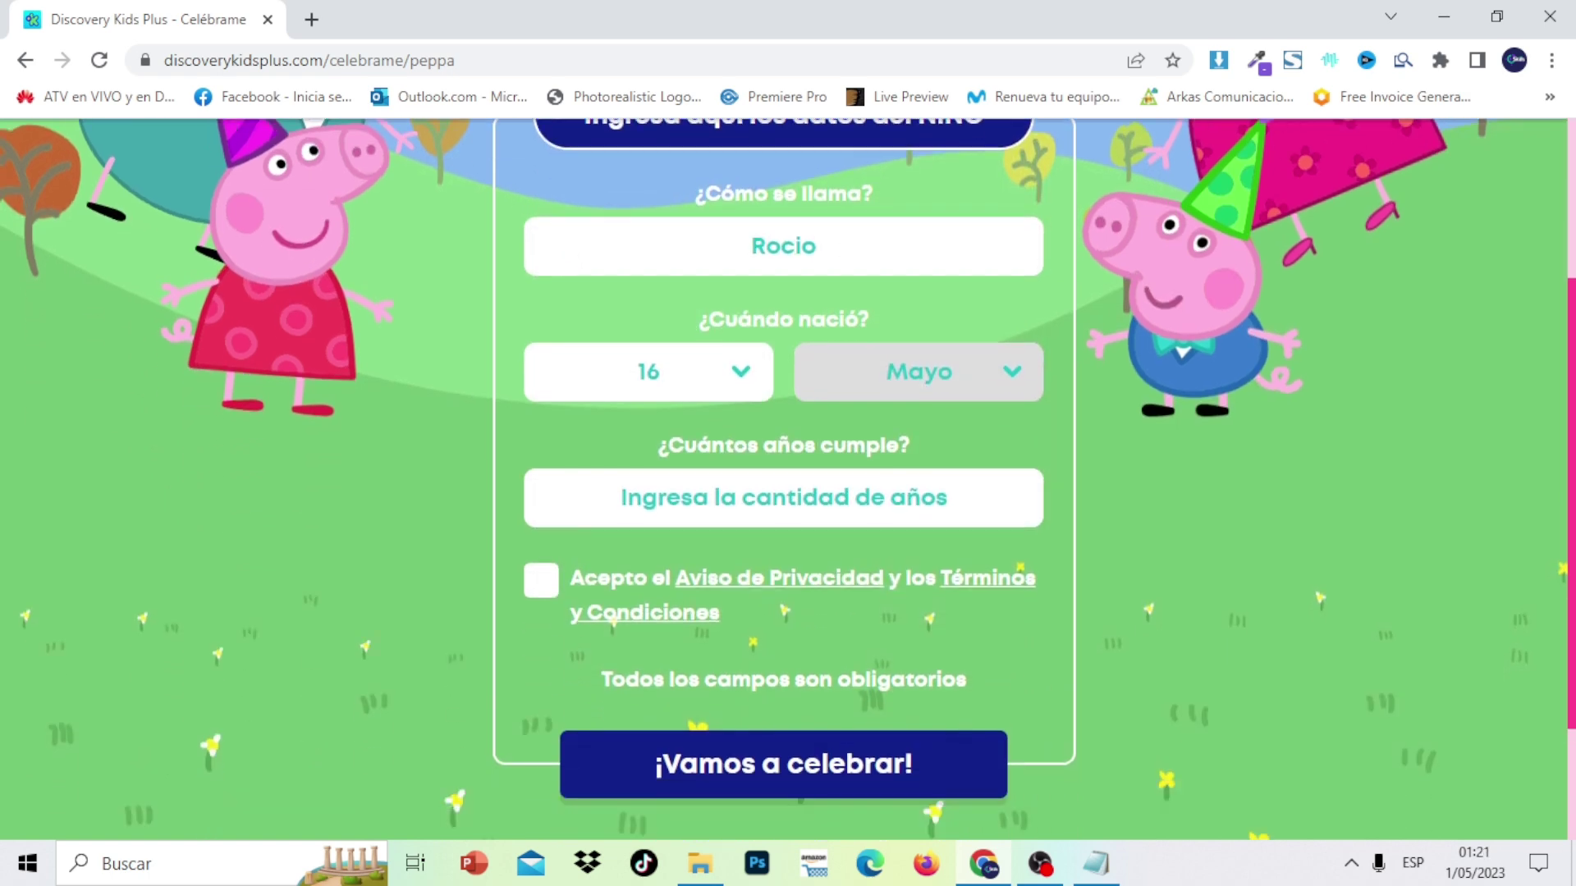
click(894, 461)
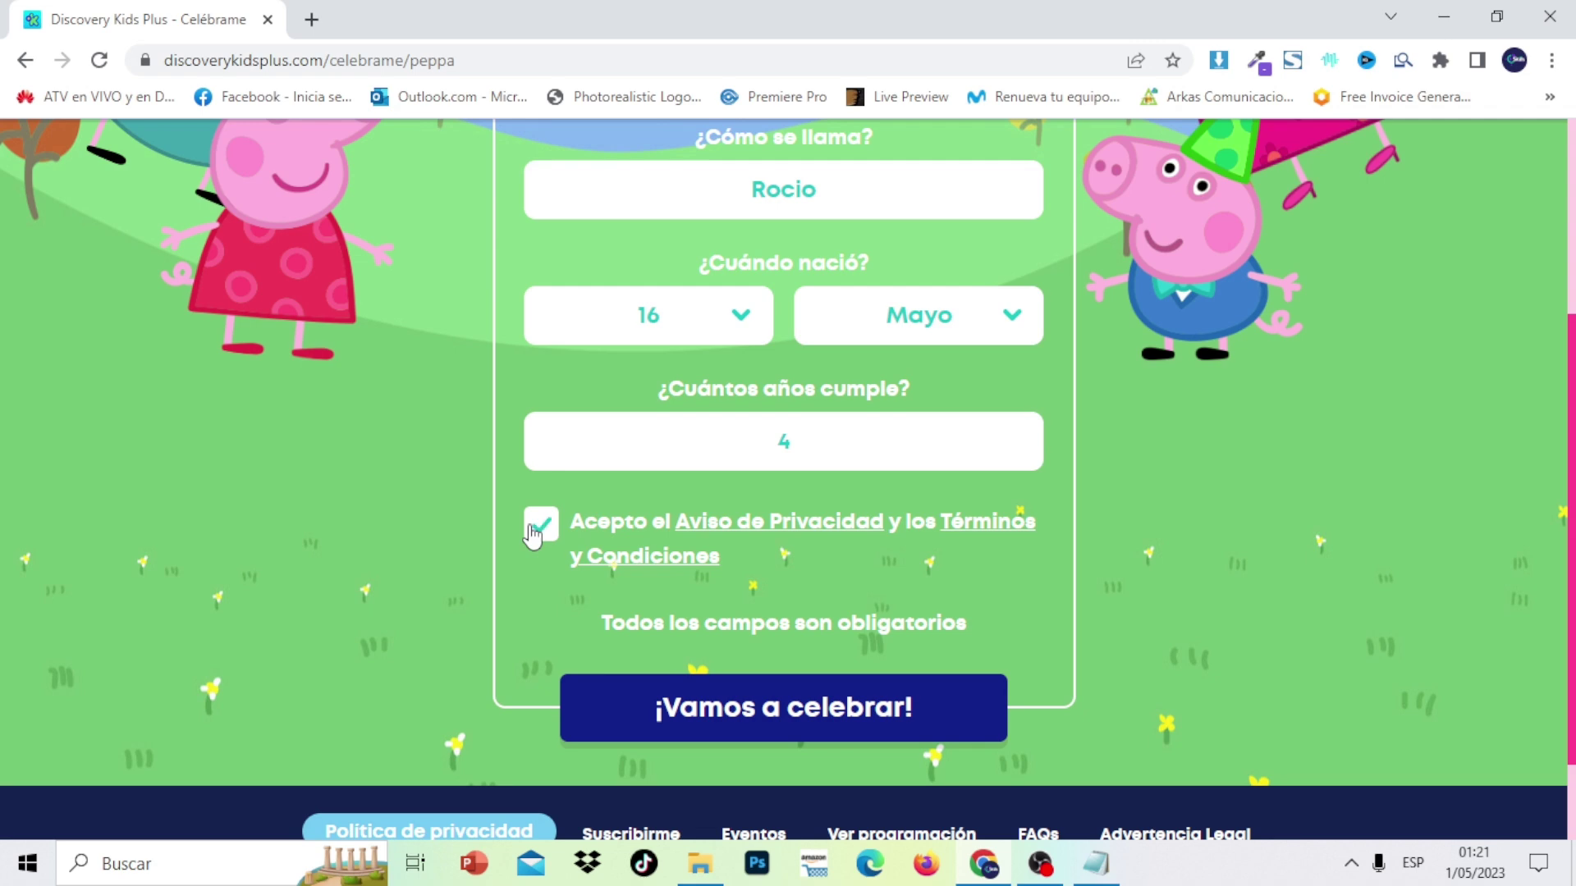
click(790, 714)
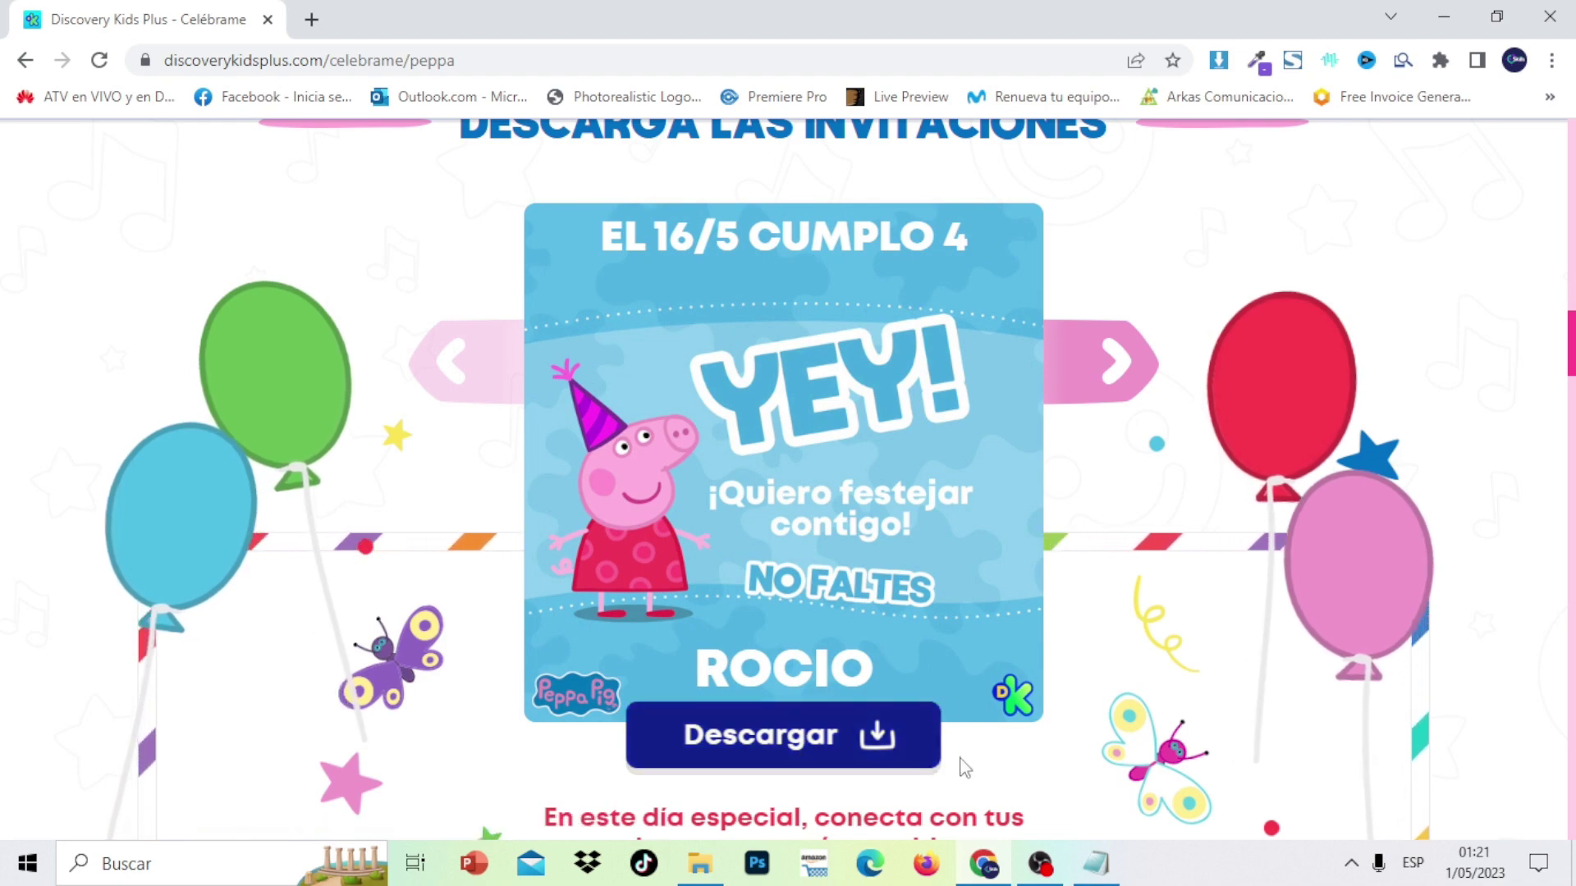
Download the pink 'TE ESPERO' Peppa invitation as invitaciones_2.jpg
click(853, 739)
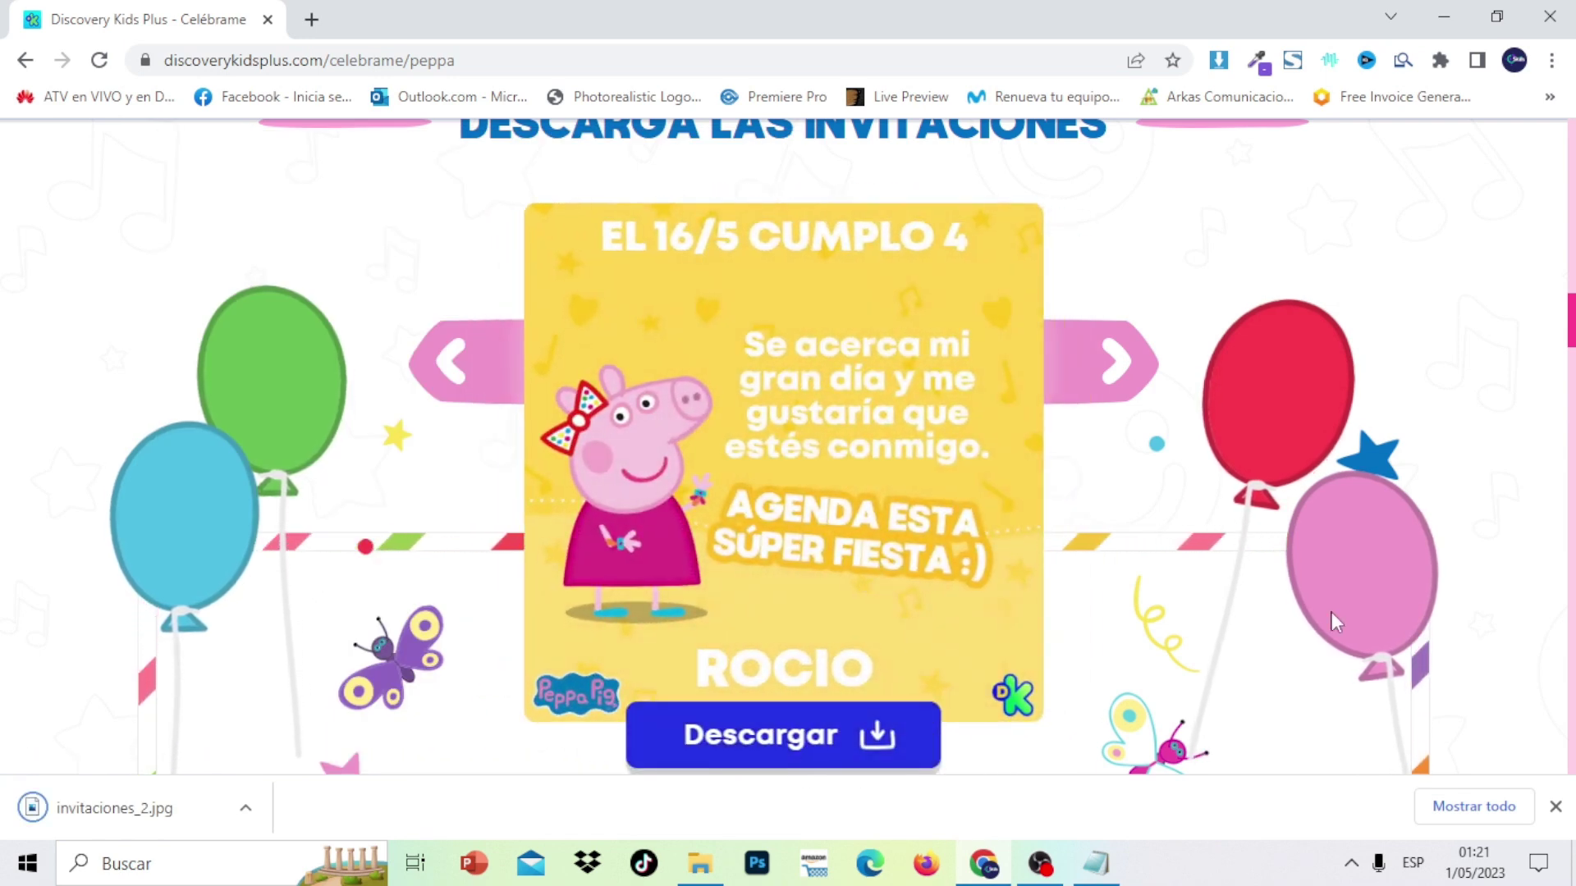
Scroll past the backgrounds and decoration-idea carousels to the Peppa birthday video player
scroll(1571, 337, down, 15)
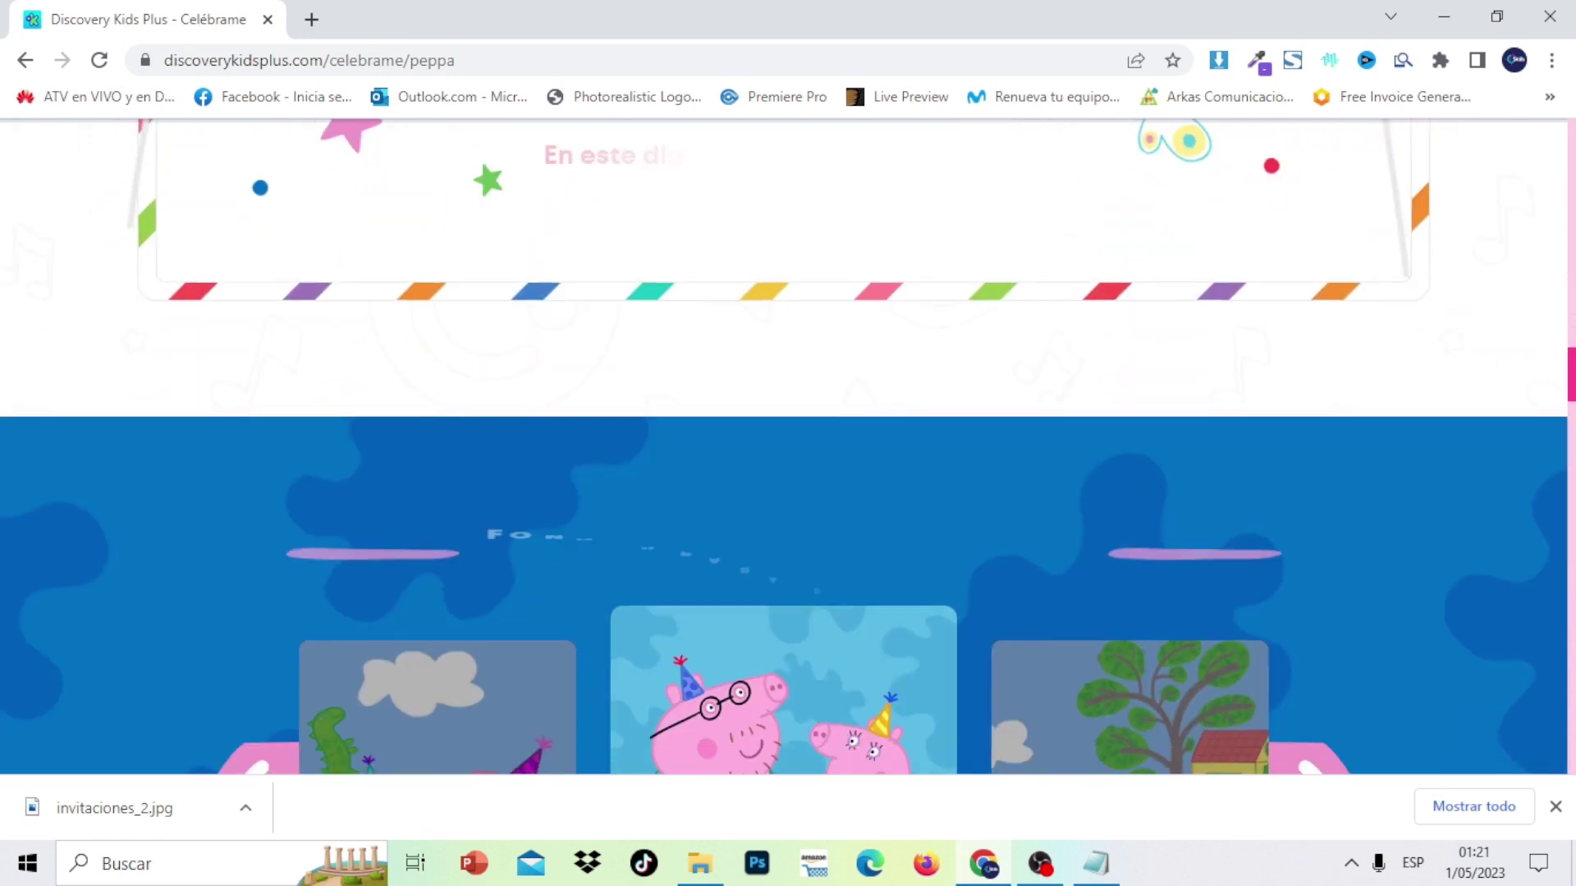
scroll(1570, 426, up, 4)
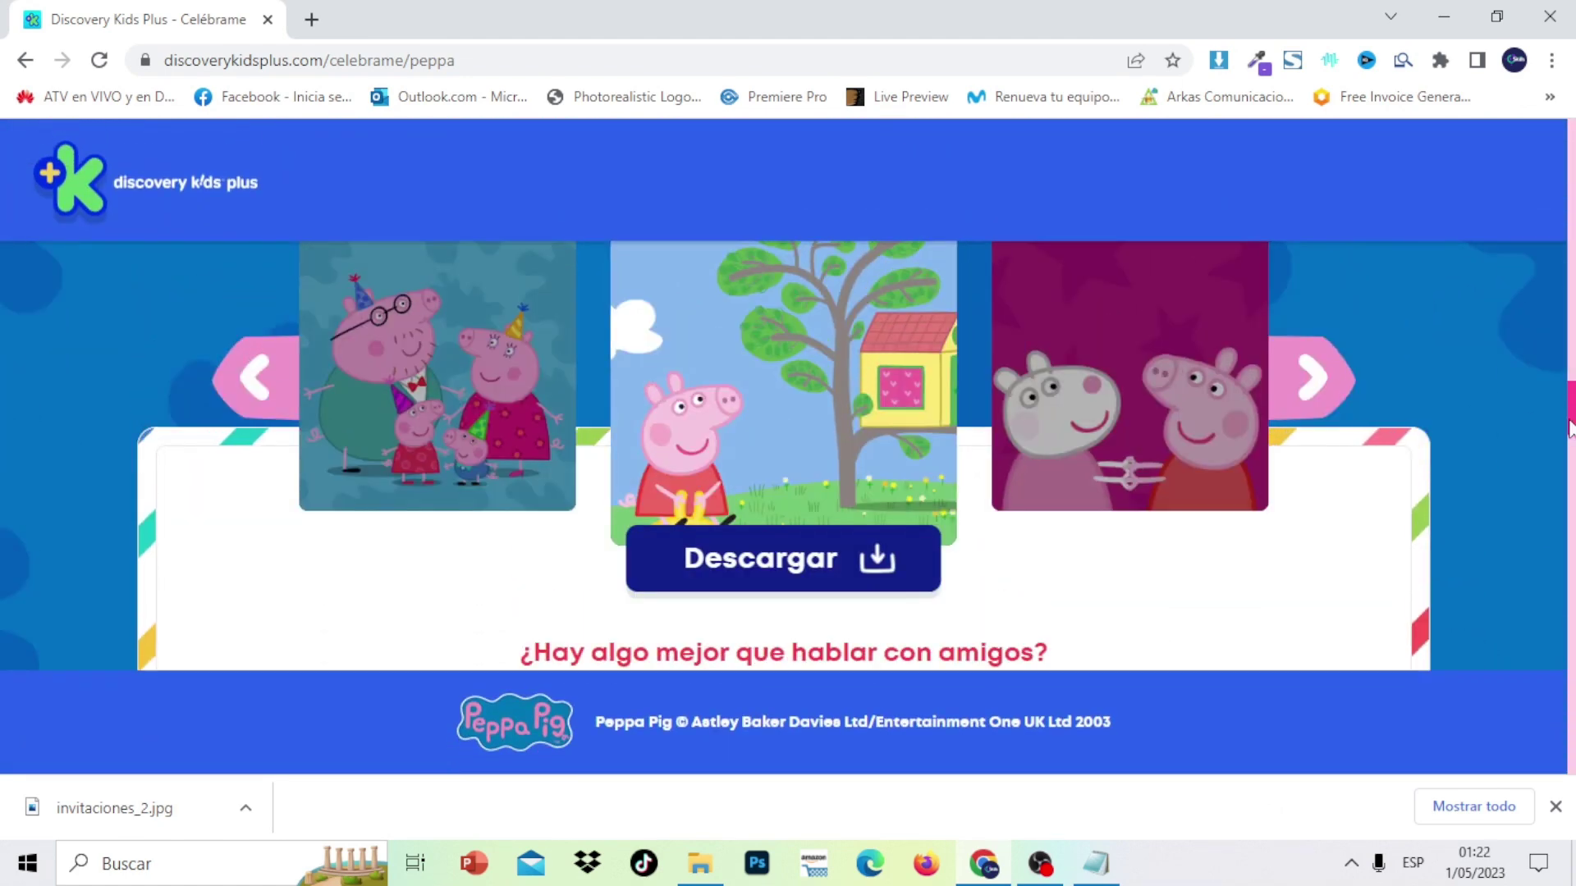
drag(1569, 427, 1569, 605)
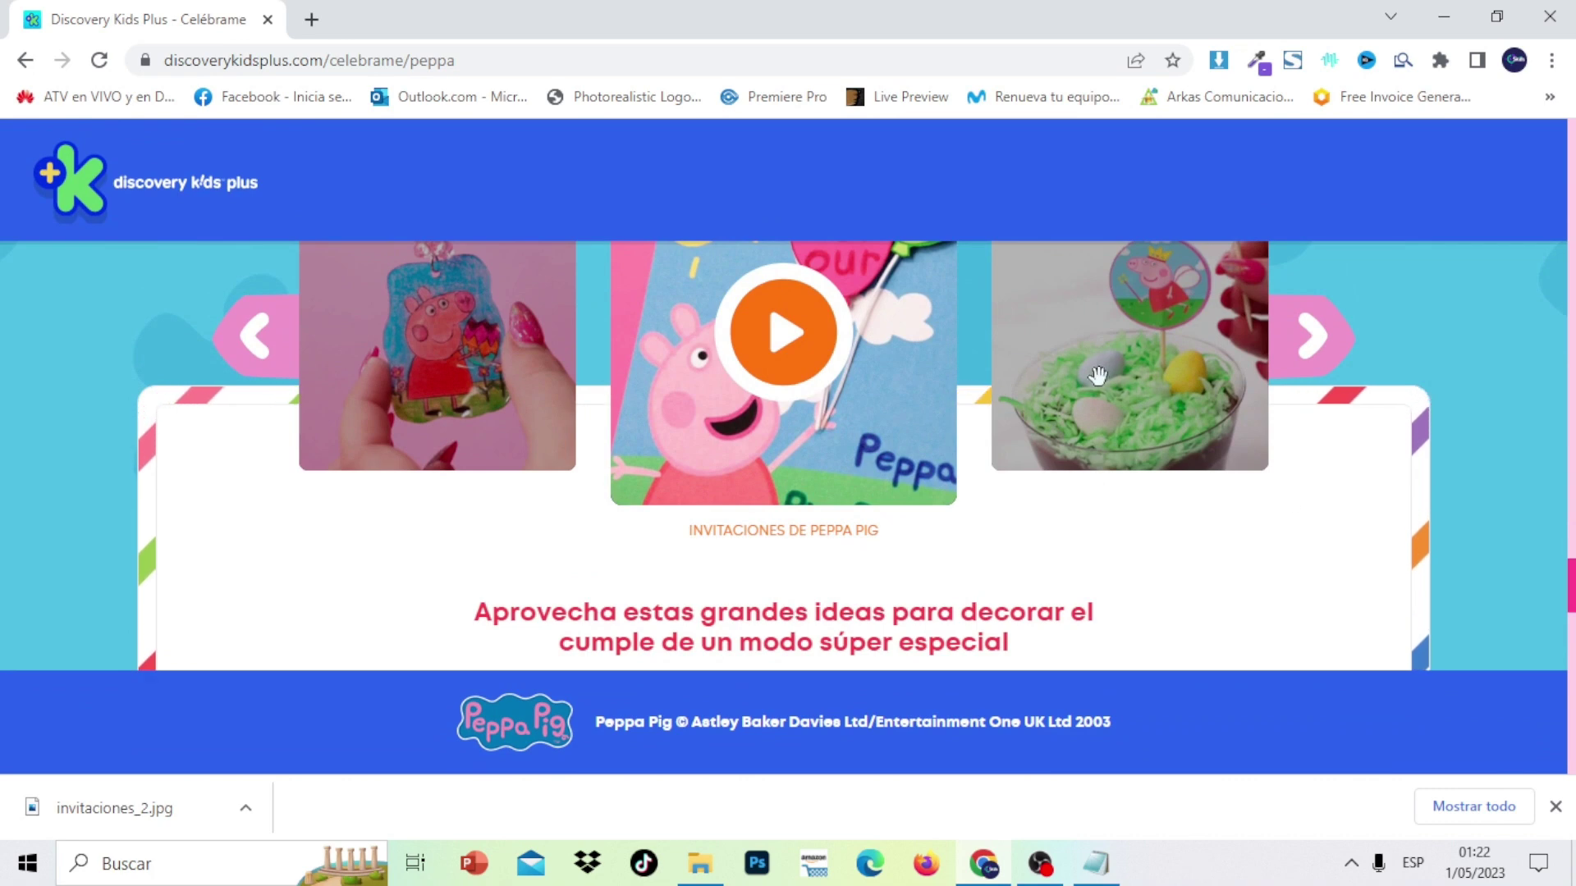
drag(1570, 605, 1517, 214)
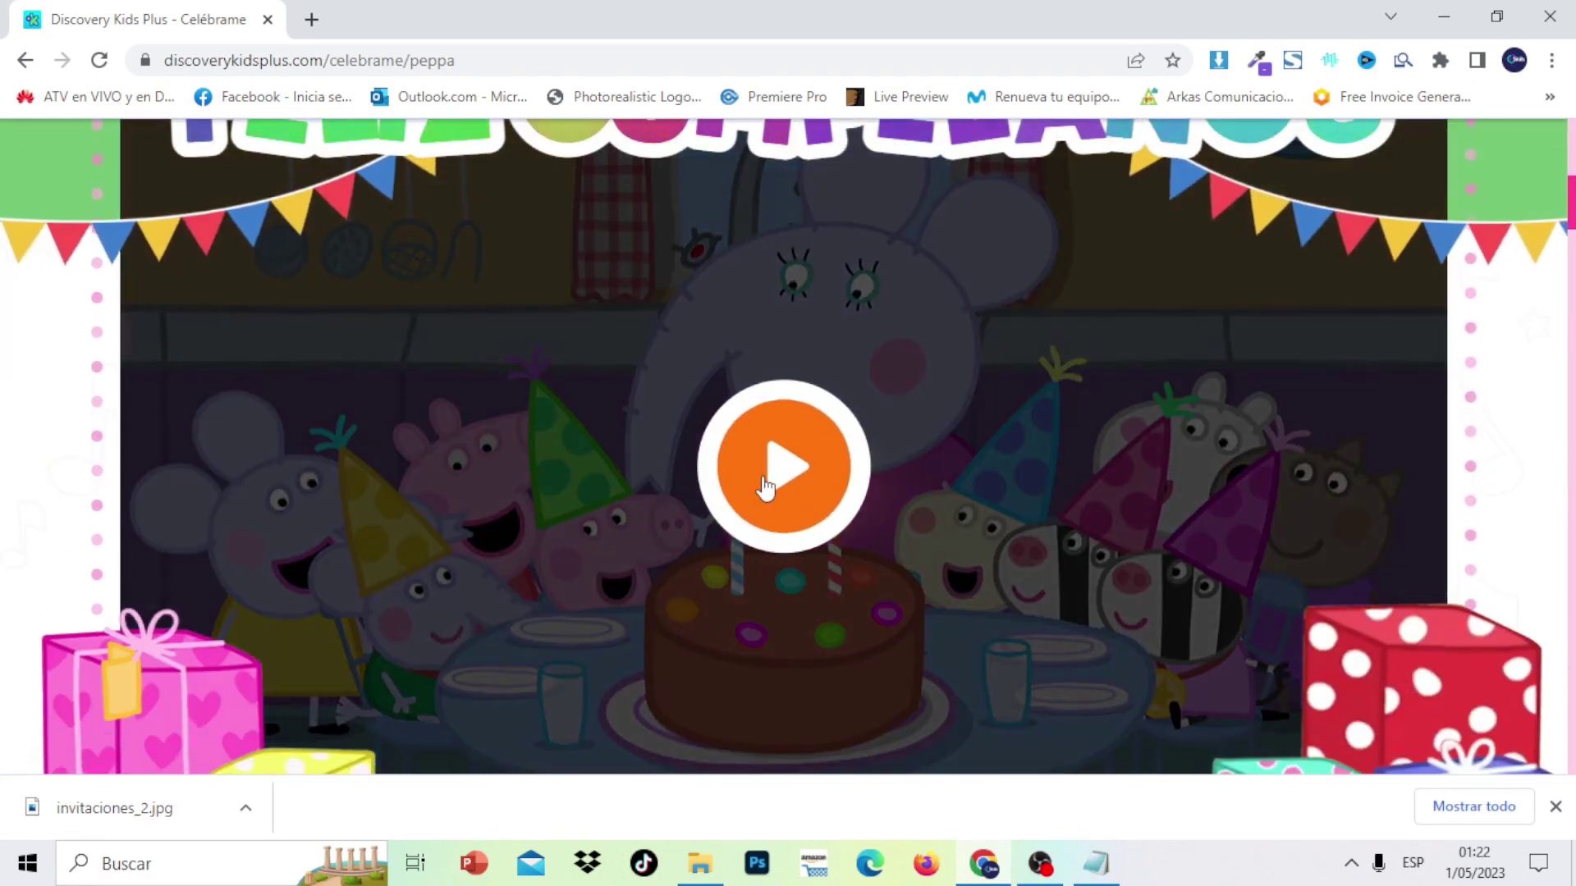
Start the Peppa birthday video, dismissing the download bar and resuming playback
click(775, 480)
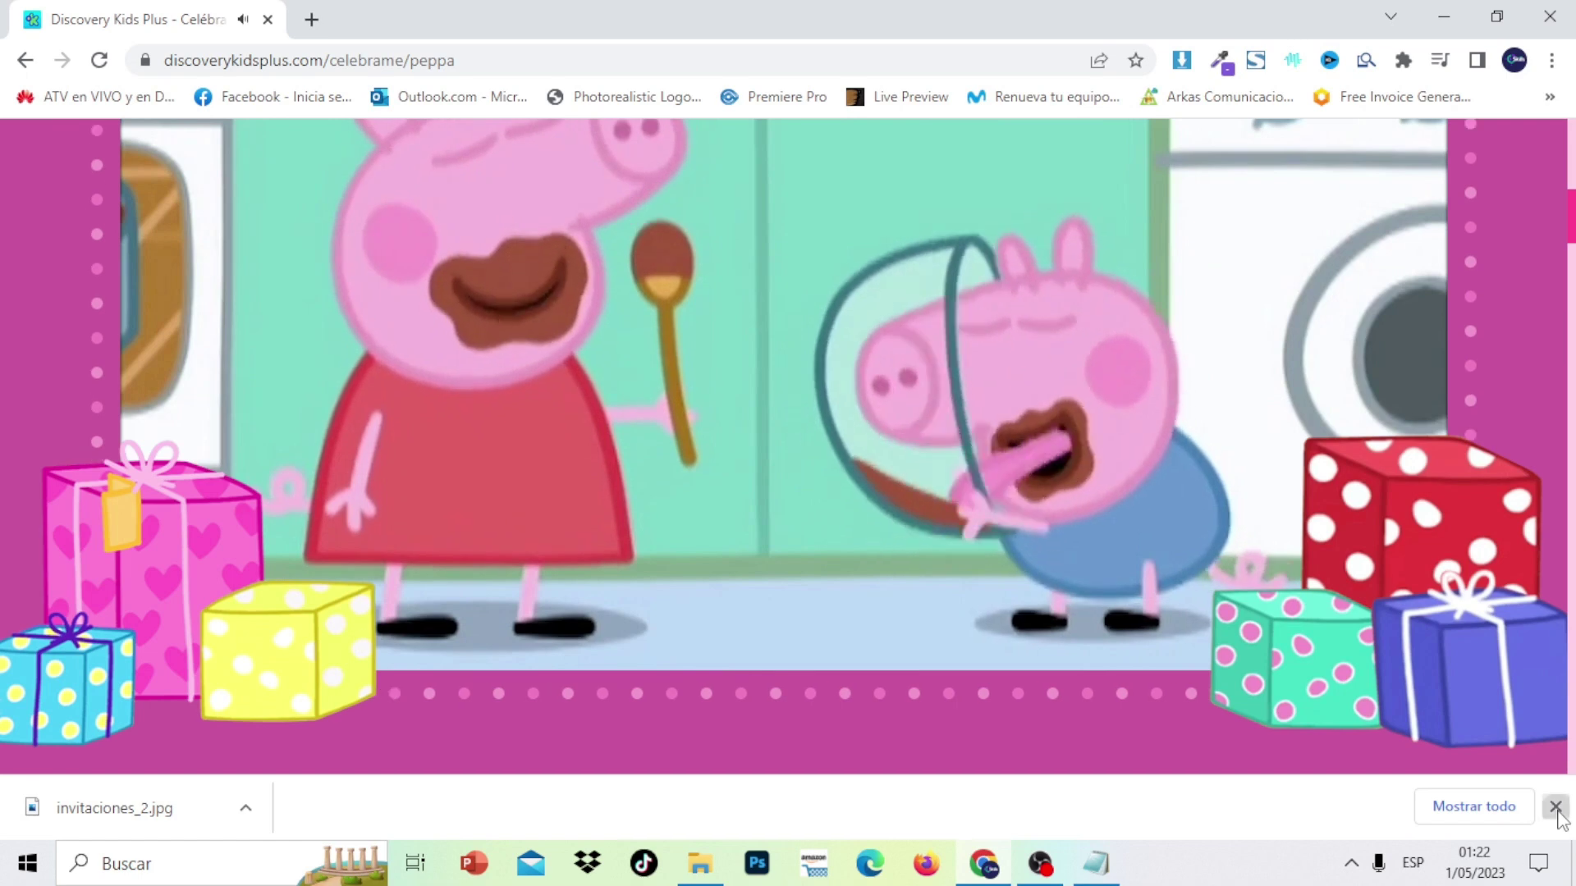
click(1556, 808)
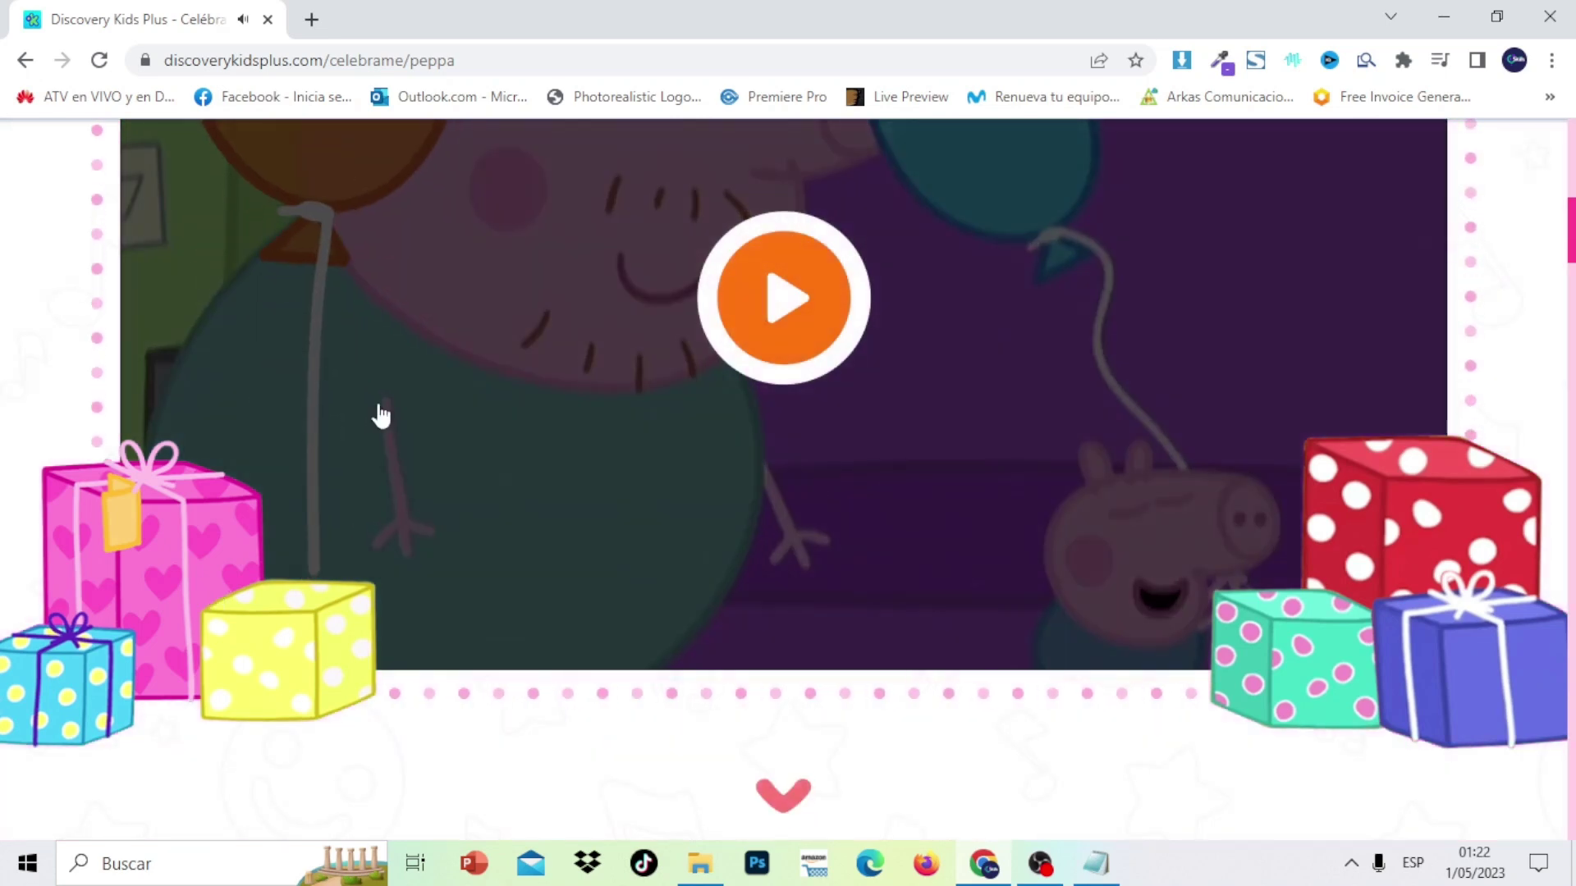
click(788, 308)
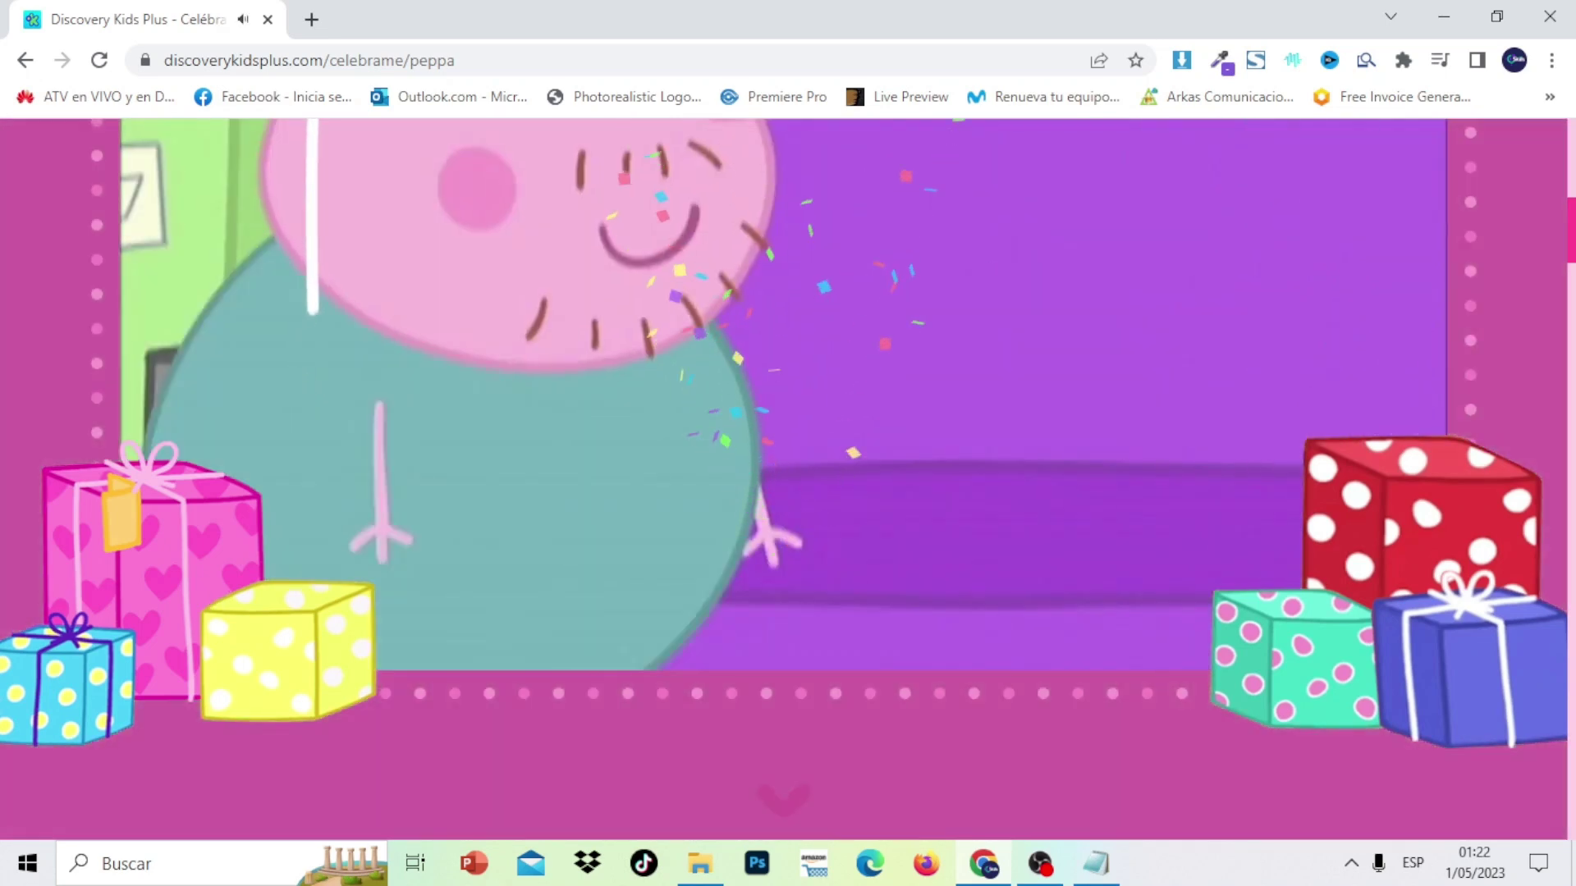
Keep the video playing to its closing 'Que tengas un gran día' card
scroll(1571, 218, up, 3)
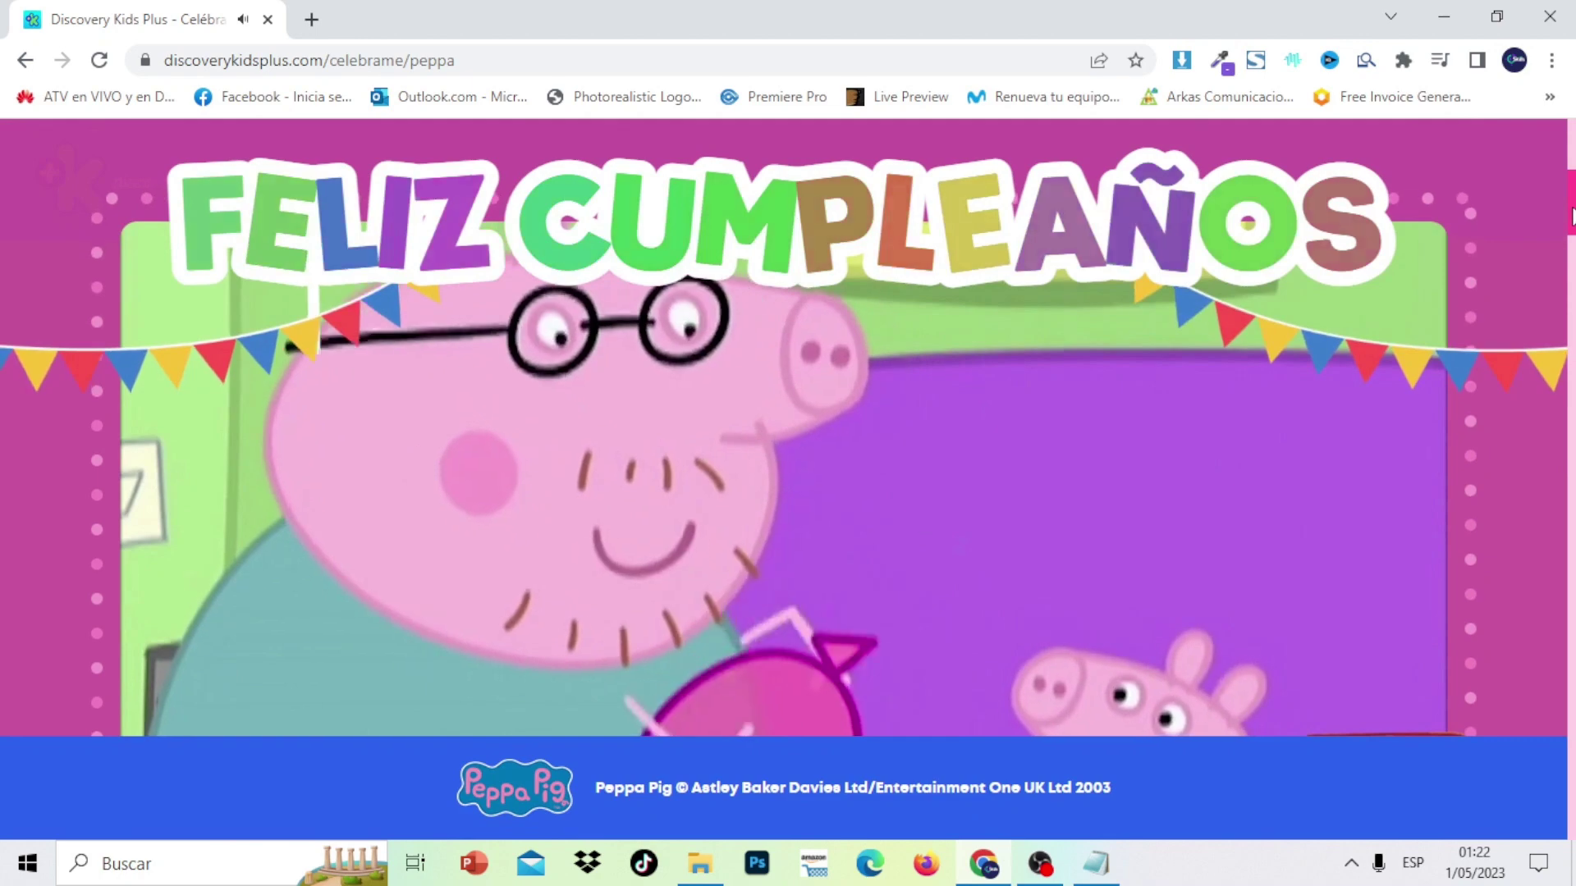
scroll(1571, 218, down, 2)
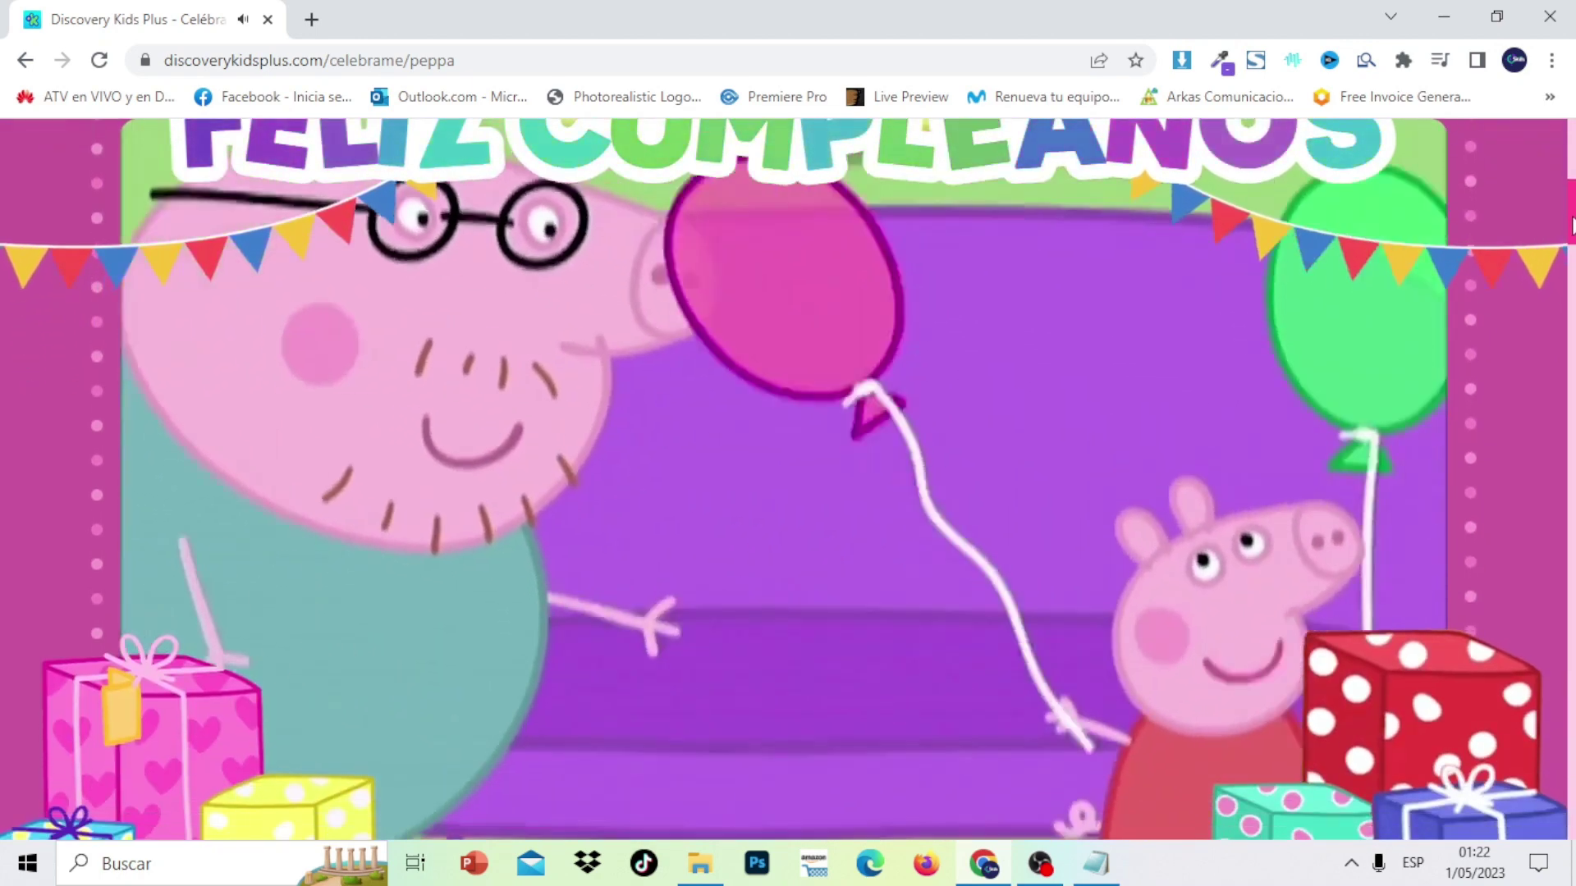
scroll(1572, 221, down, 2)
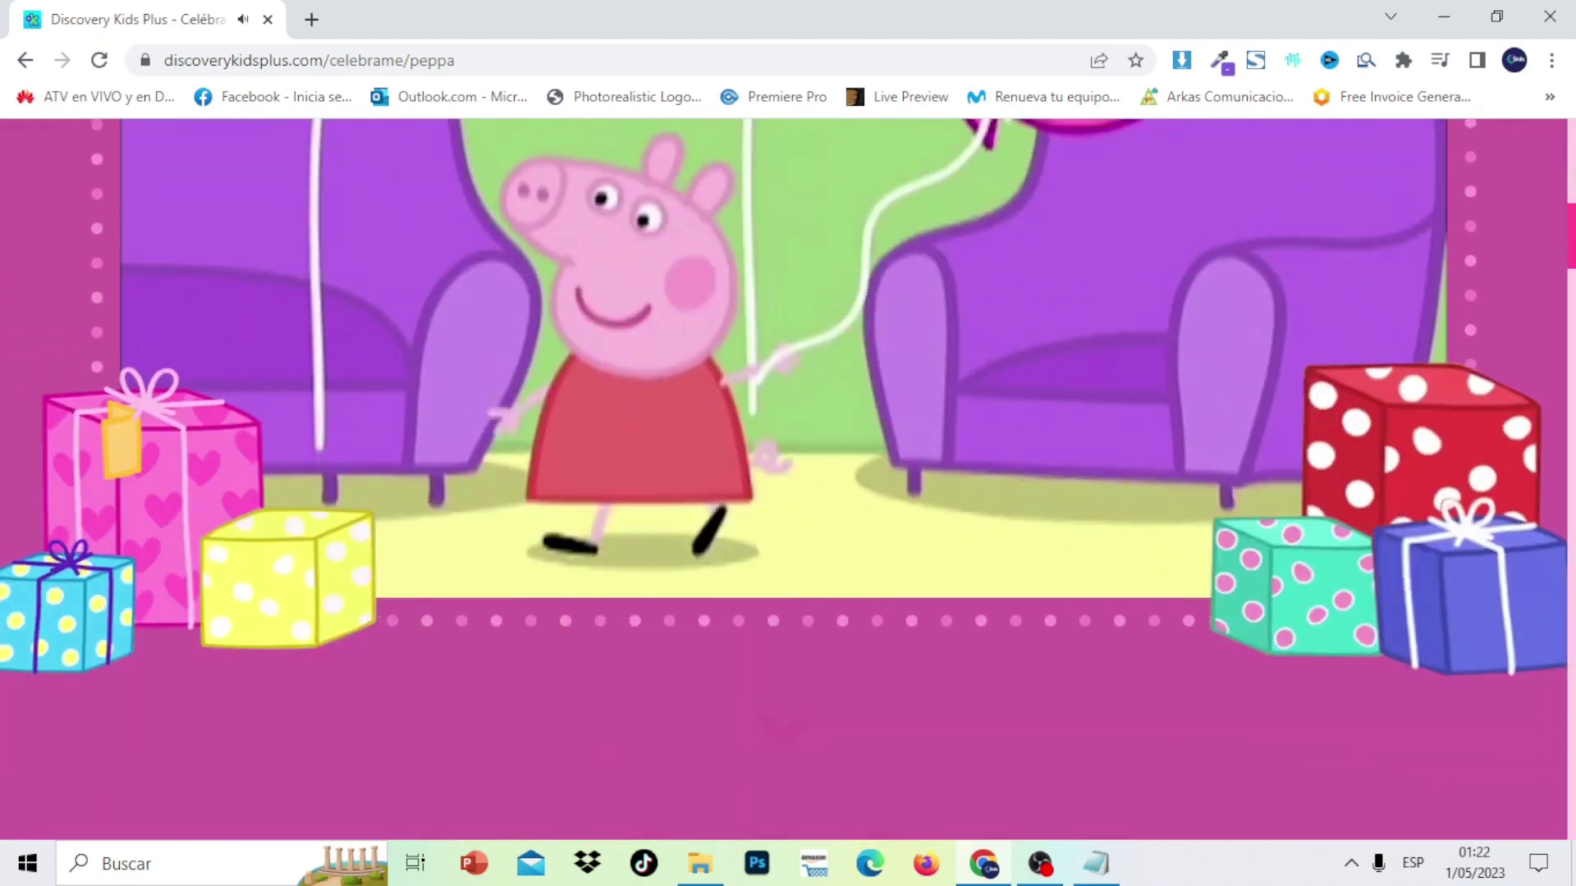
scroll(1569, 226, up, 2)
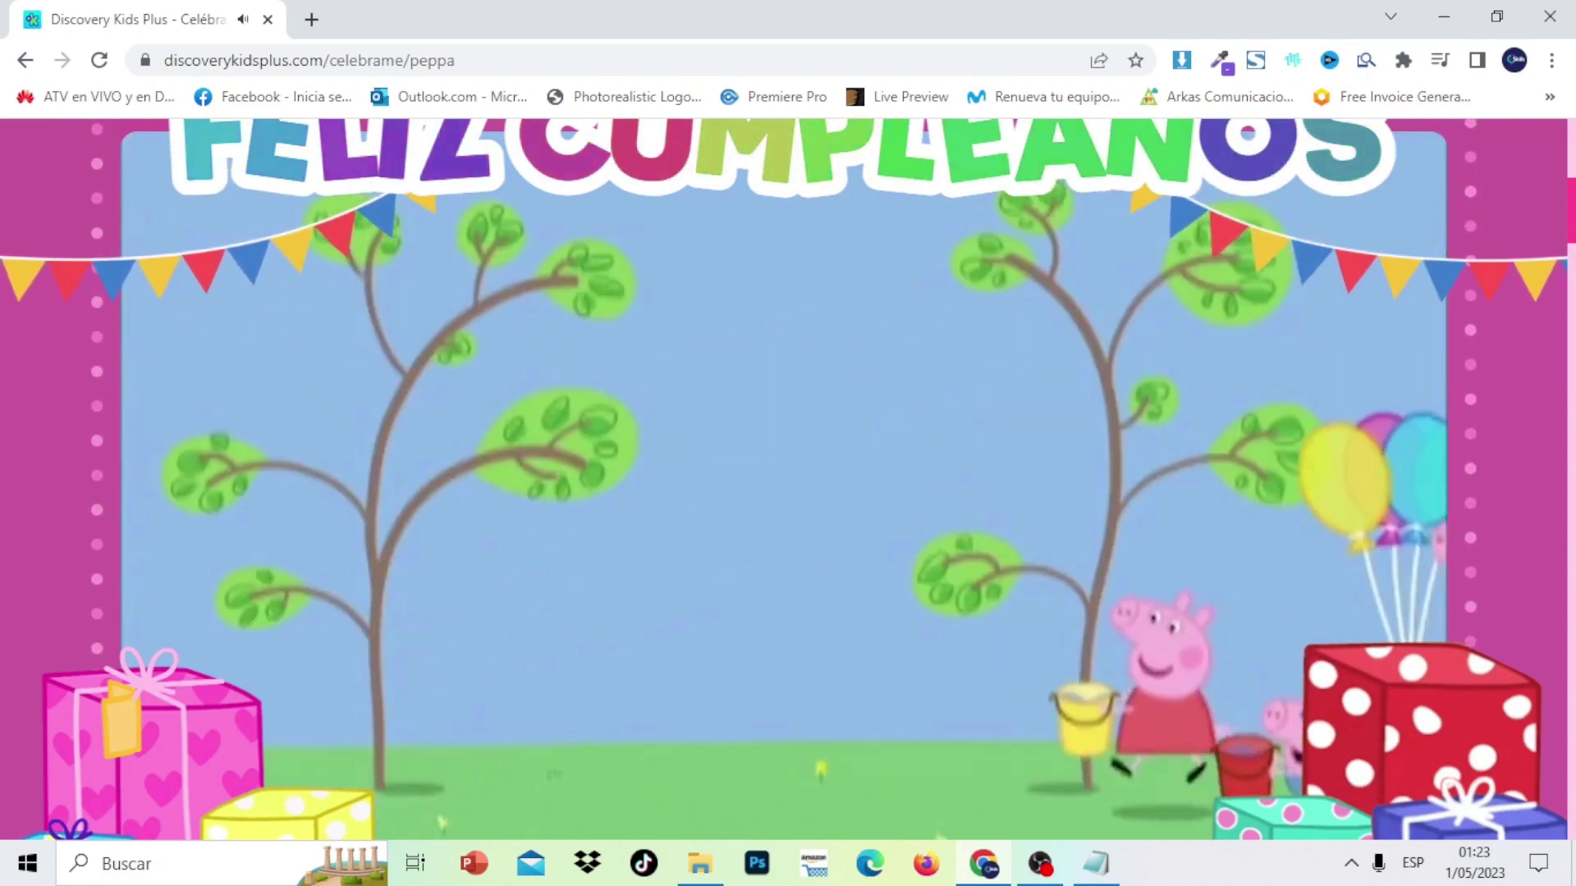
click(1569, 308)
scroll(784, 477, up, 5)
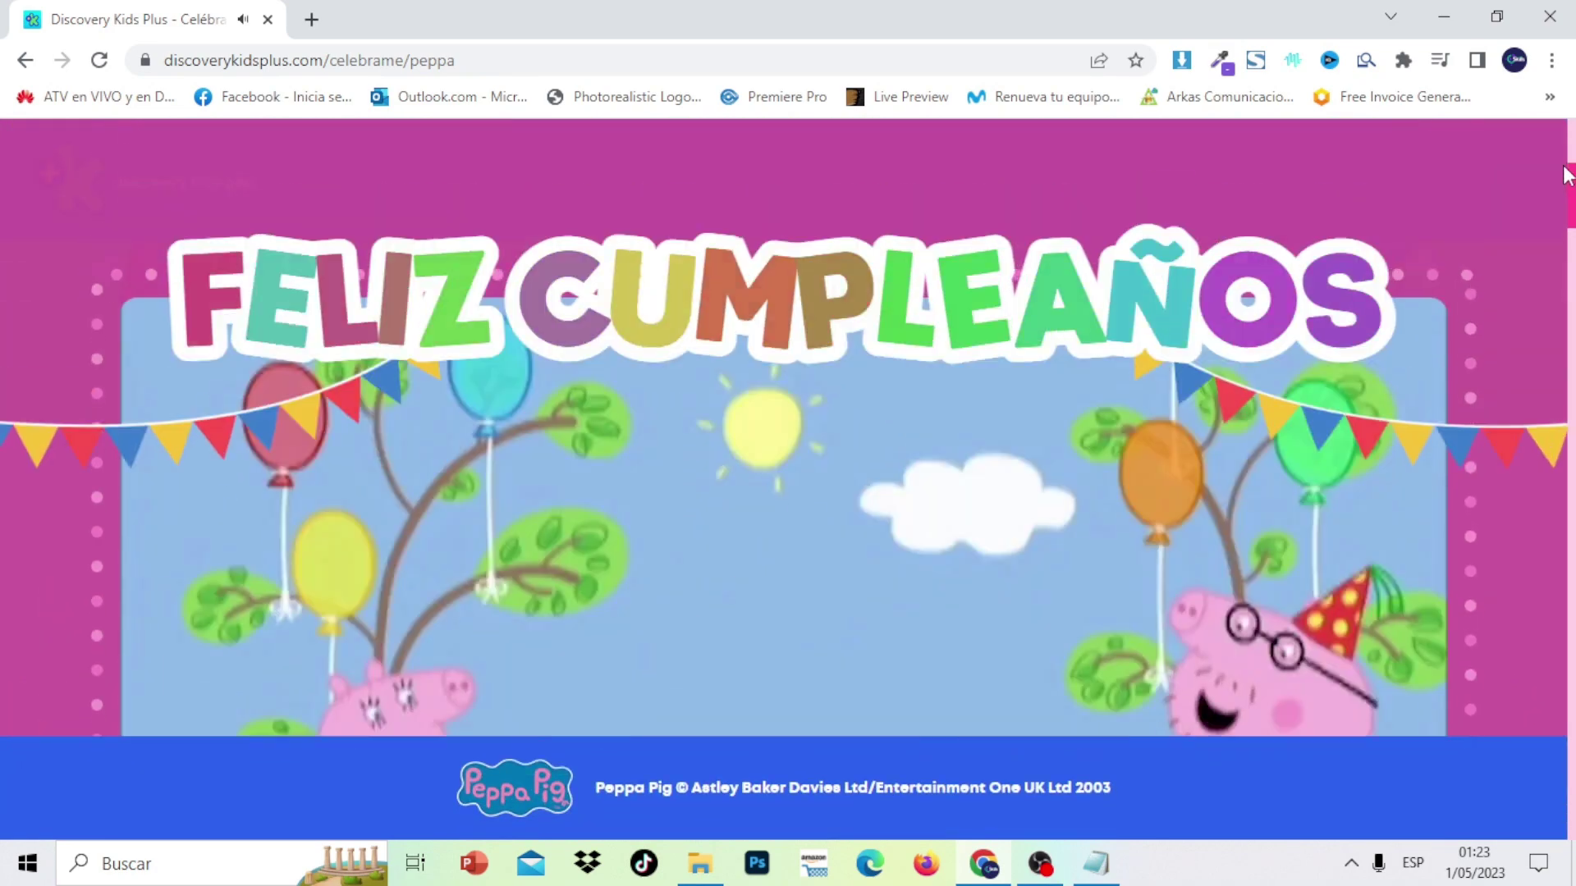
drag(1568, 174, 1567, 182)
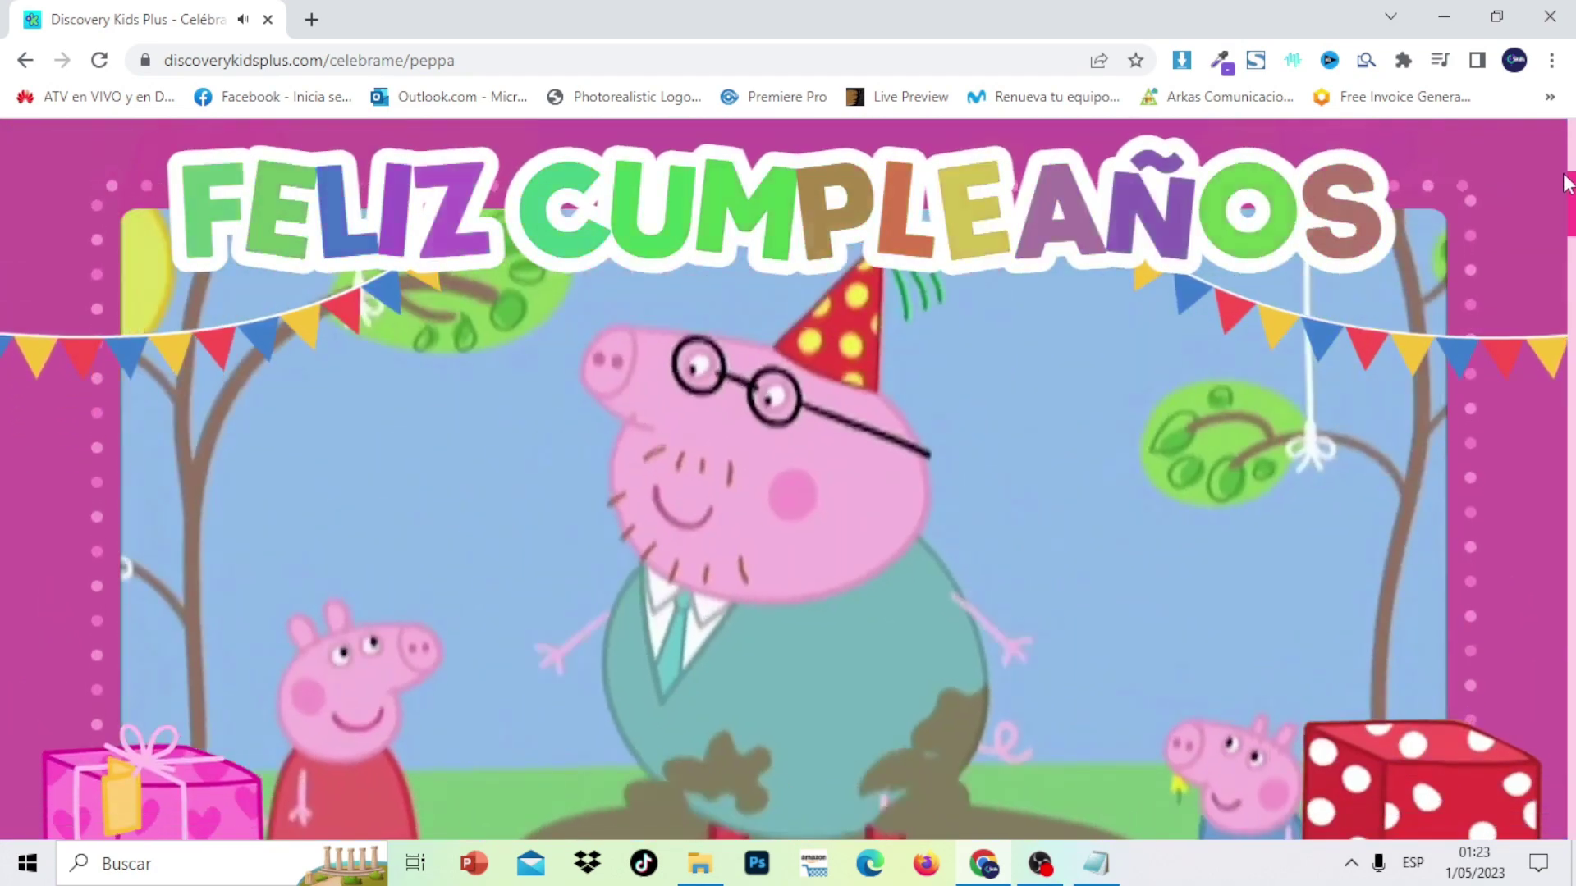
drag(1568, 183, 1569, 205)
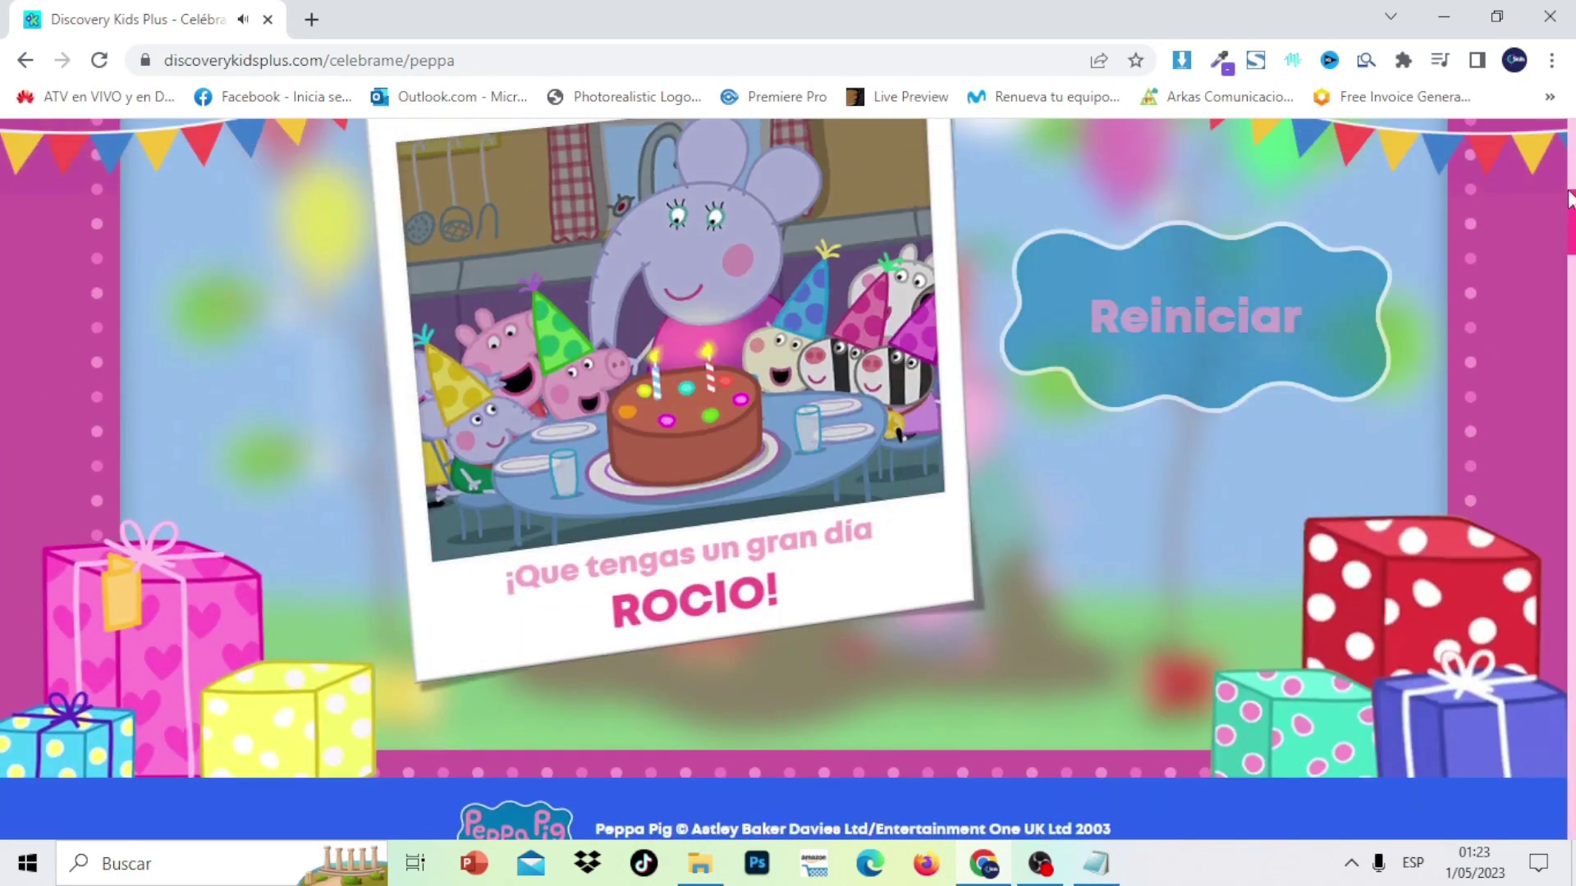
scroll(1567, 197, up, 2)
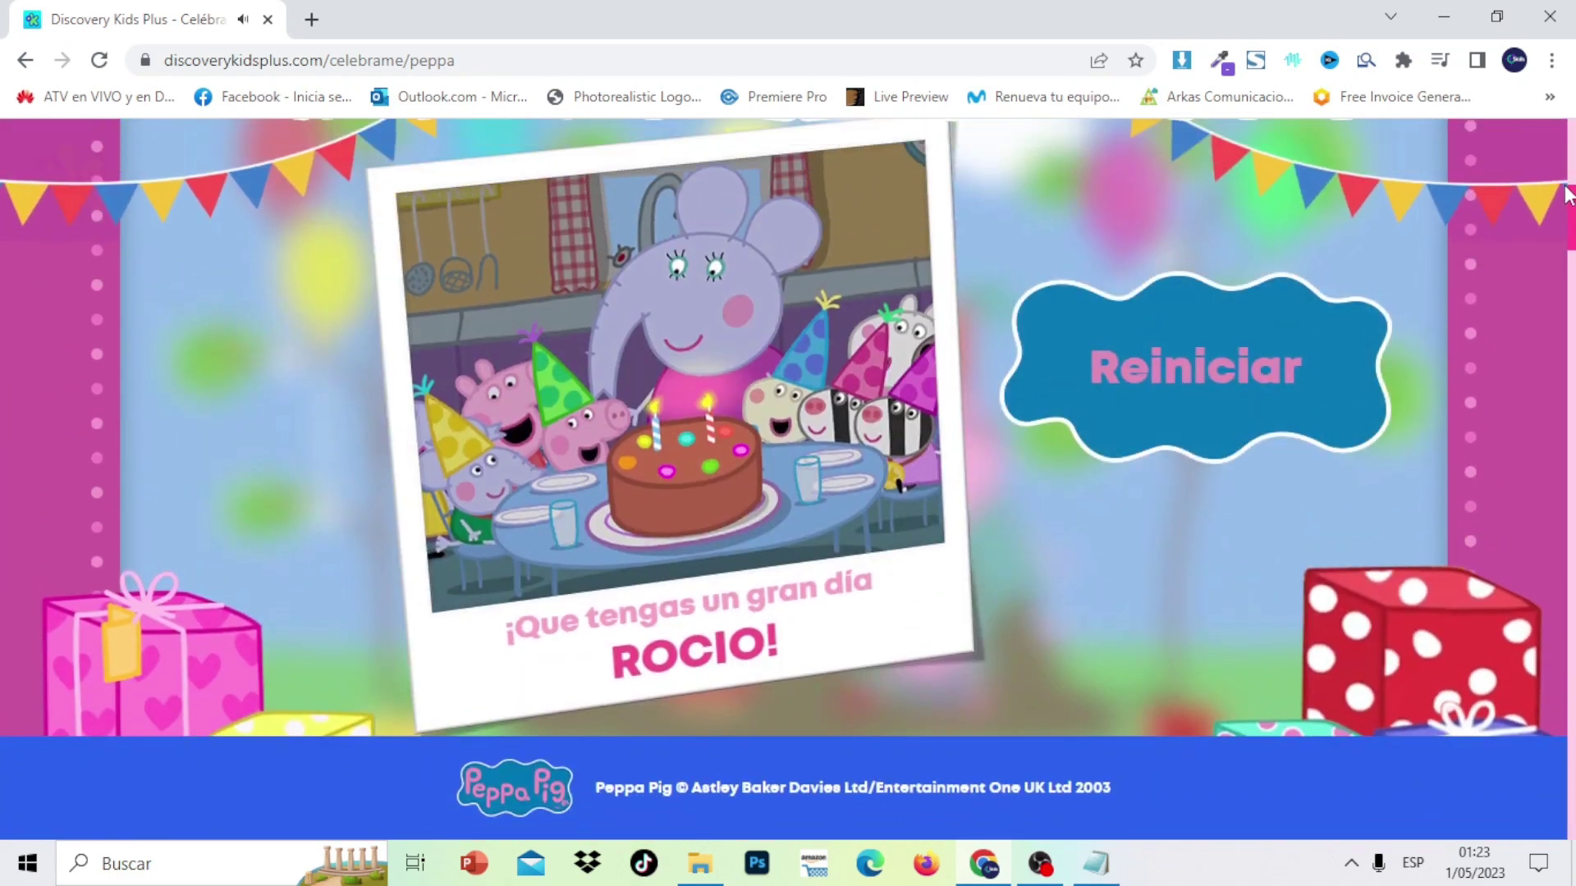
scroll(1568, 164, up, 6)
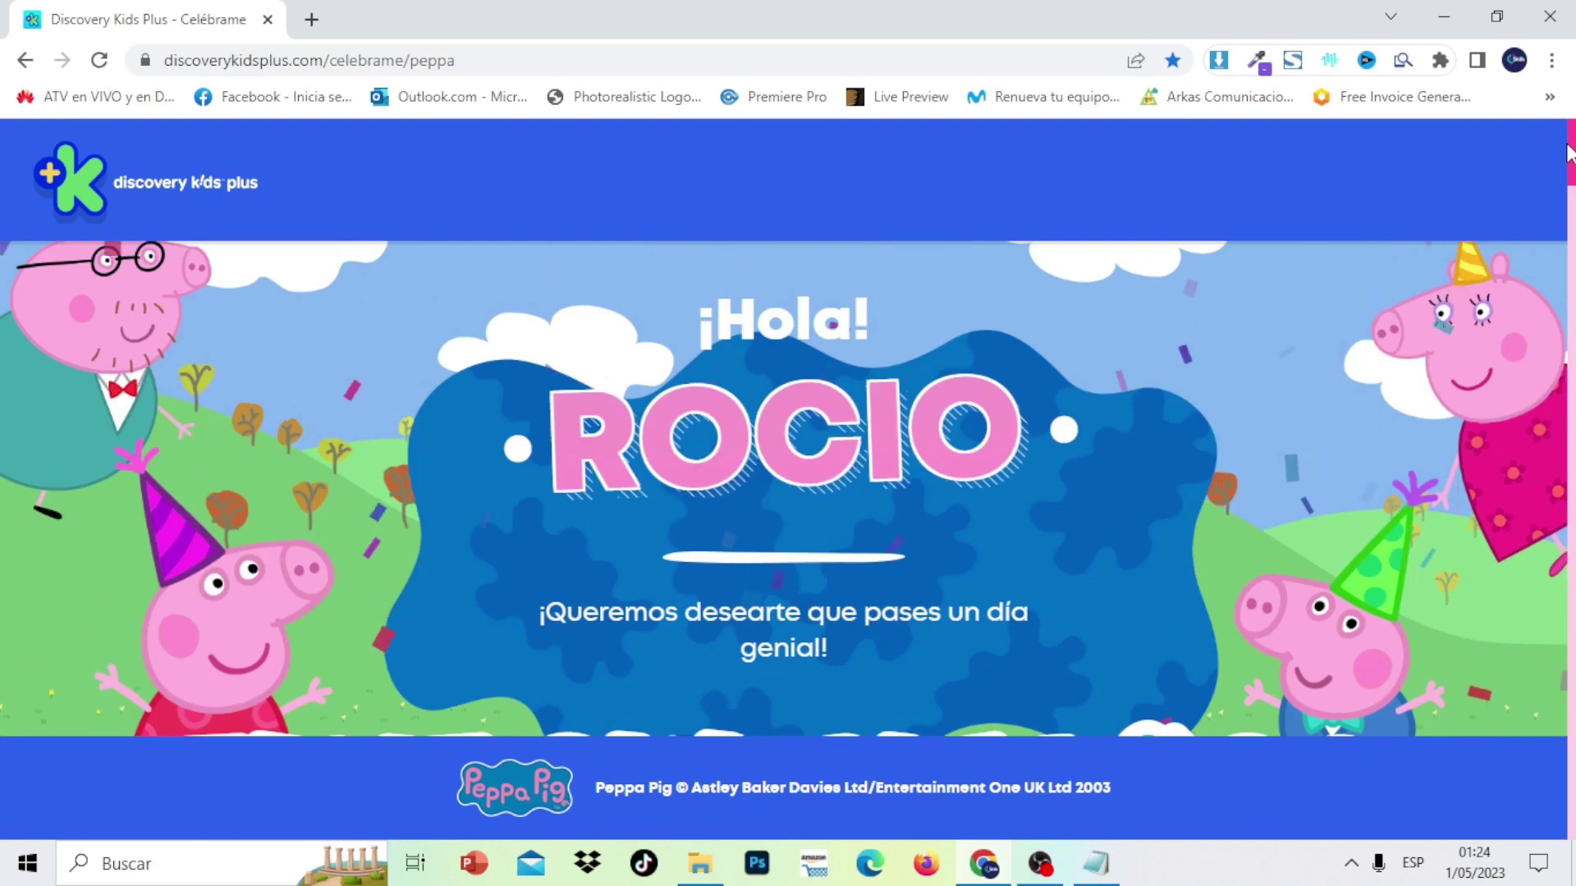
scroll(1567, 152, down, 10)
scroll(788, 476, down, 15)
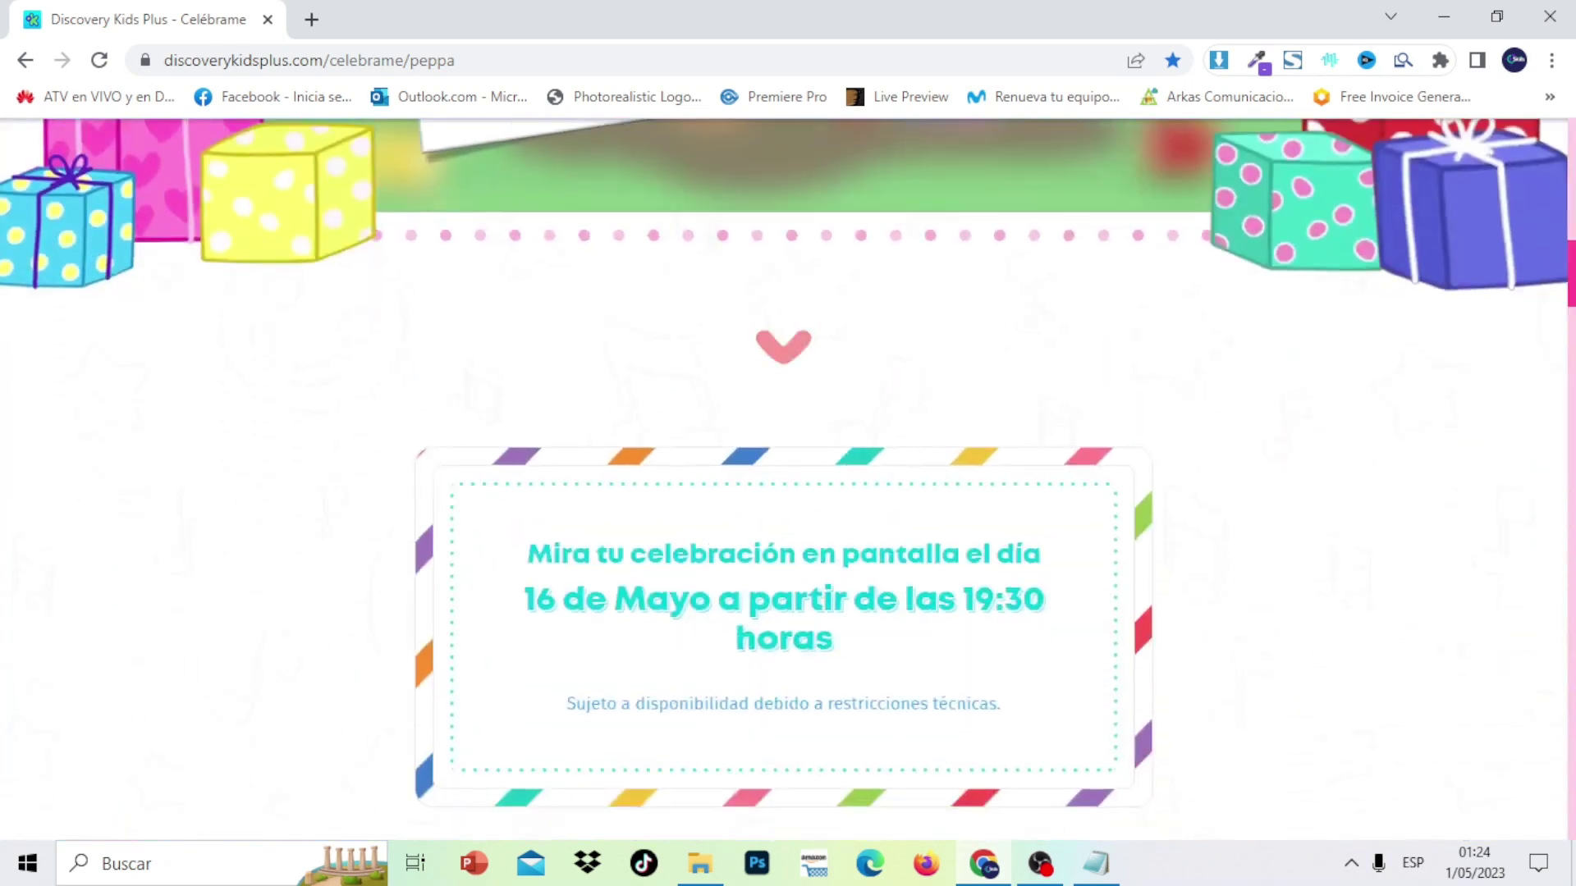
scroll(1569, 381, down, 5)
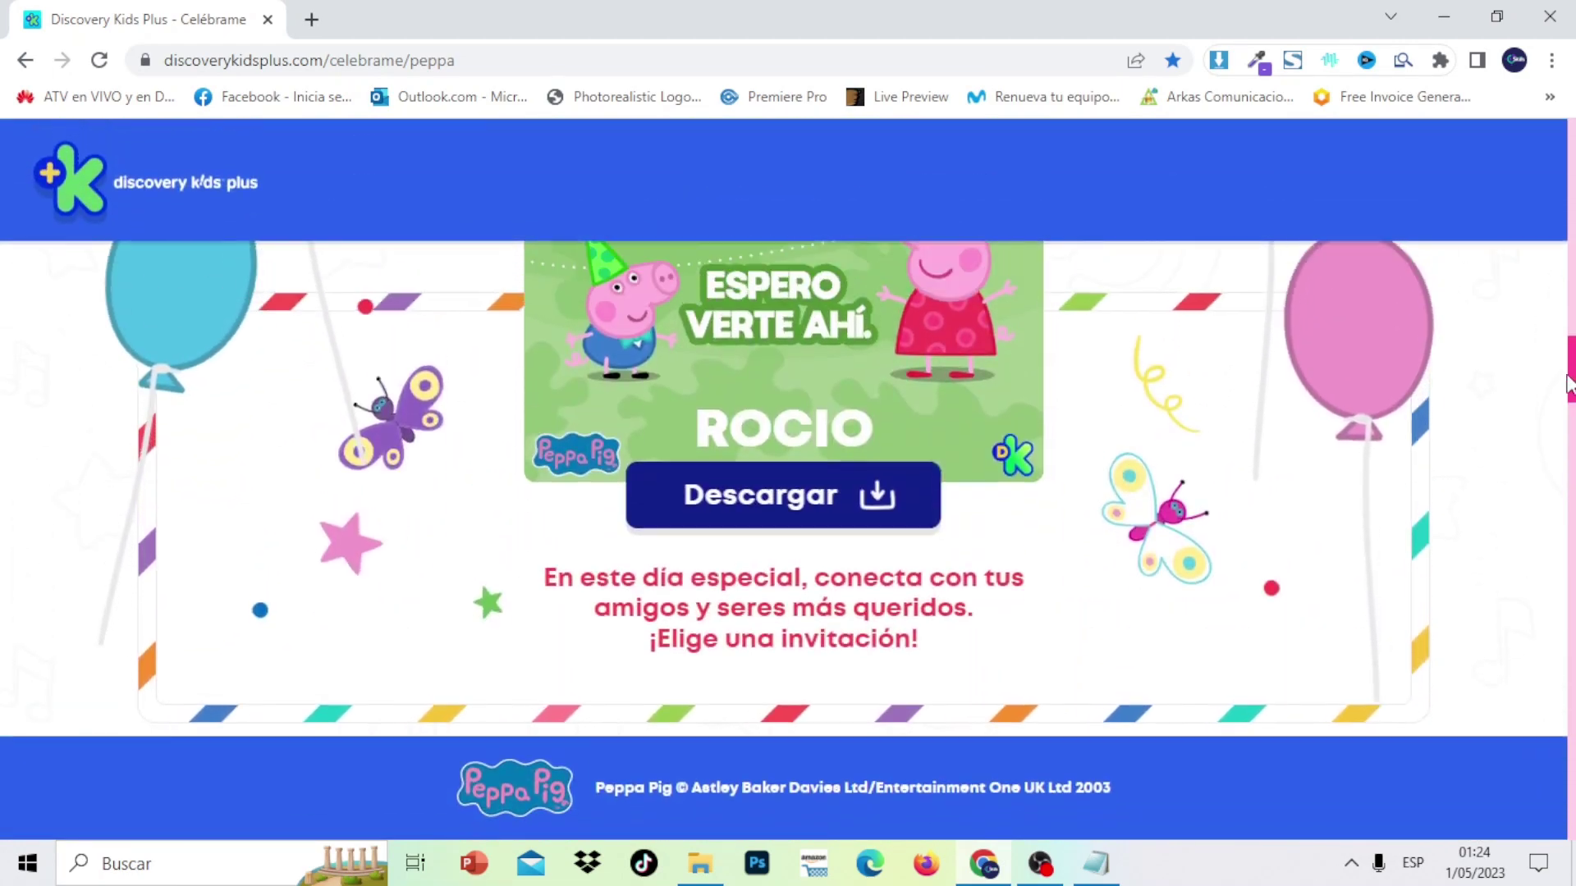
drag(1569, 382, 1551, 156)
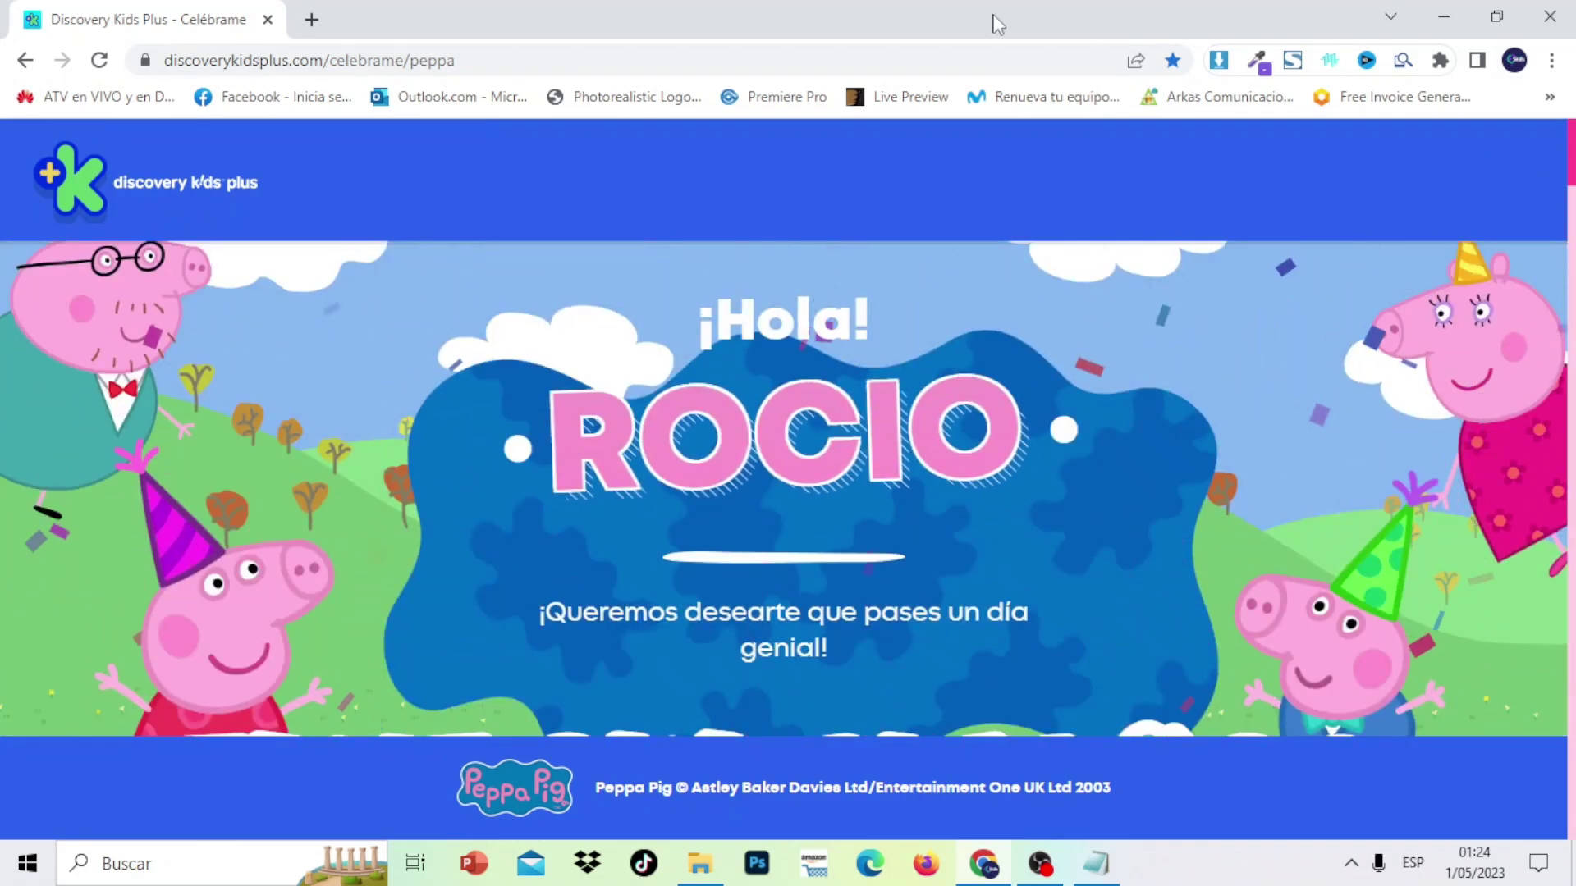
Load the main Celébrame character page by removing 'peppa' from the web address
double_click(418, 60)
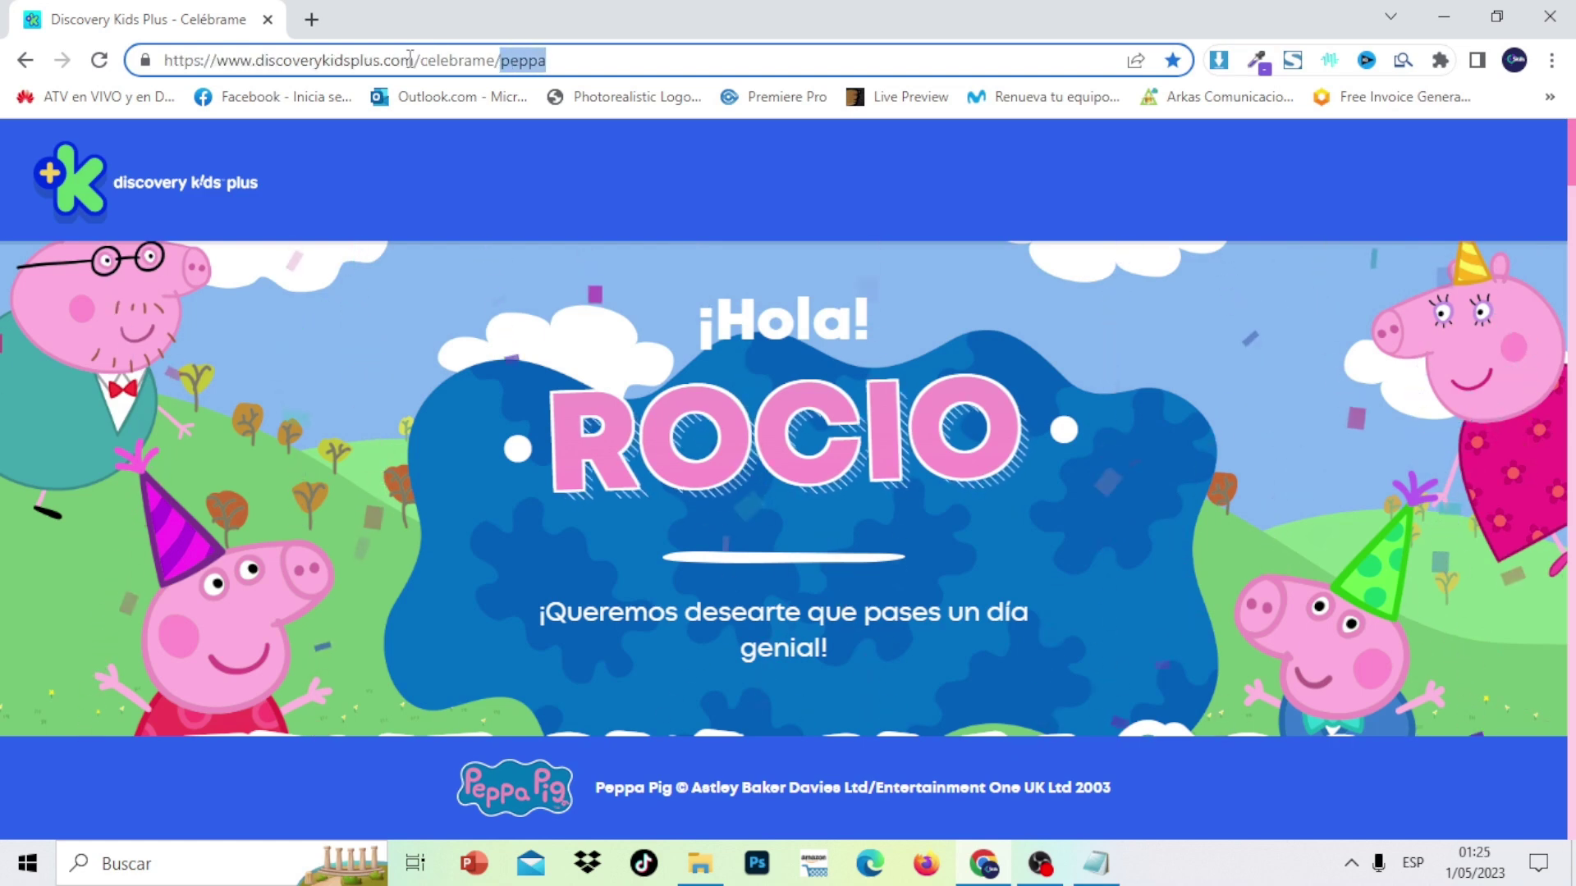
key(BackSpace)
key(Return)
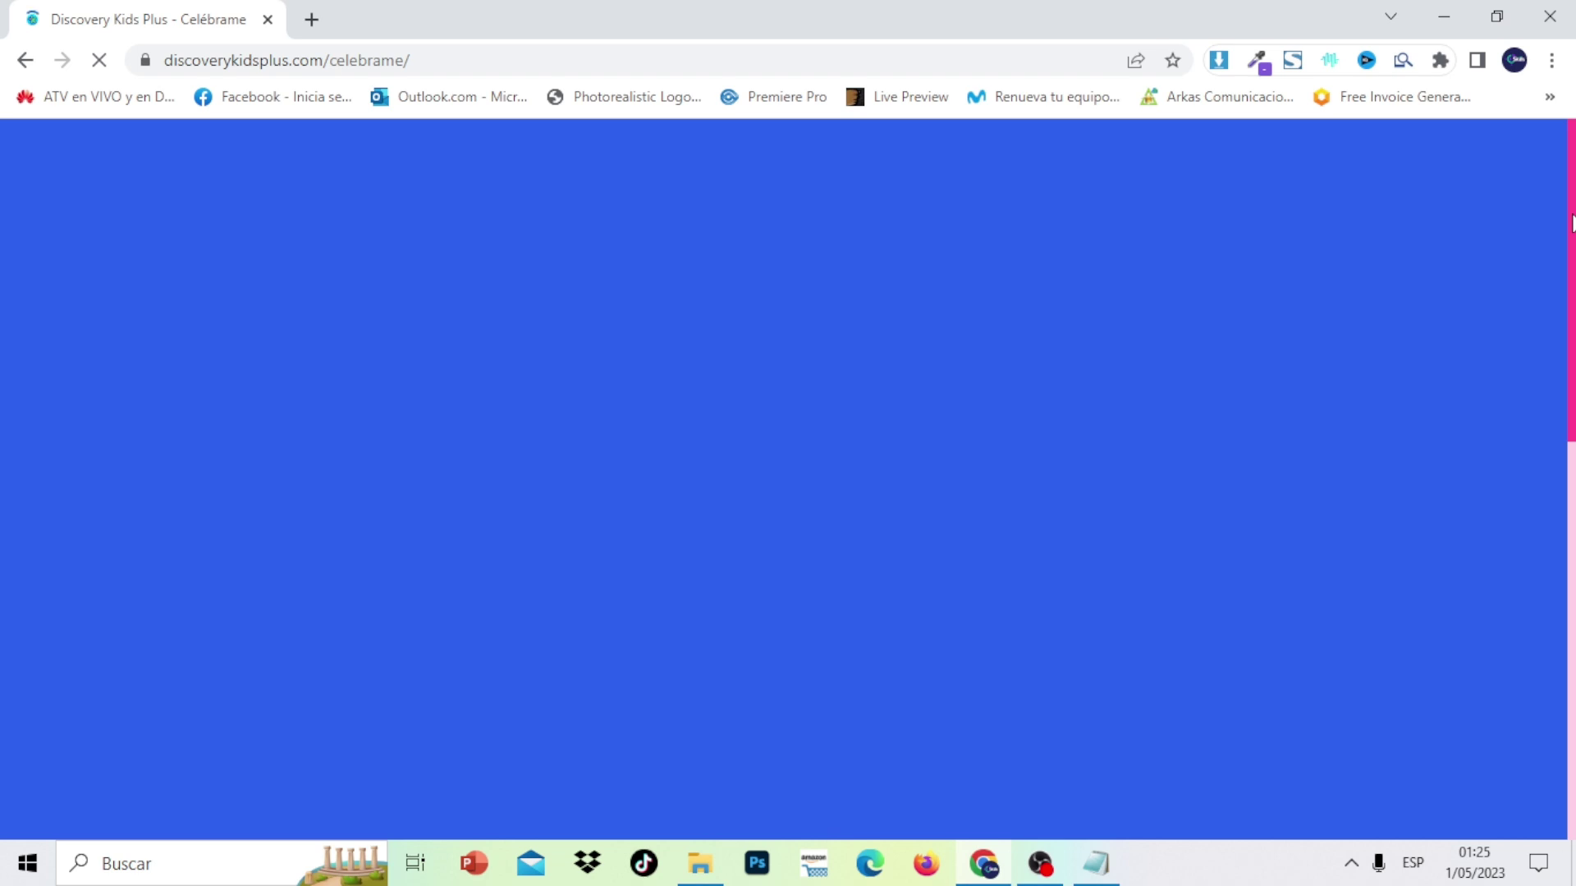
Browse the favourite-character cards, then switch to the Dinosaurus Cumplesaurus tab
scroll(1572, 221, down, 2)
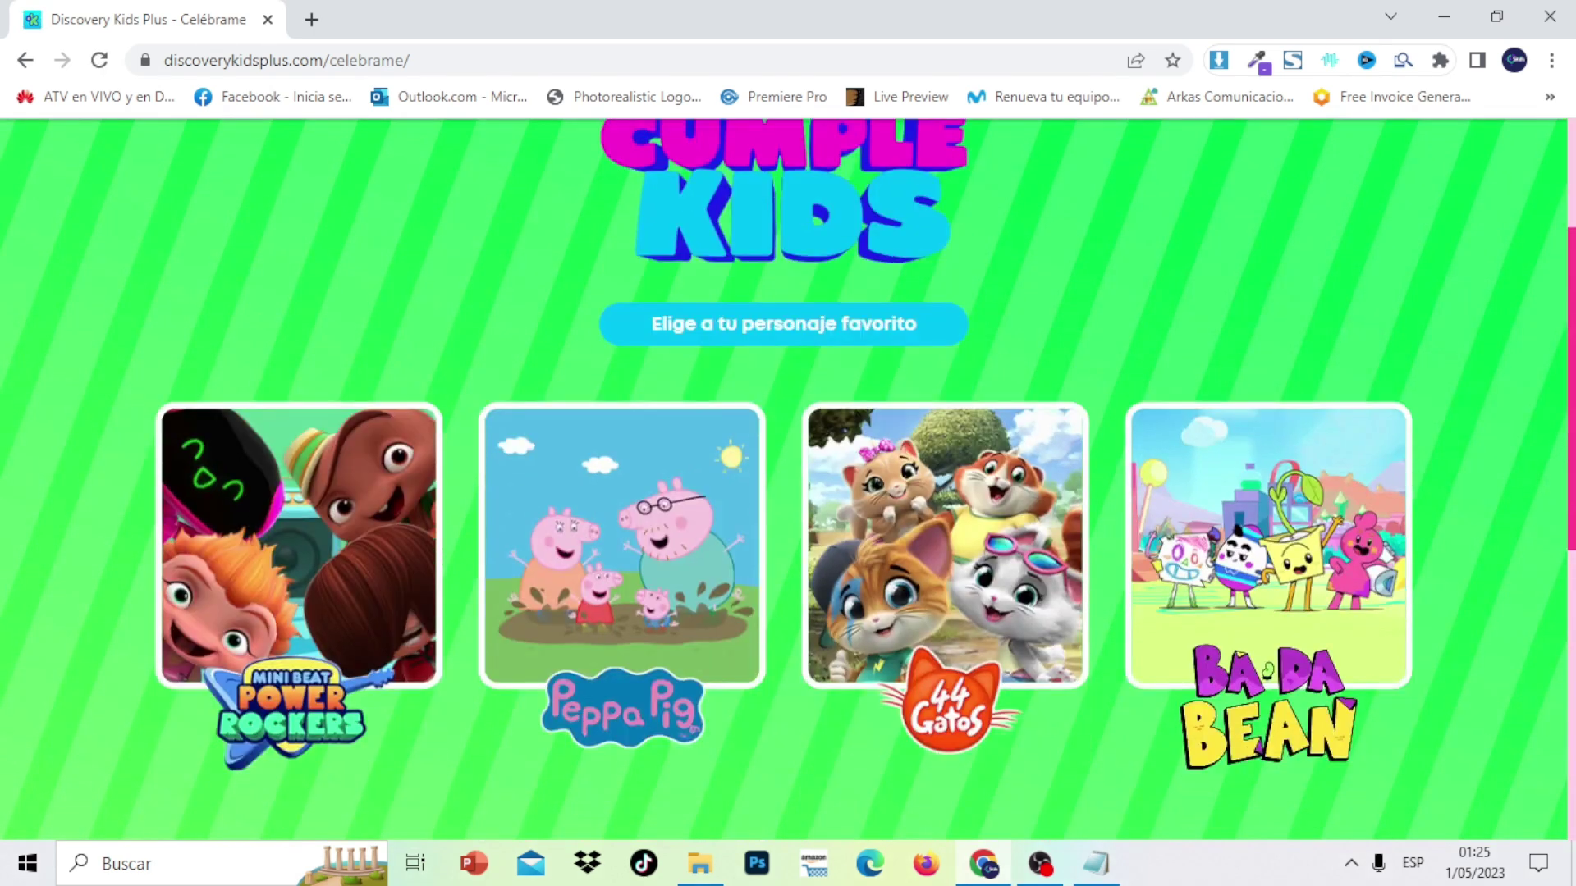
scroll(788, 480, down, 5)
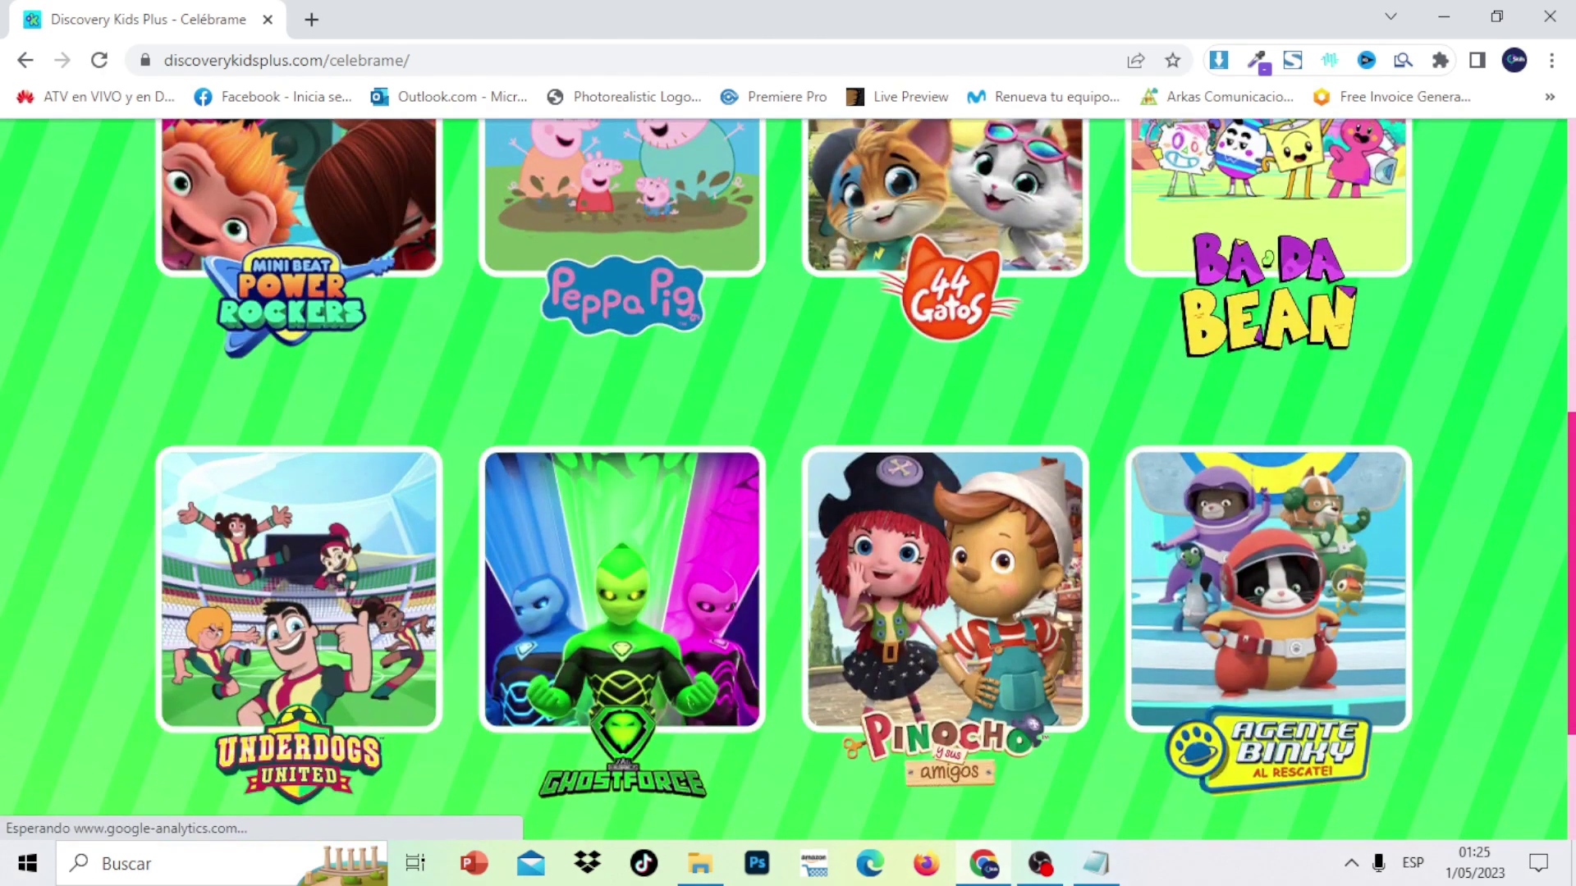
scroll(1557, 348, up, 5)
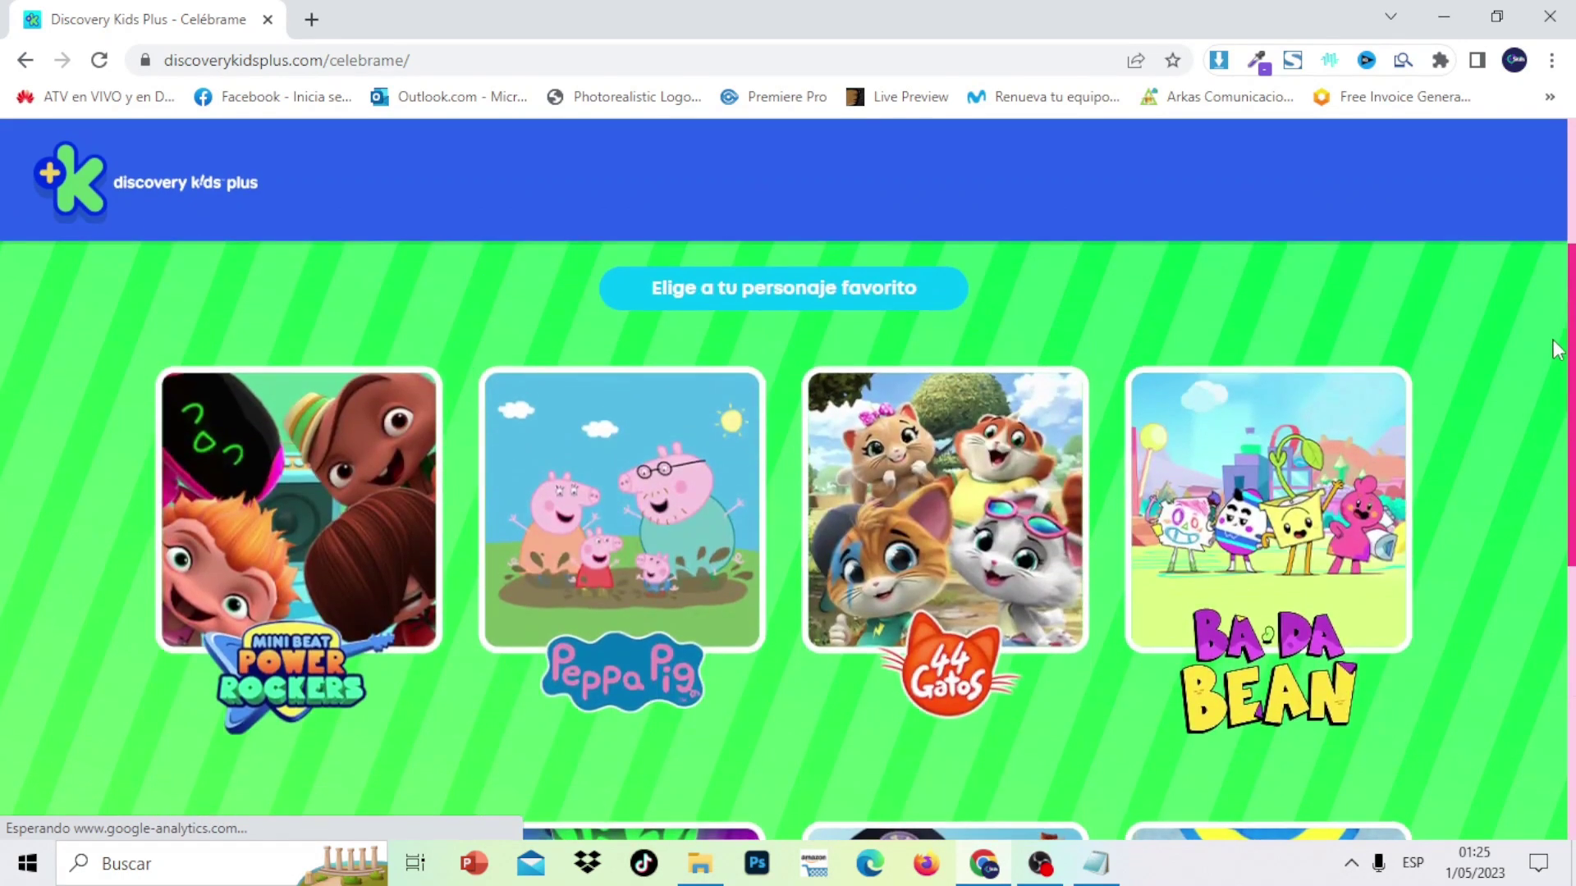
scroll(1557, 349, down, 10)
scroll(1494, 230, up, 12)
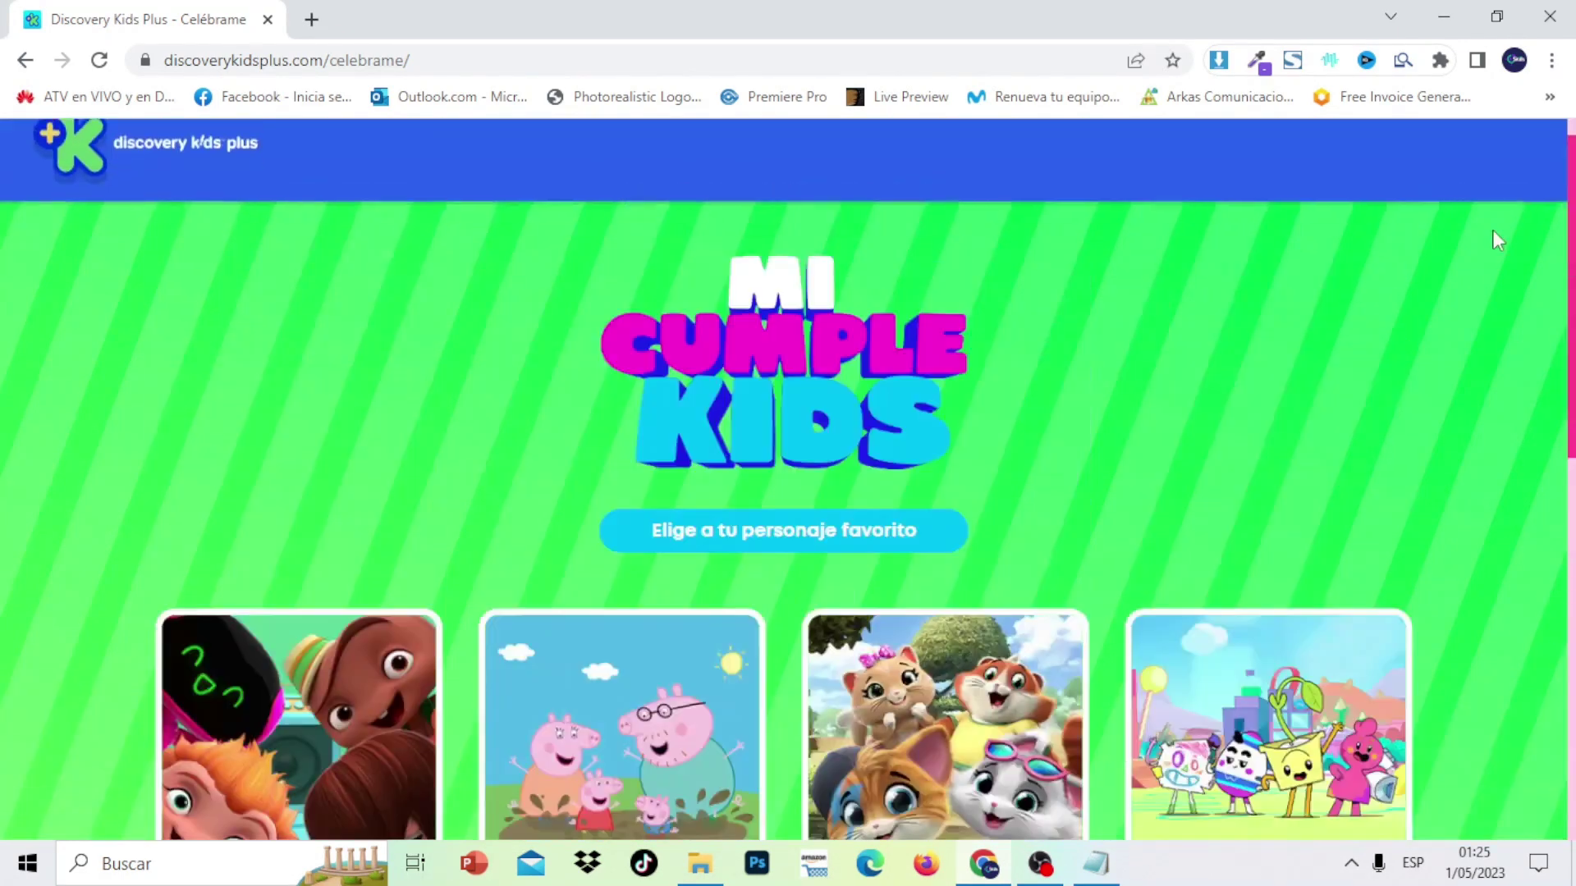
click(1445, 15)
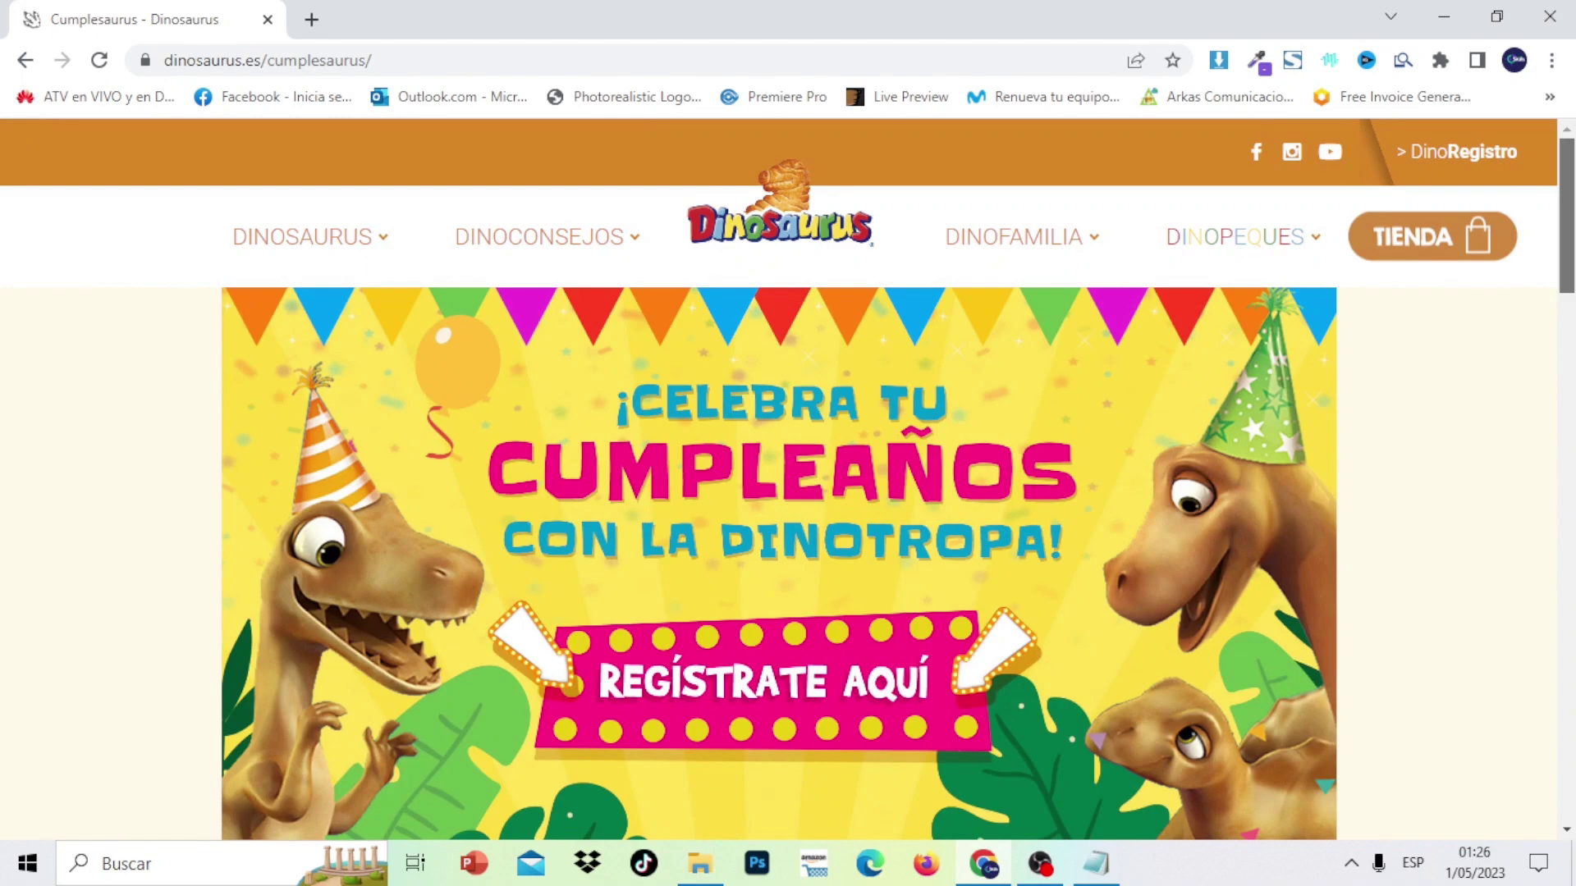
Scroll the Cumplesaurus page and play the Dinotropa birthday video
scroll(788, 480, down, 3)
scroll(788, 480, down, 8)
scroll(788, 480, up, 11)
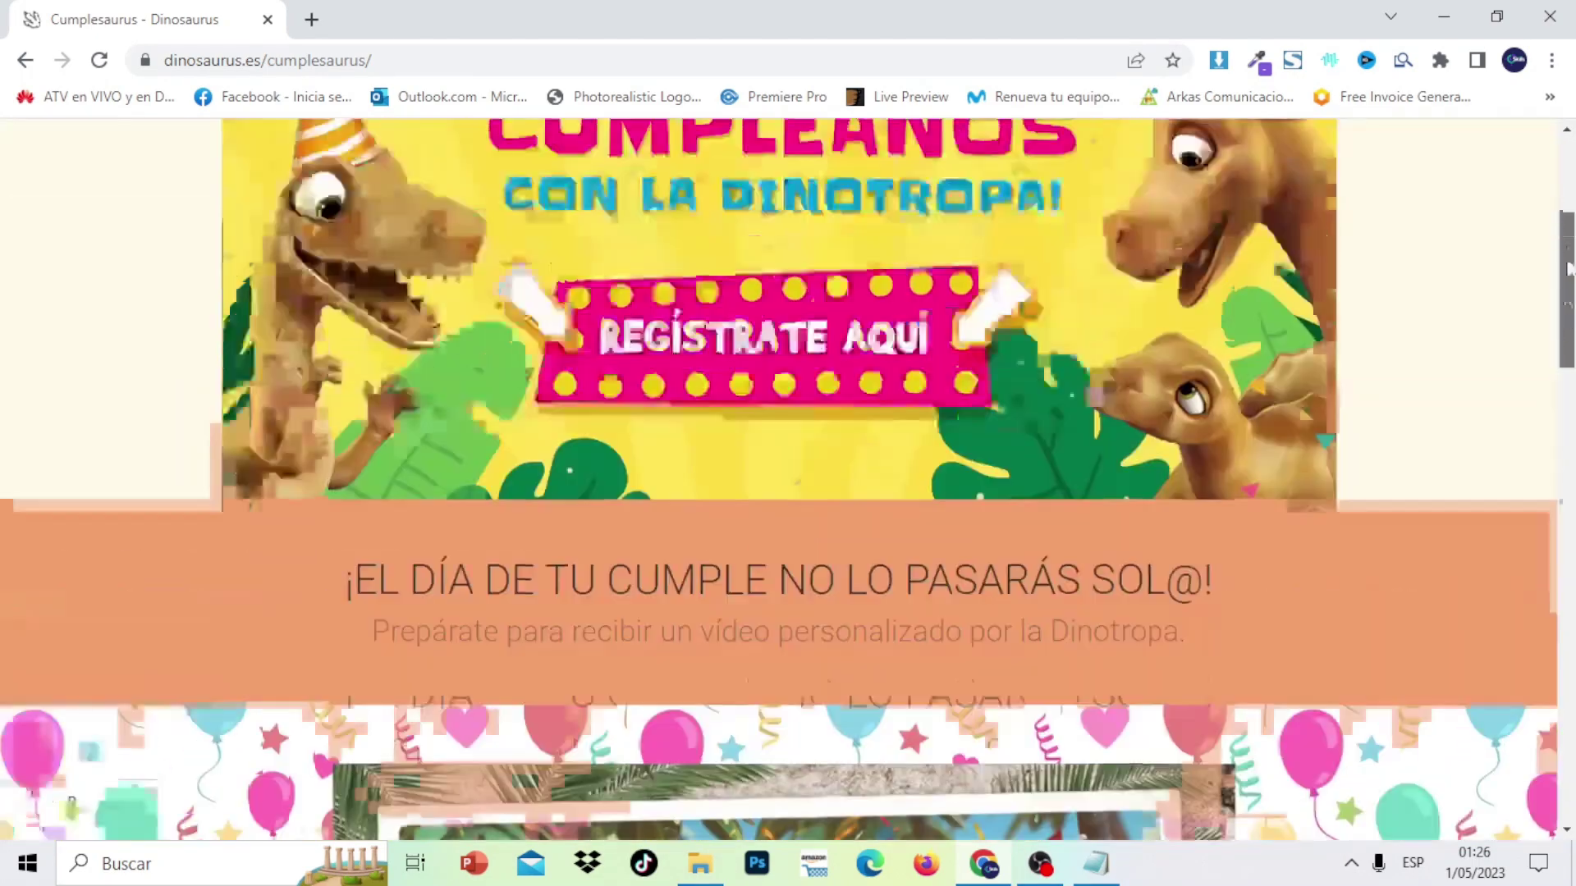
scroll(788, 480, down, 15)
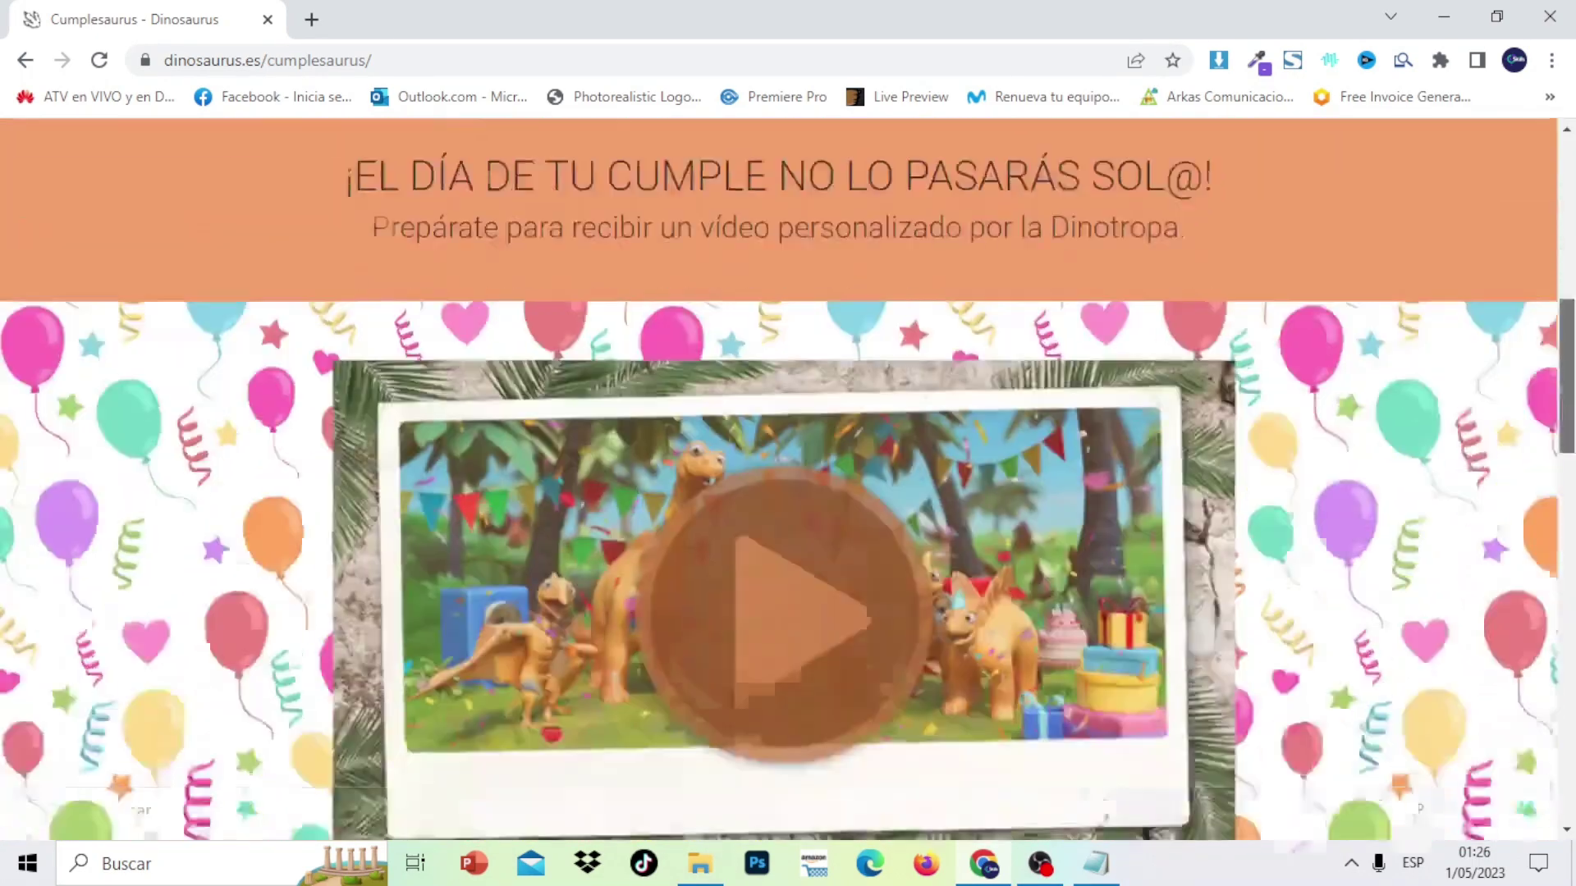
scroll(788, 480, down, 6)
scroll(788, 480, up, 20)
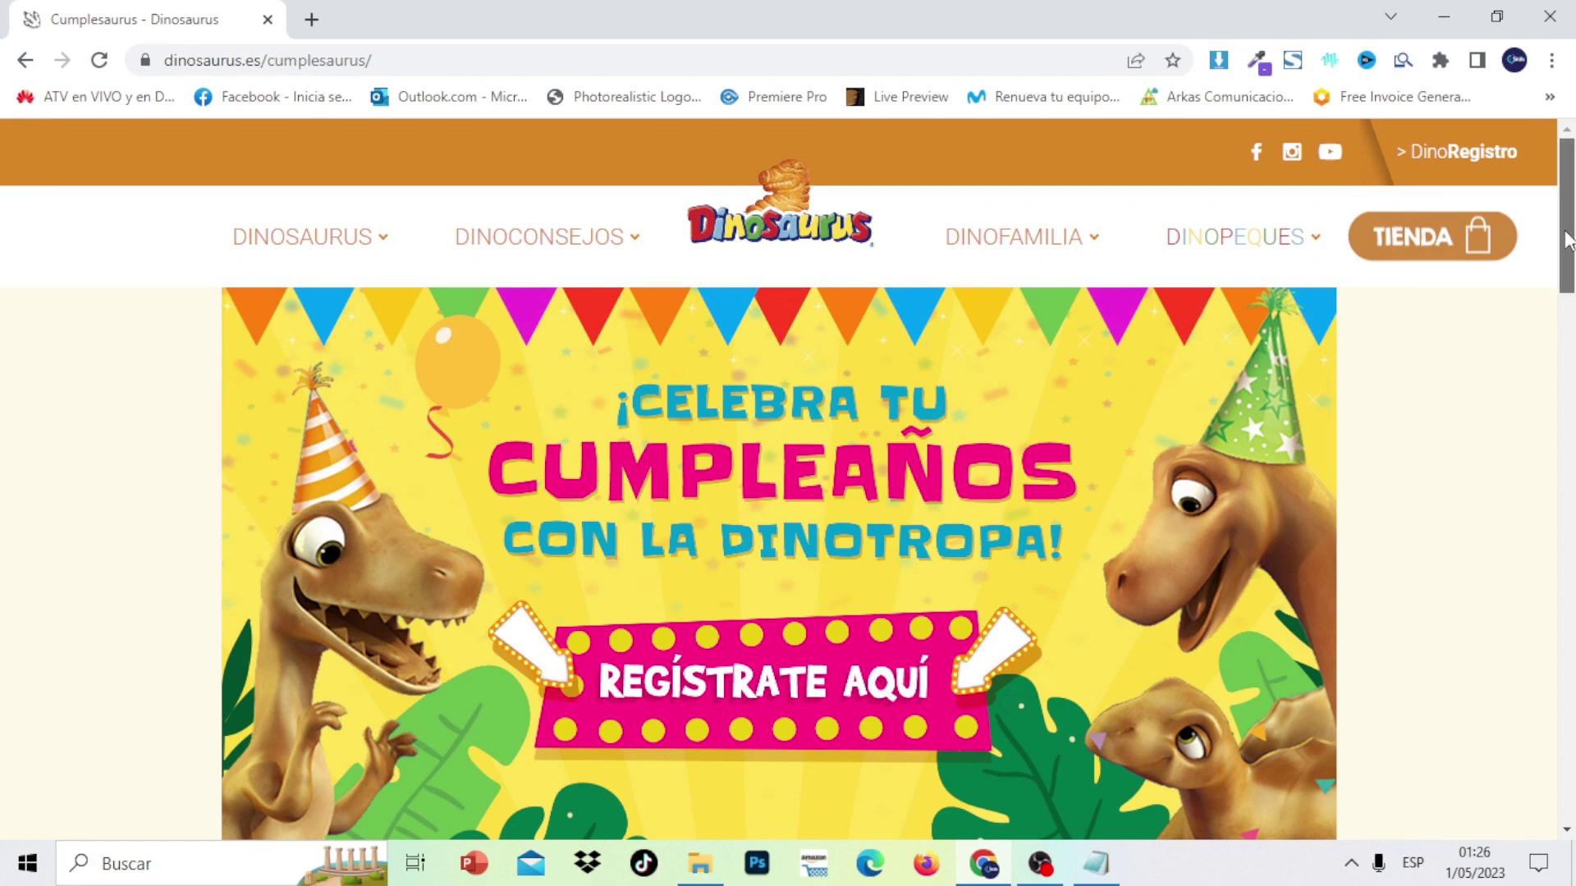
scroll(1572, 279, down, 2)
drag(1572, 279, 1557, 451)
scroll(1040, 486, up, 1)
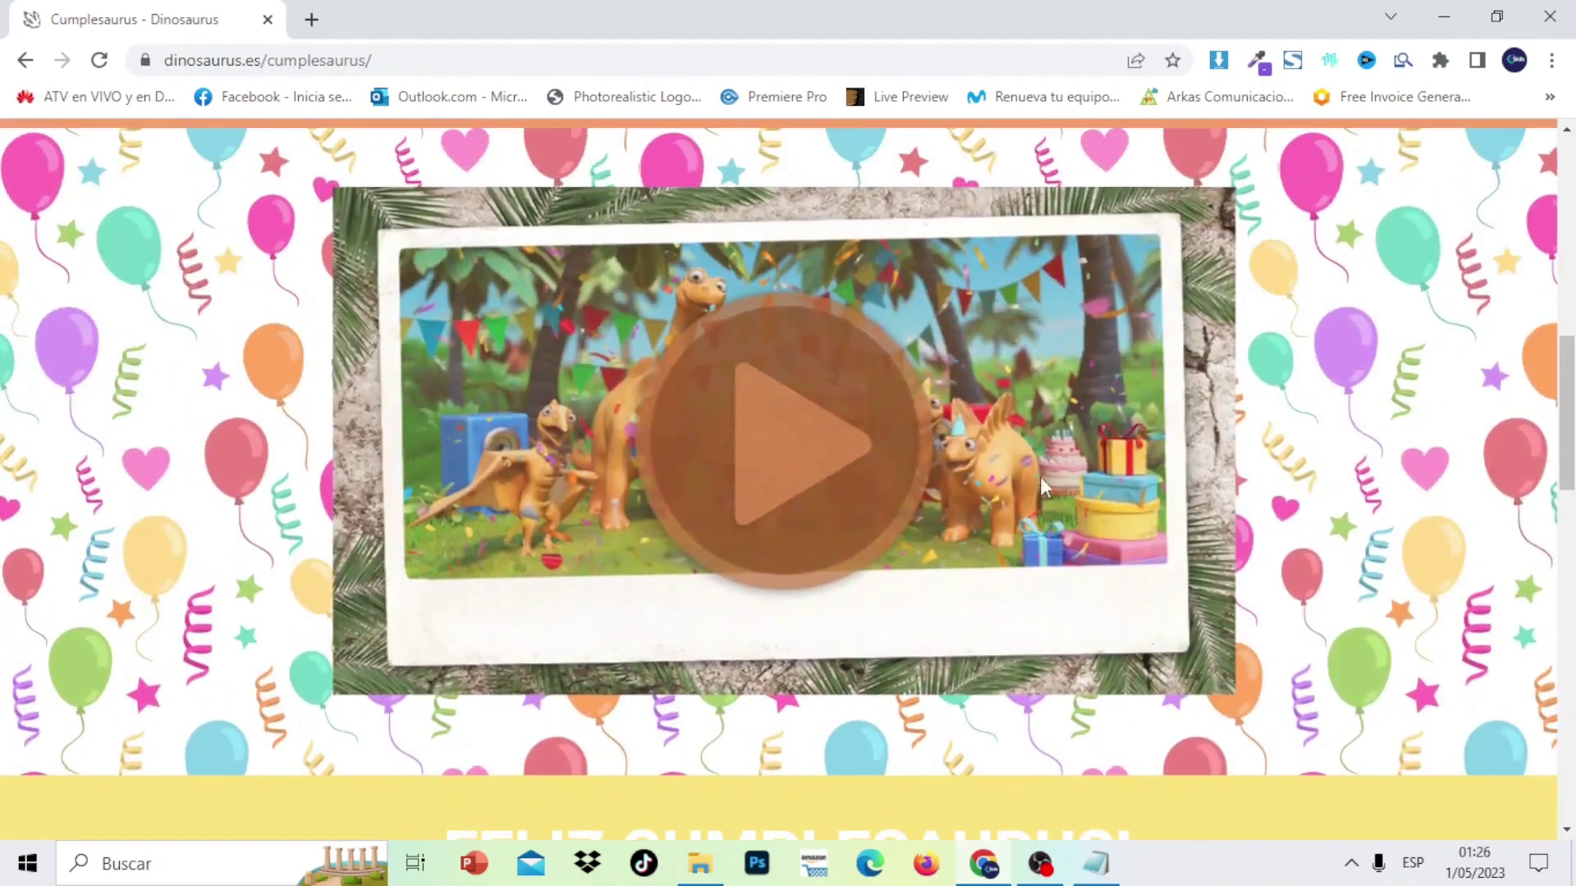
click(790, 450)
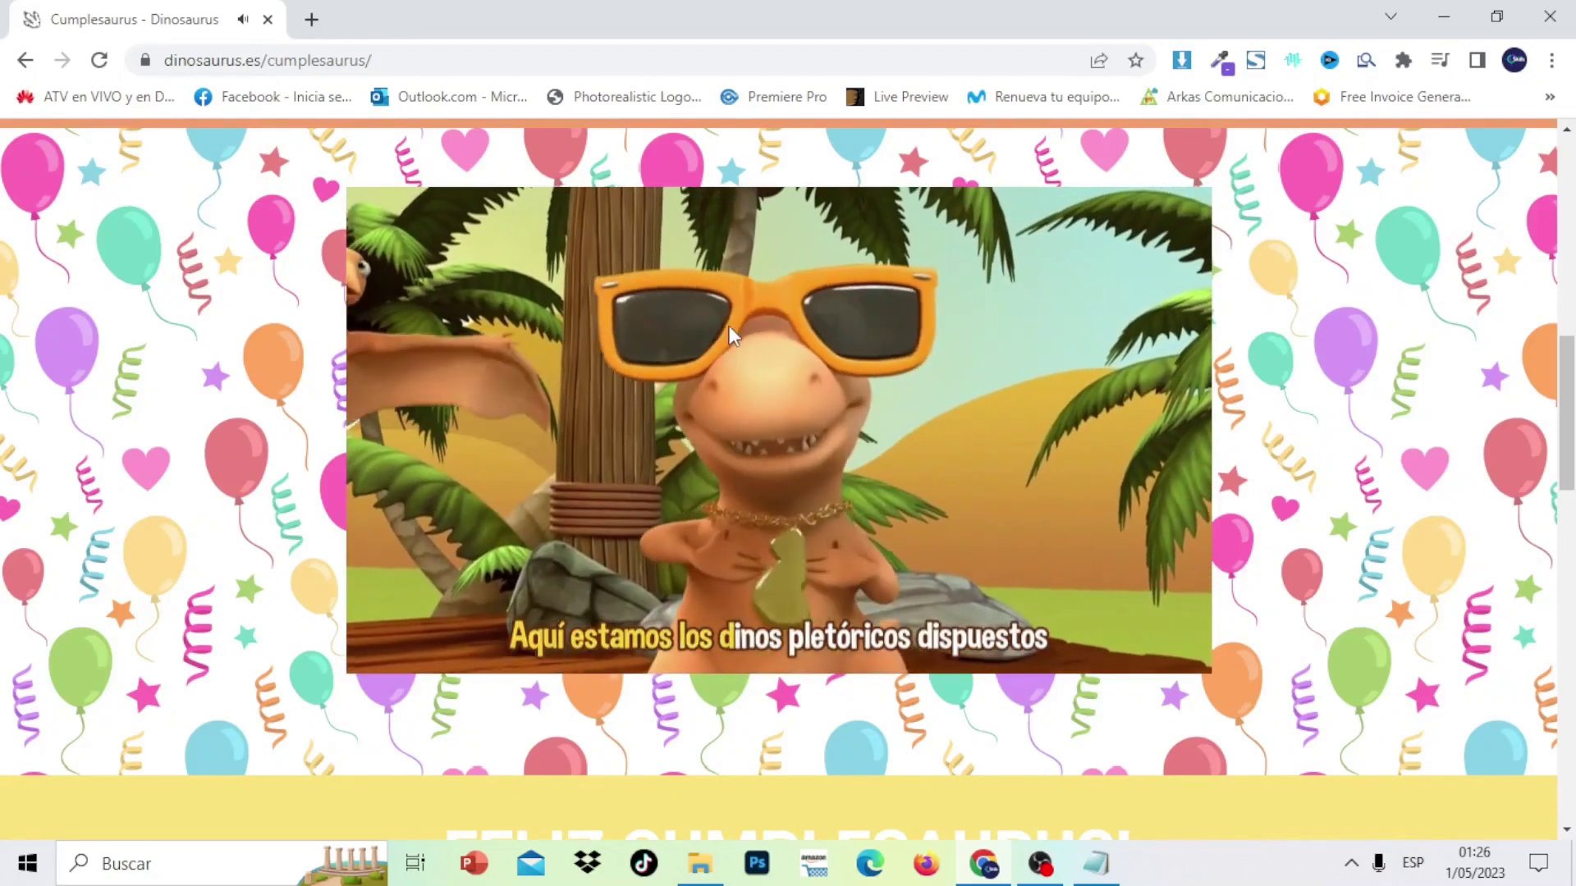
Reload the Cumplesaurus page and open the REGÍSTRATE AQUÍ registration form
click(448, 60)
key(Return)
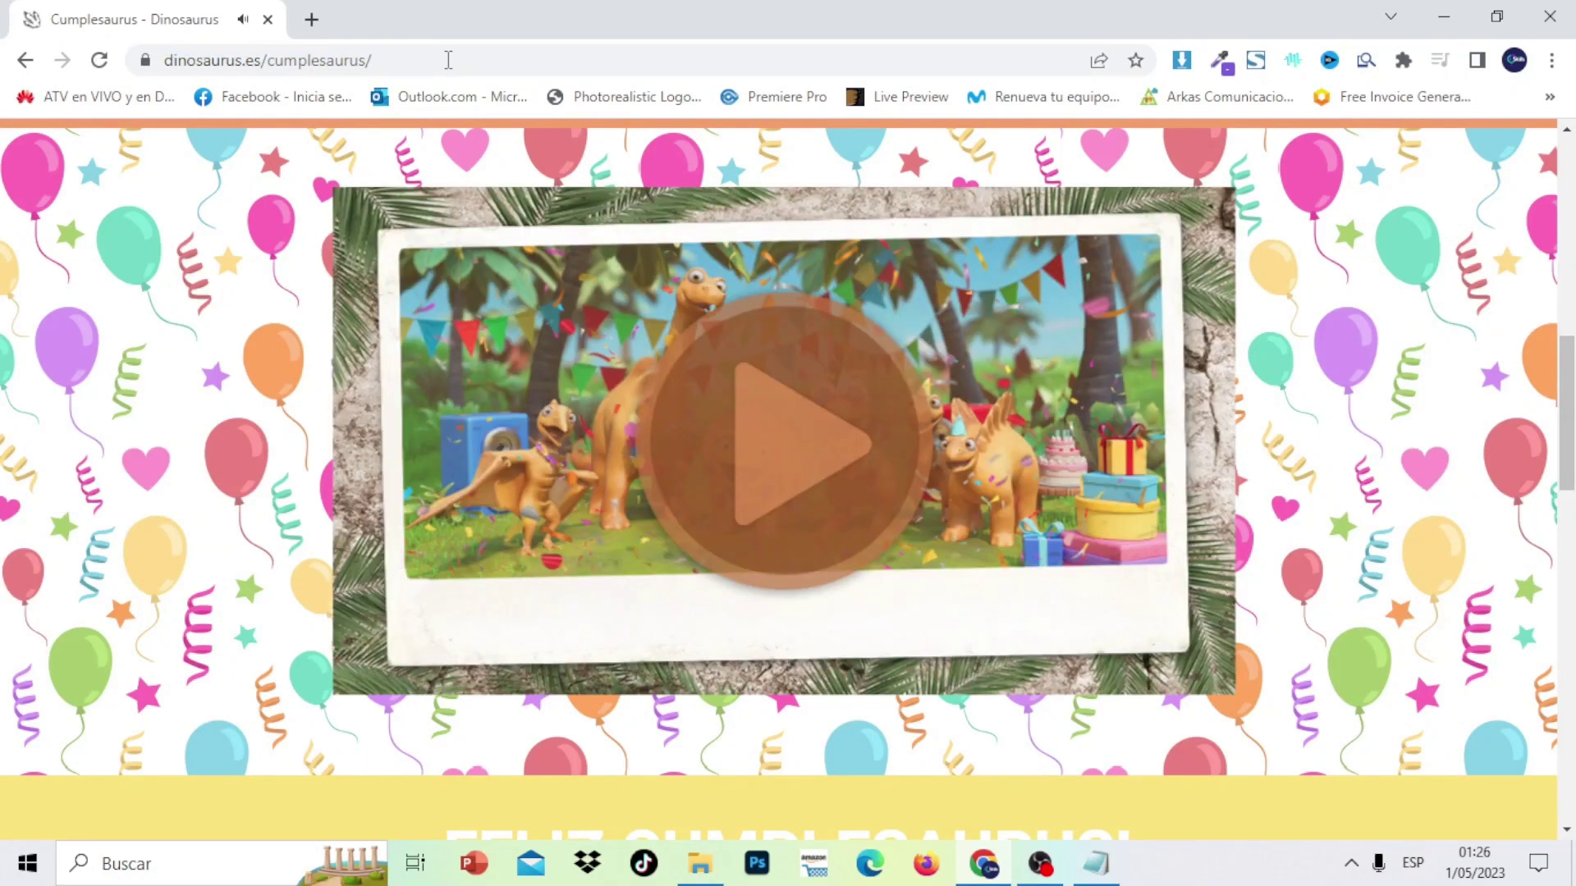
drag(1567, 383, 1571, 202)
click(800, 672)
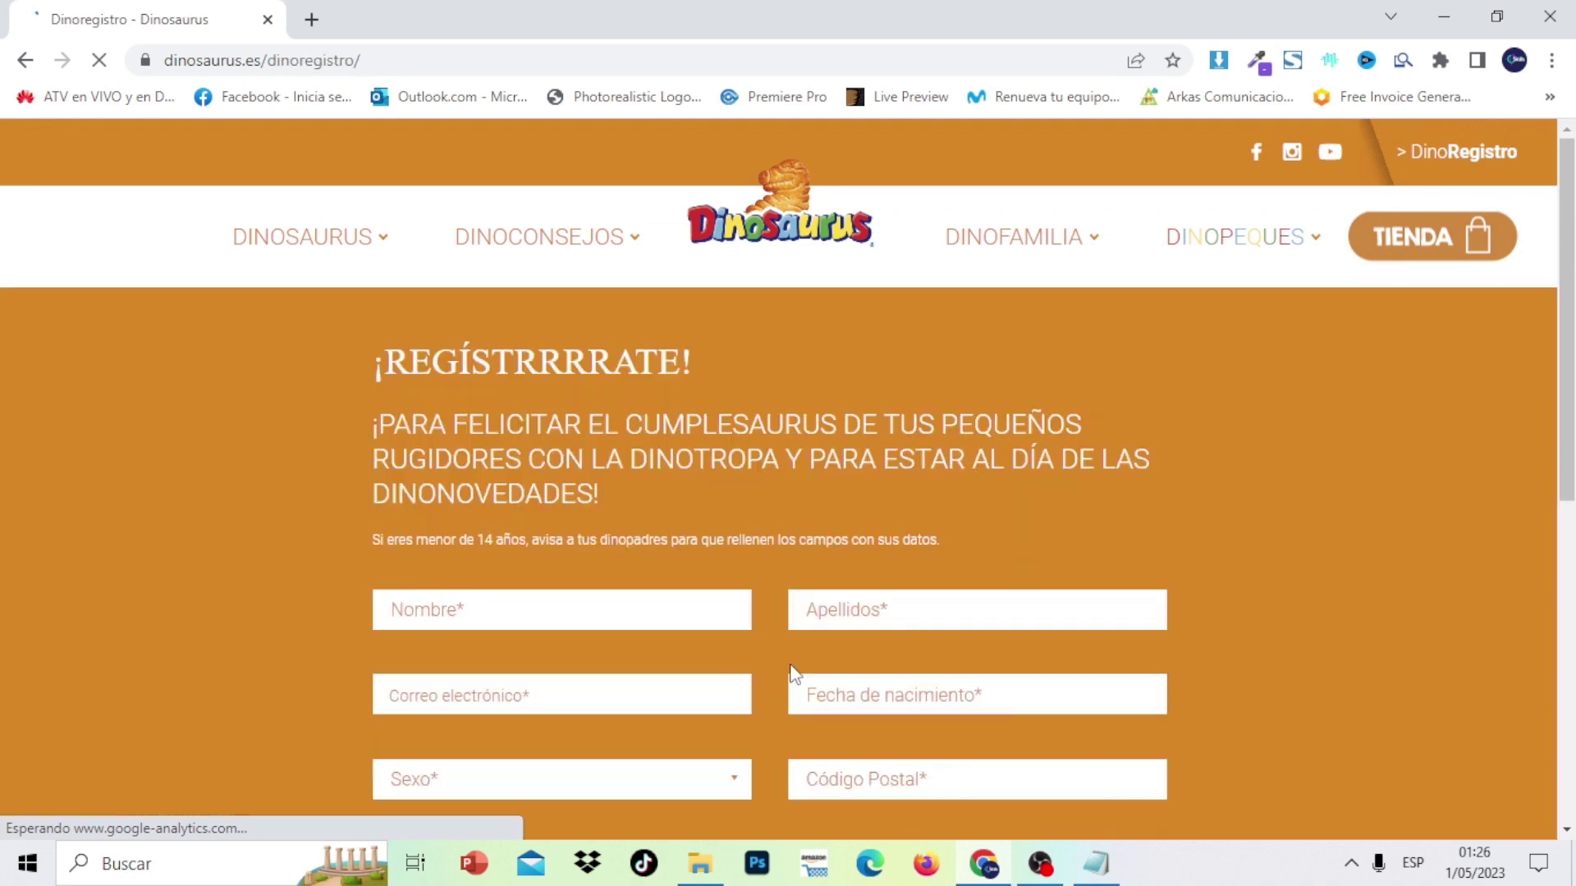
Enter the registrant's first name in Nombre and surname in Apellidos
drag(1567, 320, 1568, 355)
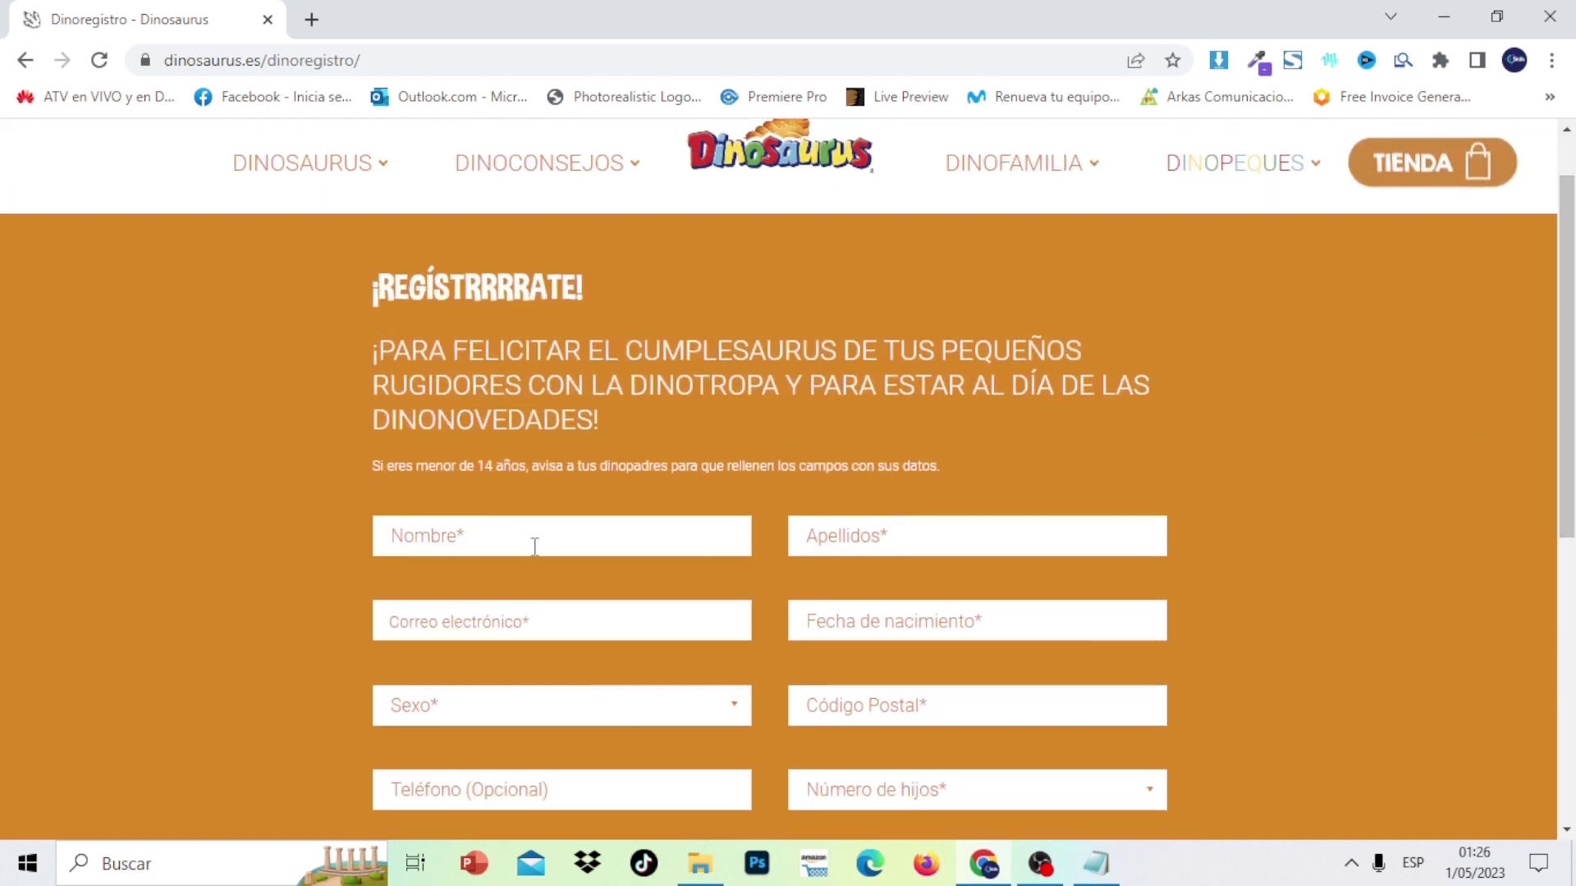
click(521, 534)
text(jonathan)
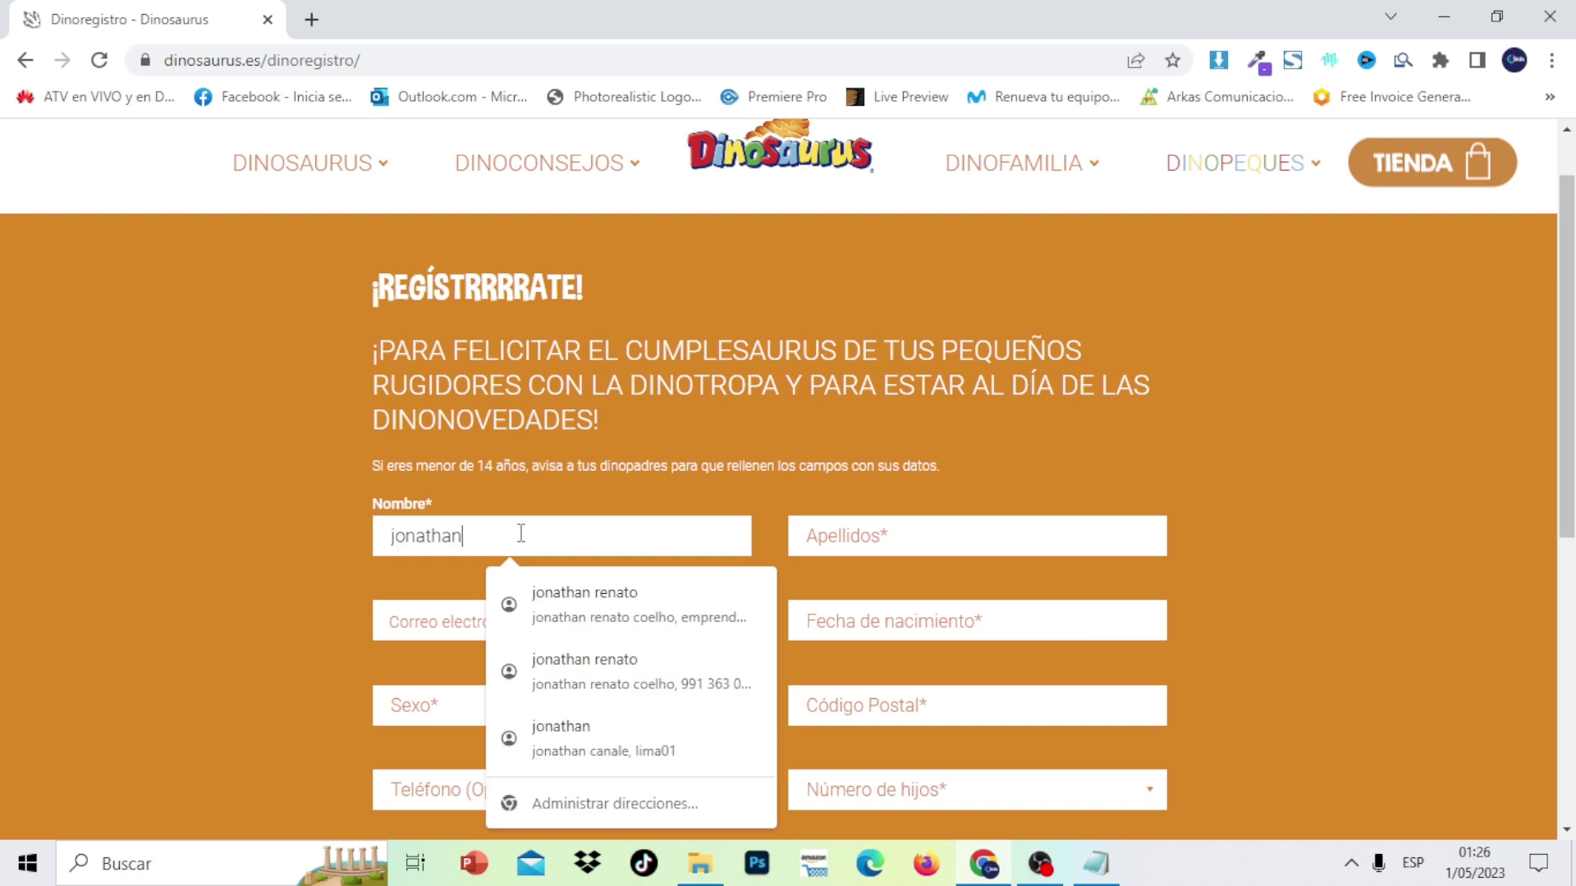
click(818, 544)
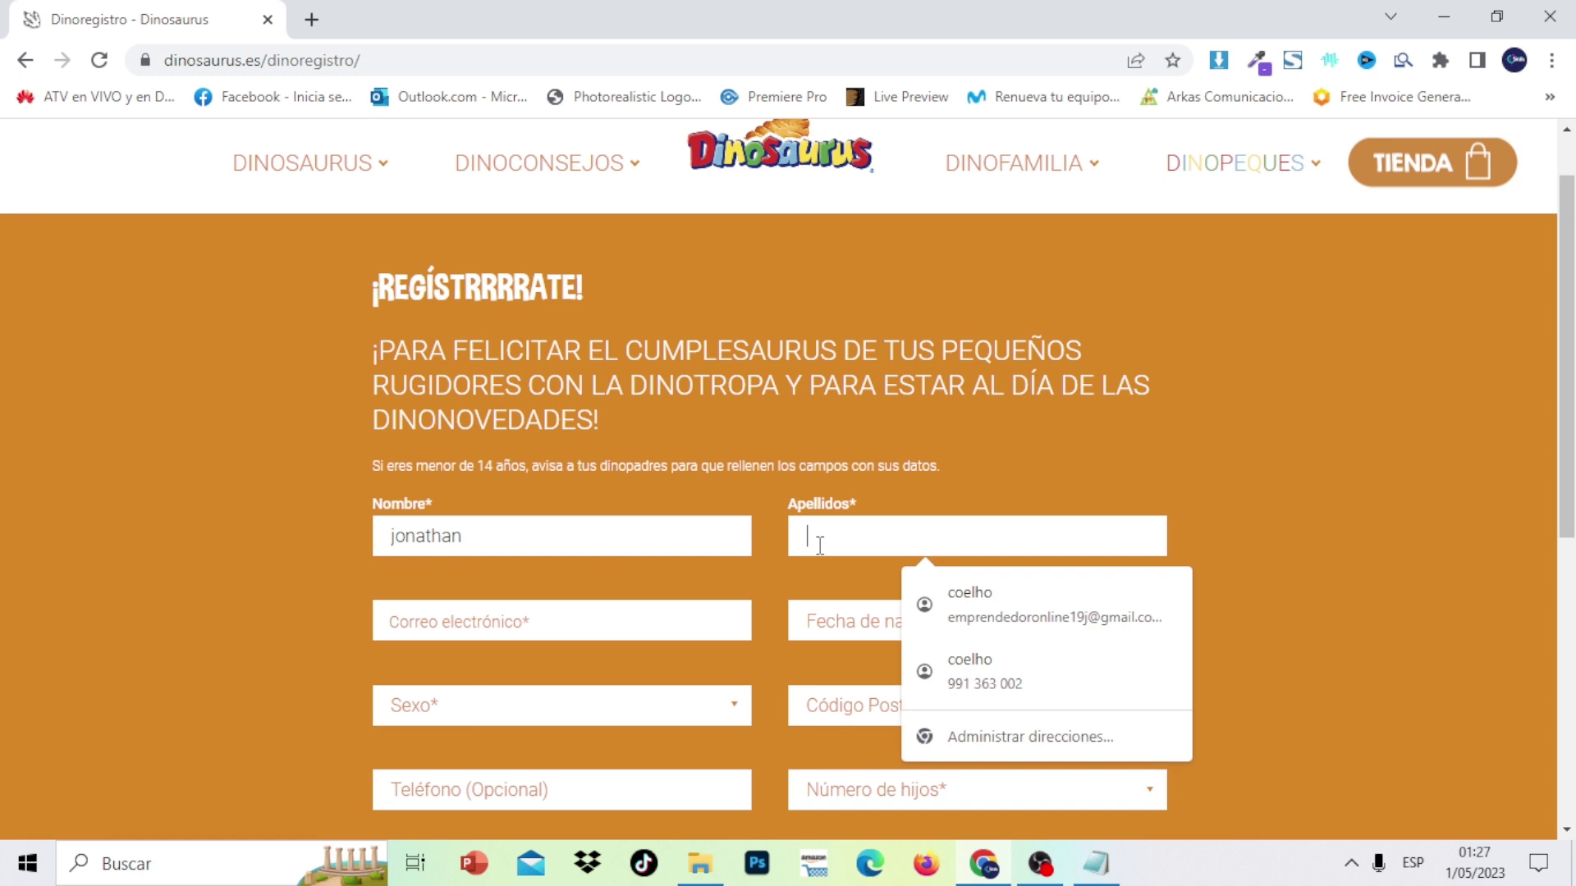
text(c)
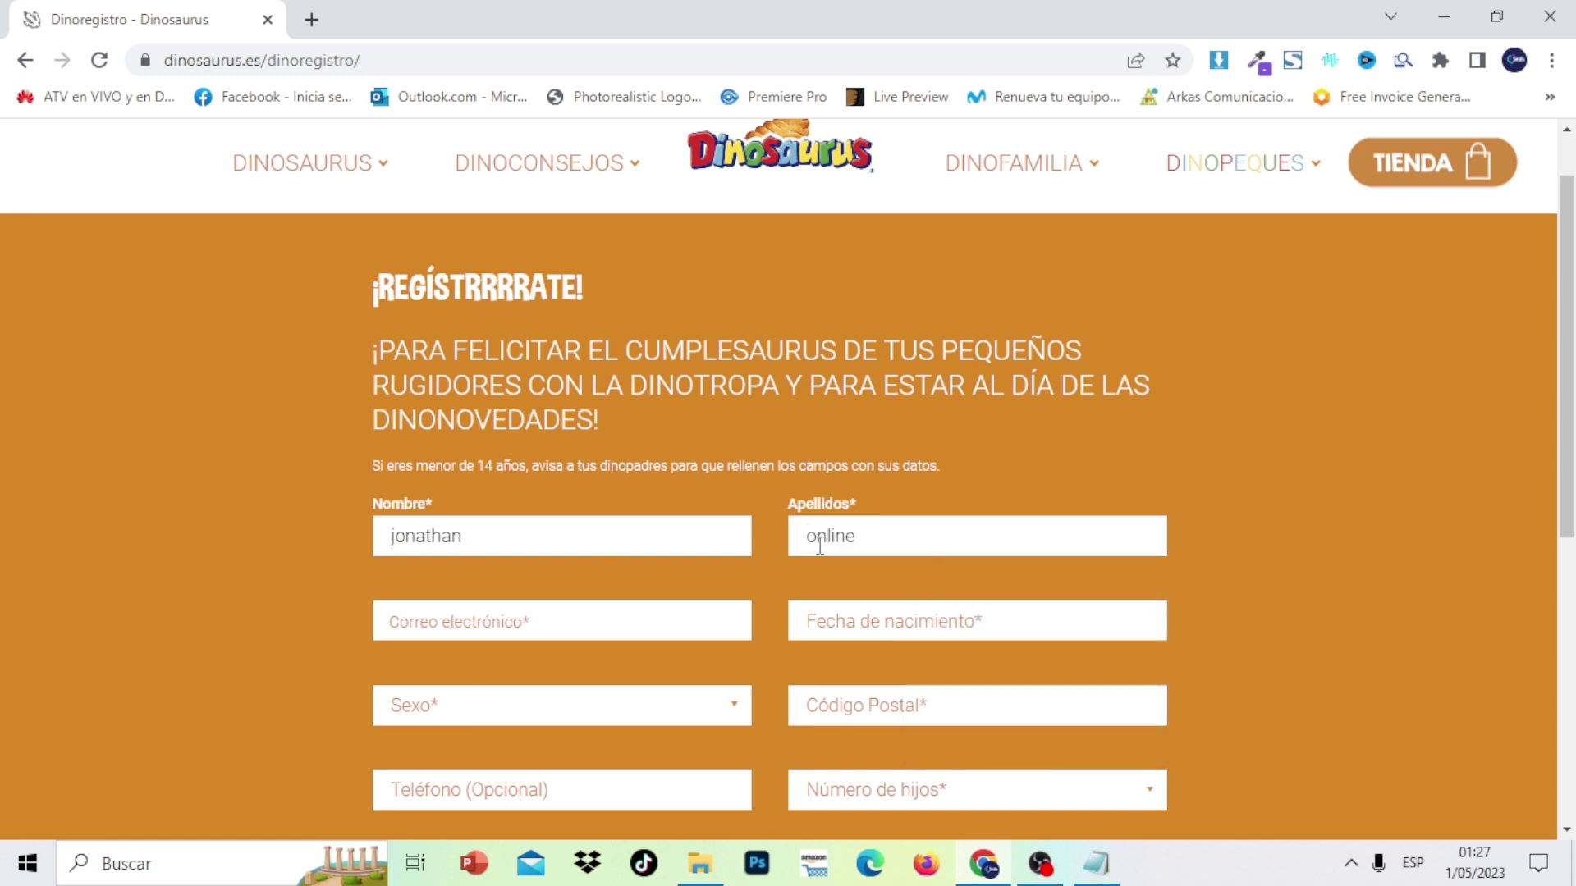
click(650, 624)
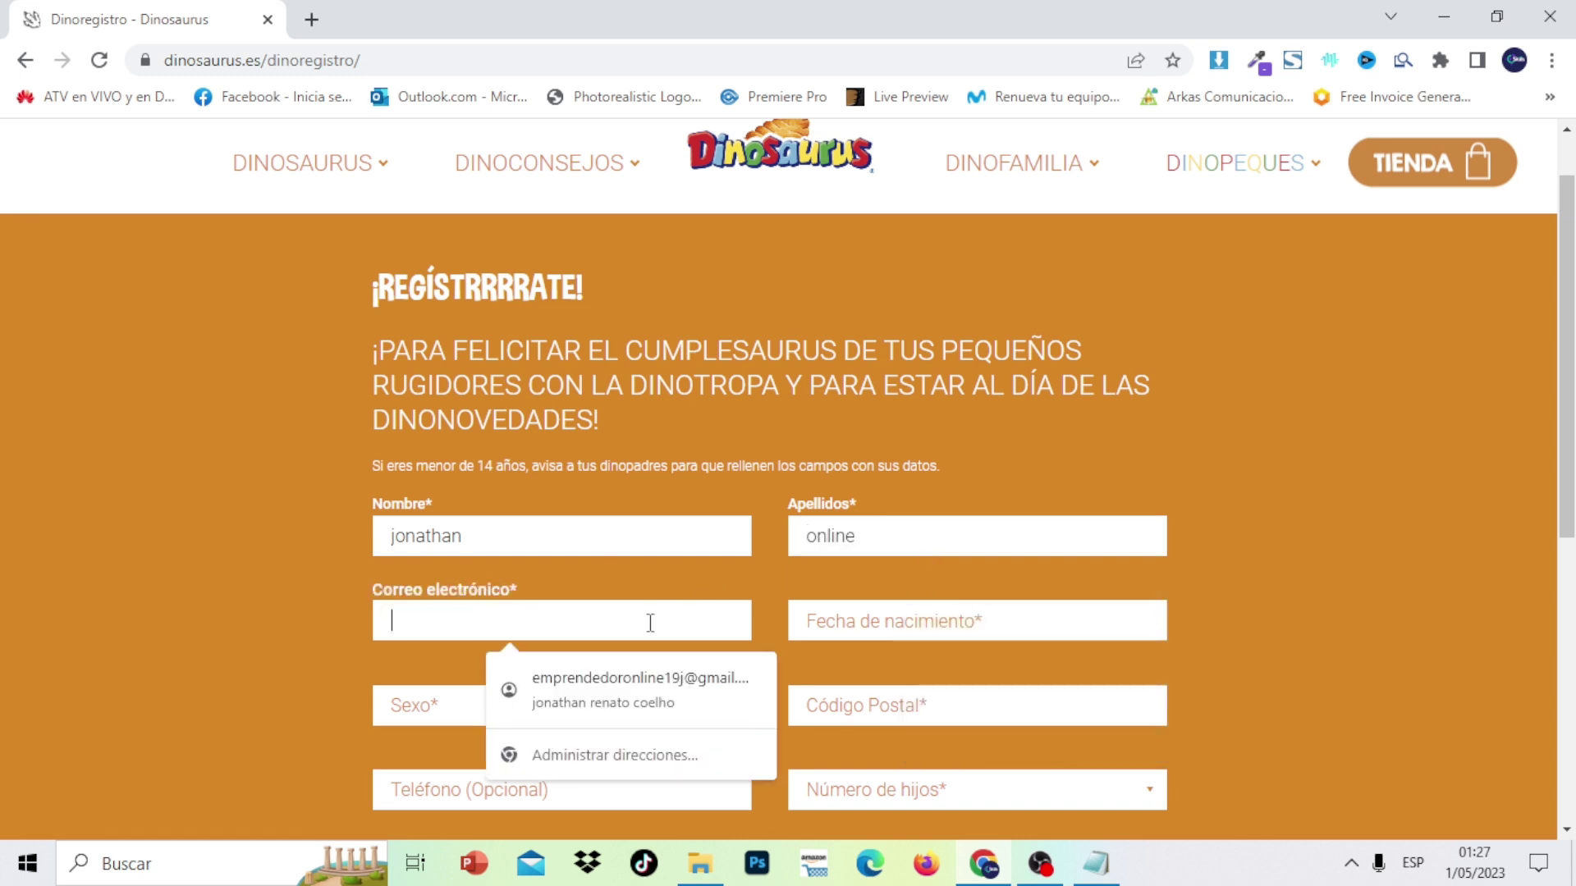
Autofill the e-mail from saved details, then clear the prefilled phone and postal code
click(662, 693)
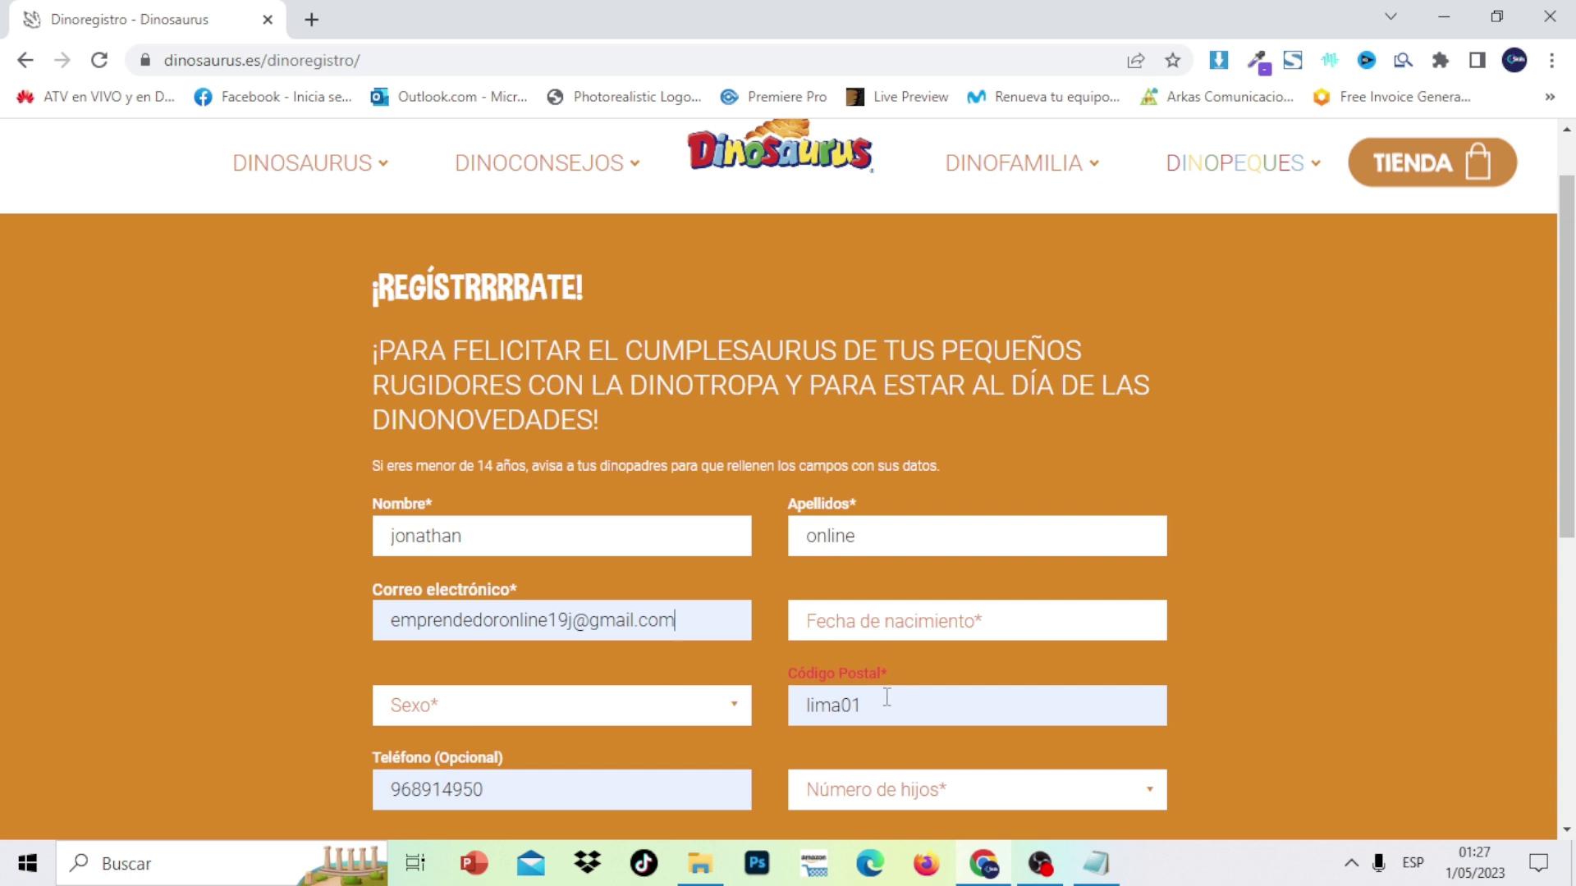
drag(488, 789, 290, 811)
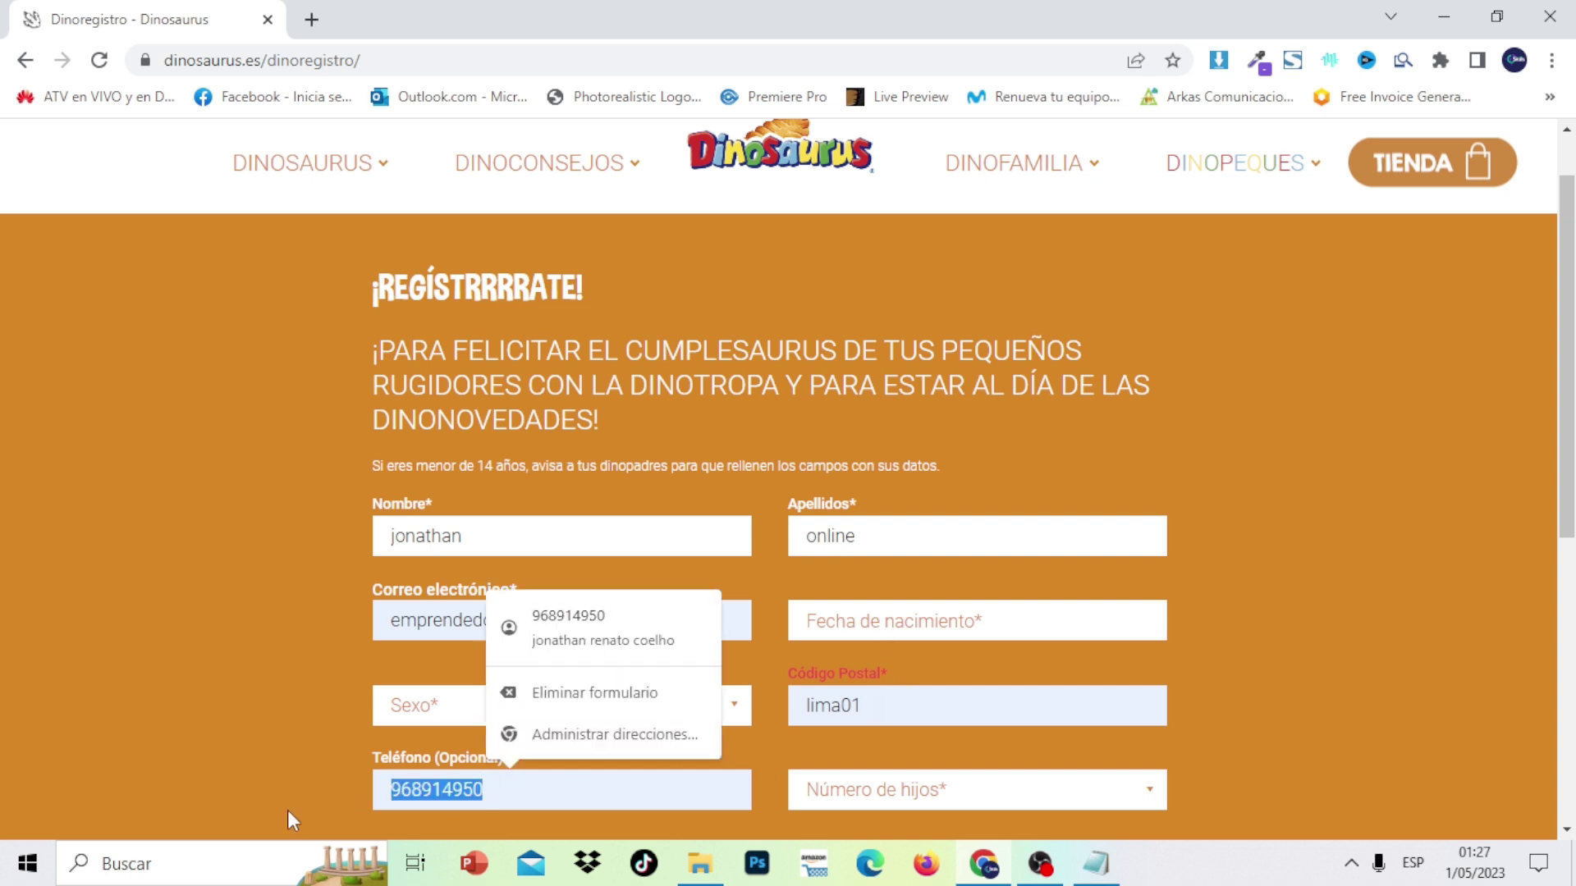
key(BackSpace)
click(889, 703)
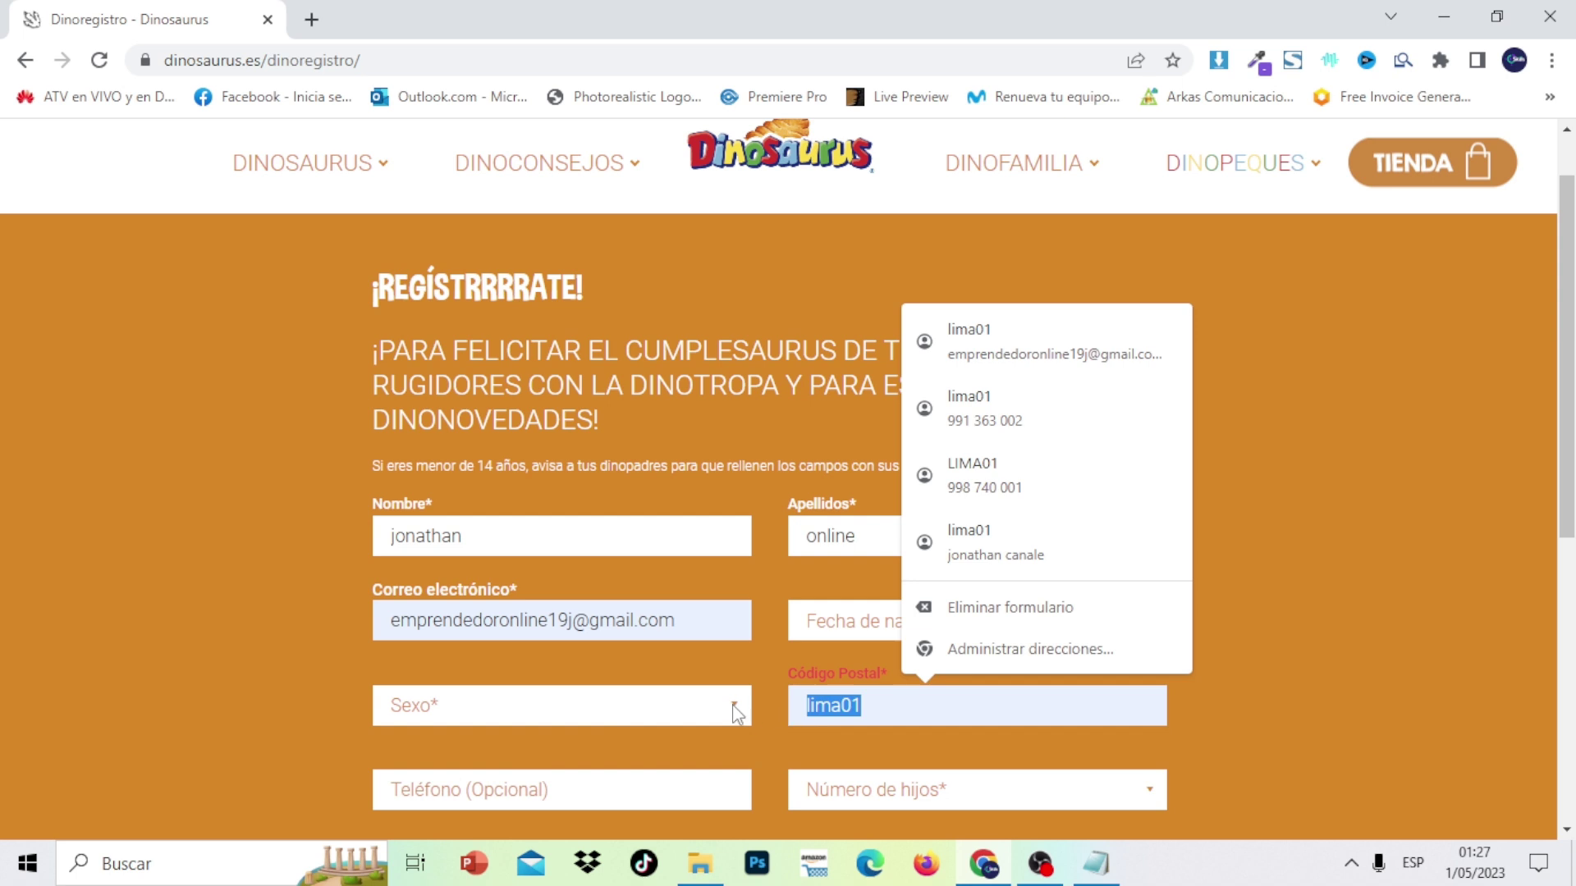
key(BackSpace)
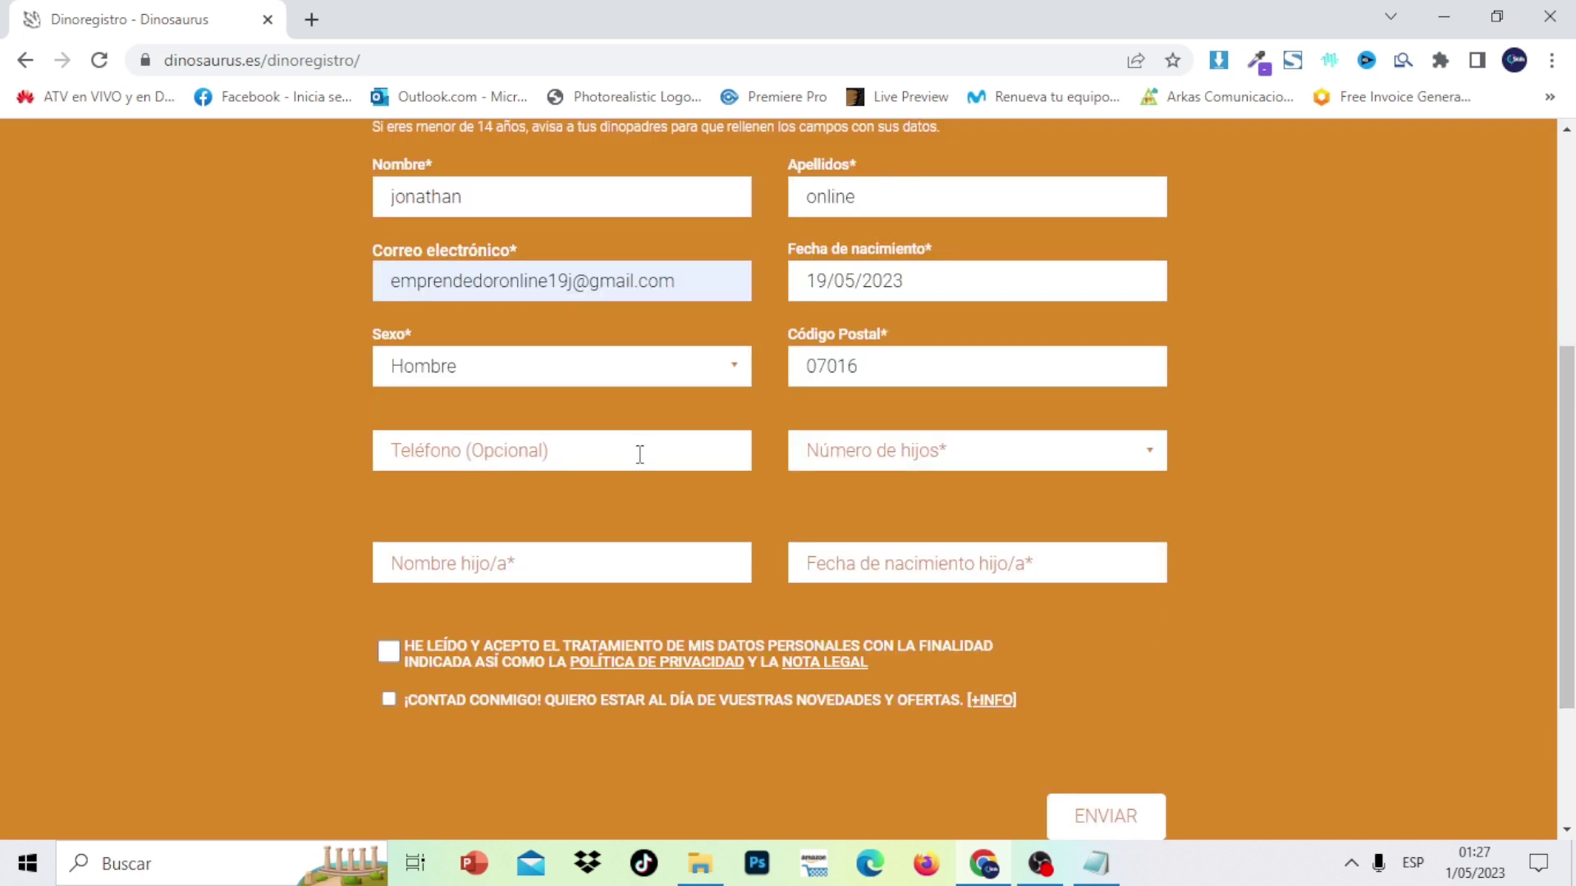
click(639, 454)
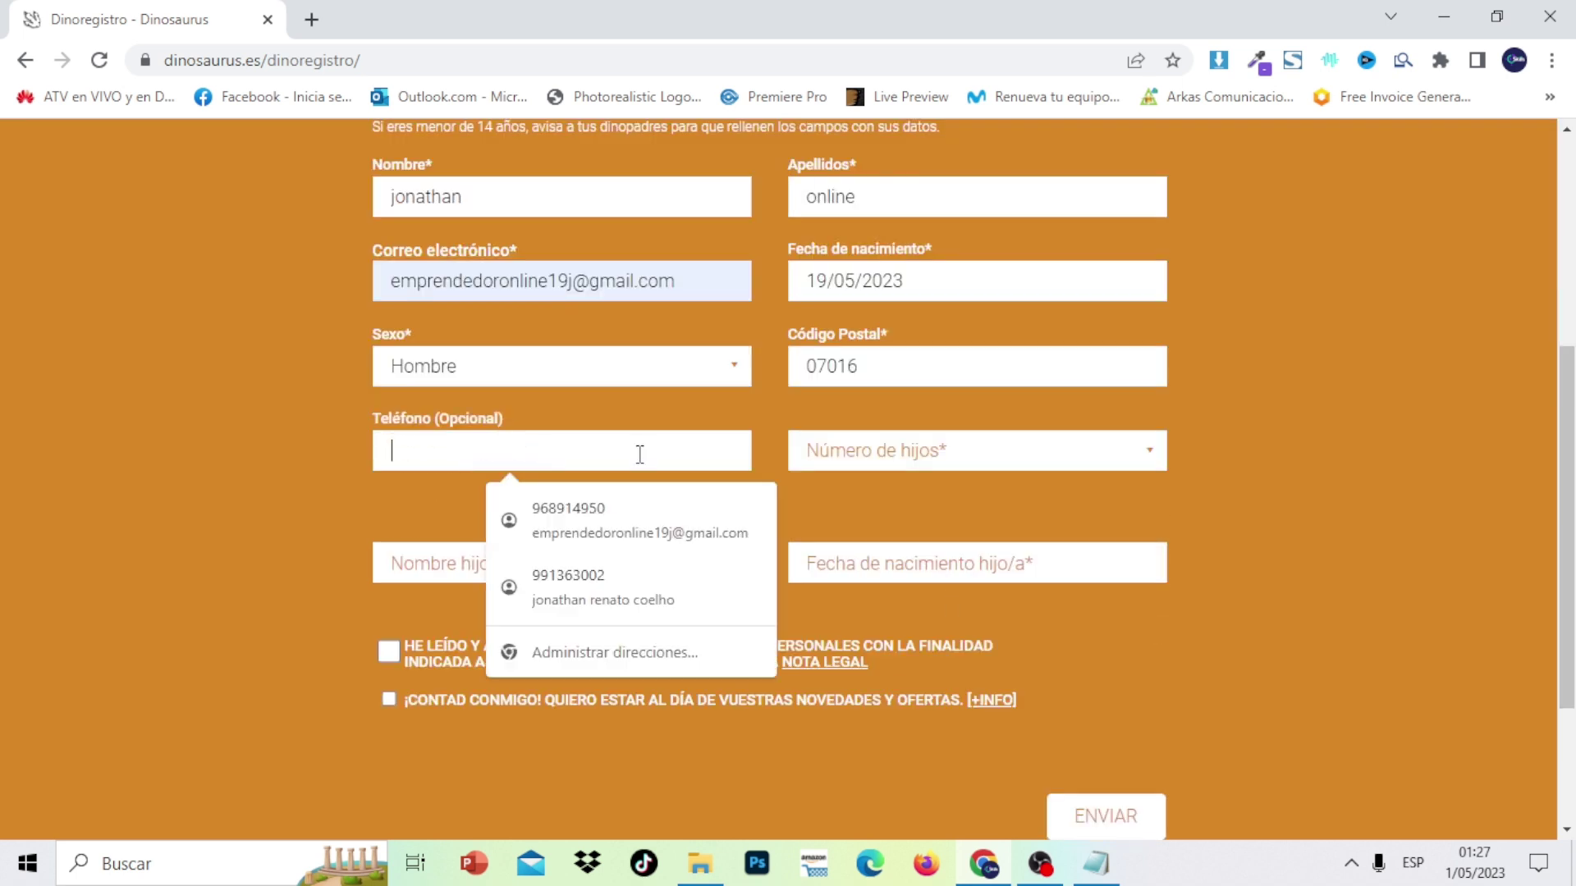
Set Número de hijos to 1
click(990, 464)
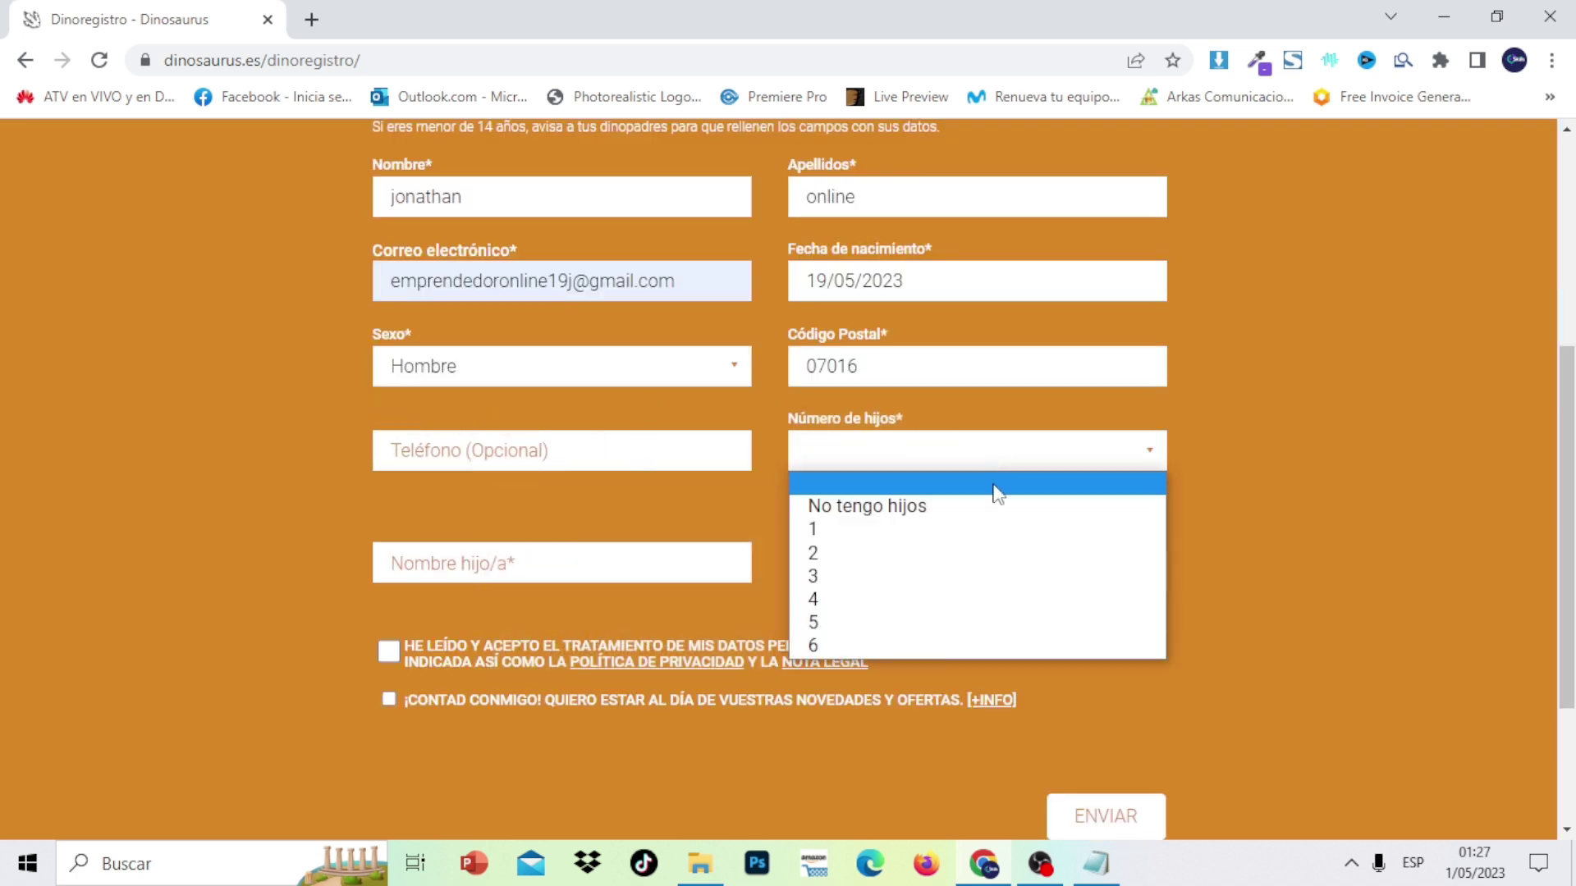
click(997, 511)
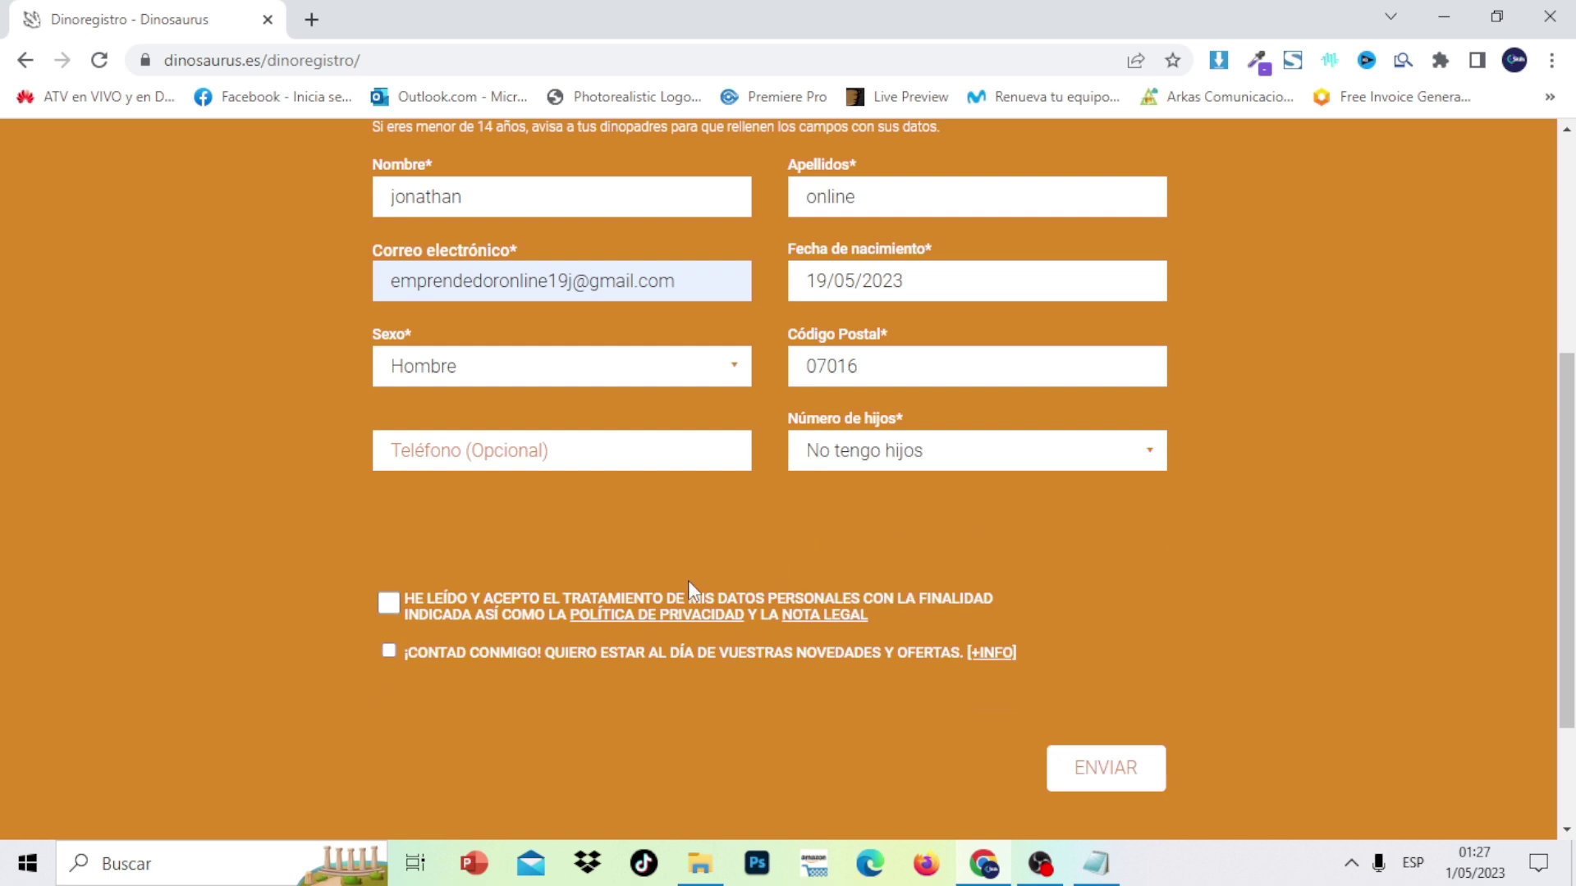
click(950, 462)
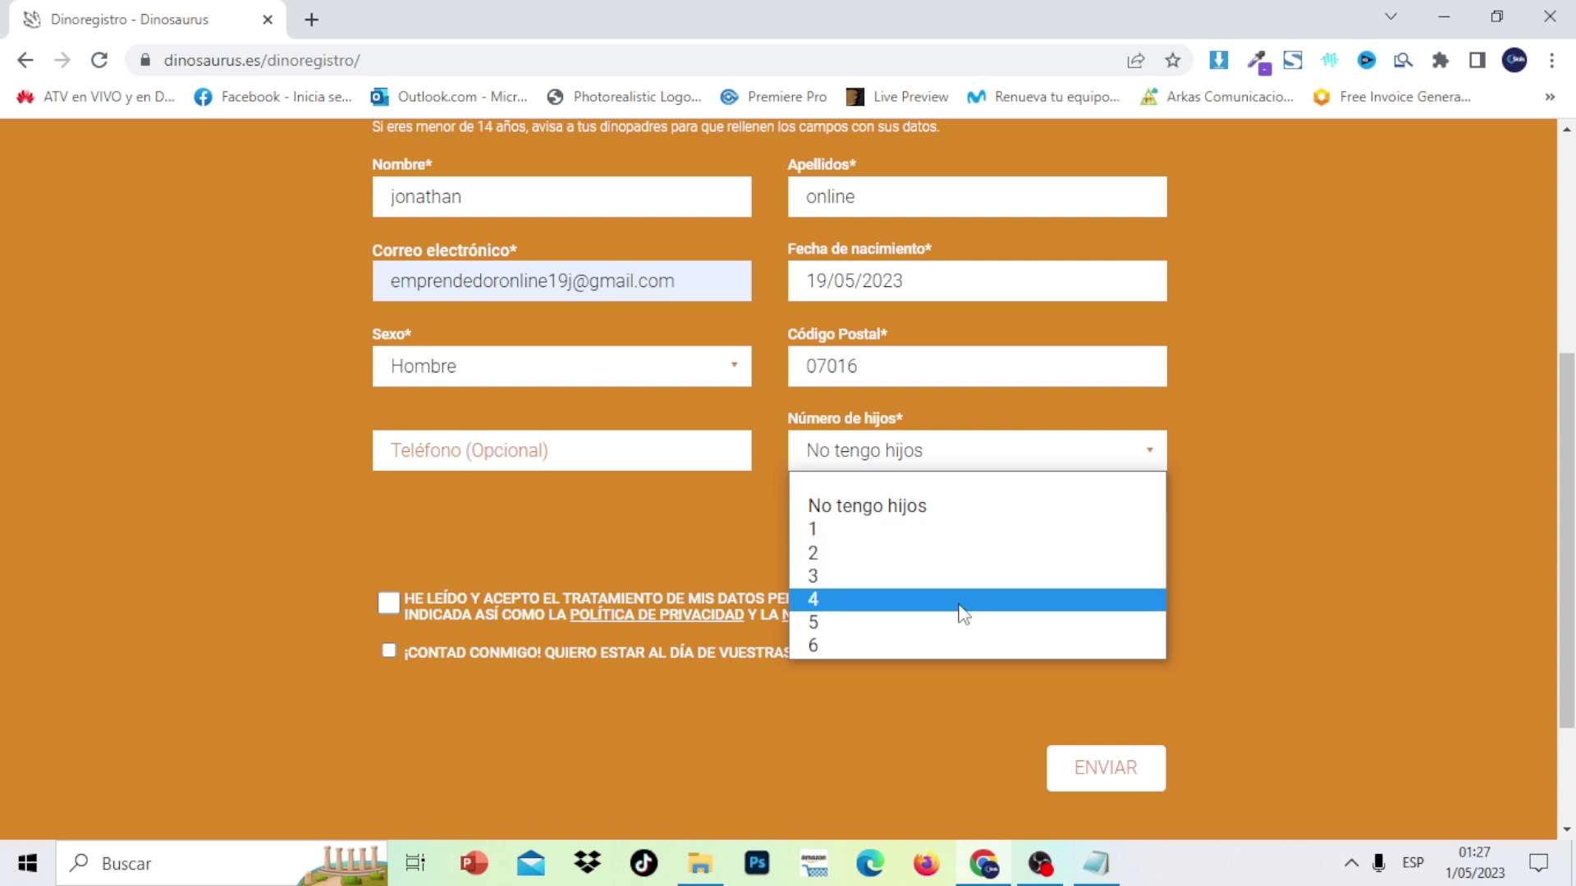
click(950, 540)
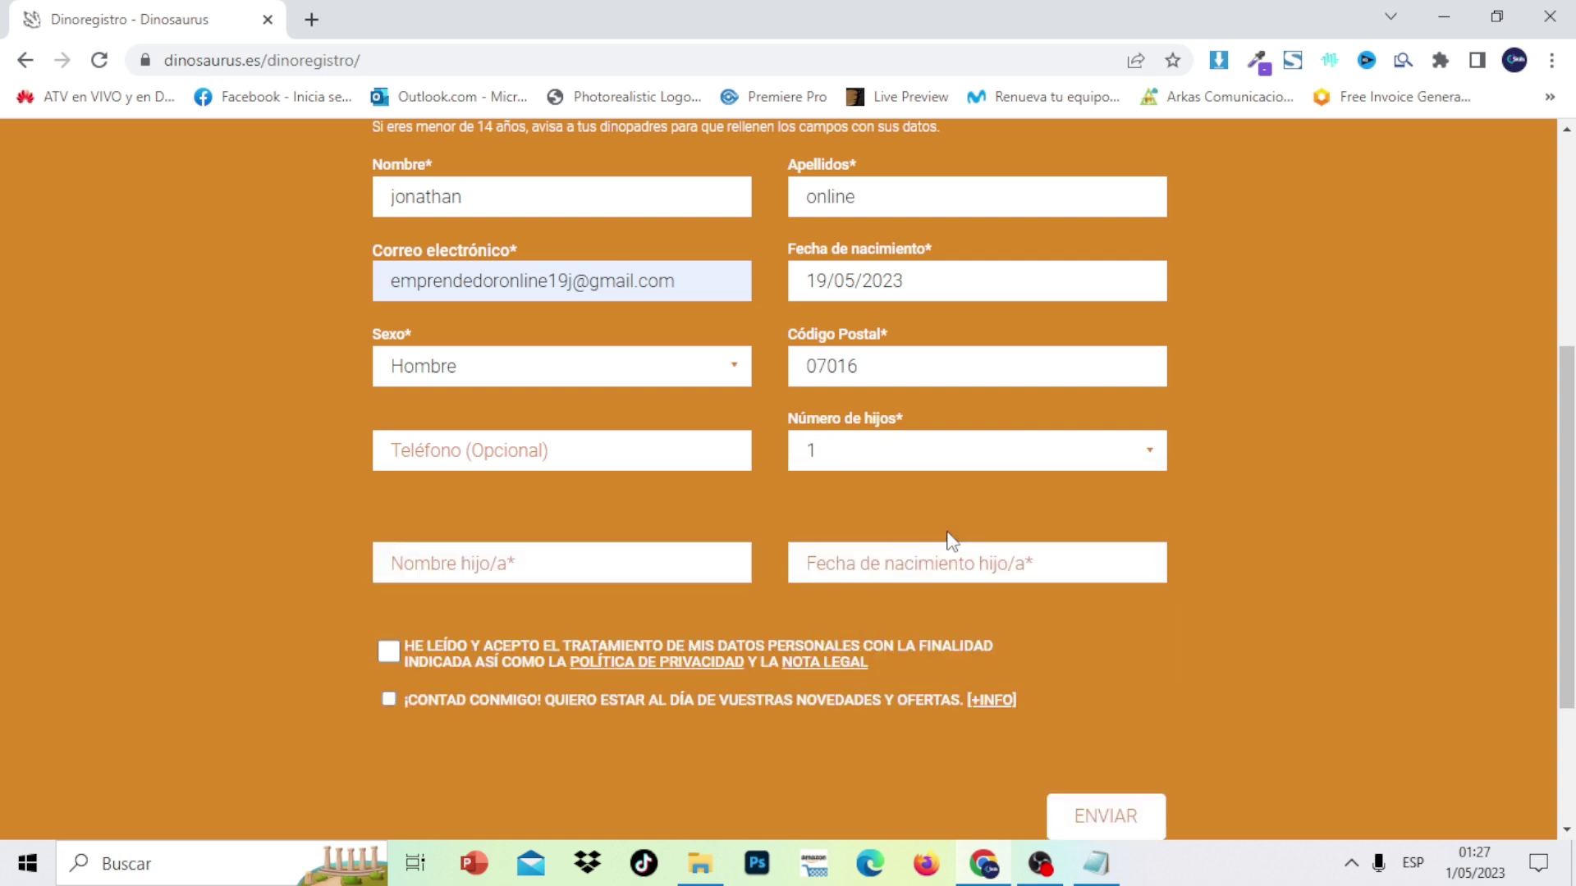
Enter the child's name and pick 10/05/2023 as the child's birth date
click(628, 566)
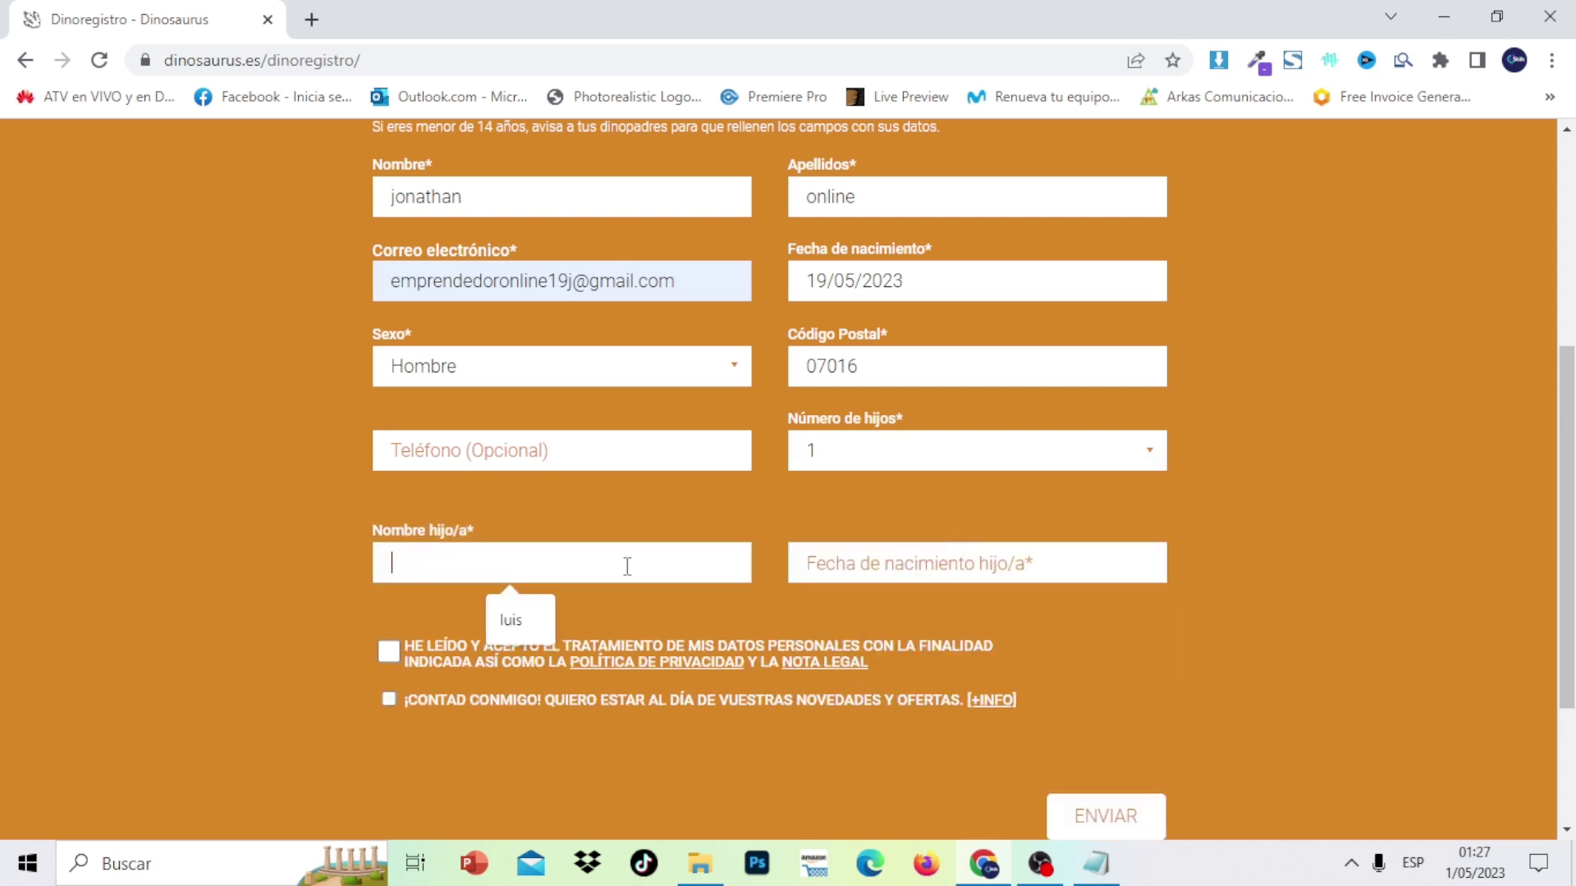
click(518, 605)
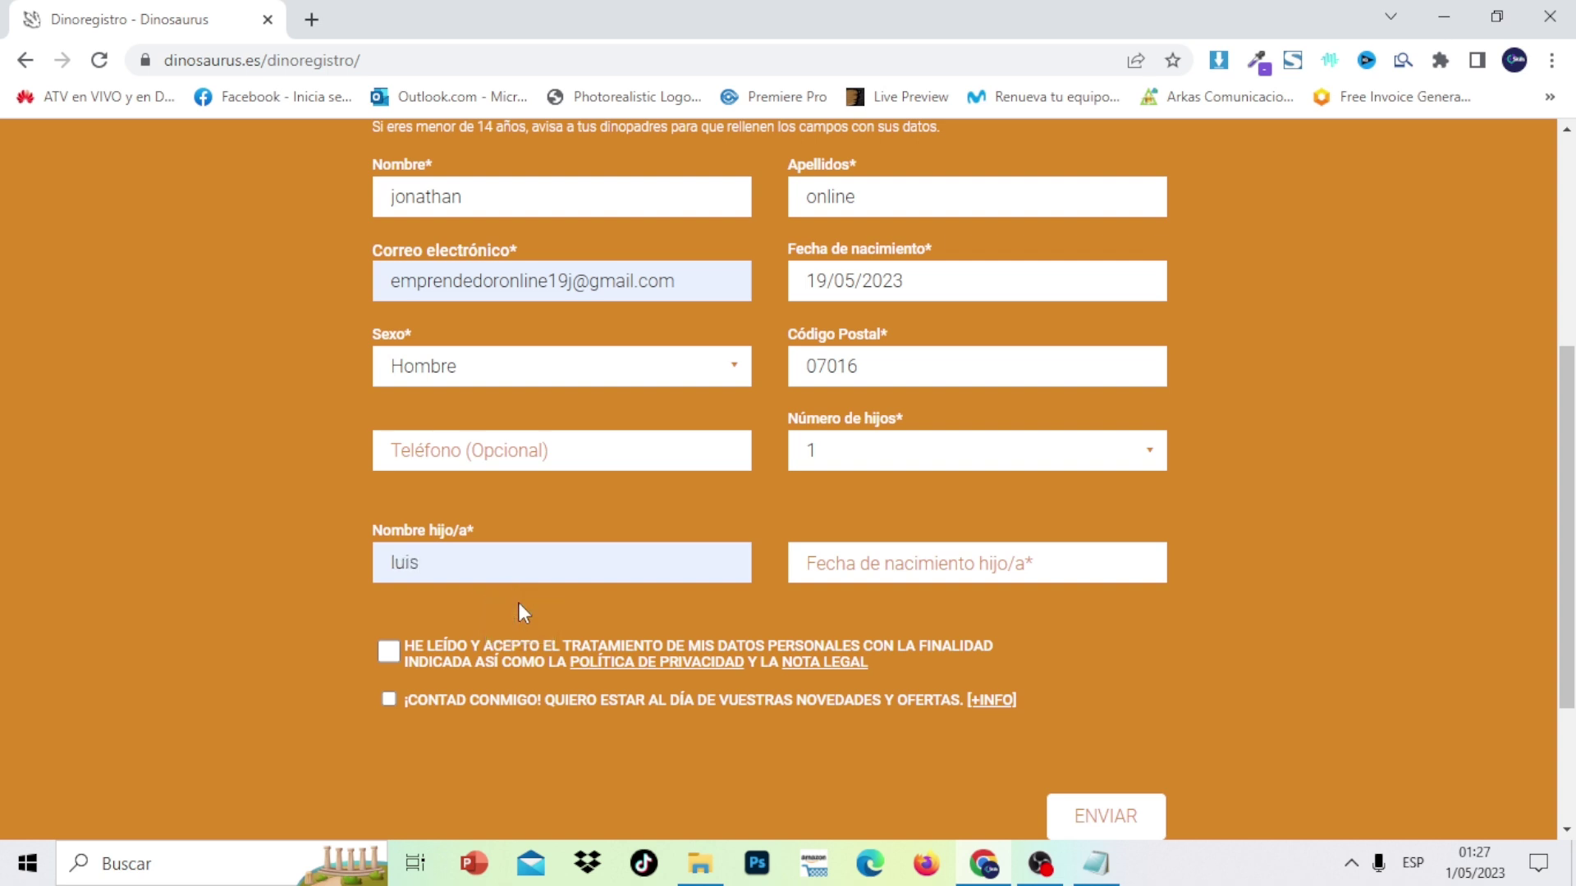
click(945, 574)
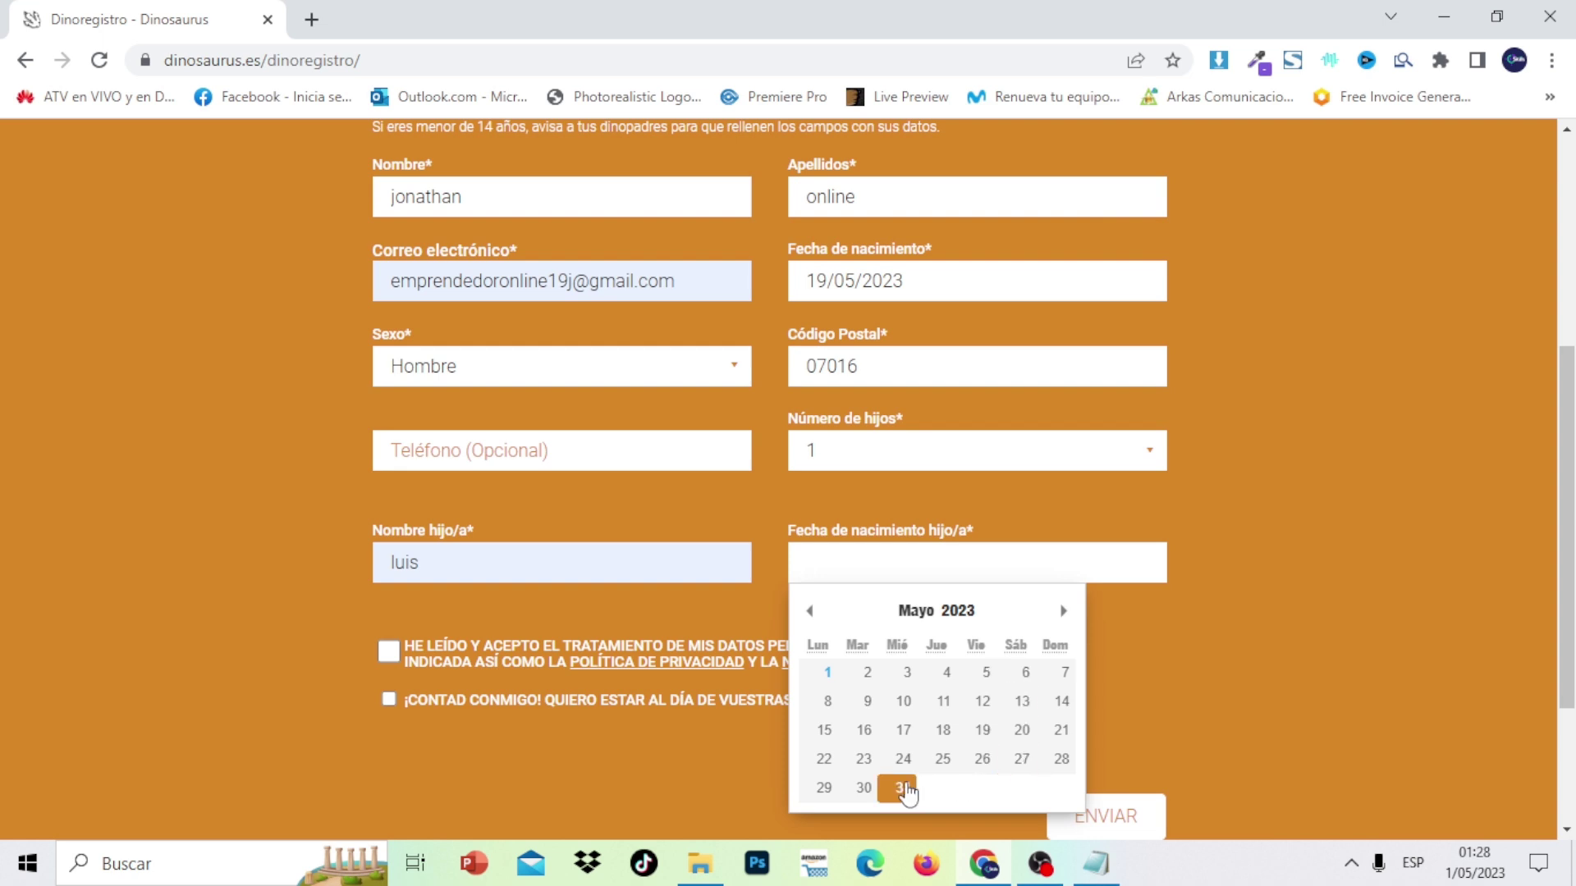
click(906, 704)
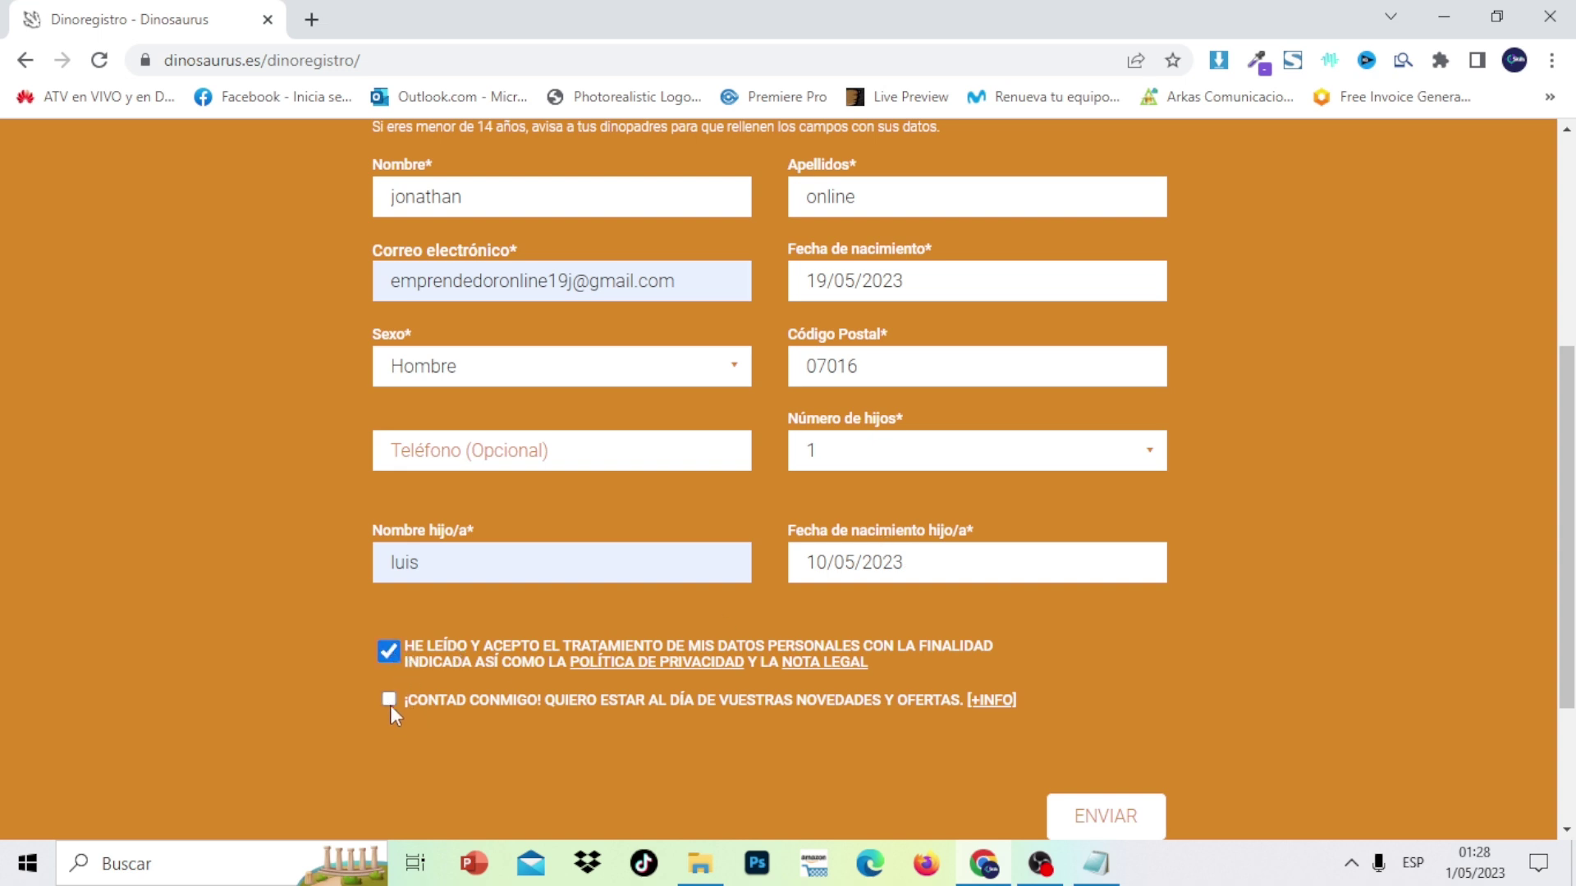
scroll(1567, 575, down, 3)
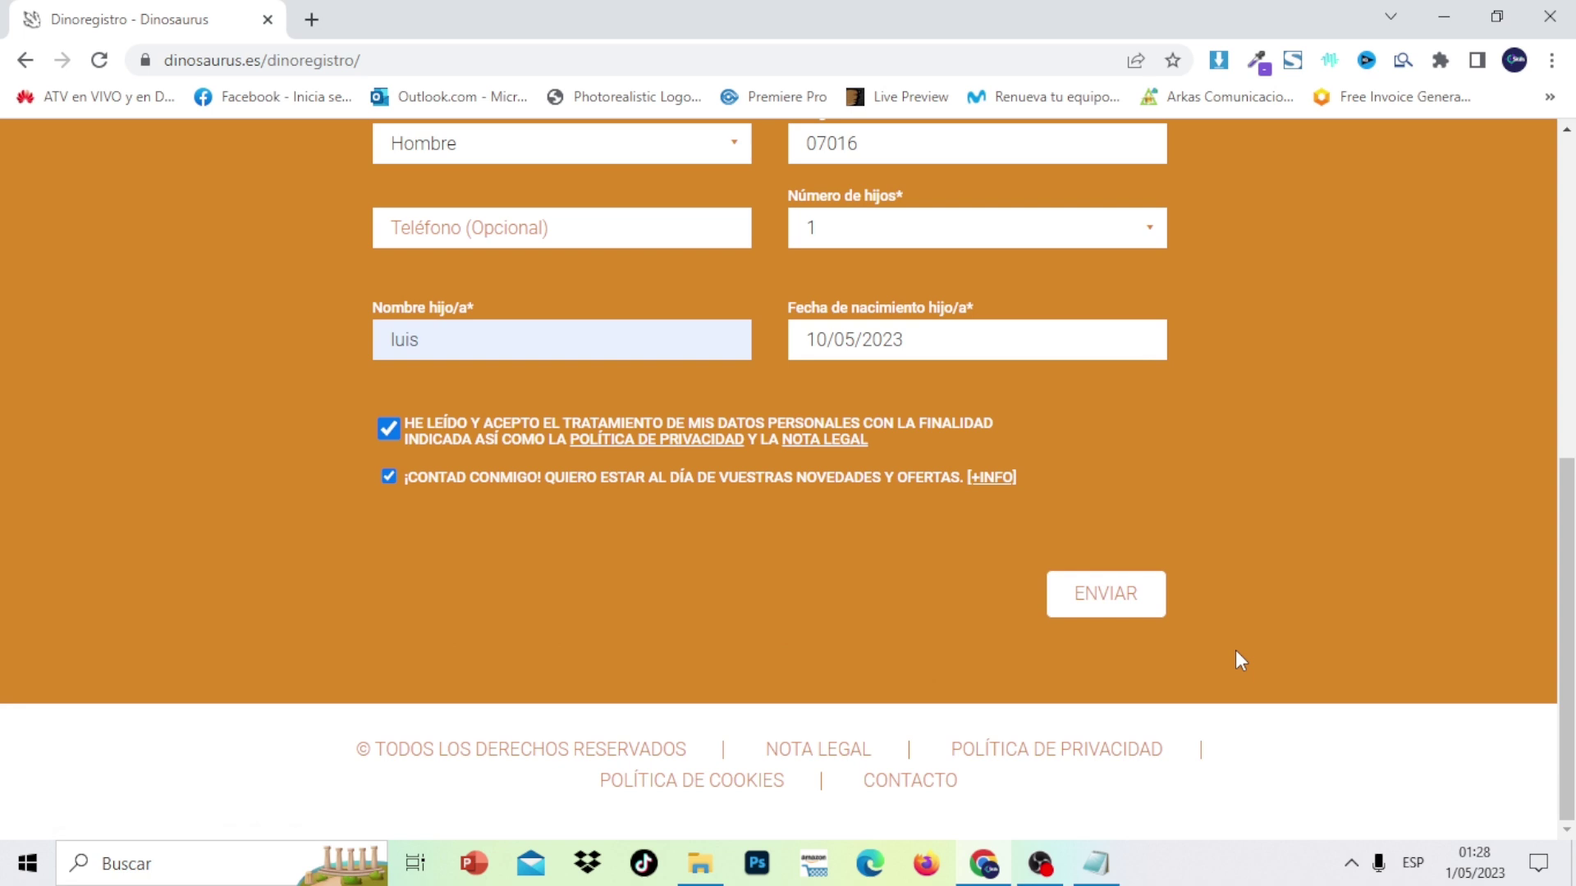
Send the Dinoregistro form with ENVIAR and scroll the Enhorabuena confirmation page
click(1125, 607)
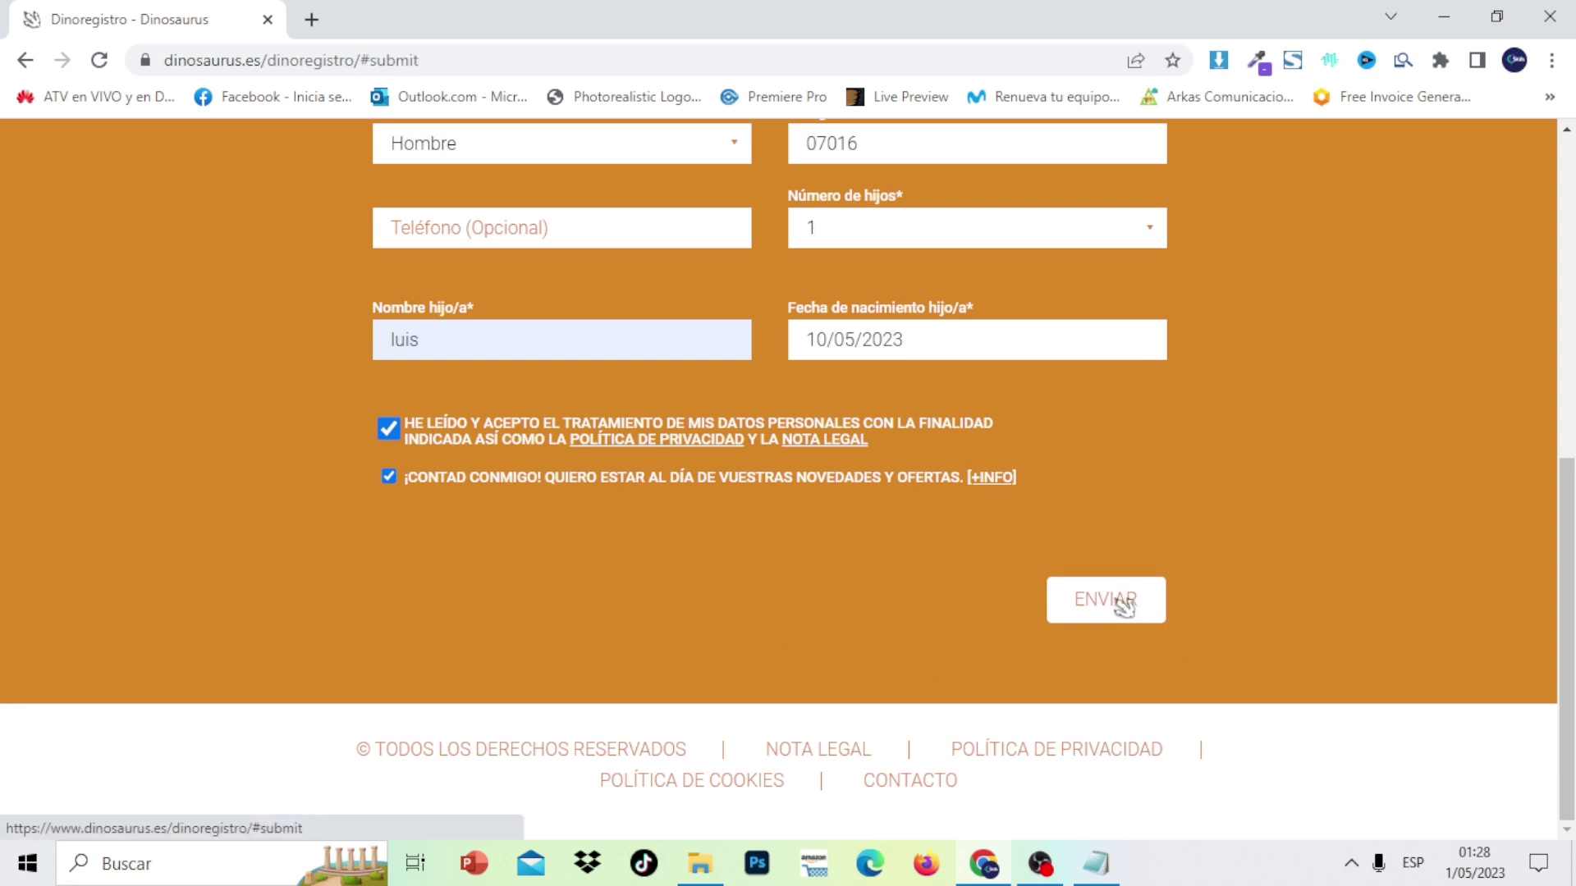
click(1125, 607)
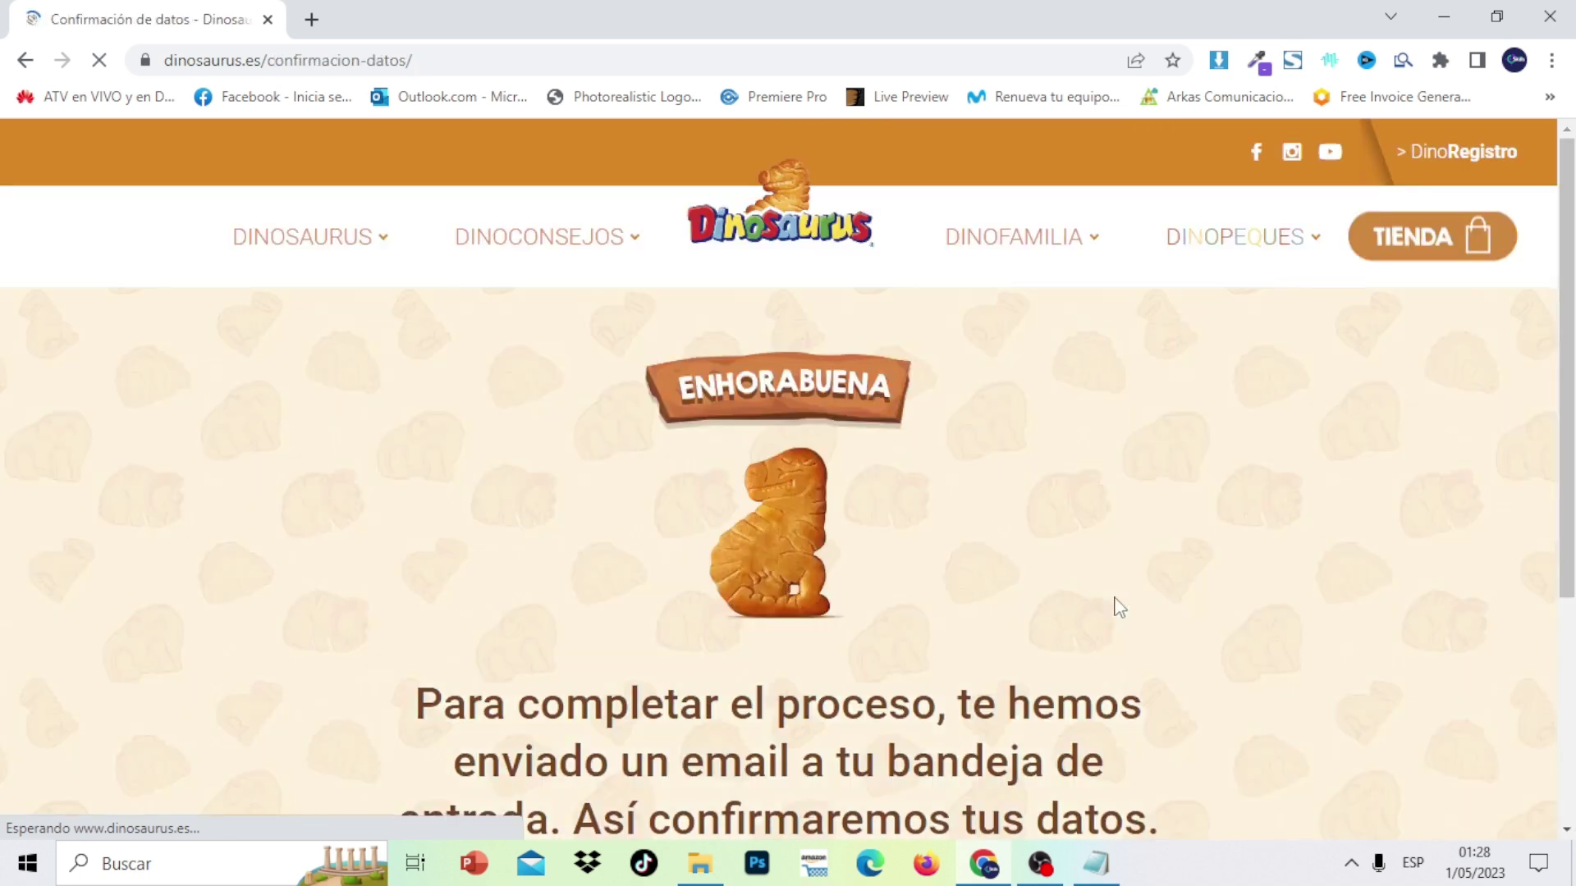
scroll(1120, 607, down, 3)
scroll(788, 476, down, 2)
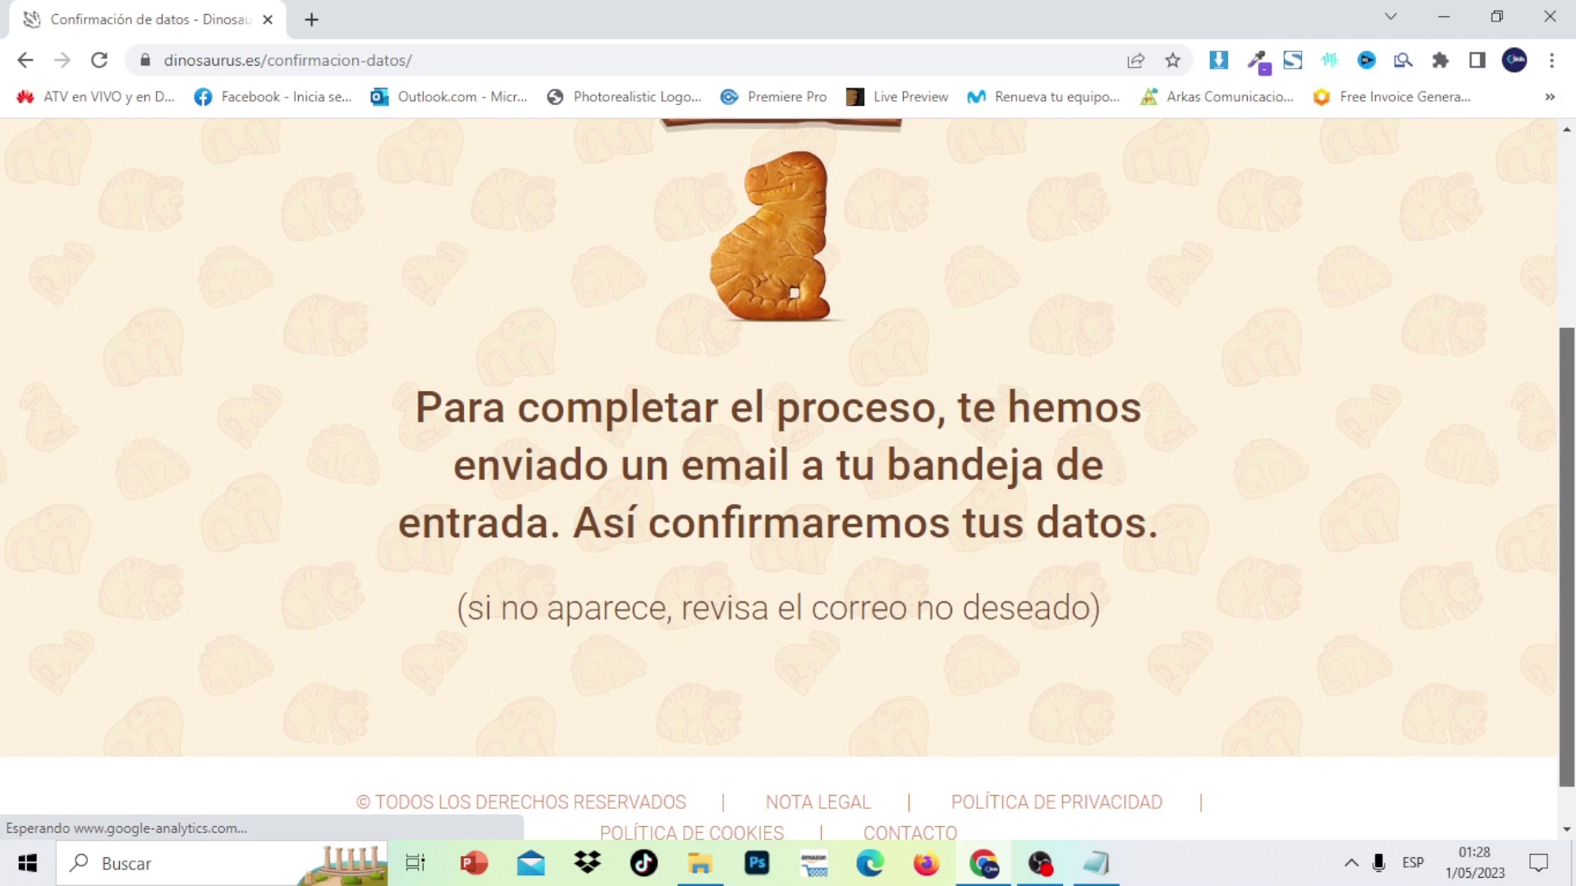
scroll(788, 481, down, 1)
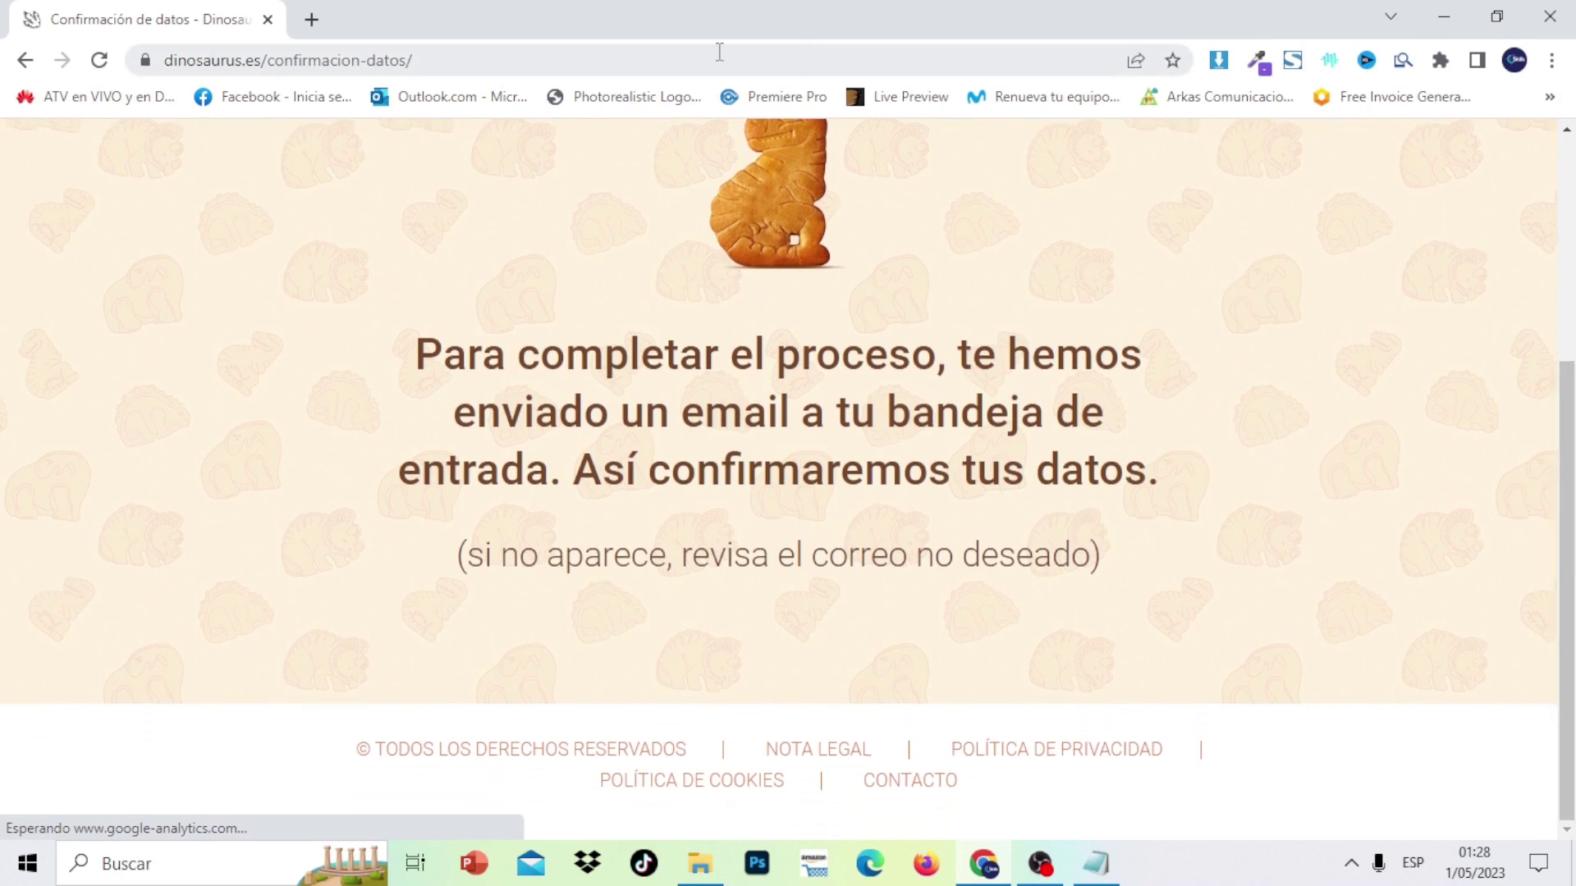
Open the Gmail inbox in a new browser tab
click(311, 18)
text(g)
key(Return)
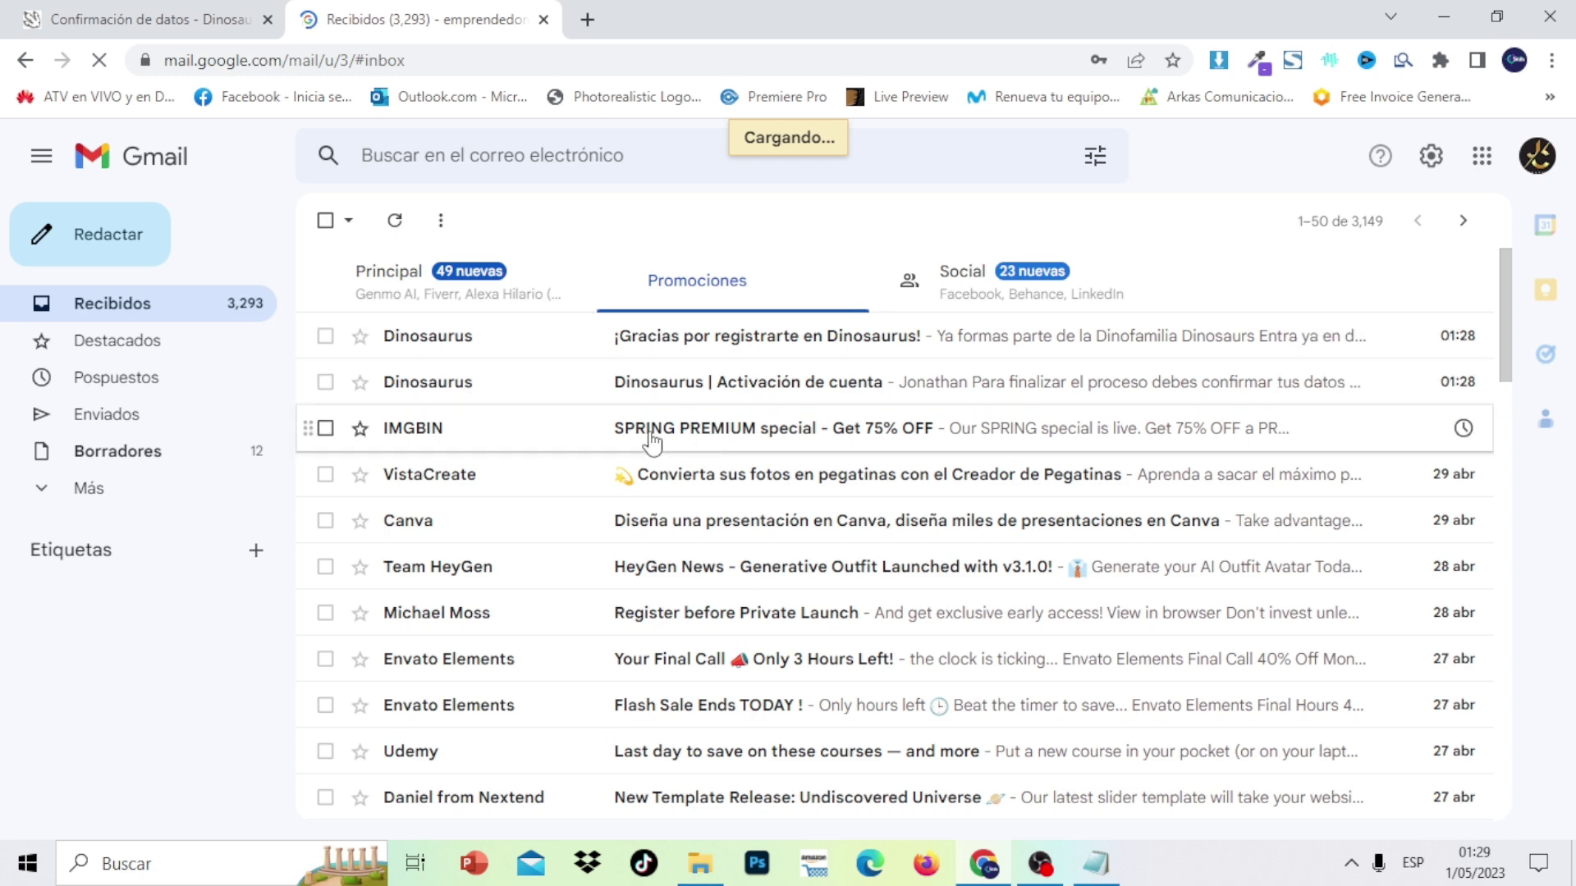
Open the 'Dinosaurus | Activación de cuenta' e-mail and press its CONFIRMAR button
click(696, 392)
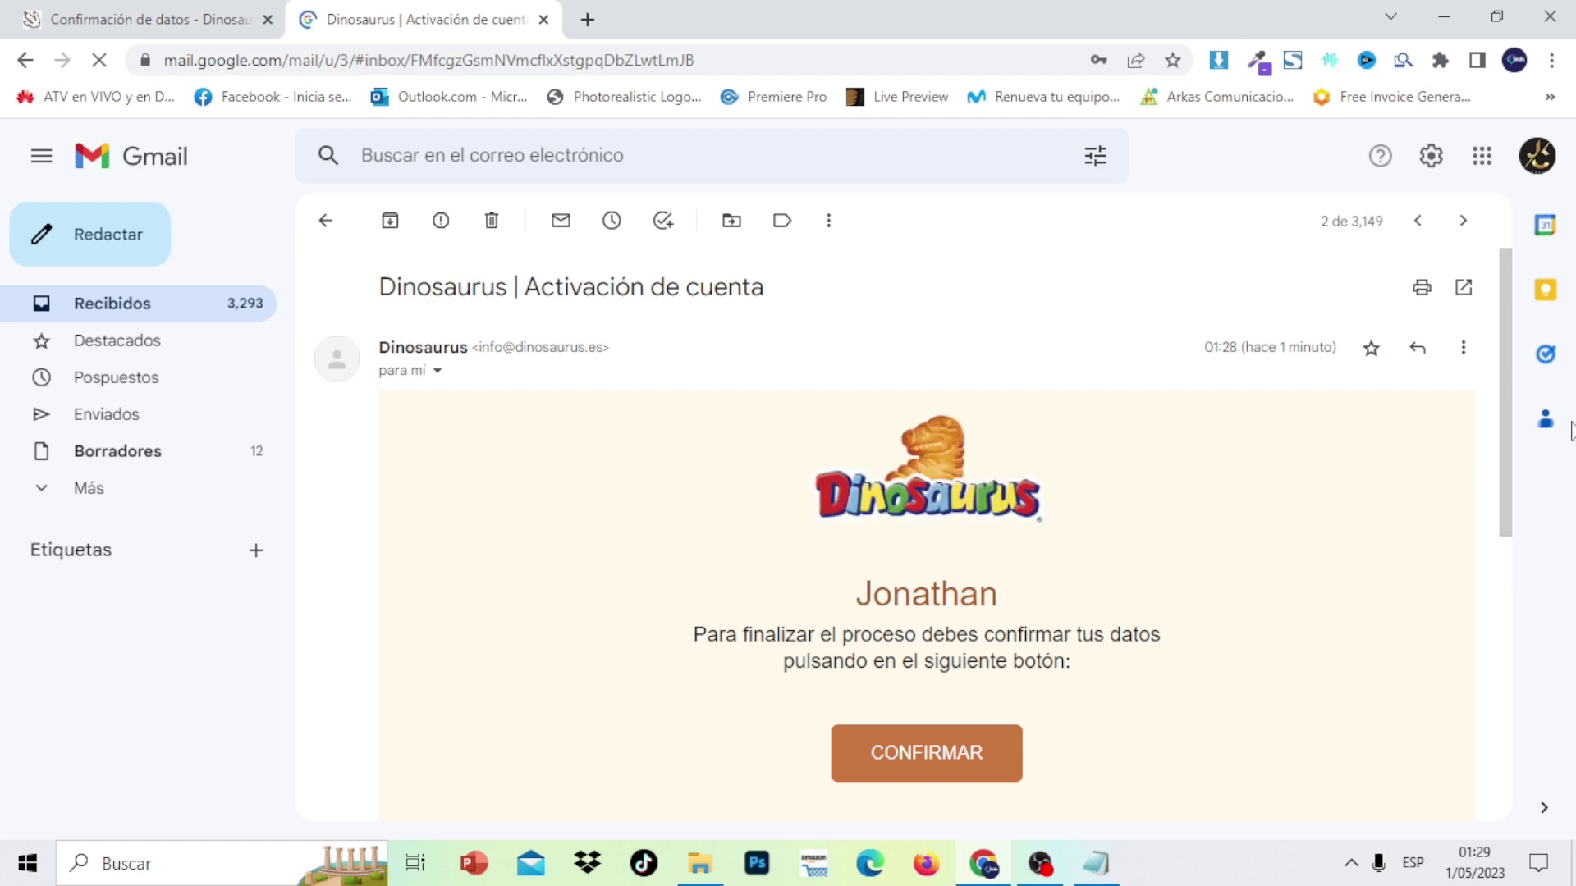
drag(1491, 377, 1501, 456)
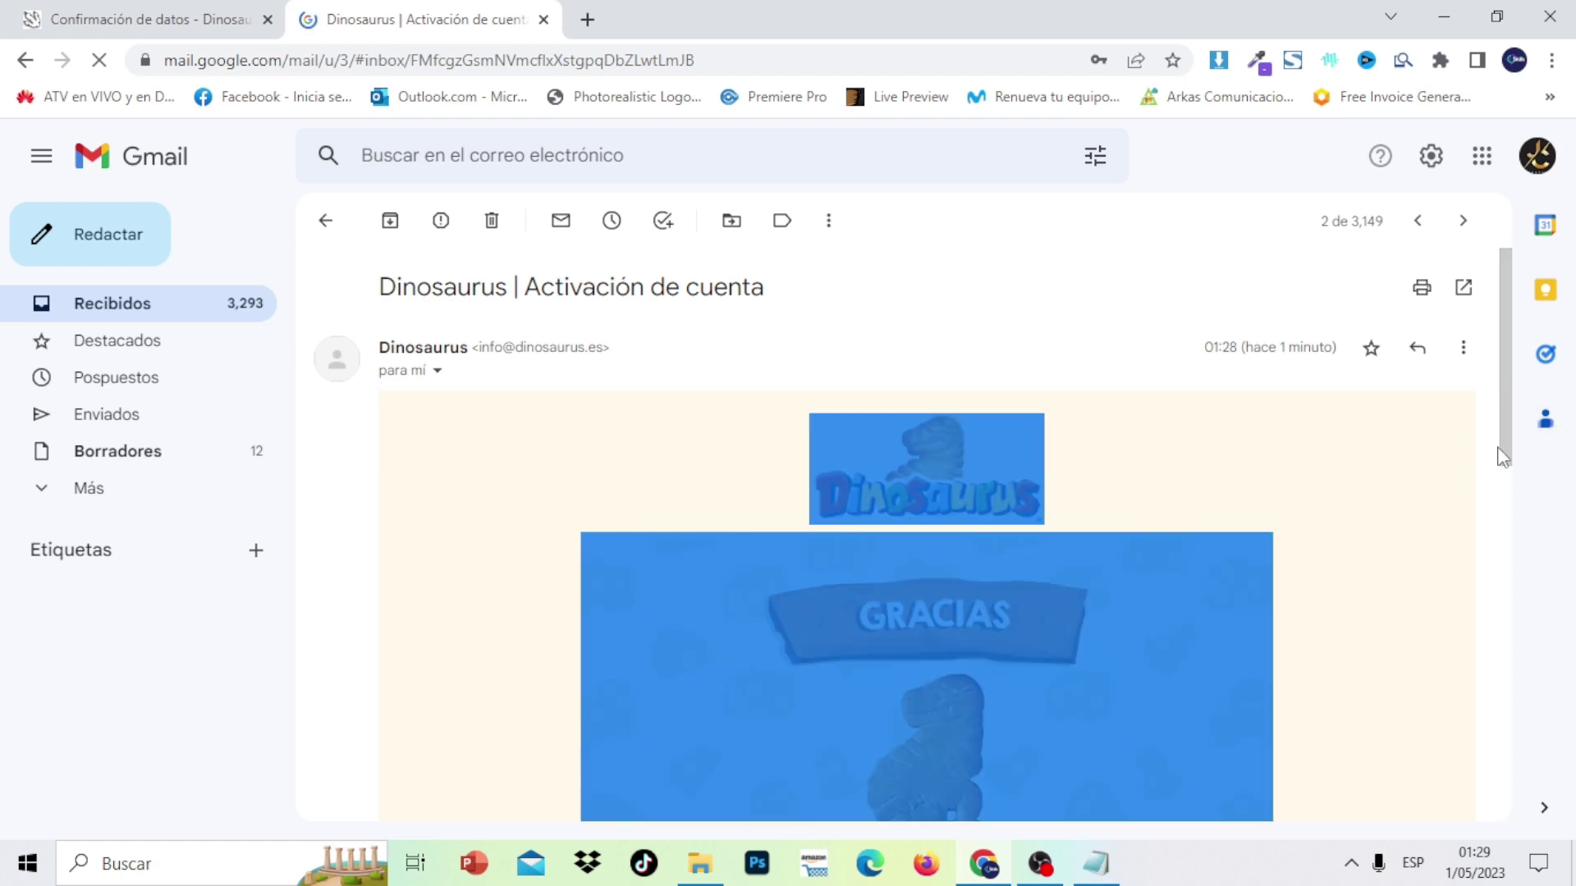
click(1409, 509)
drag(1522, 384, 1532, 561)
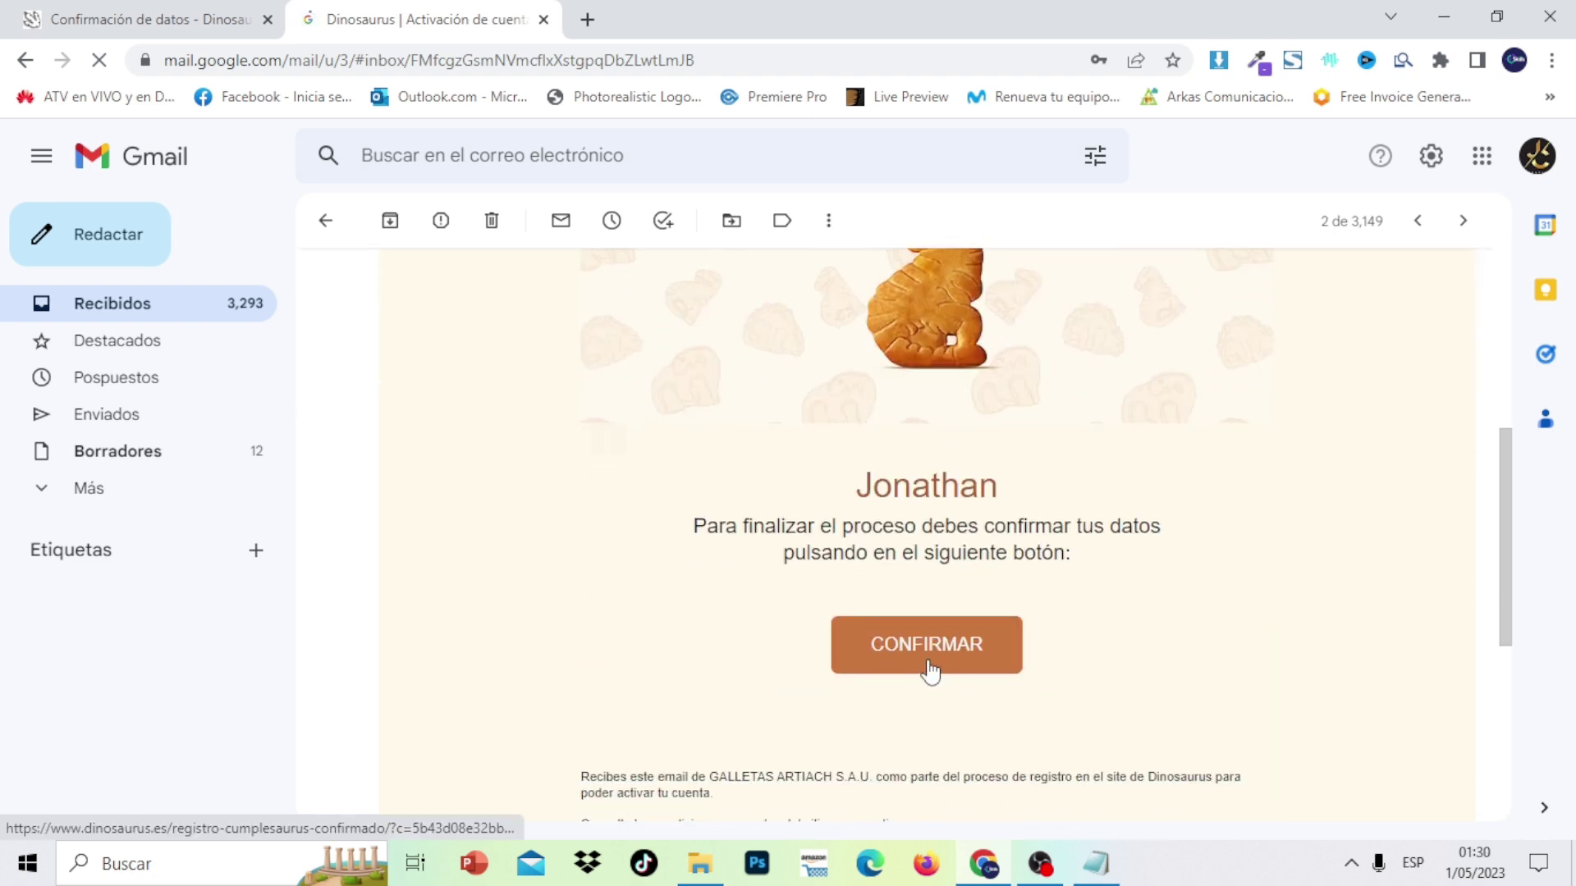
click(927, 656)
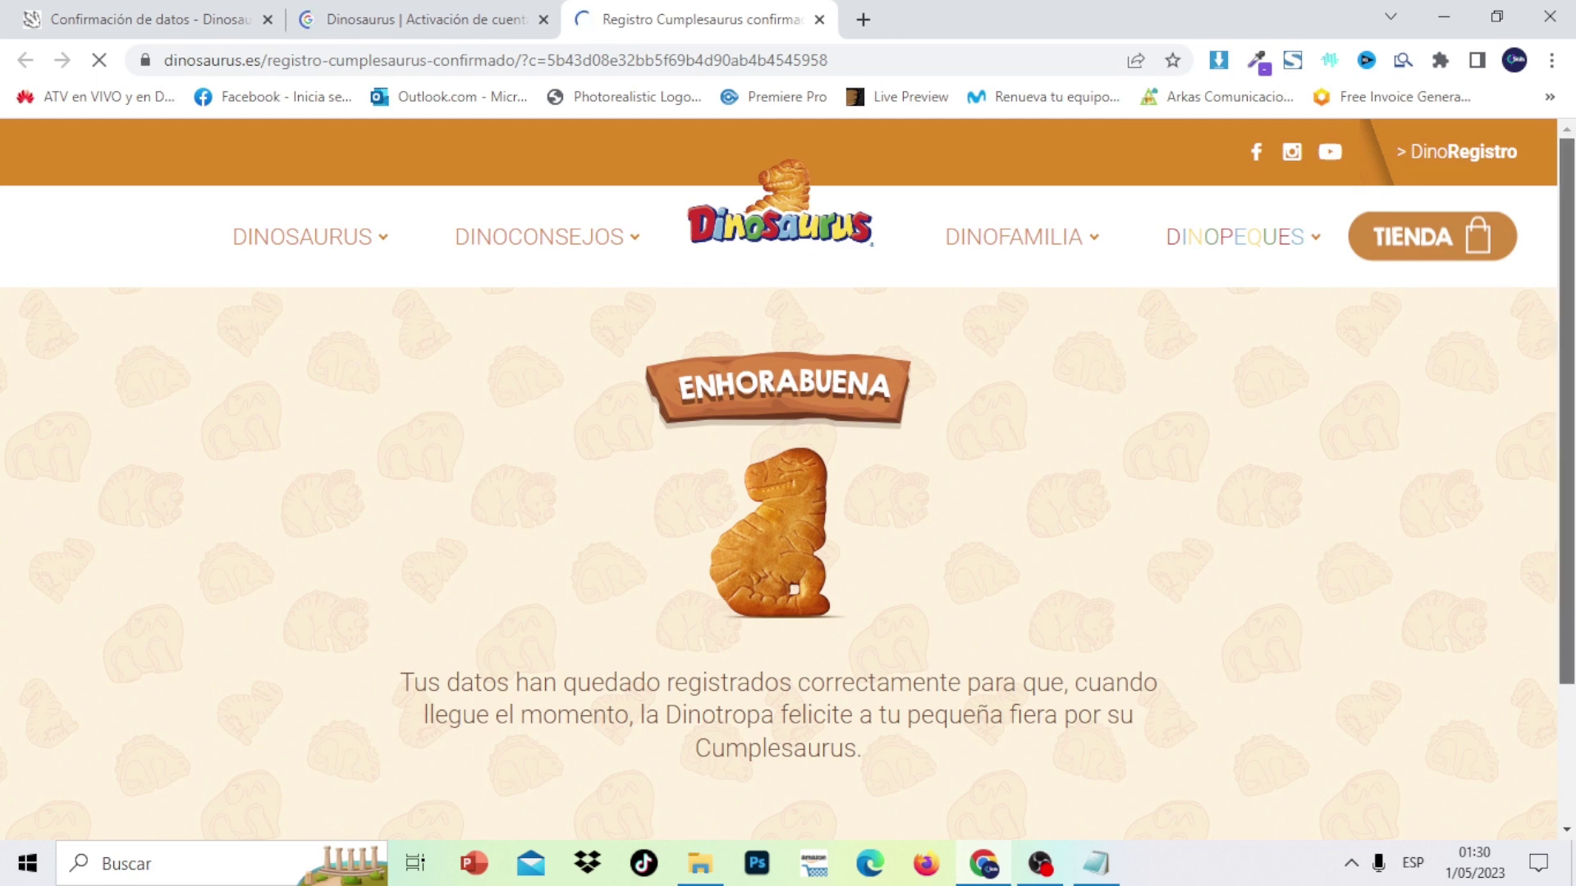
Review the 'Registro Cumplesaurus confirmado' page, then go to the Dinosaurus home page
scroll(1205, 622, down, 1)
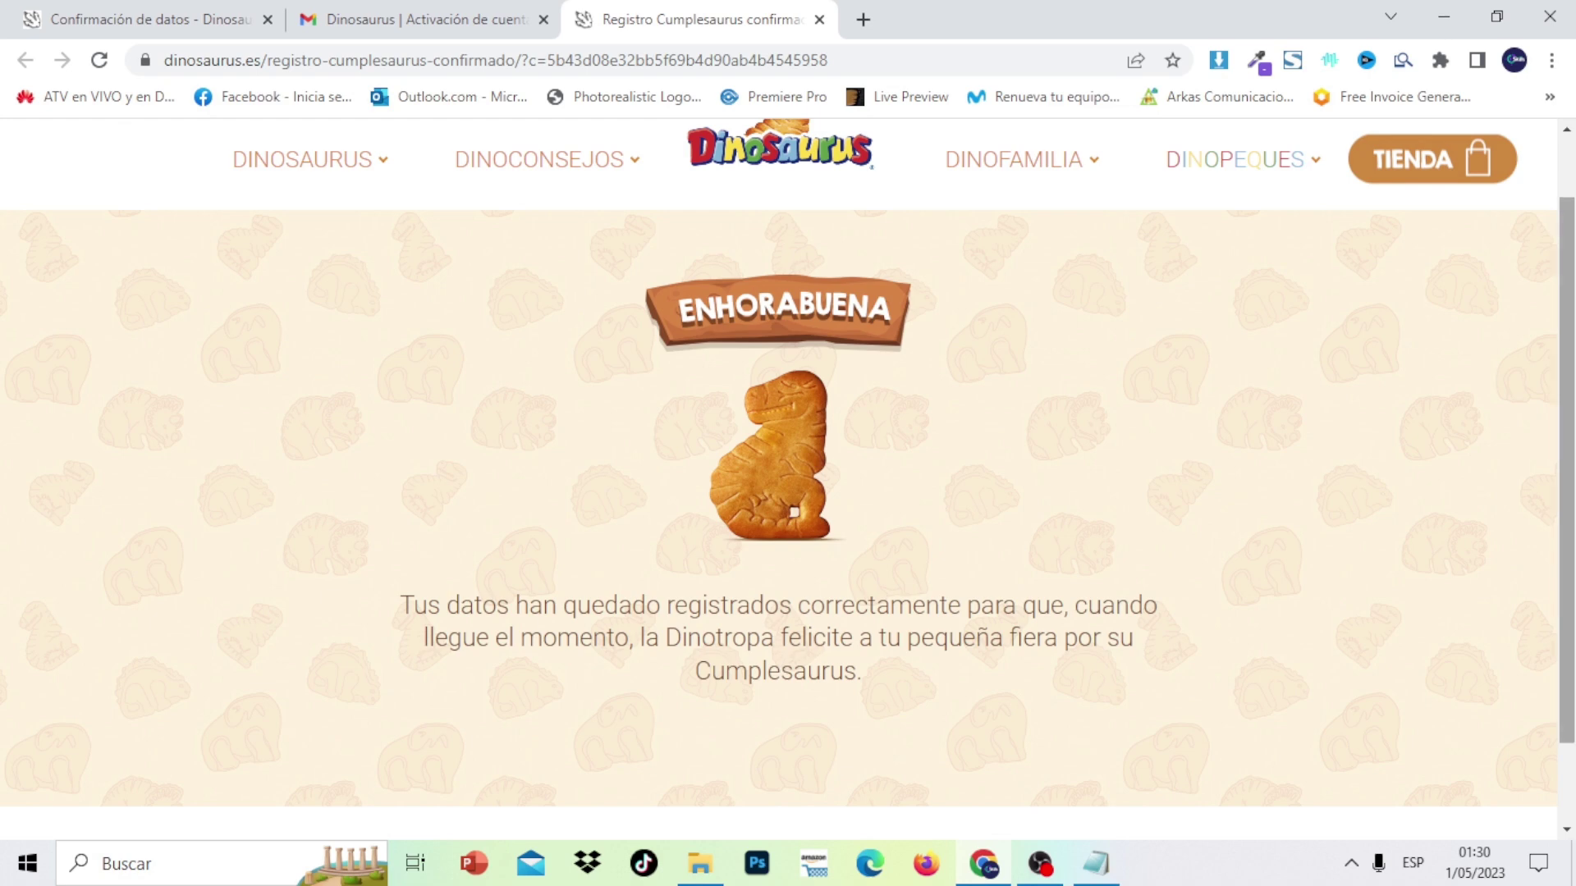
mouse_move(551, 134)
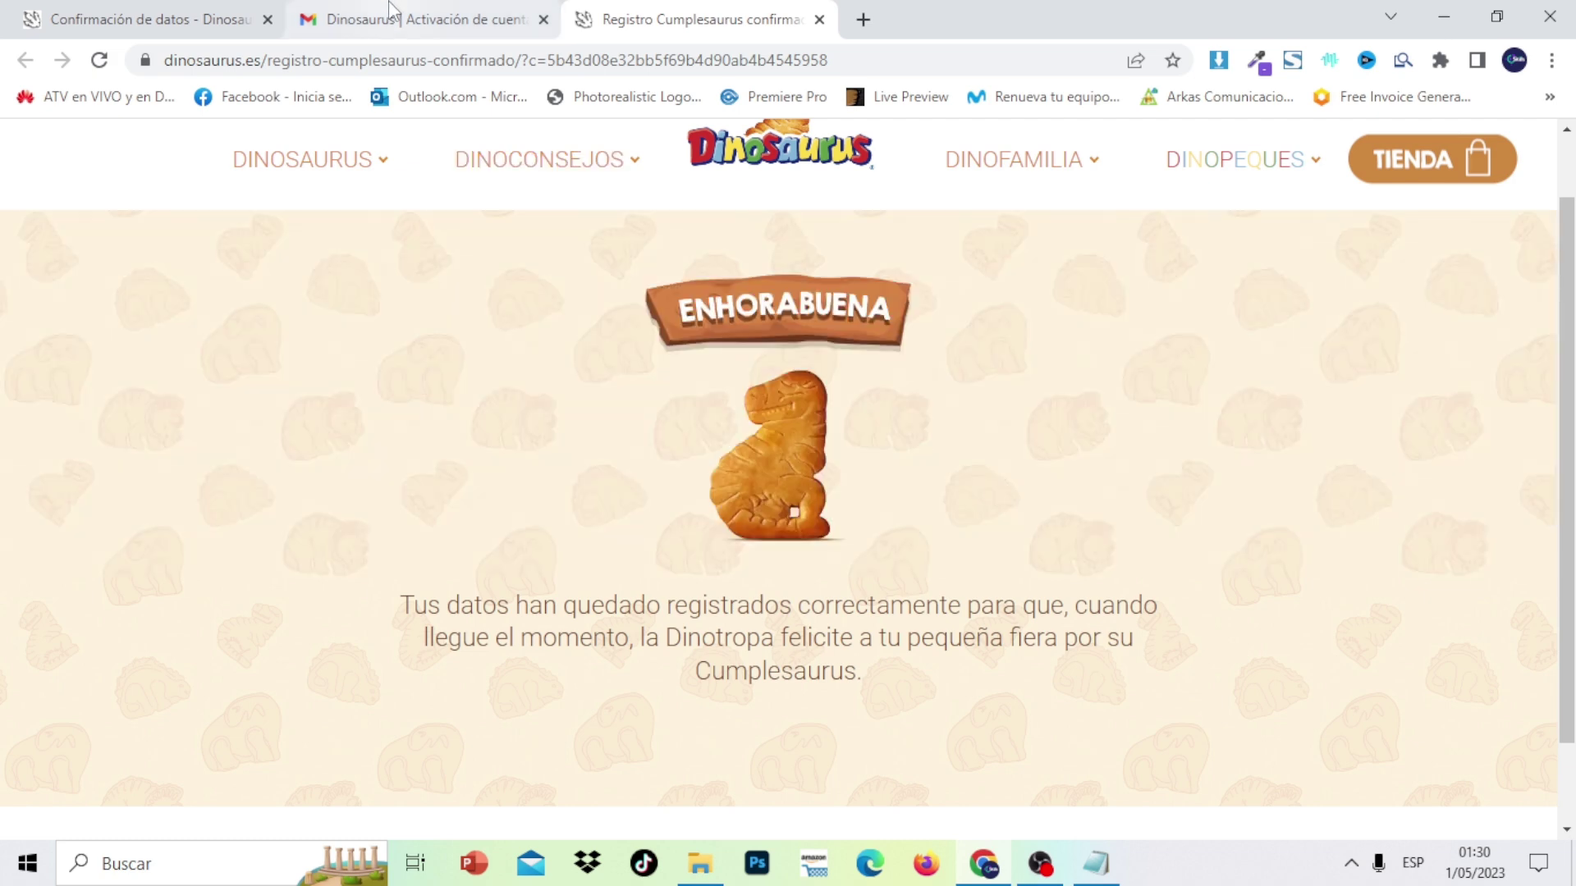
click(391, 12)
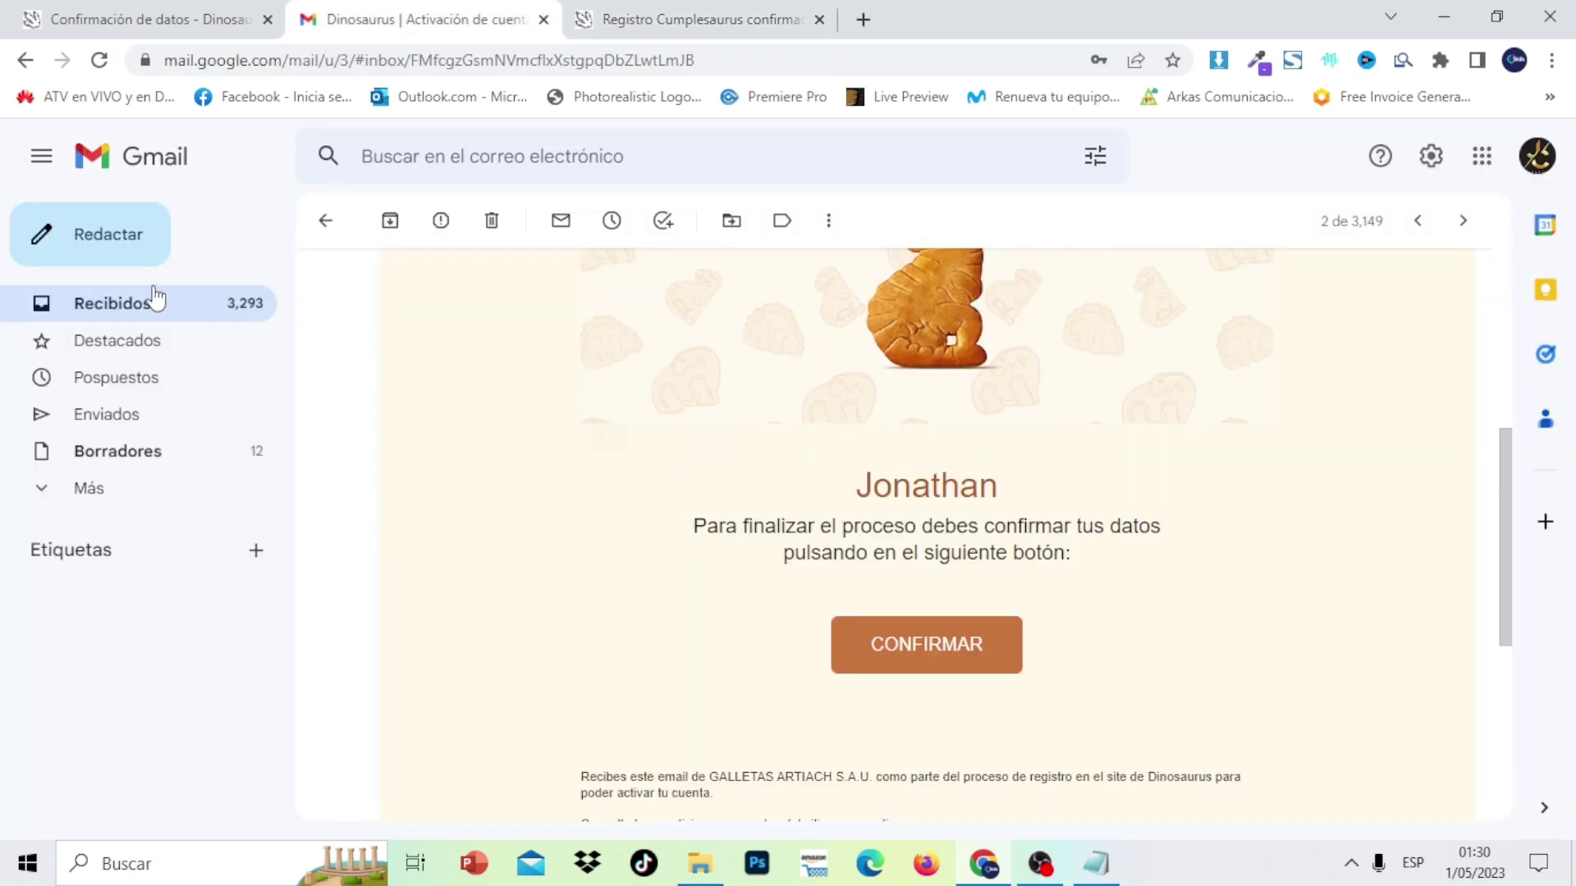
click(681, 18)
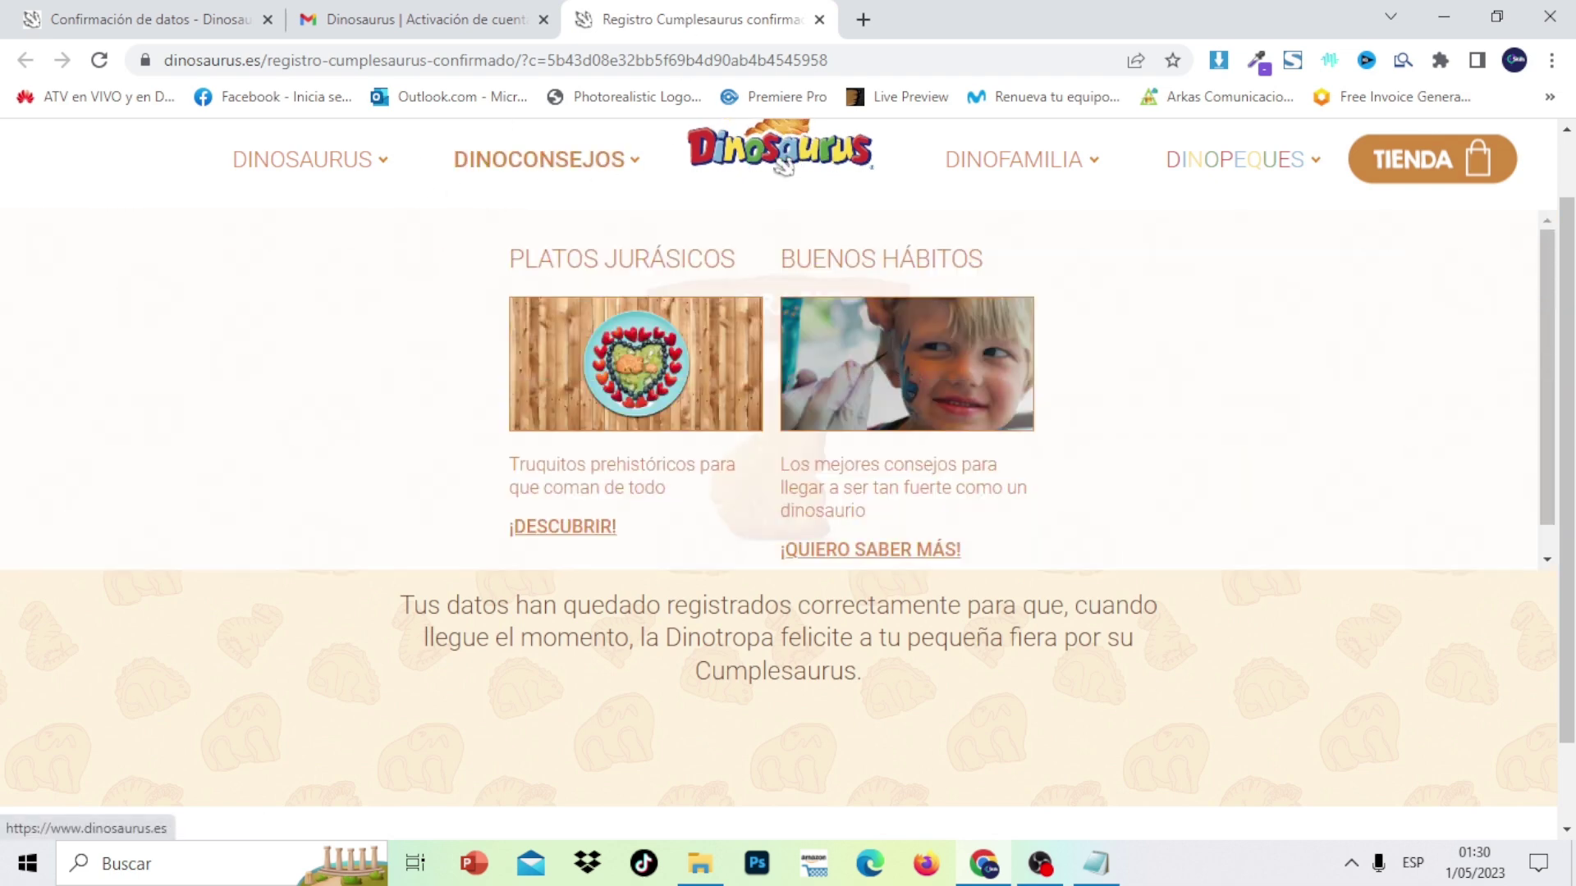
click(784, 166)
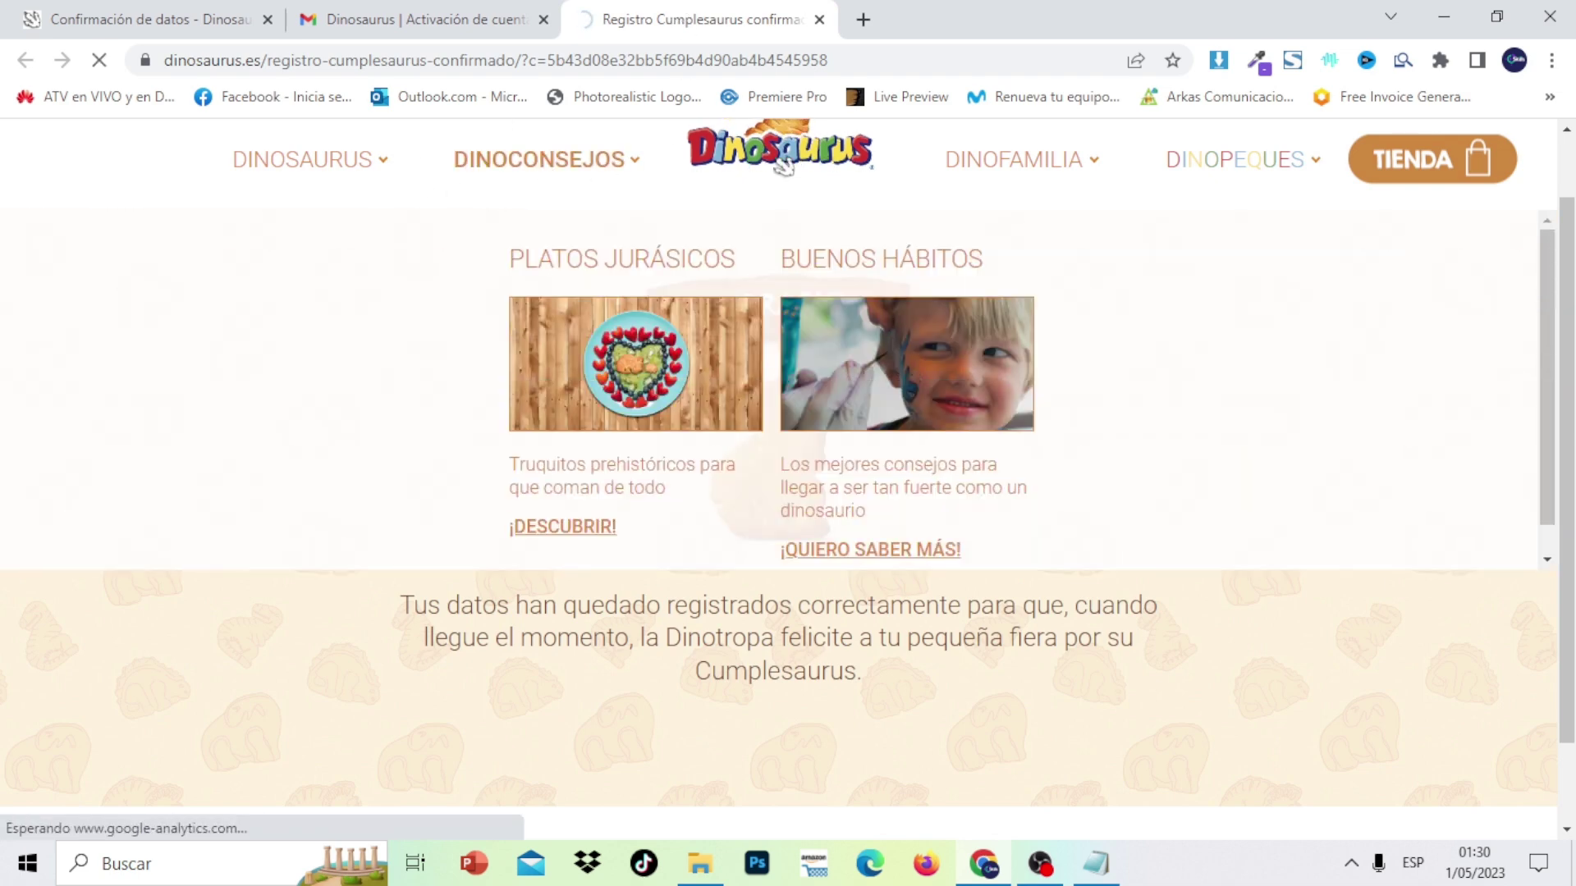